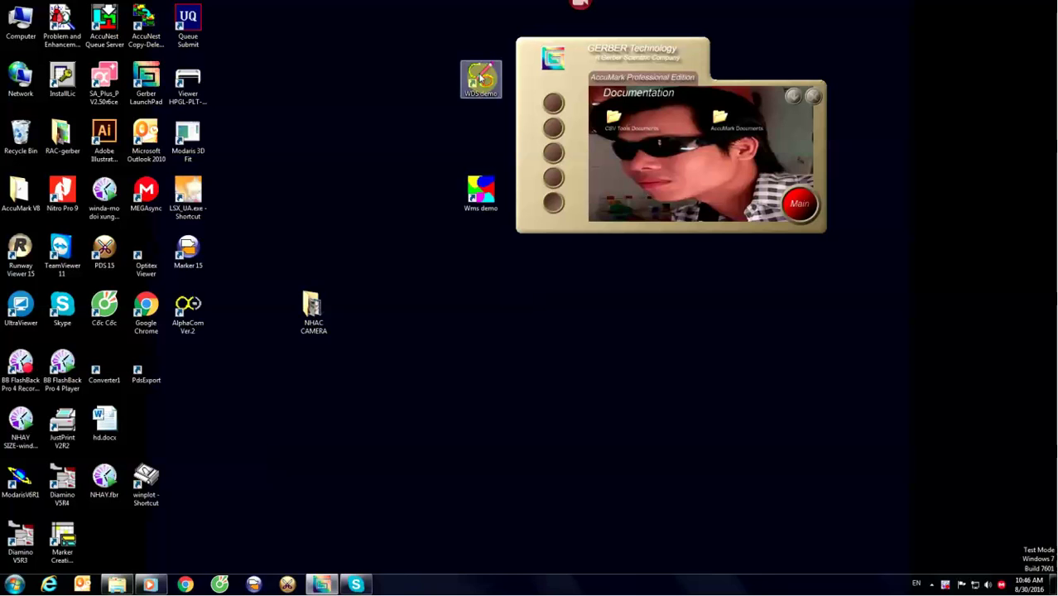
Step: Launch the Winda design and grading program and maximize its window
double_click(481, 77)
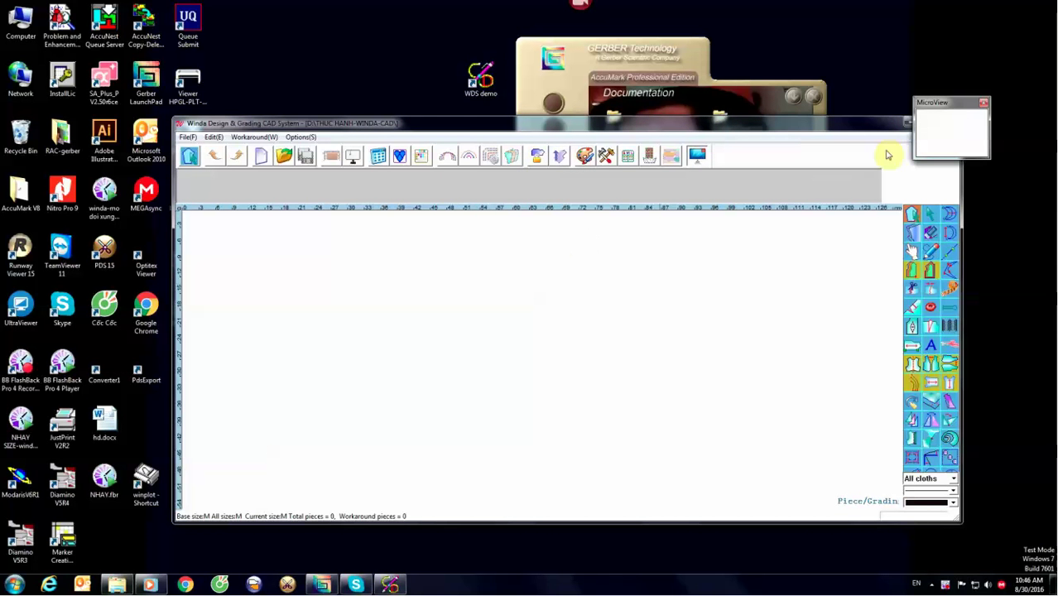
left_click_drag(966, 102, 861, 220)
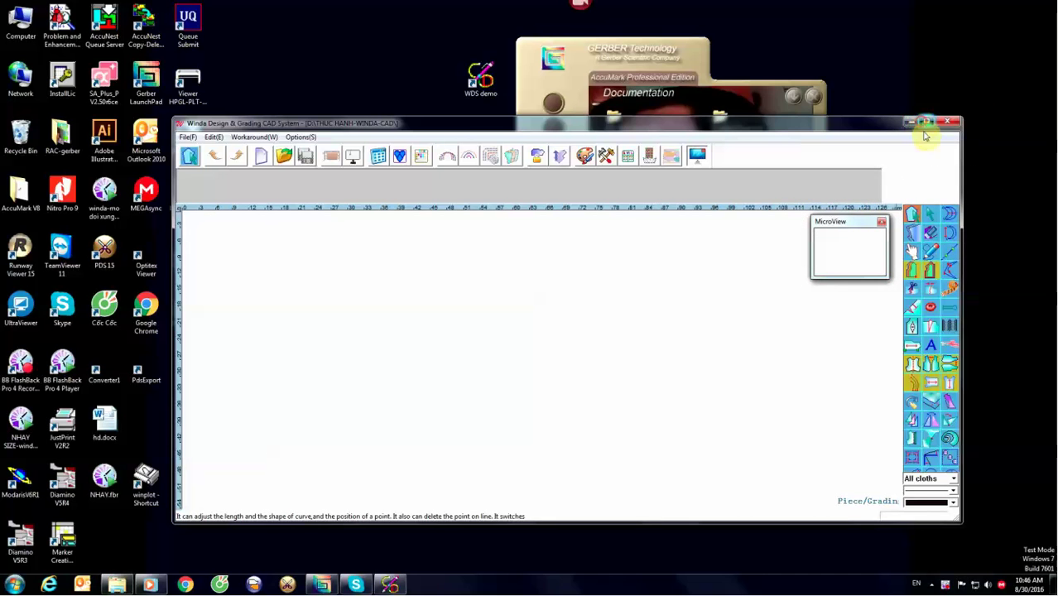
left_click(926, 122)
Step: Open the SON-TEST.wds style file with its five pattern pieces
left_click(13, 17)
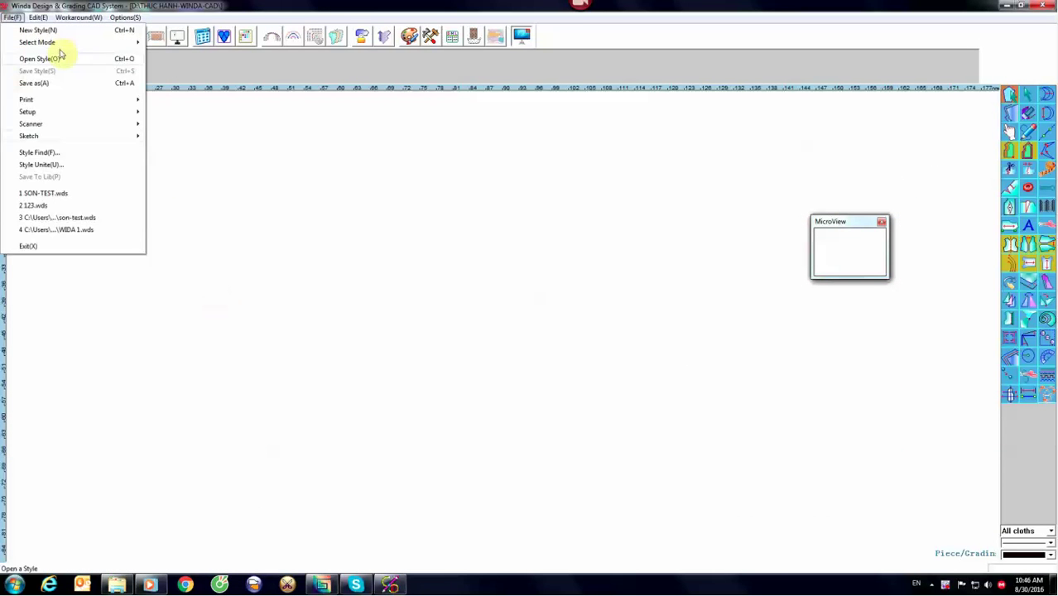
left_click(34, 59)
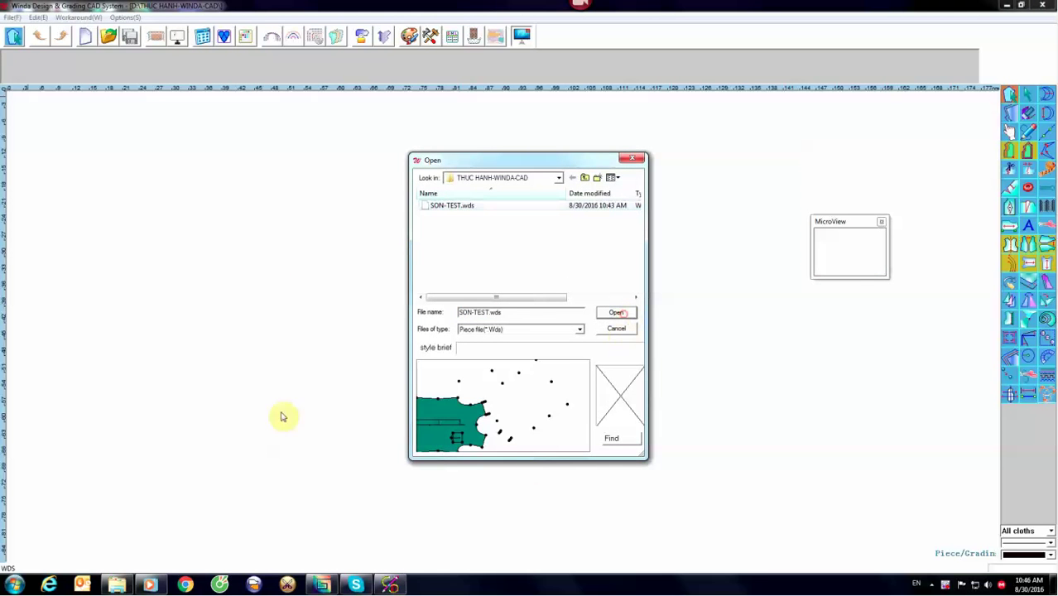
left_click(616, 313)
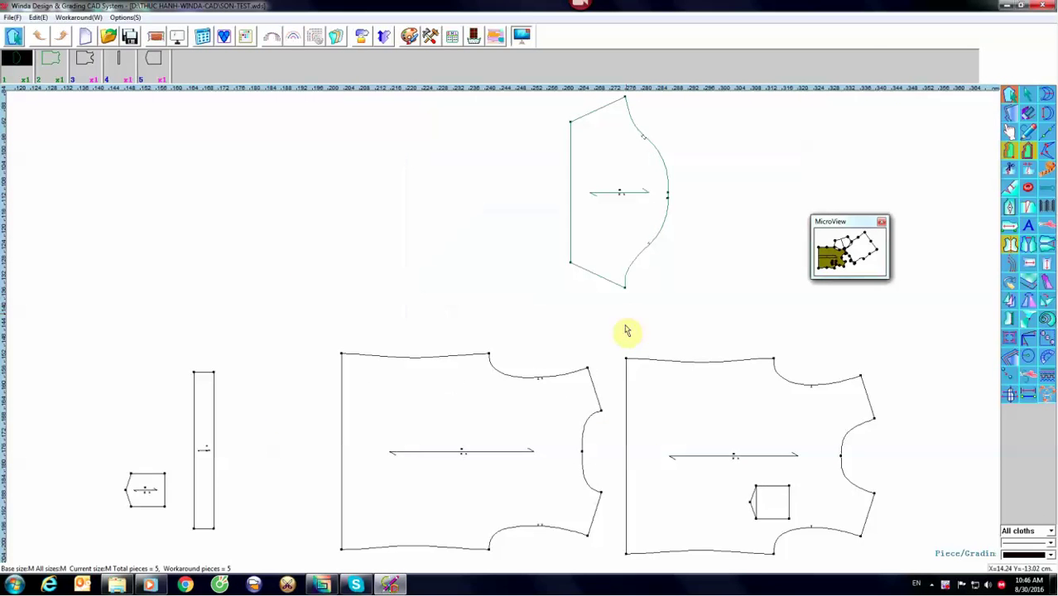
scroll(484, 335, "up", 1)
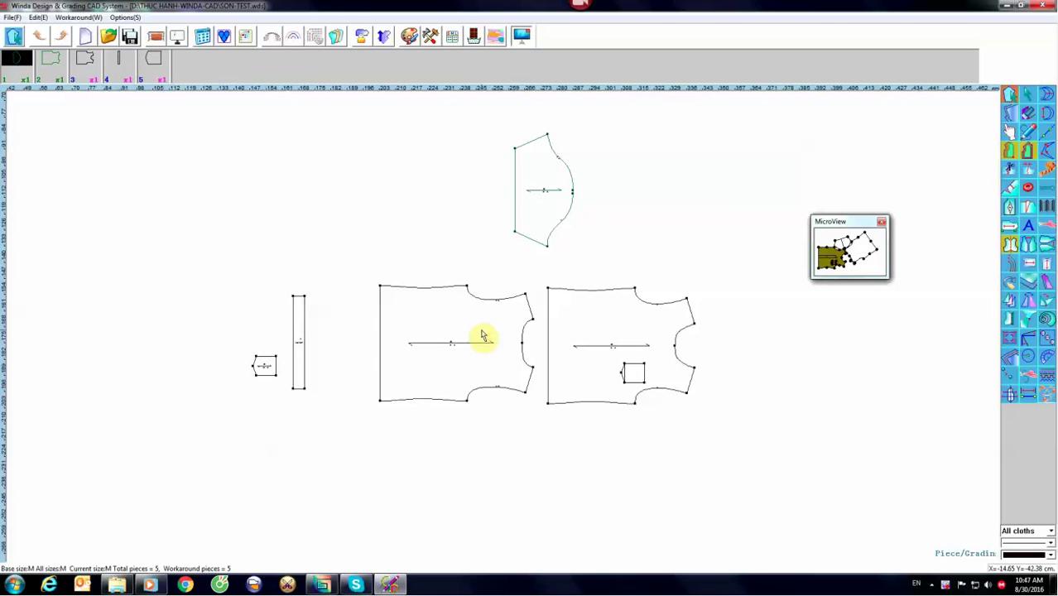
scroll(484, 336, "down", 2)
Step: Enter the size column headers XS, S, M, L and XL in the size table editor
left_click(451, 35)
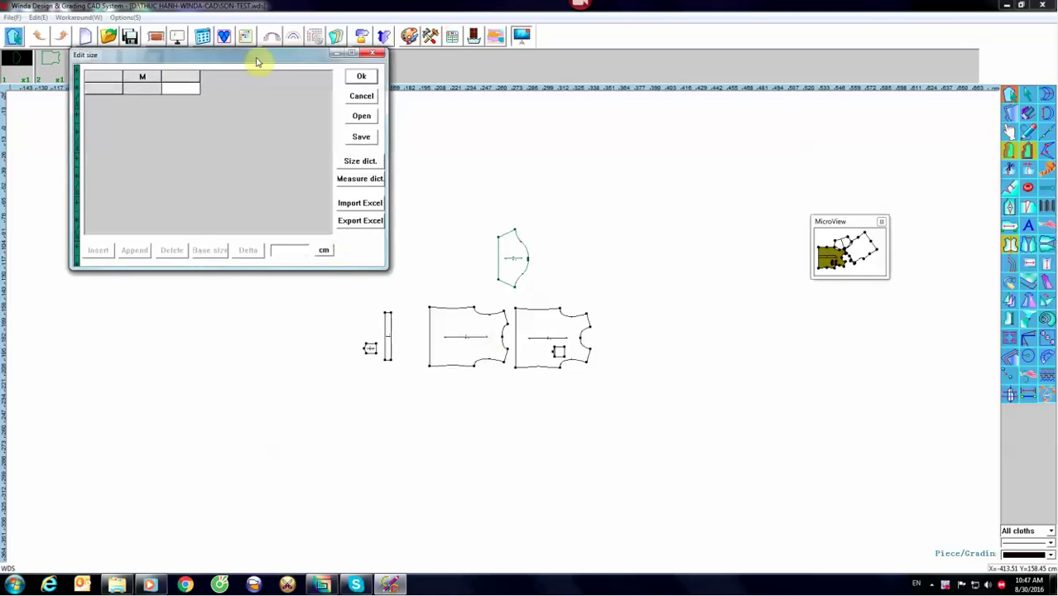
left_click_drag(270, 54, 633, 220)
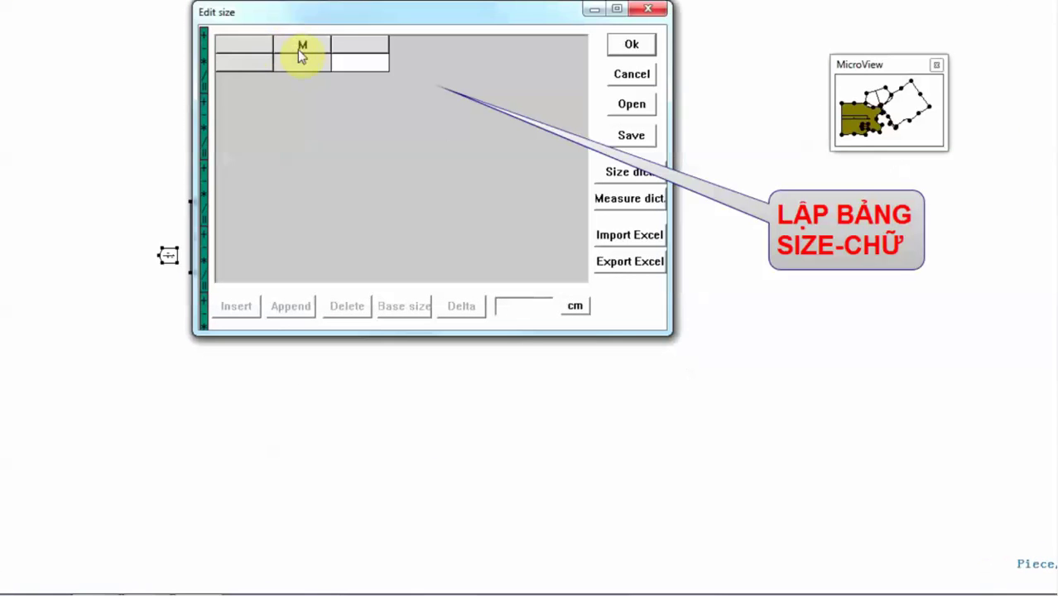
left_click(302, 47)
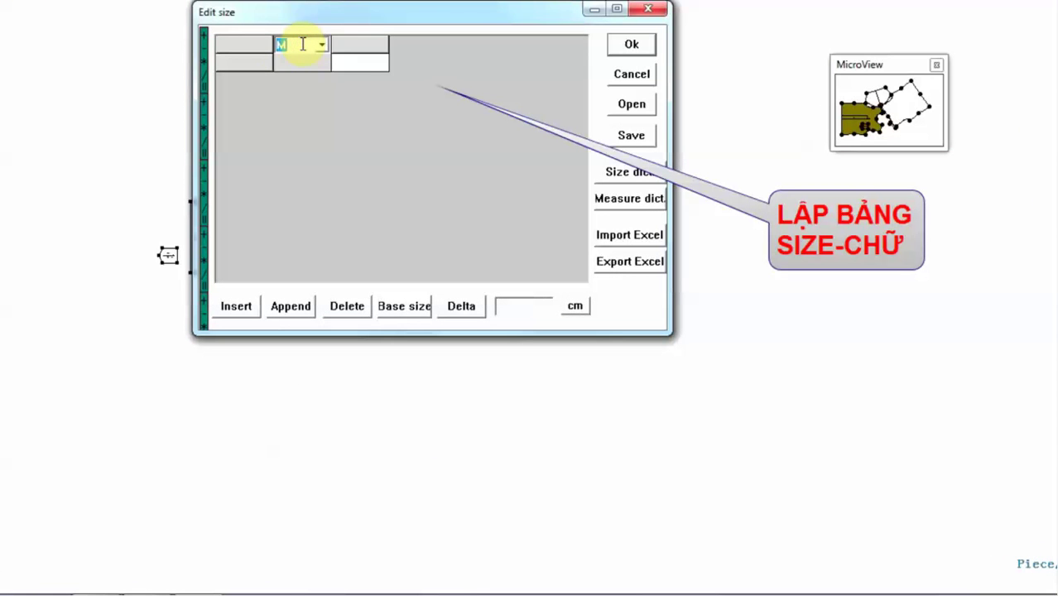
type("XS")
left_click(371, 44)
type("S")
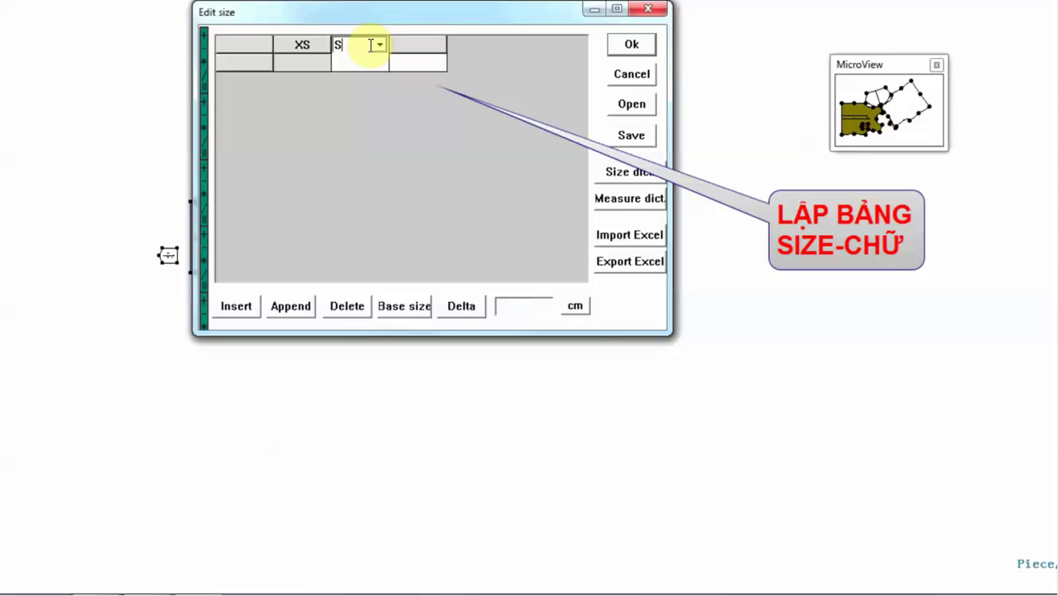
left_click(415, 46)
type("M")
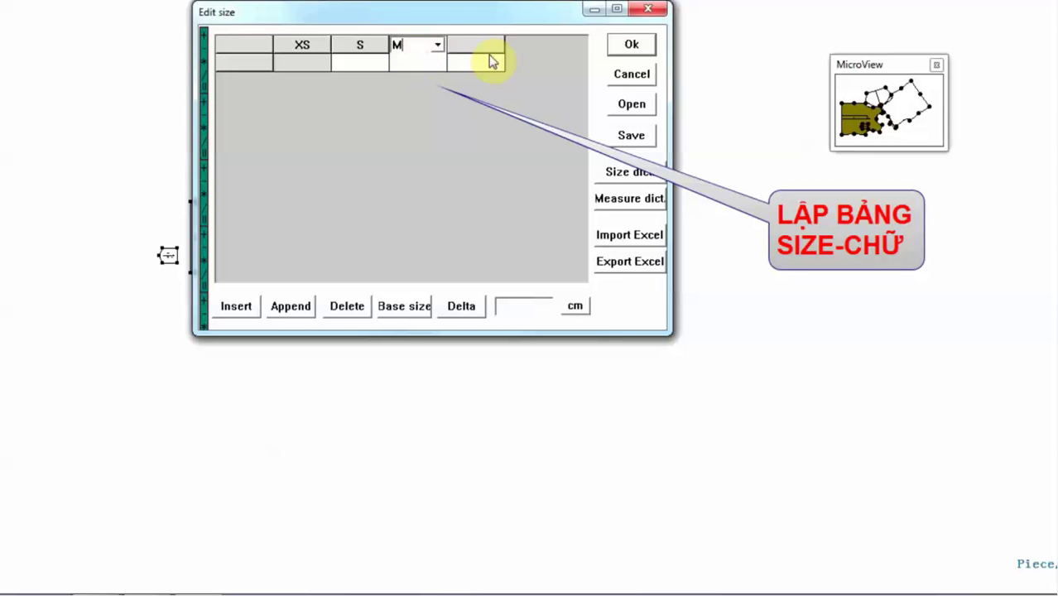
left_click(489, 50)
type("L")
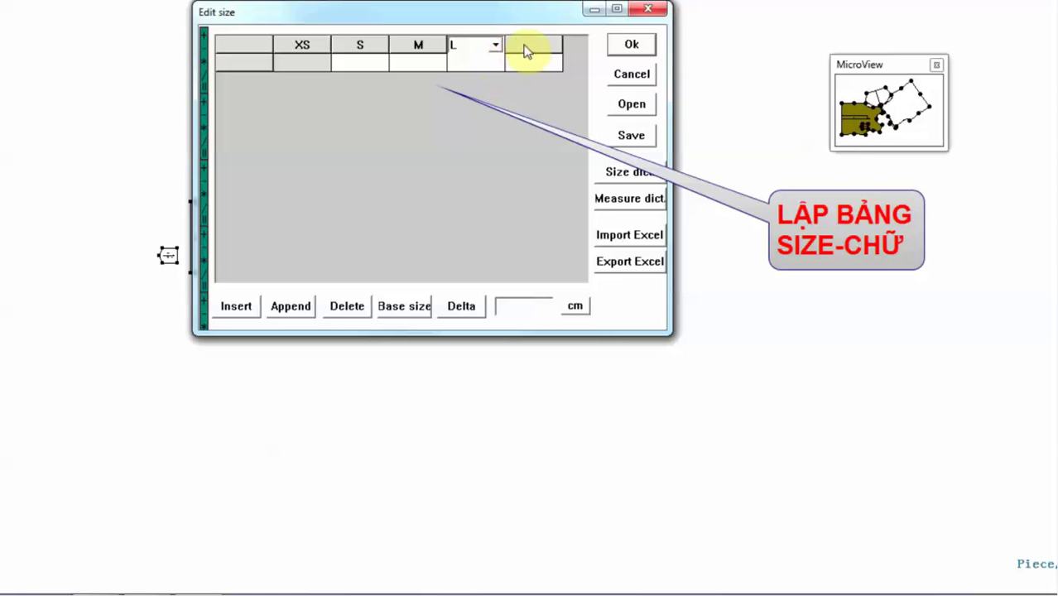
left_click(526, 46)
type("X")
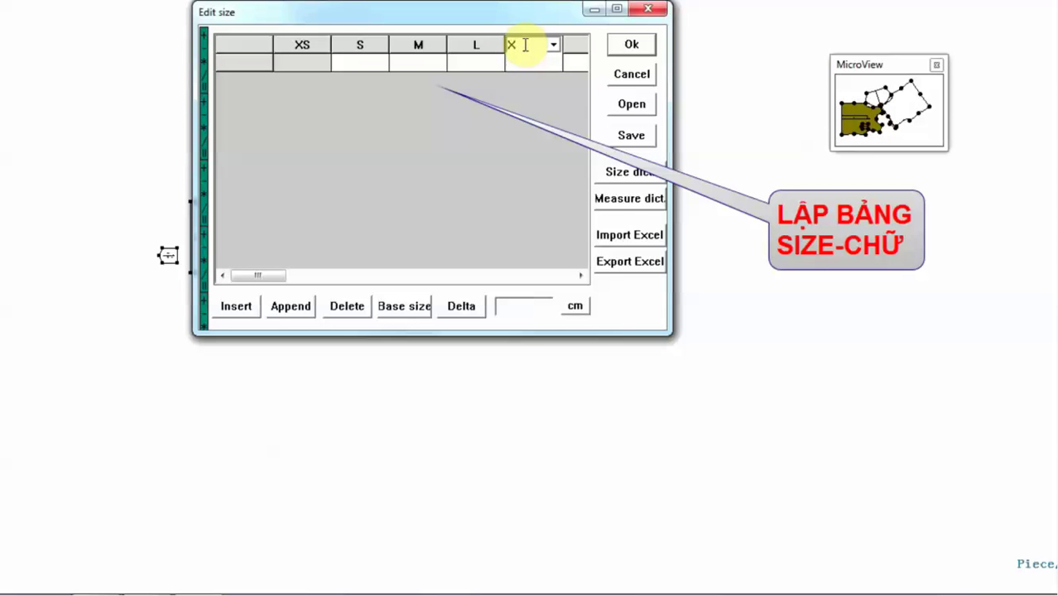
type("L")
Step: Make M the base size of the table
left_click(436, 47)
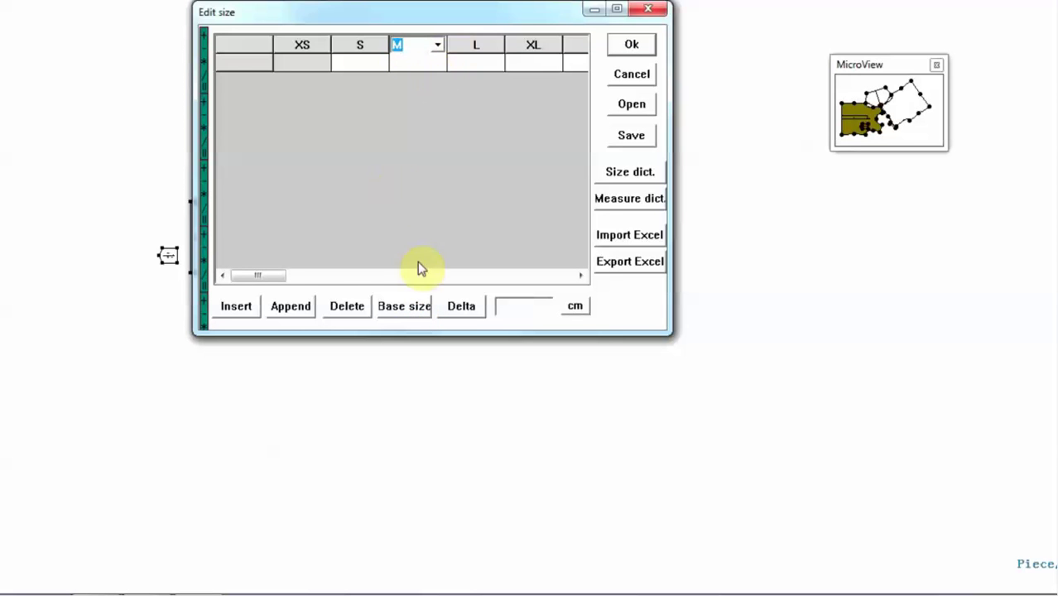
left_click(416, 188)
left_click(405, 44)
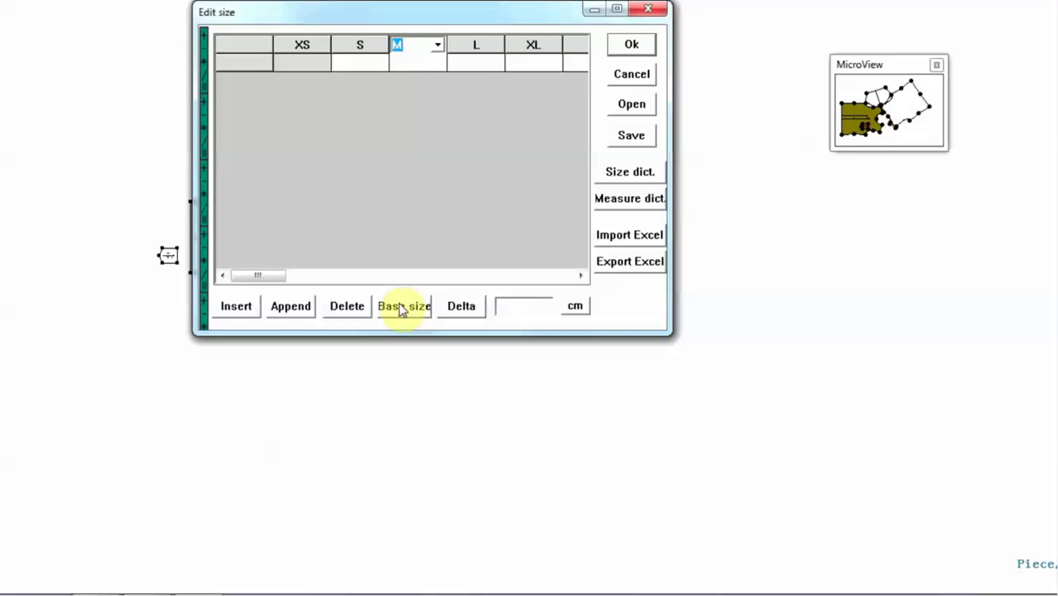
left_click(403, 305)
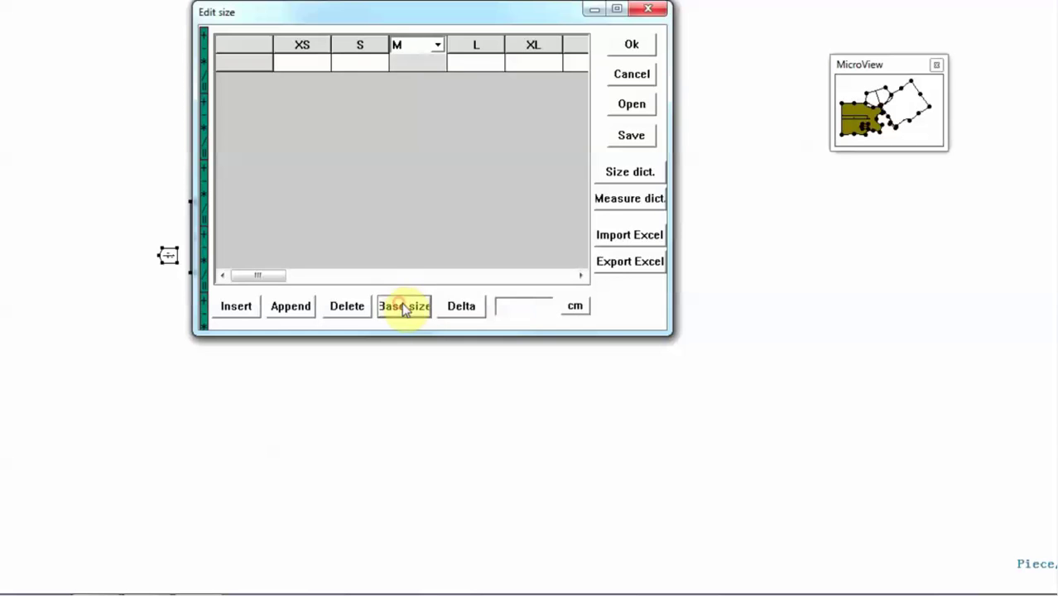
Step: Save the lettered size table as BANG SIZE CHU.sss in THUC HANH-WINDA-CAD
left_click(629, 137)
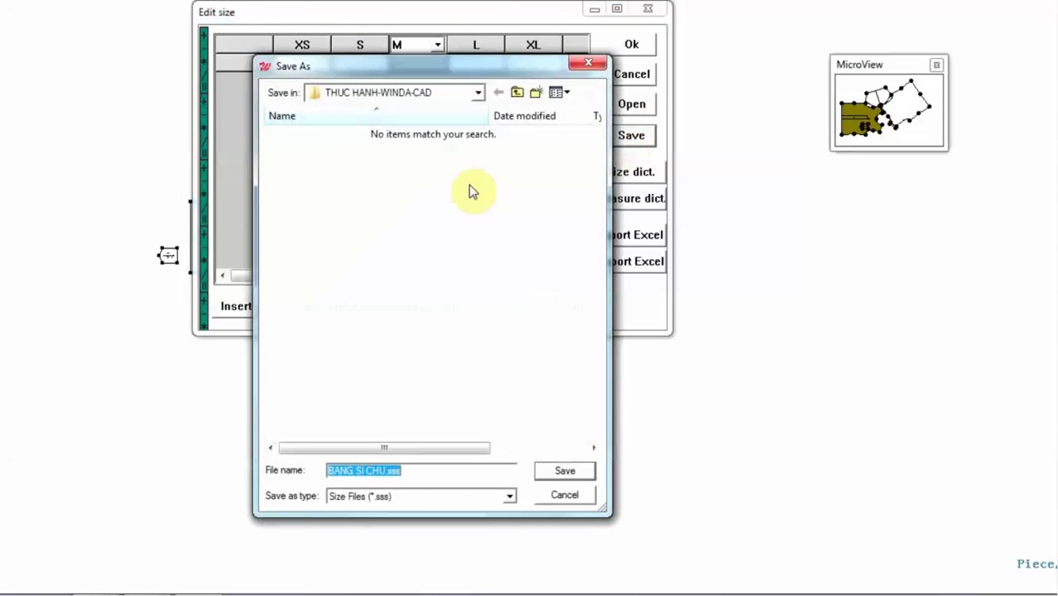
left_click(384, 471)
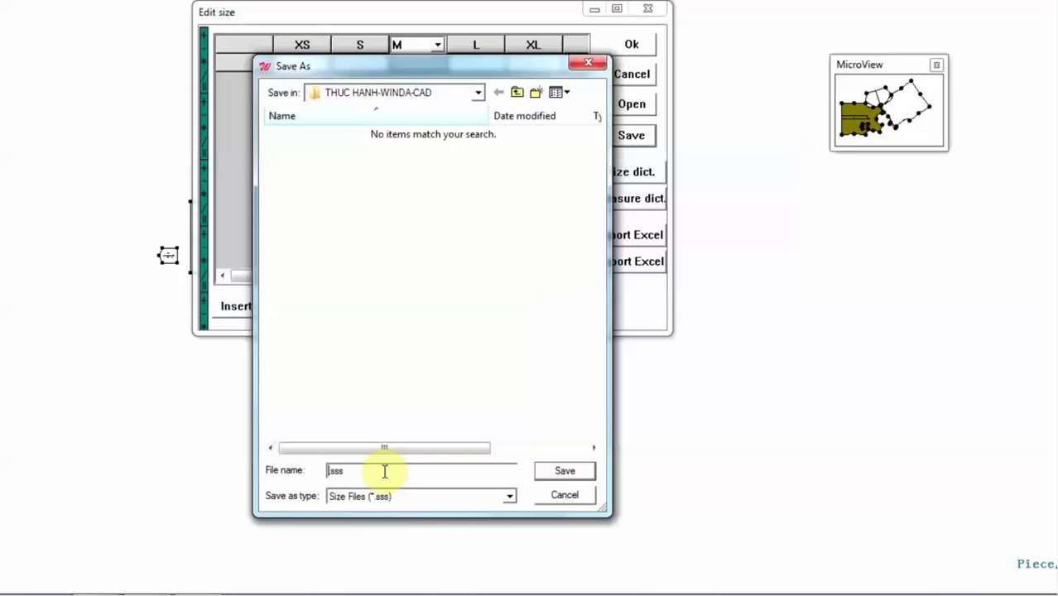
type("B")
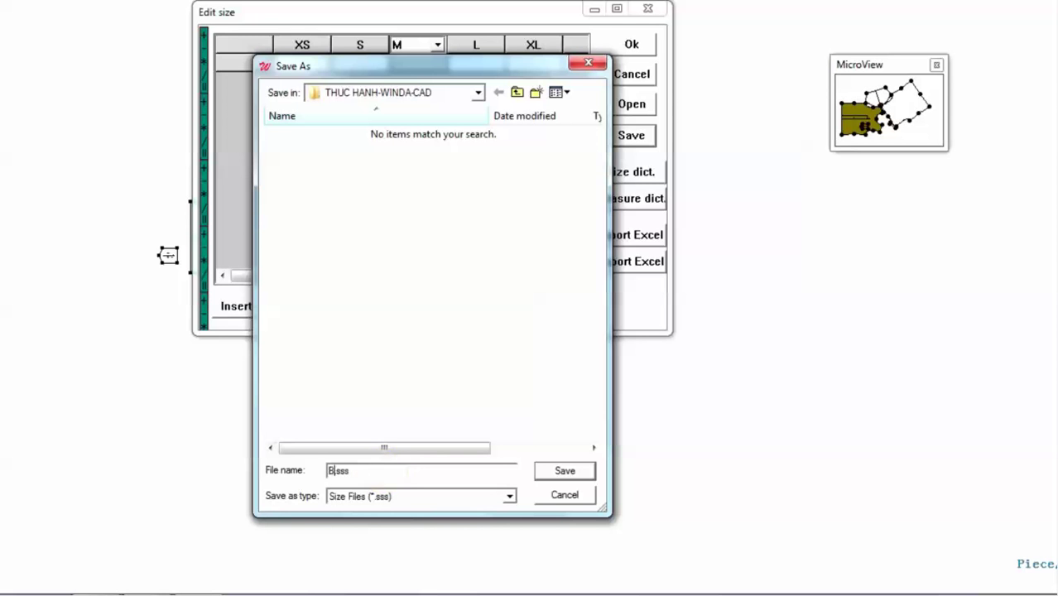
type("ANG SI")
type("ZE CHU")
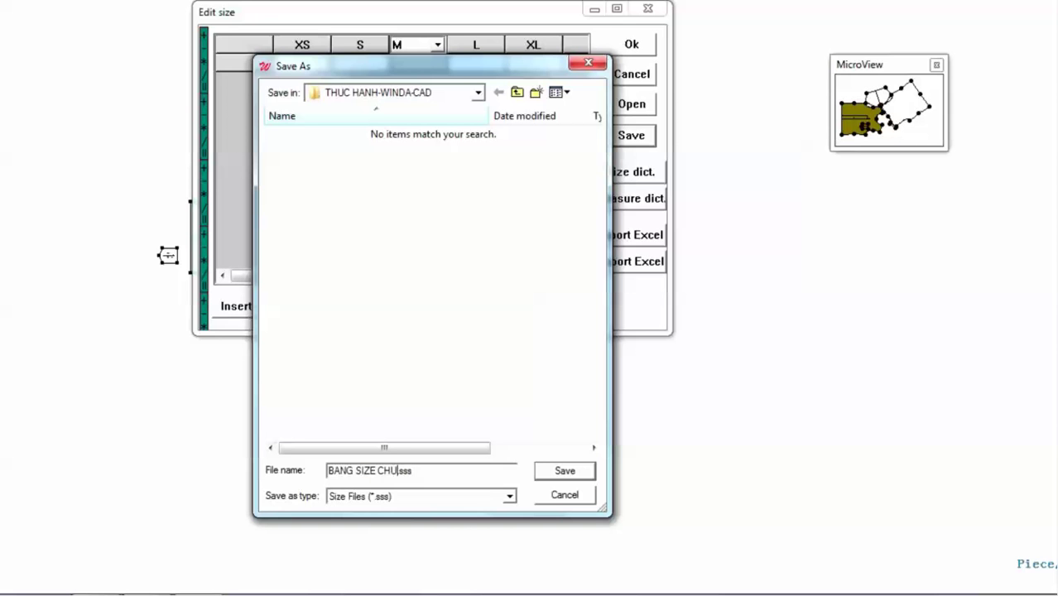
left_click(583, 475)
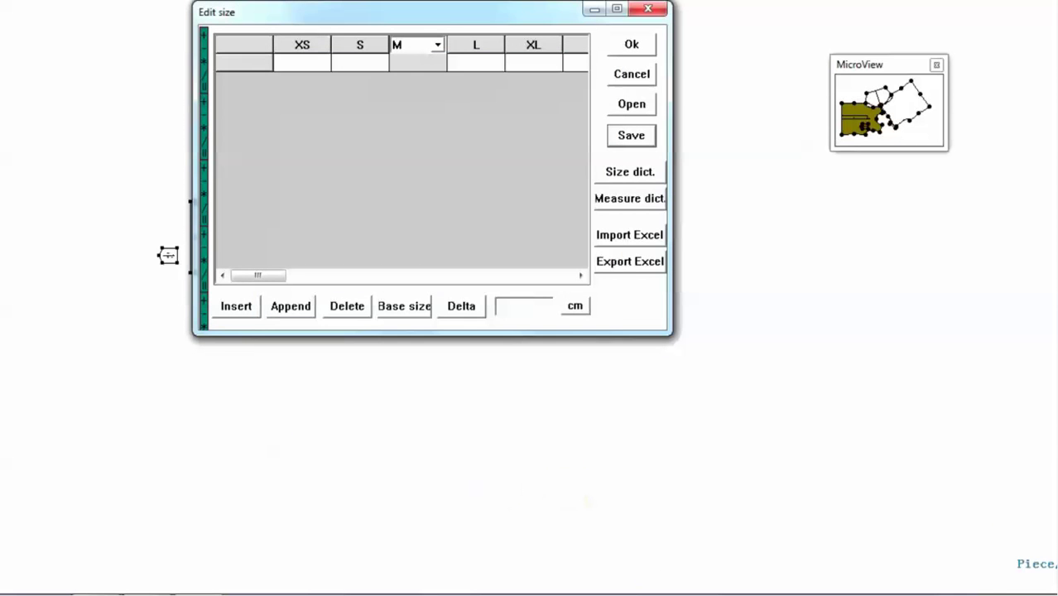
Step: Rename the size headers to 6, 8, 10, 12 and 14
left_click(325, 51)
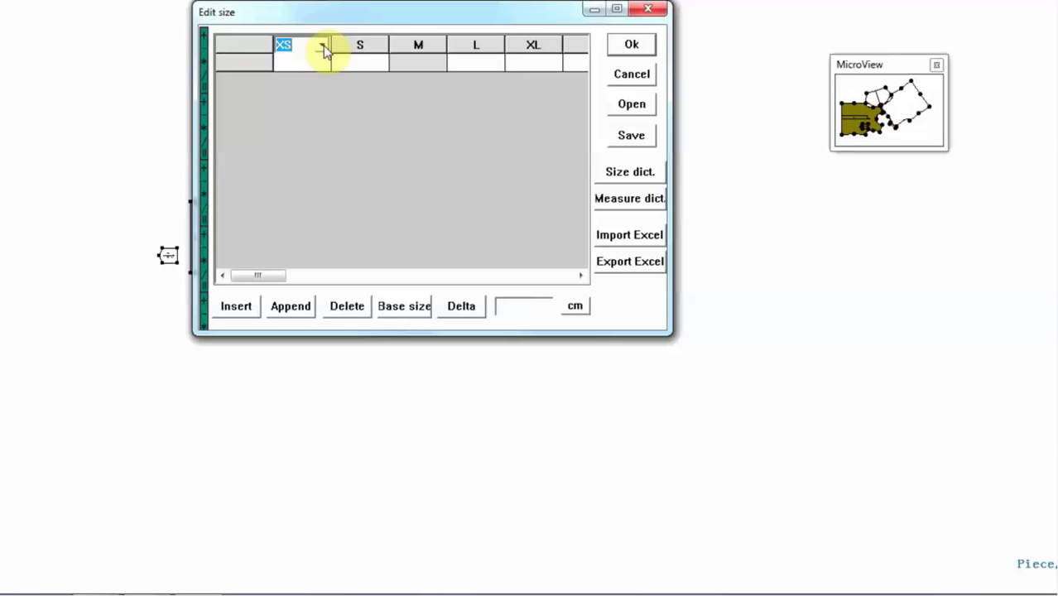
type("6")
left_click(357, 46)
type("8")
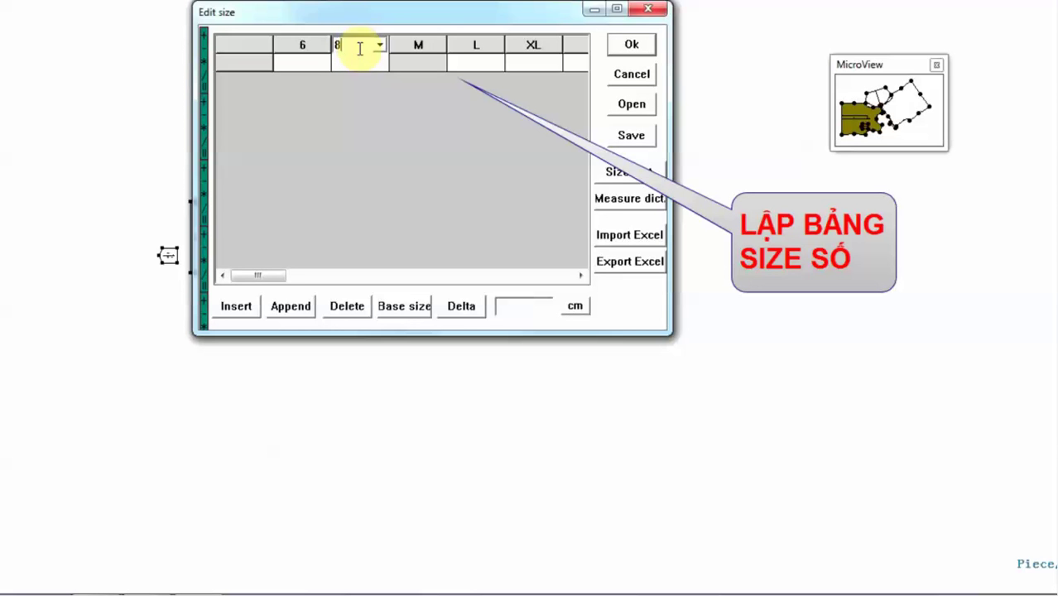
left_click(419, 45)
type("10")
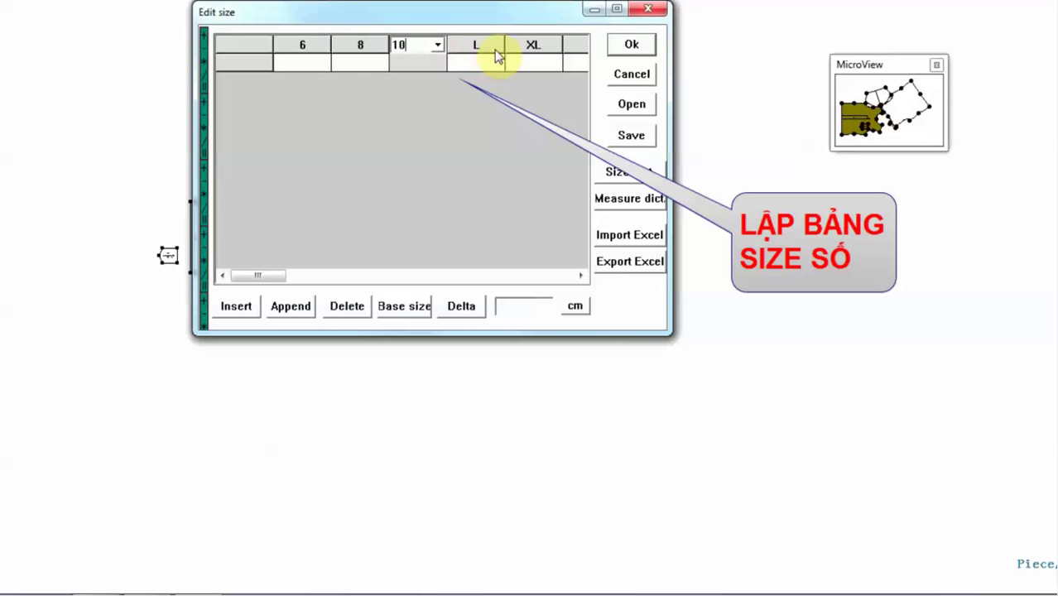
left_click(485, 50)
type("12")
left_click(526, 52)
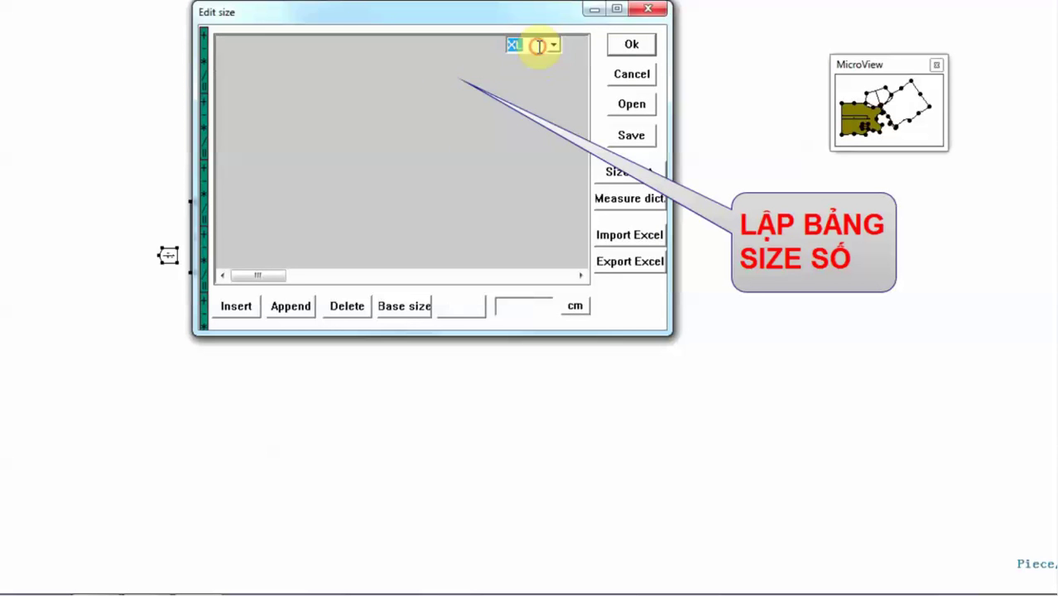
type("14")
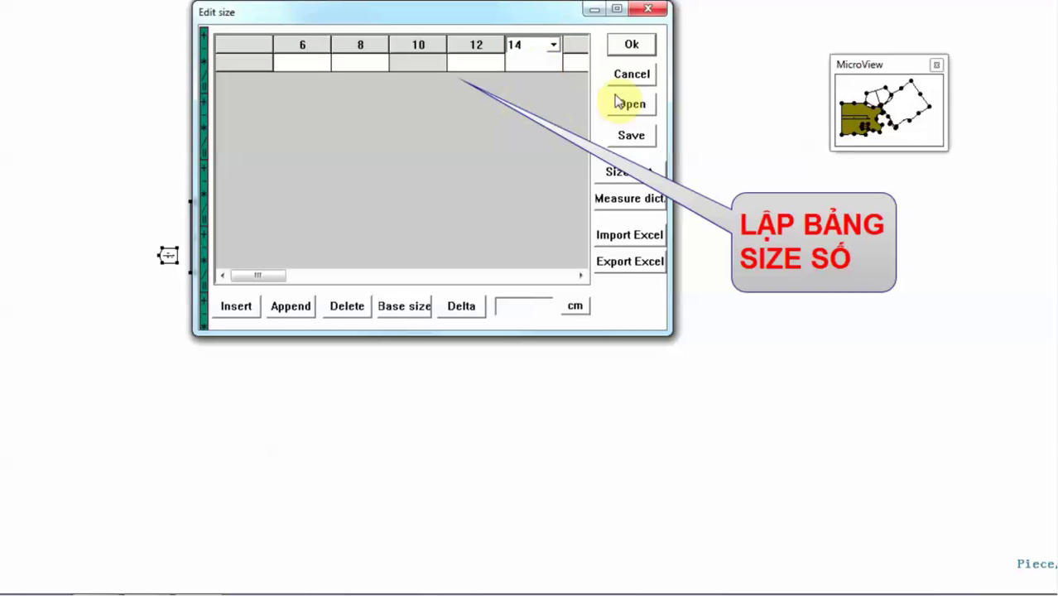
Step: Make size 10 the base size of the numeric table
left_click(632, 135)
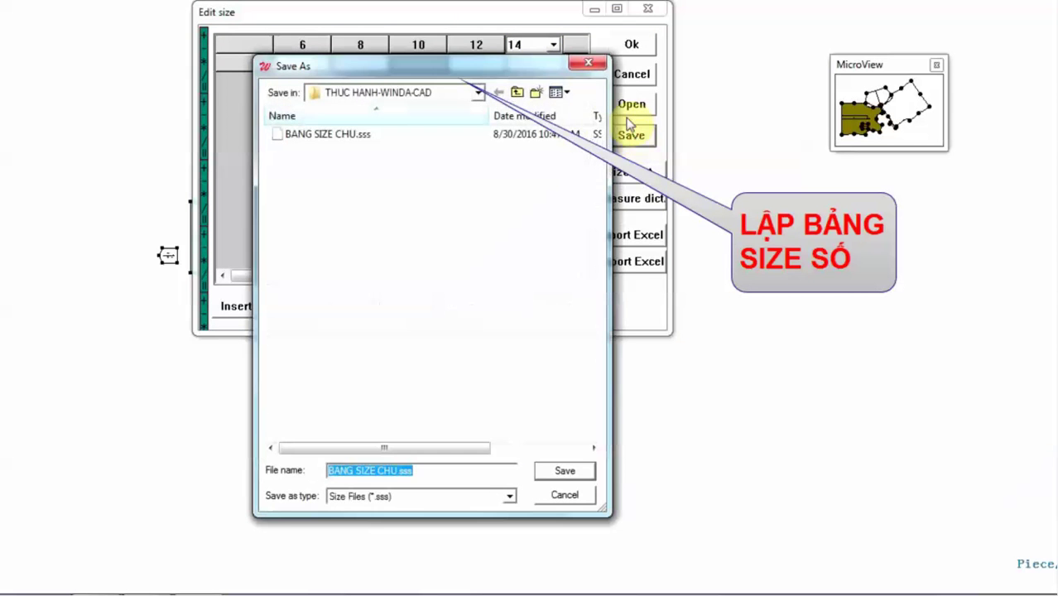
key("Escape")
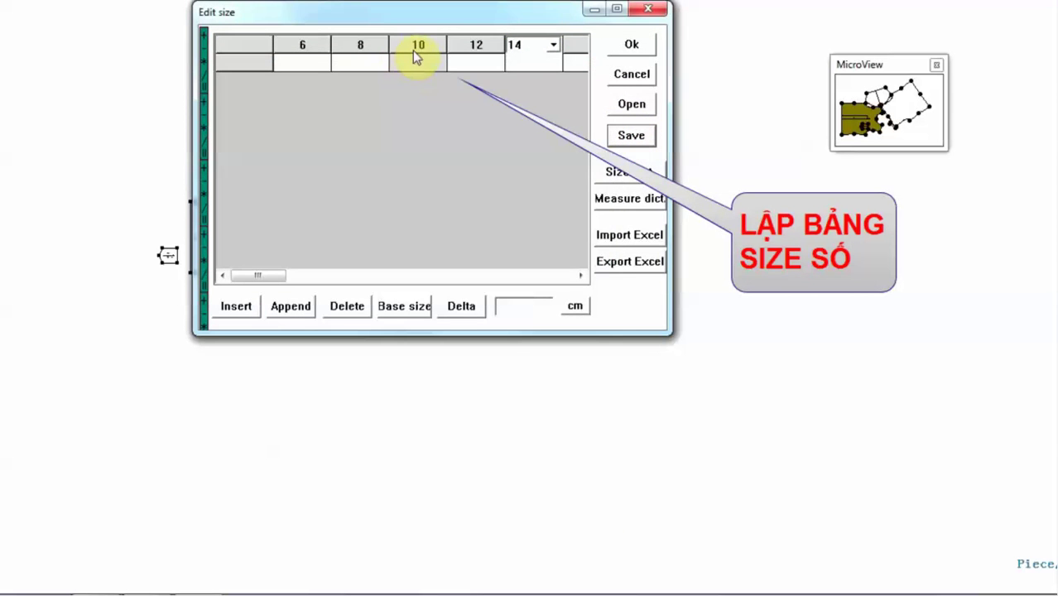
left_click(417, 51)
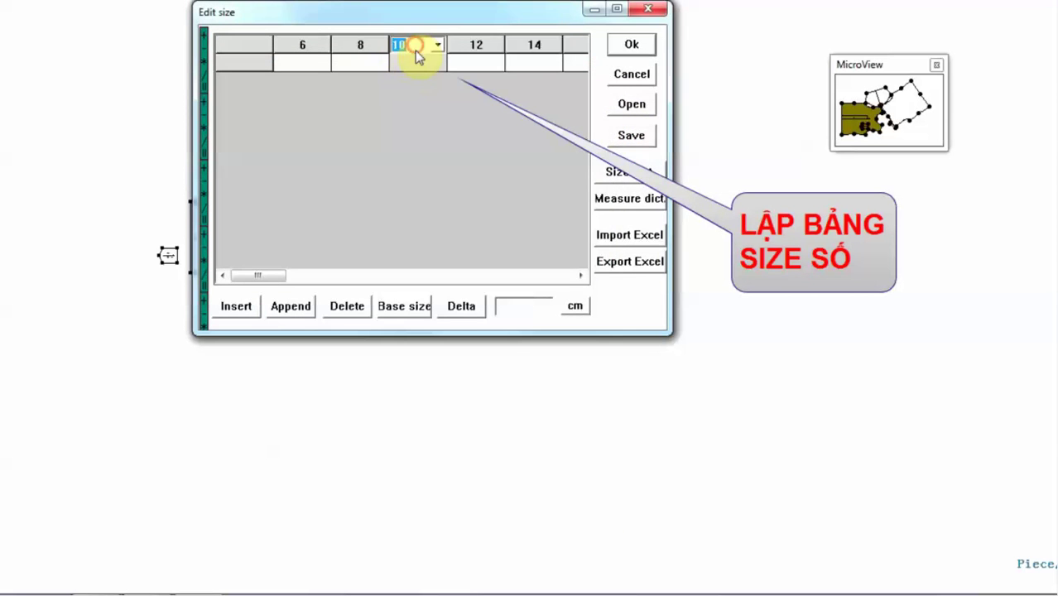
left_click(406, 307)
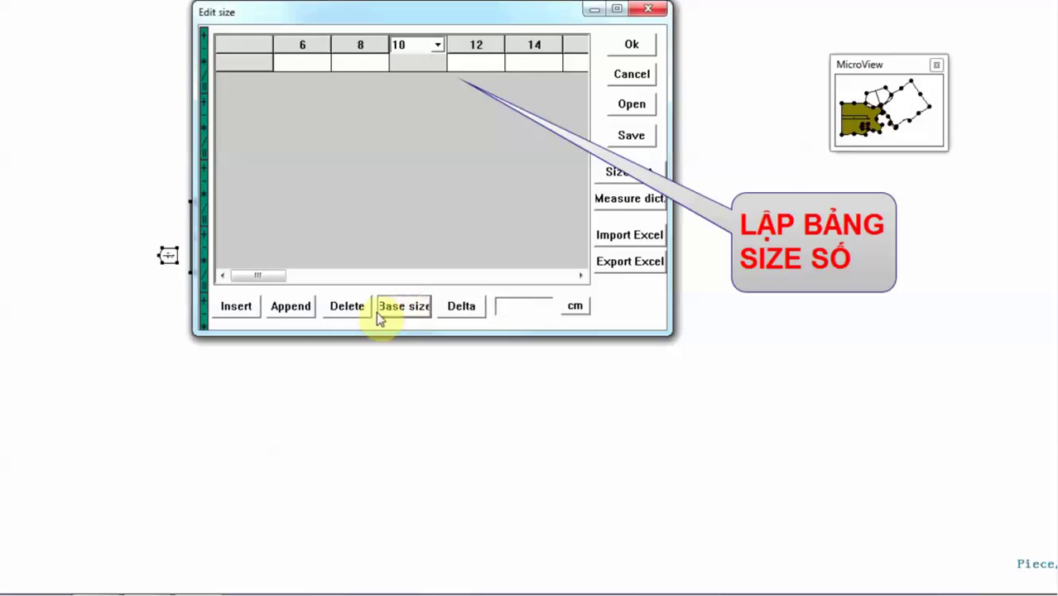
Step: Save the numeric size table as BANG SIZE SO.sss
left_click(639, 137)
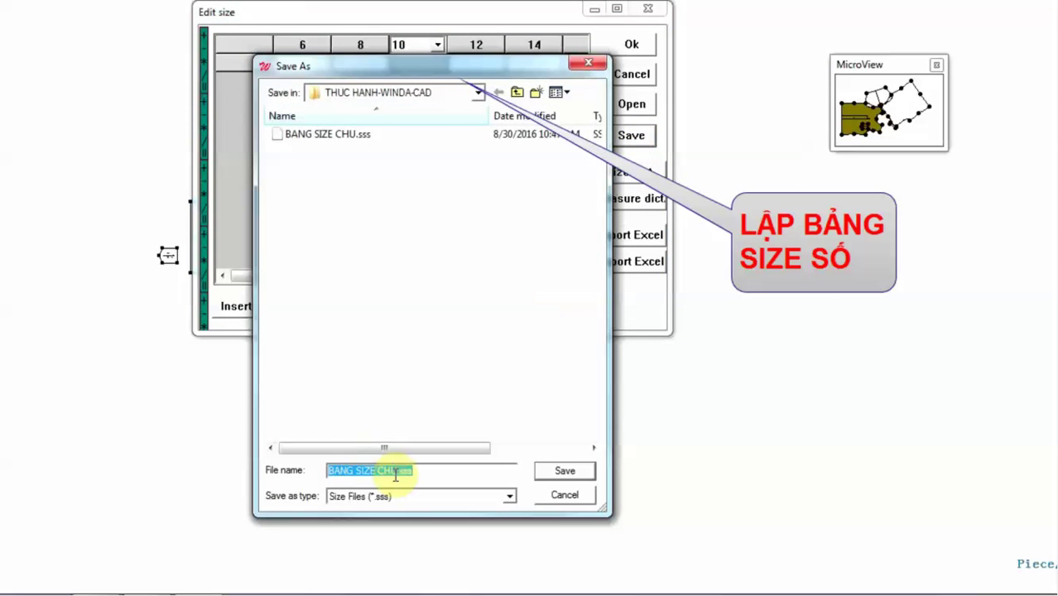
left_click(398, 469)
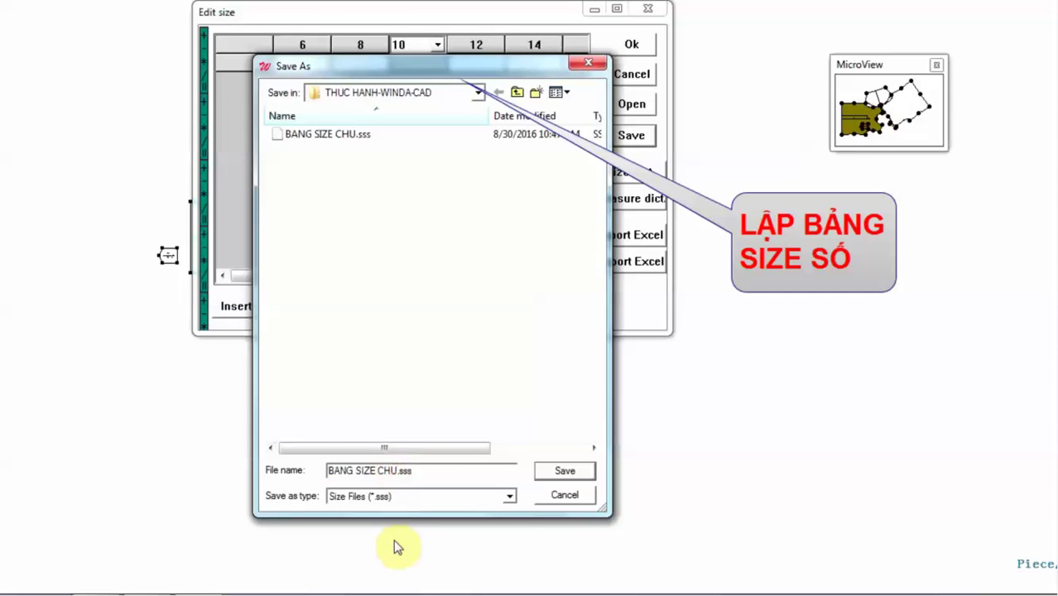
key("BackSpace")
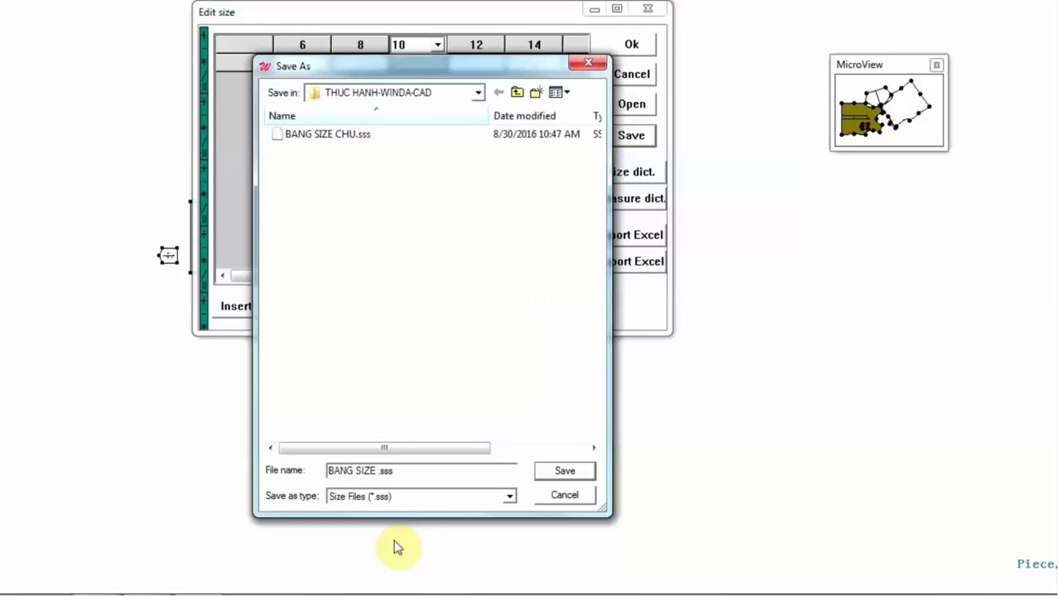
type("SO")
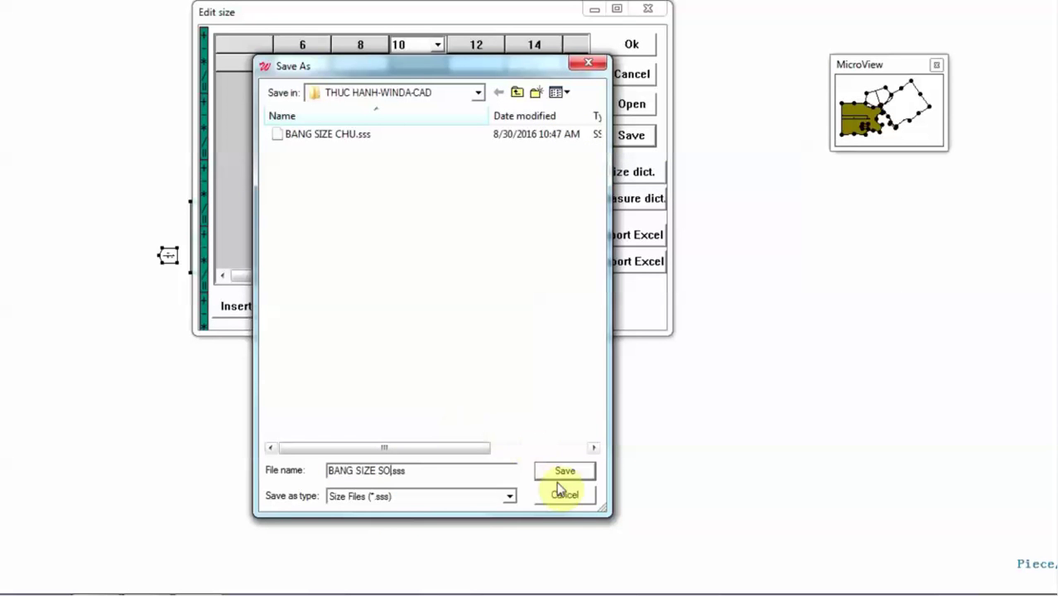
left_click(567, 471)
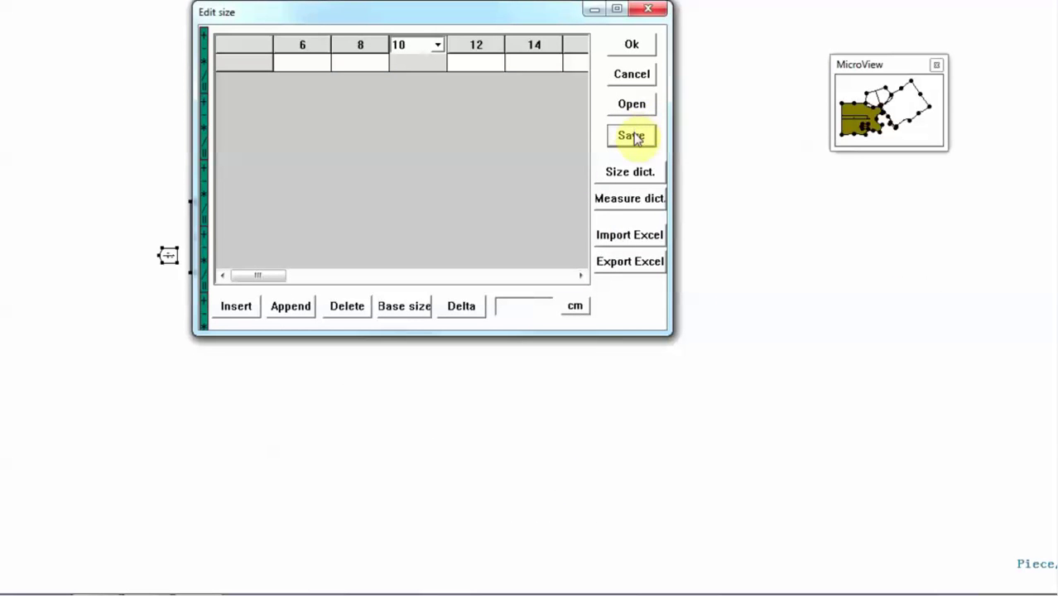
Step: Apply the numeric sizes to the pattern and select the piece labelled 10 X 1
left_click(632, 46)
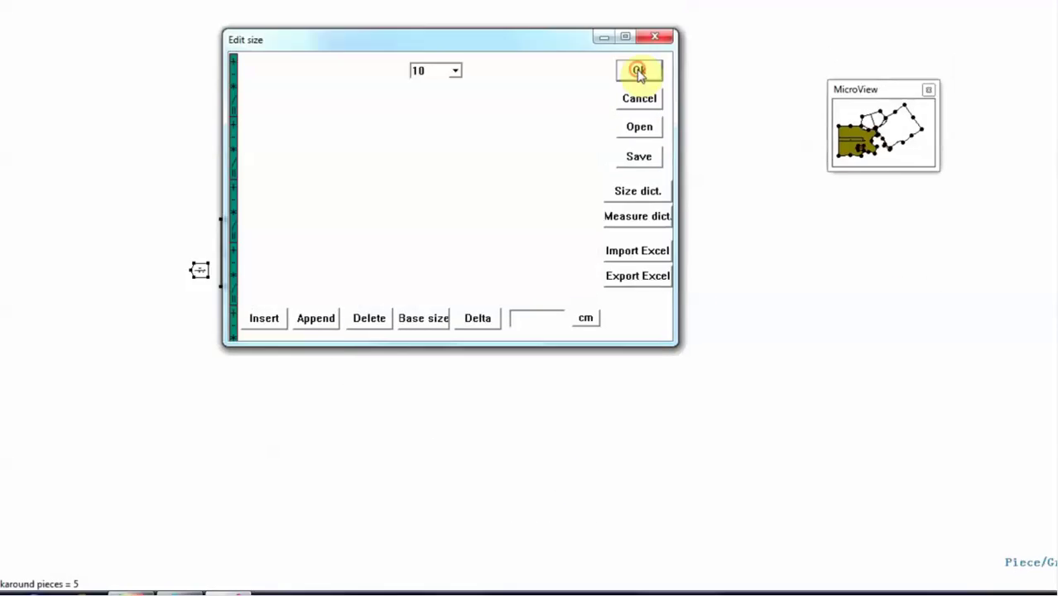
scroll(571, 248, "up", 1)
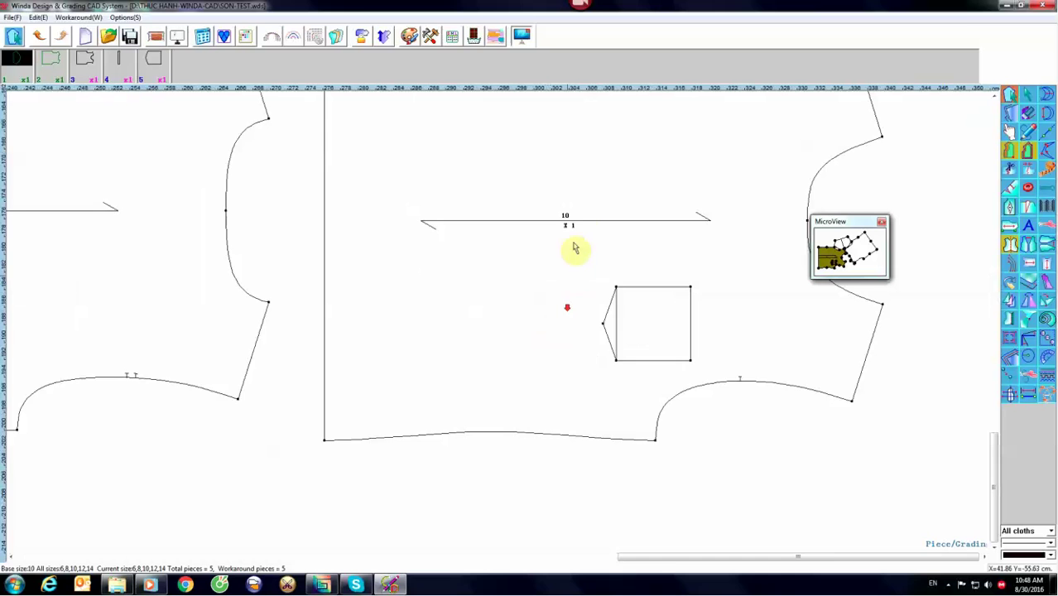
scroll(571, 216, "up", 1)
scroll(538, 240, "up", 1)
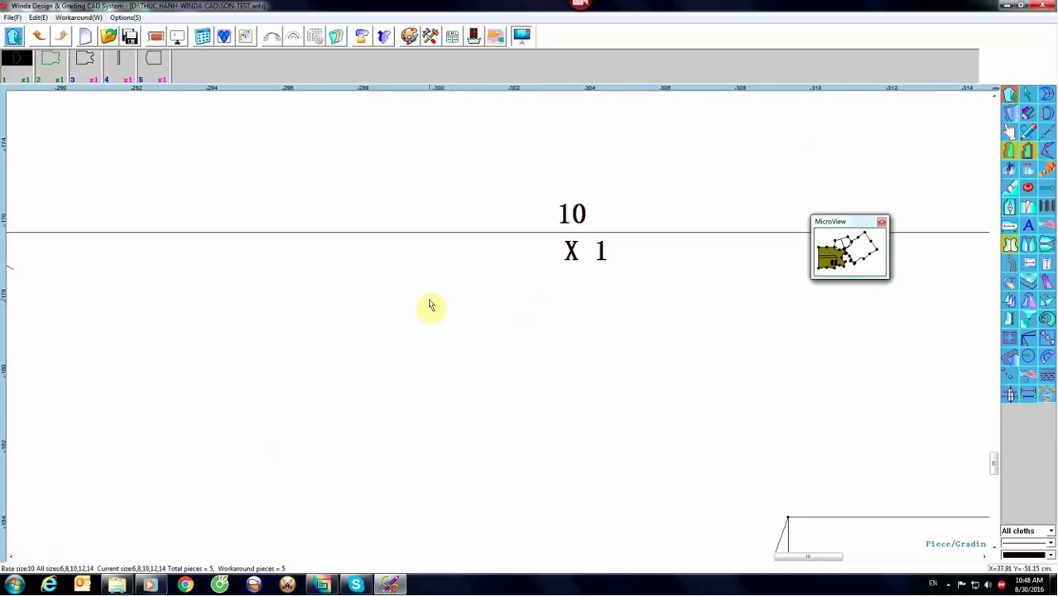
scroll(567, 349, "down", 3)
scroll(542, 359, "up", 1)
scroll(485, 274, "up", 1)
scroll(485, 274, "up", 1)
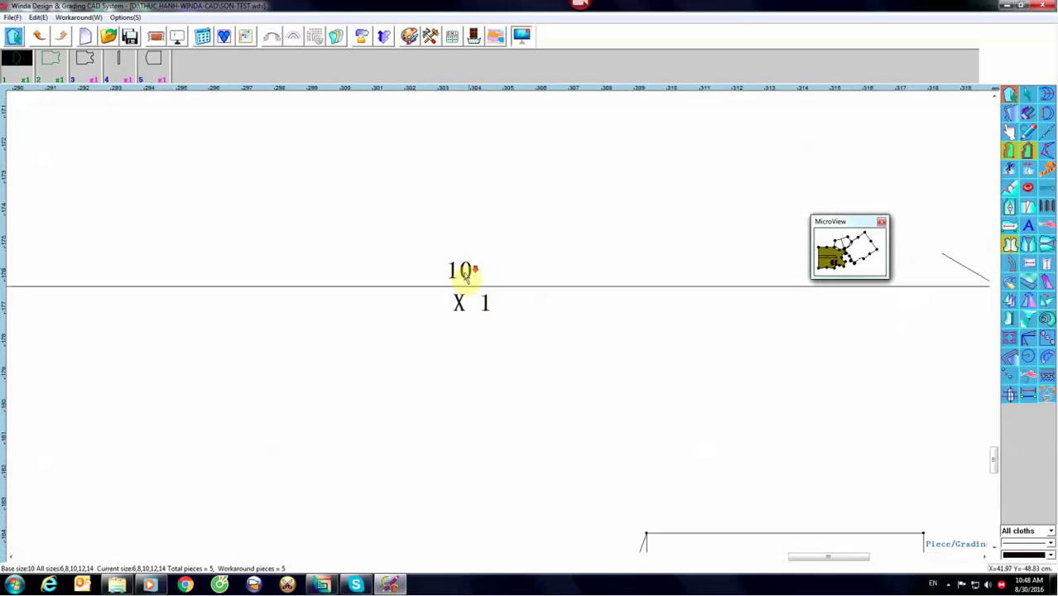
scroll(466, 273, "up", 1)
left_click(569, 252)
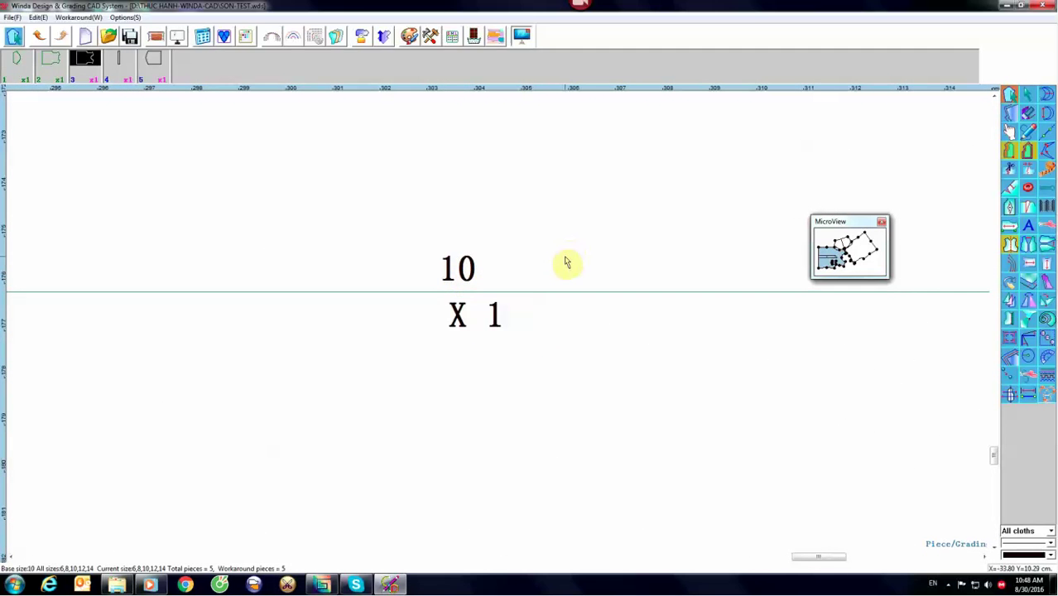
Step: Load BANG SIZE CHU.sss into the size table, restoring sizes XS to XL
left_click(452, 35)
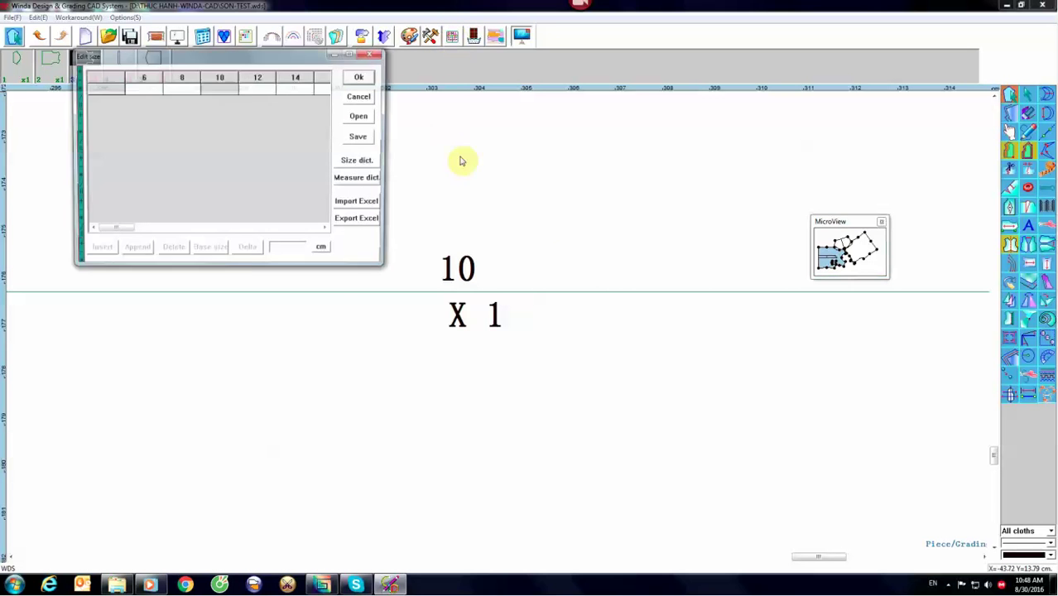
left_click(359, 117)
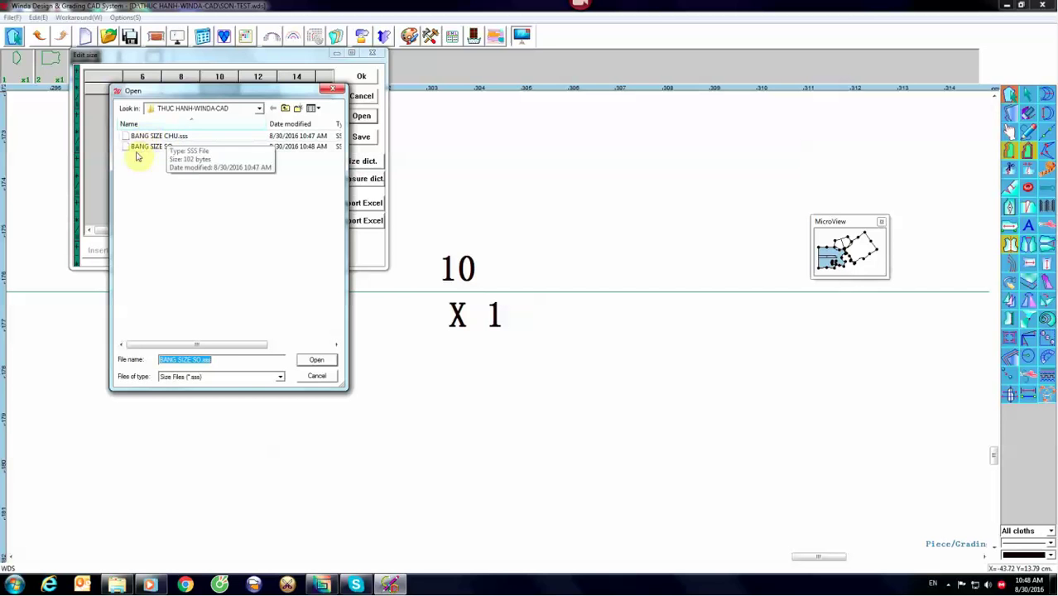
left_click(168, 137)
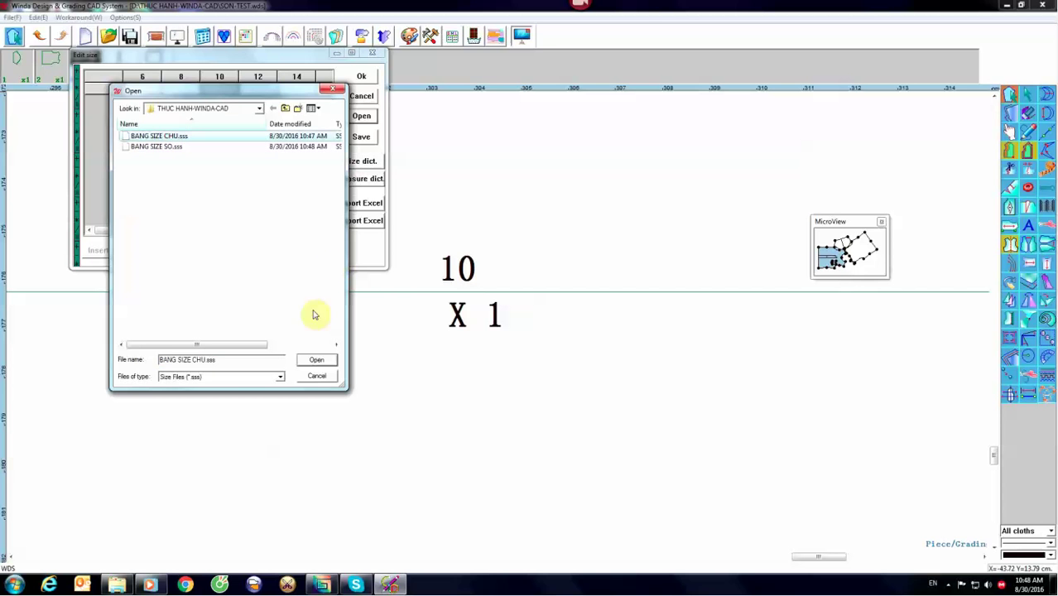
left_click(316, 361)
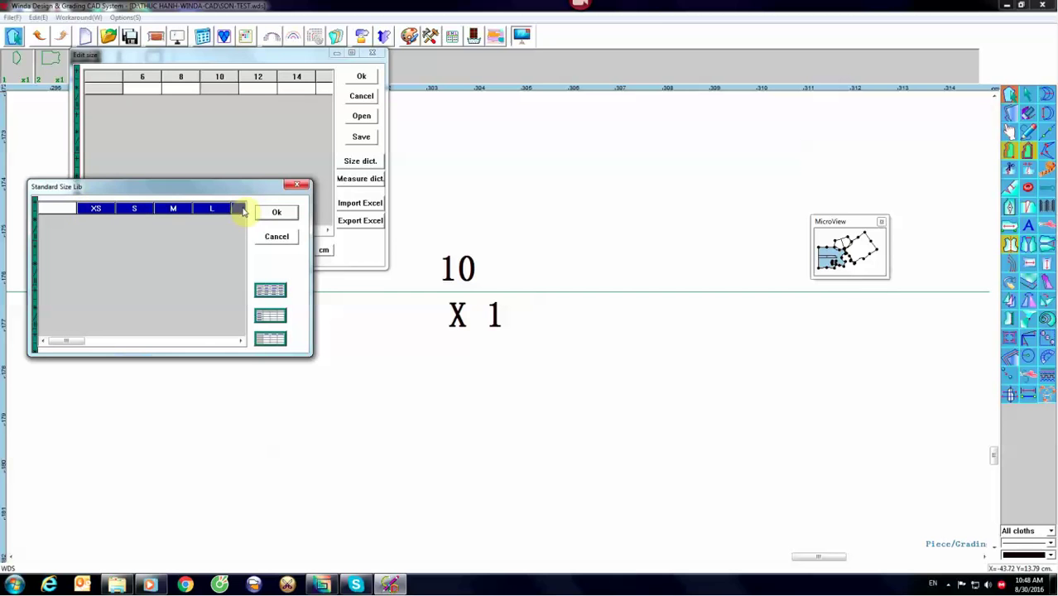
left_click(241, 340)
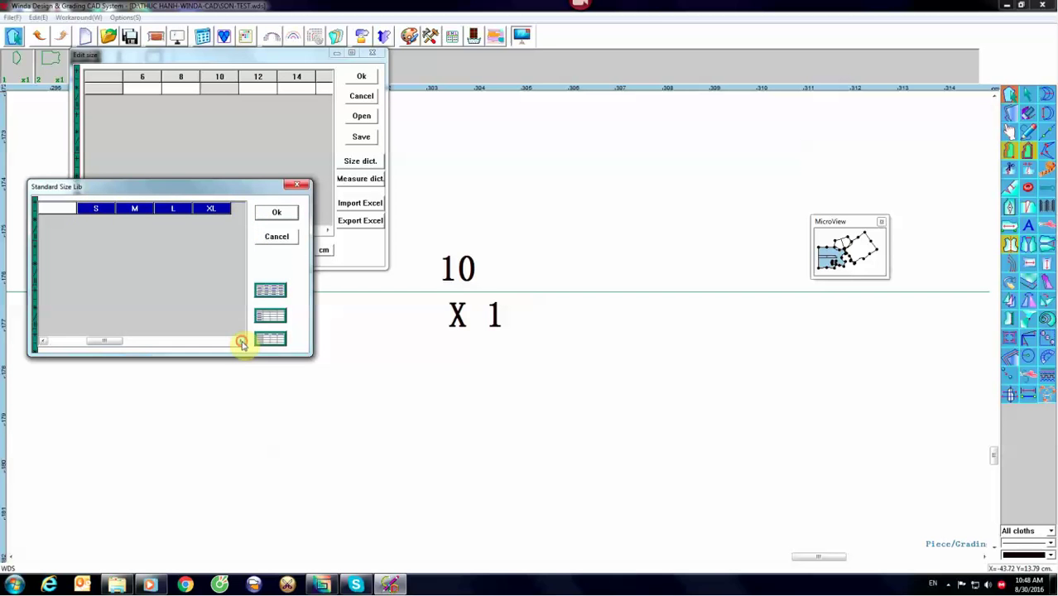
left_click(278, 213)
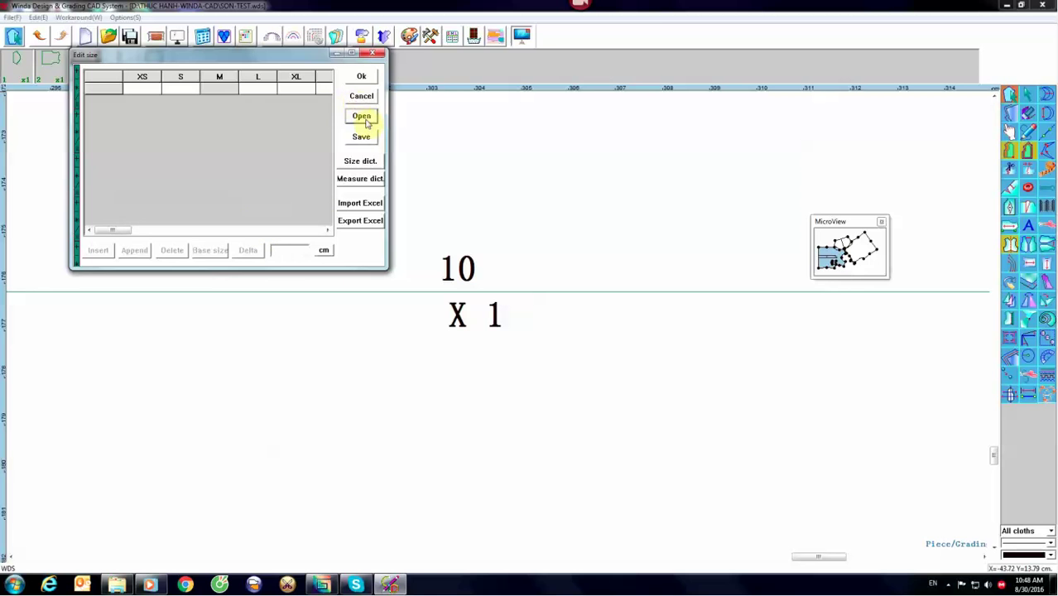
Step: Apply the XS–XL letter sizes to the pattern pieces
left_click(364, 77)
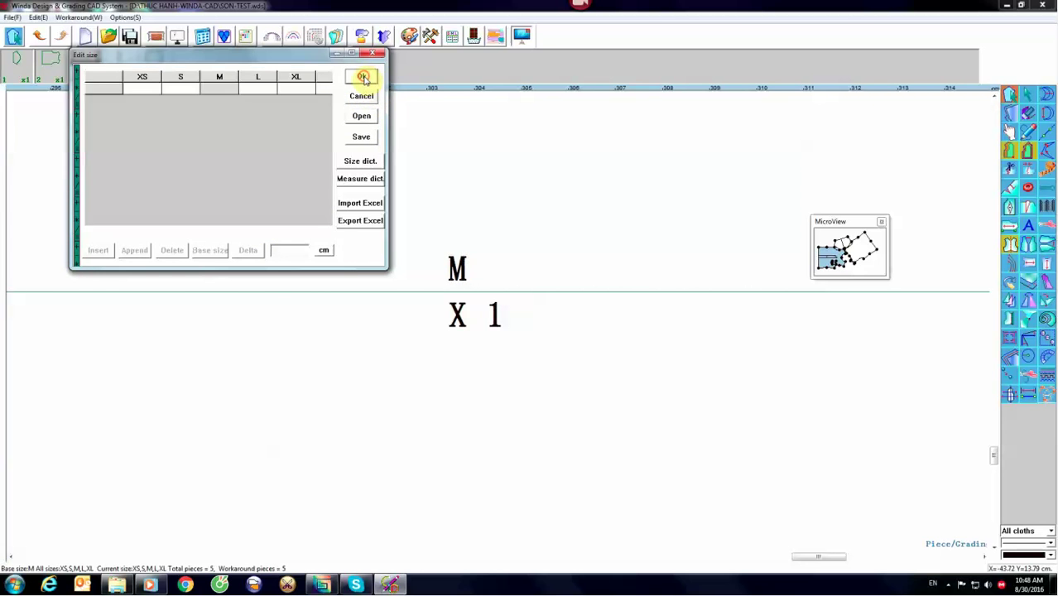
scroll(685, 351, "down", 3)
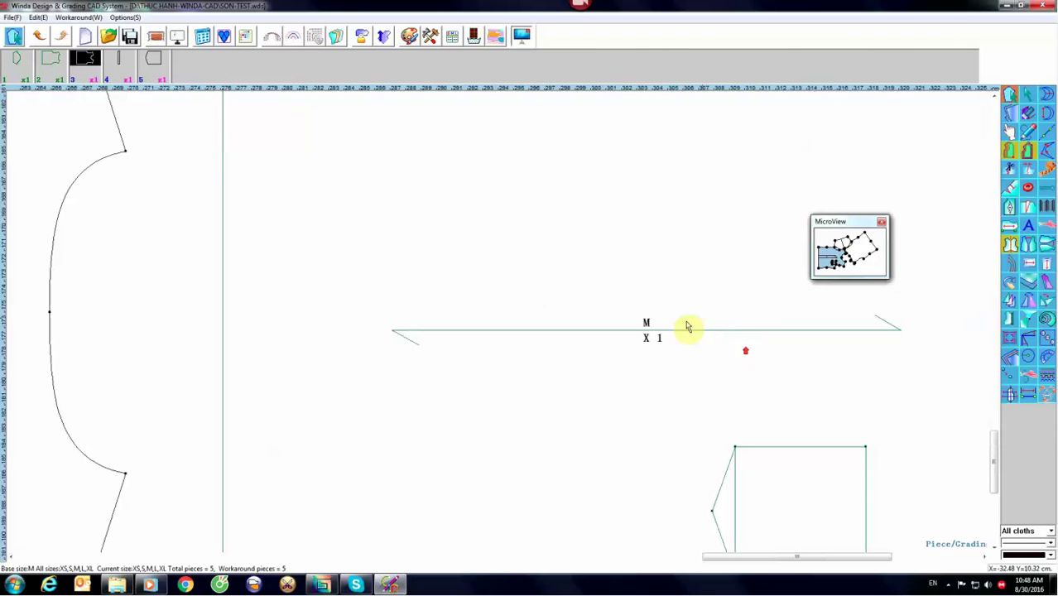
scroll(686, 325, "down", 5)
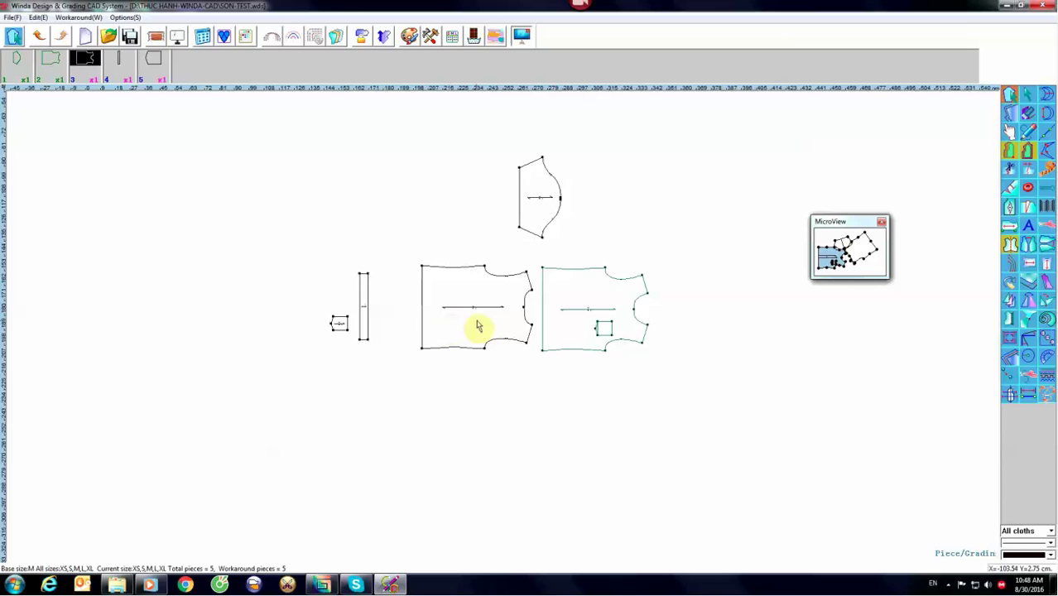
scroll(475, 324, "up", 2)
scroll(473, 289, "up", 2)
scroll(465, 282, "up", 1)
scroll(466, 258, "down", 3)
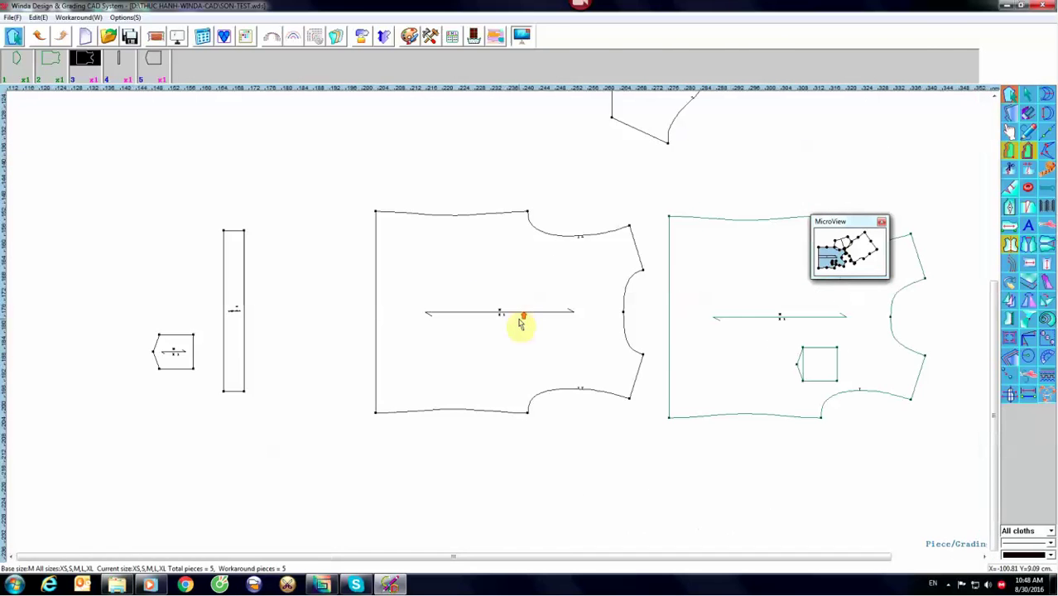
scroll(497, 291, "up", 1)
scroll(494, 290, "up", 1)
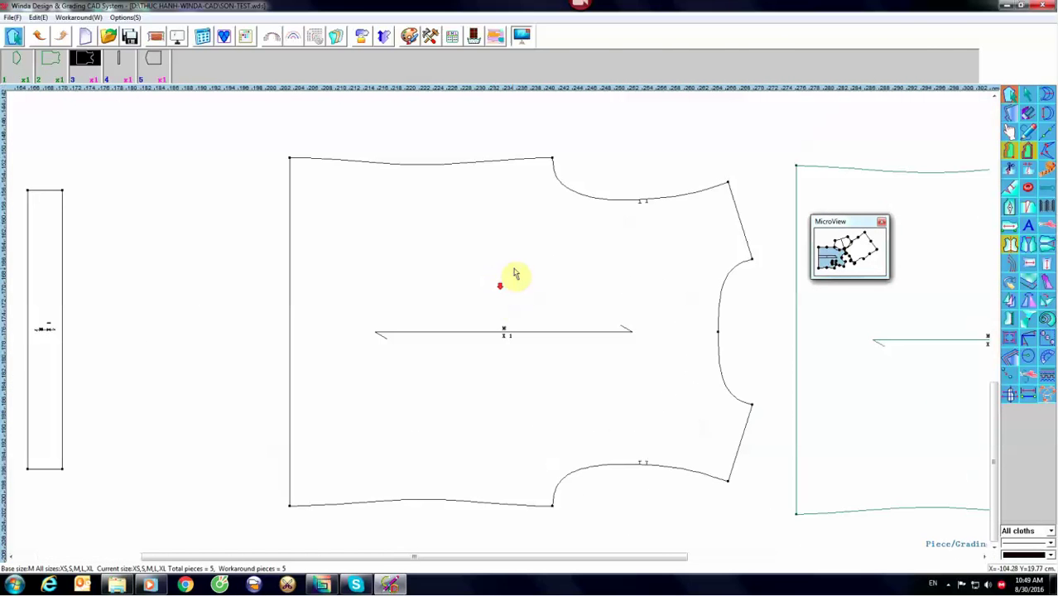
Step: Name the left bodice piece THAN SAU with material A
double_click(515, 276)
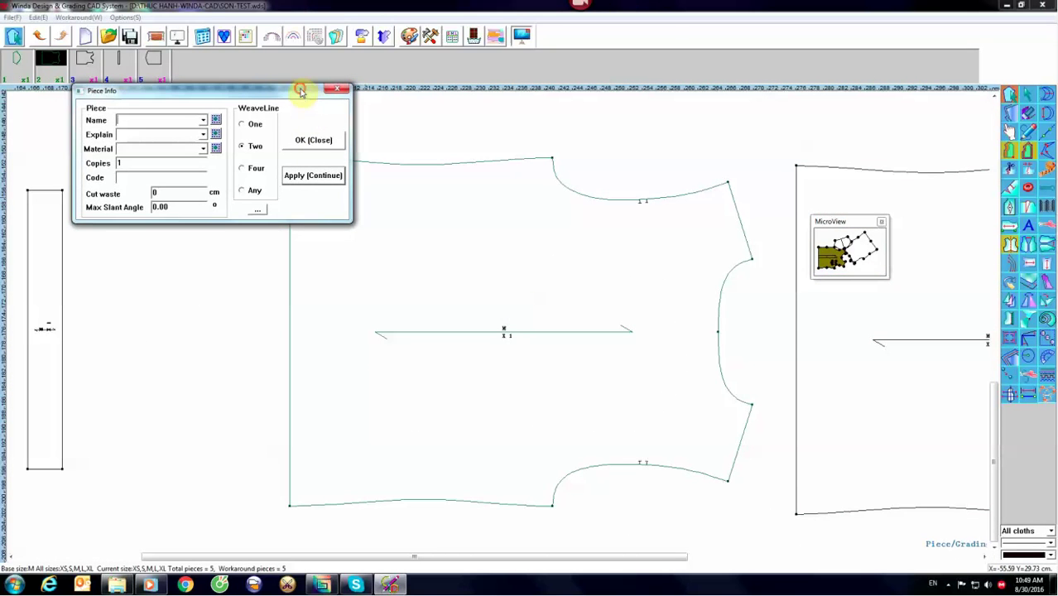
left_click_drag(300, 91, 369, 269)
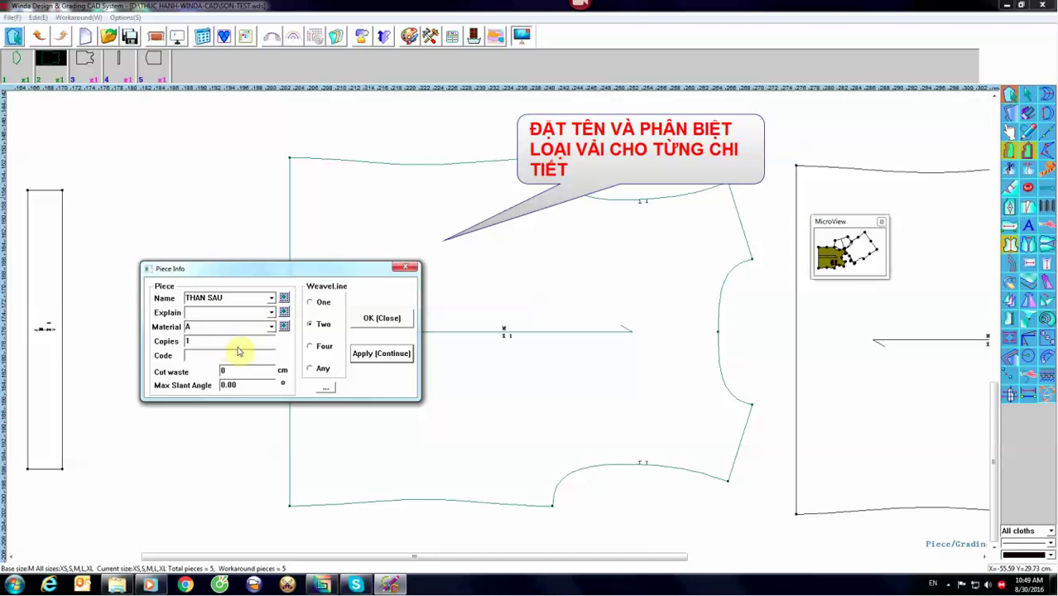
left_click(271, 298)
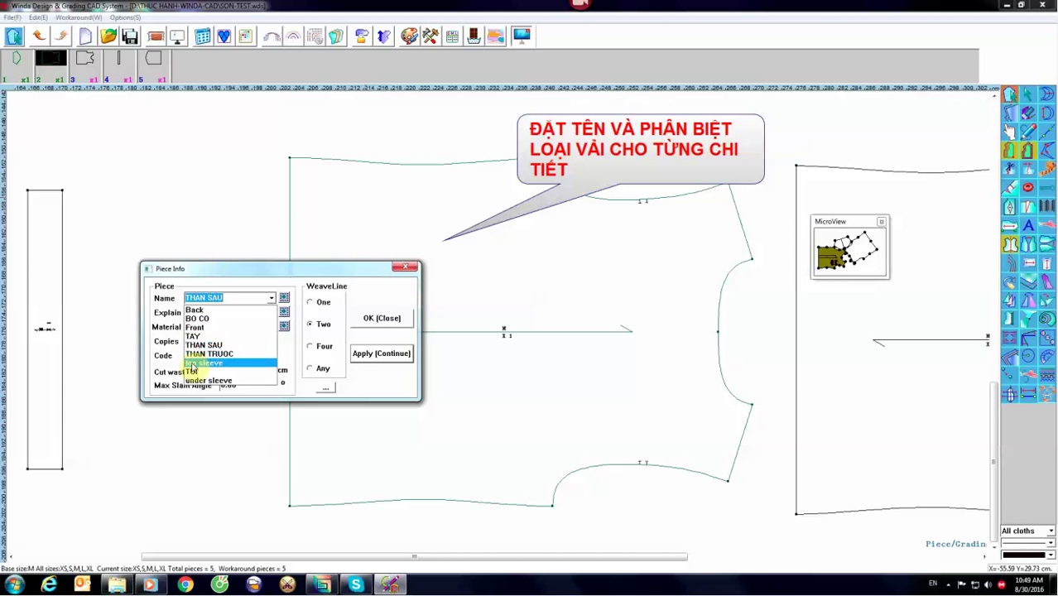
left_click(295, 276)
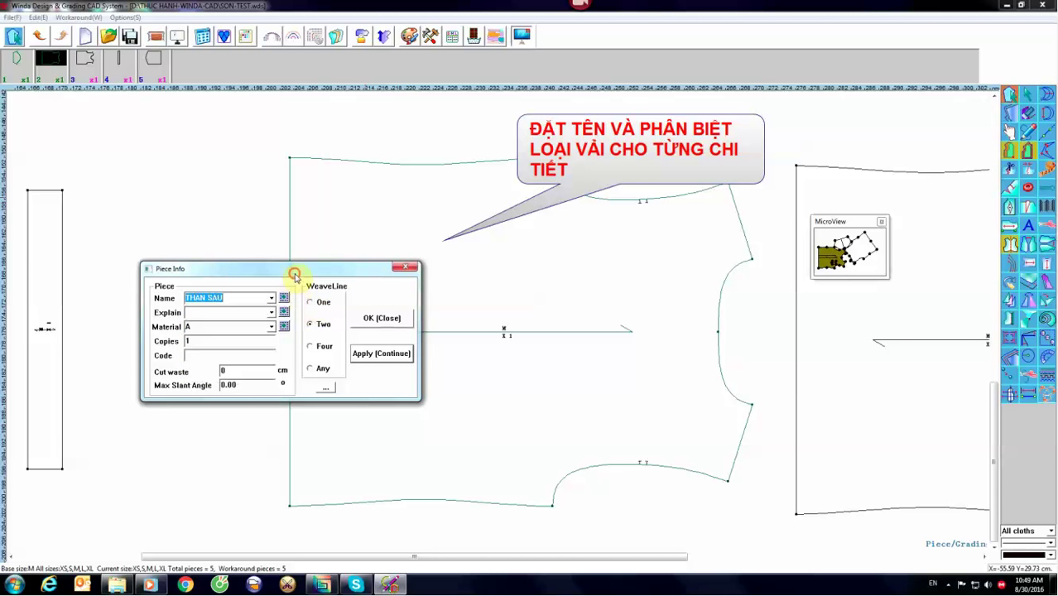
left_click(271, 329)
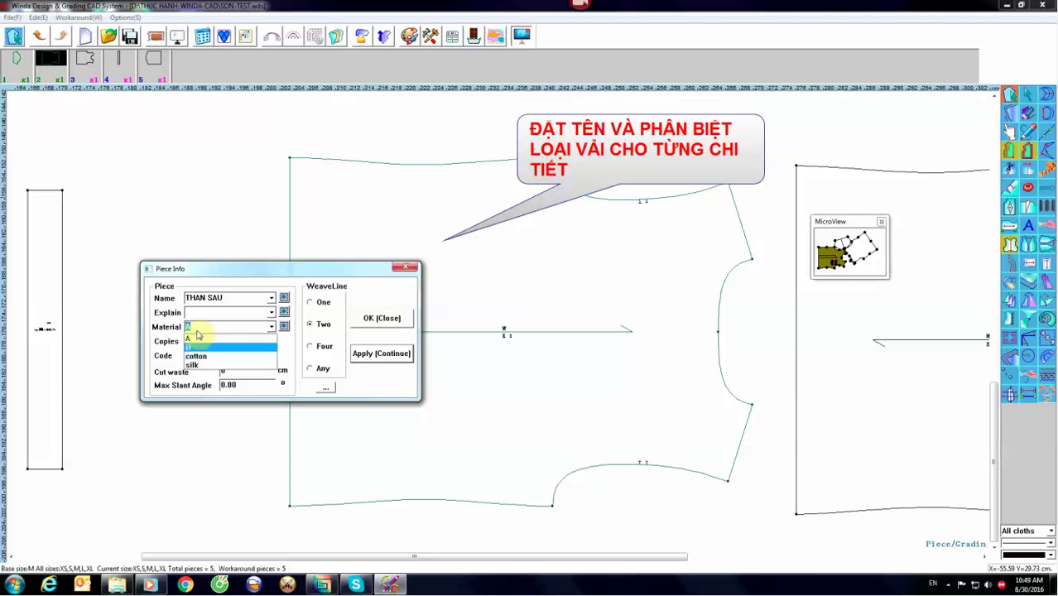
left_click(286, 346)
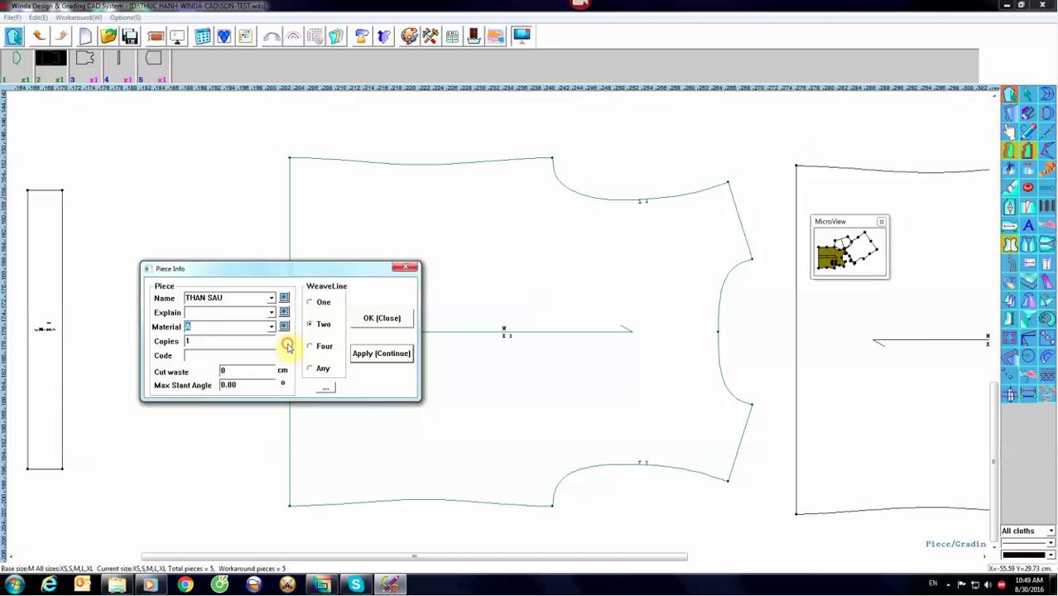
left_click(366, 320)
scroll(515, 345, "up", 5)
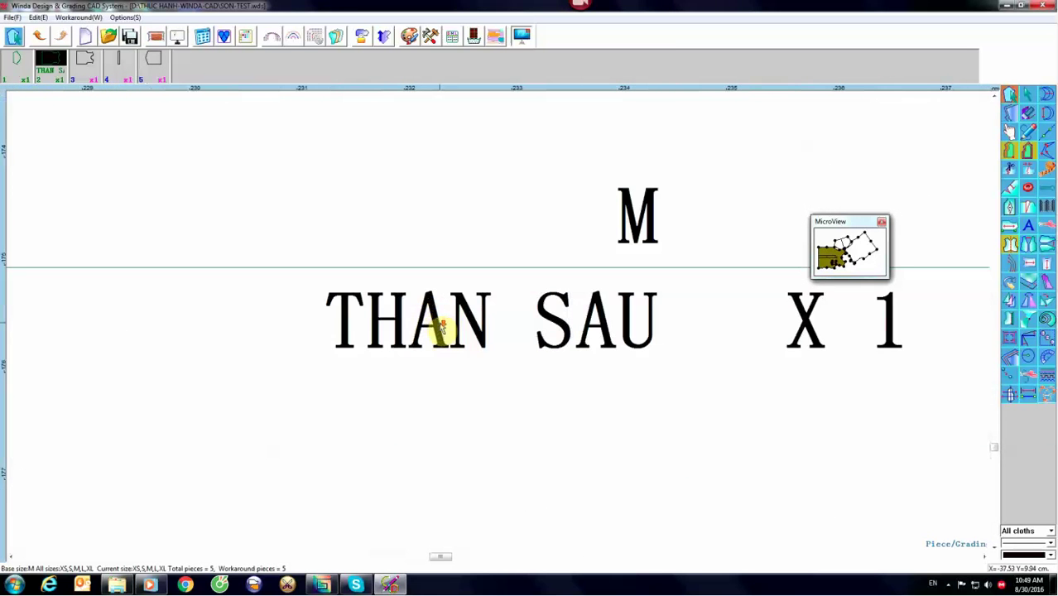
scroll(441, 329, "down", 3)
scroll(441, 329, "down", 1)
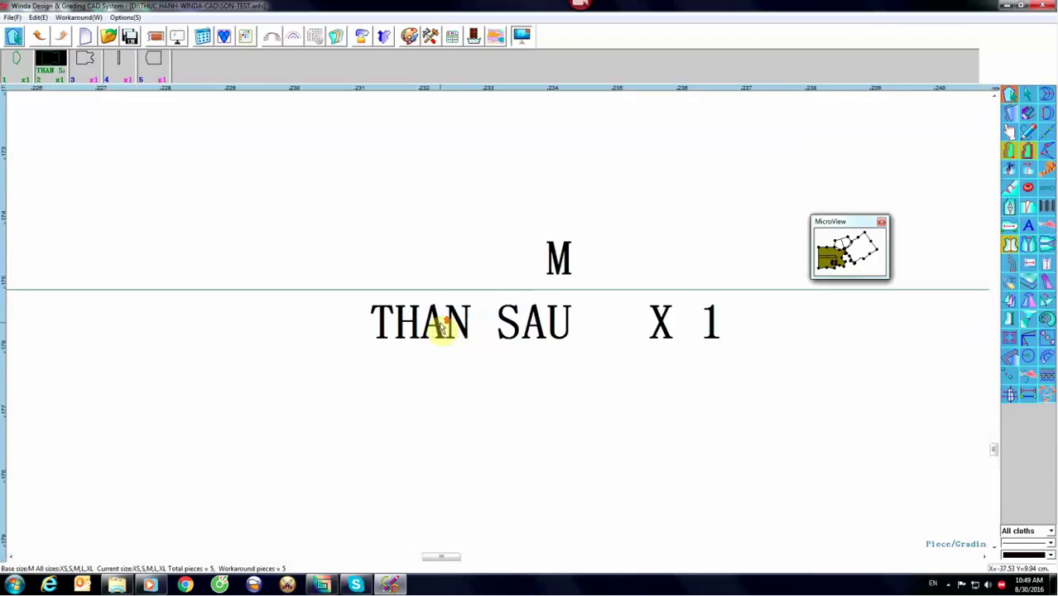
scroll(443, 326, "down", 2)
scroll(442, 327, "down", 3)
scroll(646, 393, "down", 2)
scroll(732, 373, "up", 3)
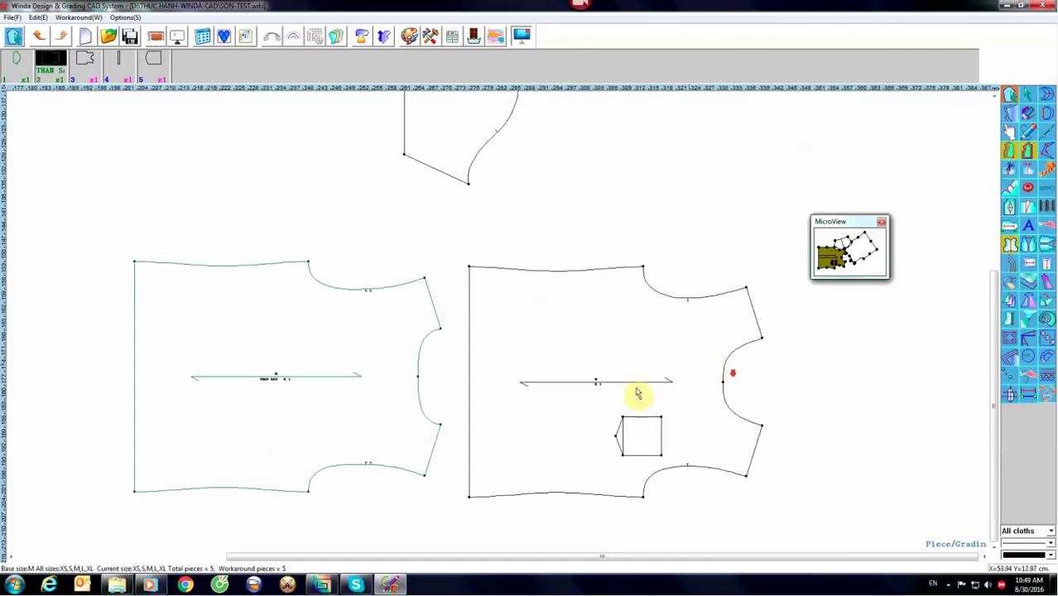
scroll(637, 393, "up", 2)
Step: Name the front piece THAN TRUOC with material A
left_click(581, 326)
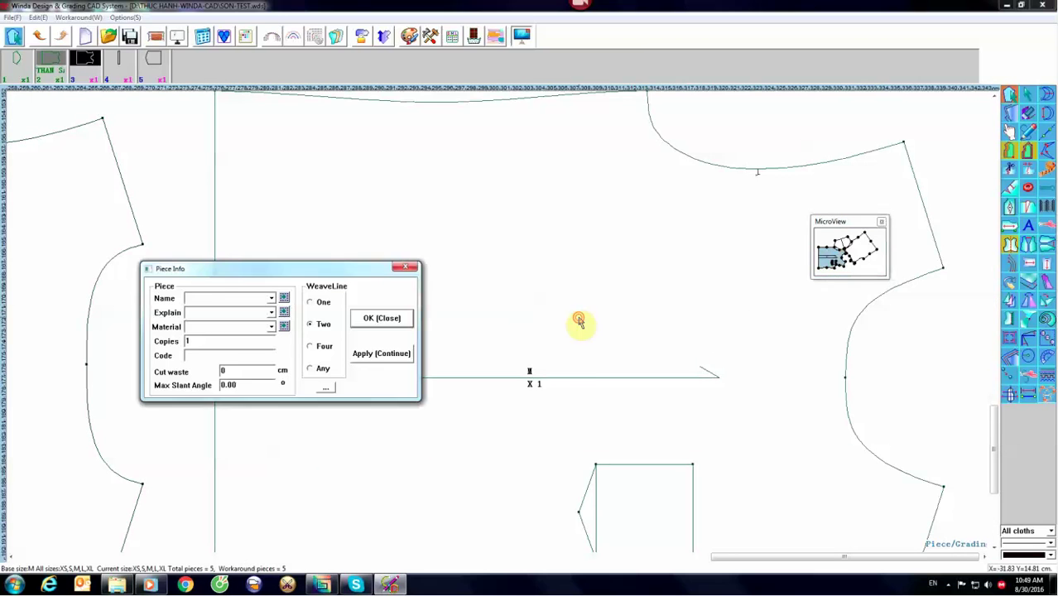
left_click(271, 299)
left_click(199, 354)
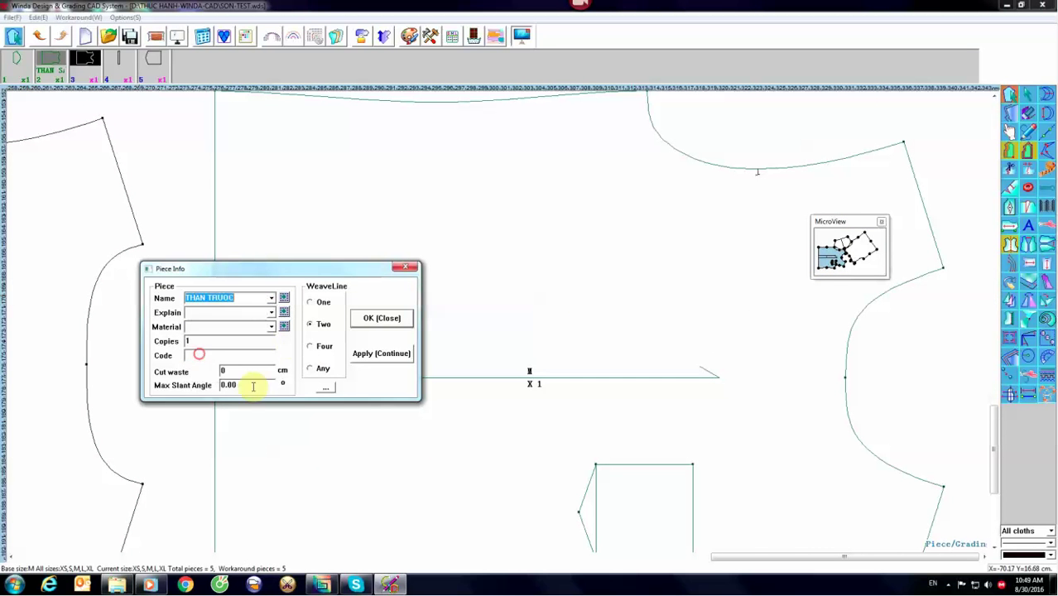
left_click(272, 330)
left_click(190, 337)
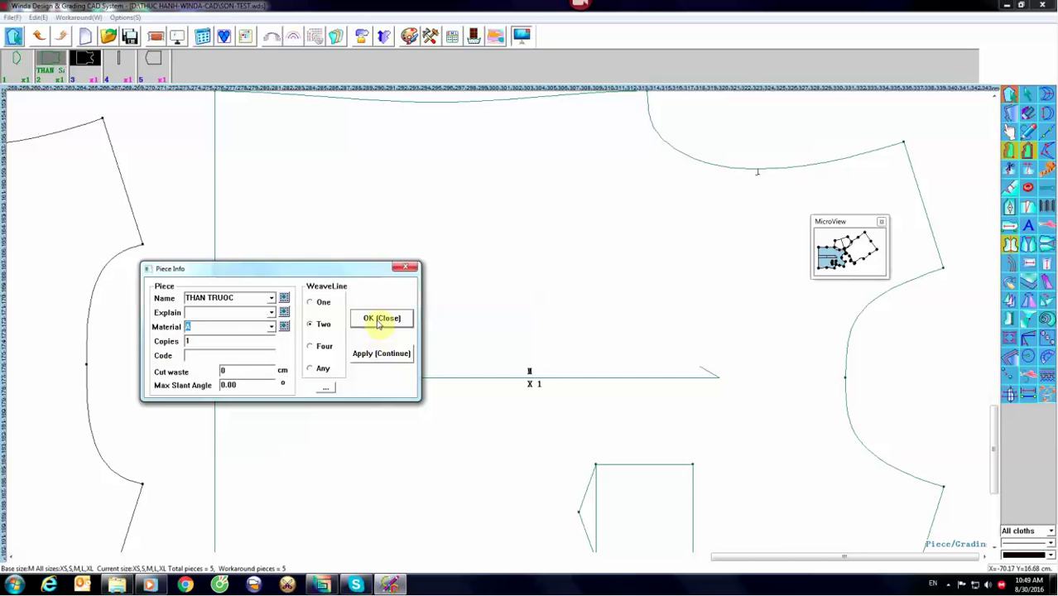
left_click(379, 319)
scroll(508, 382, "up", 3)
scroll(509, 380, "up", 2)
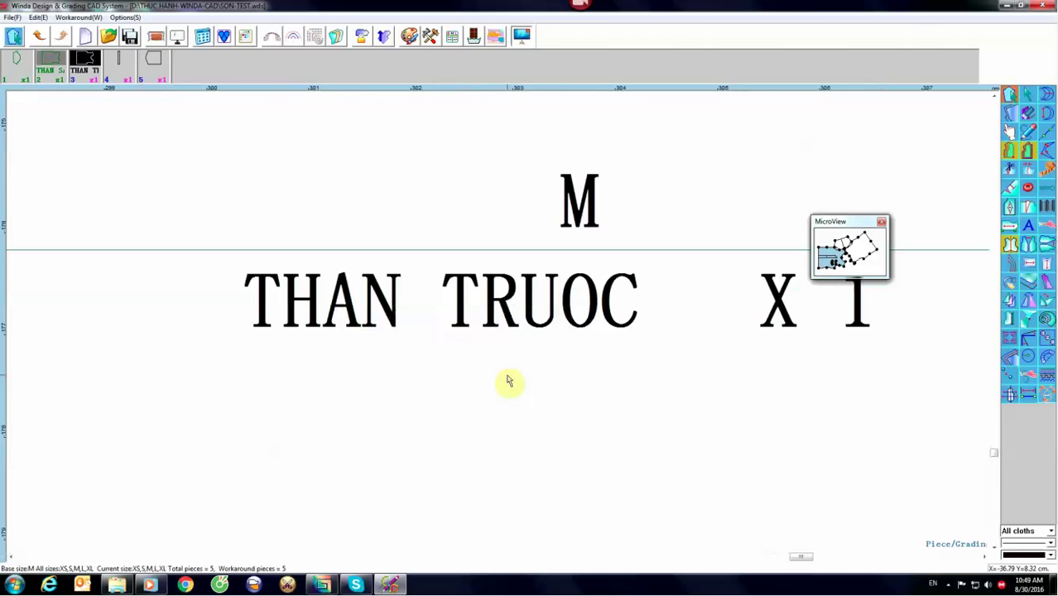
scroll(508, 380, "down", 3)
scroll(508, 381, "up", 2)
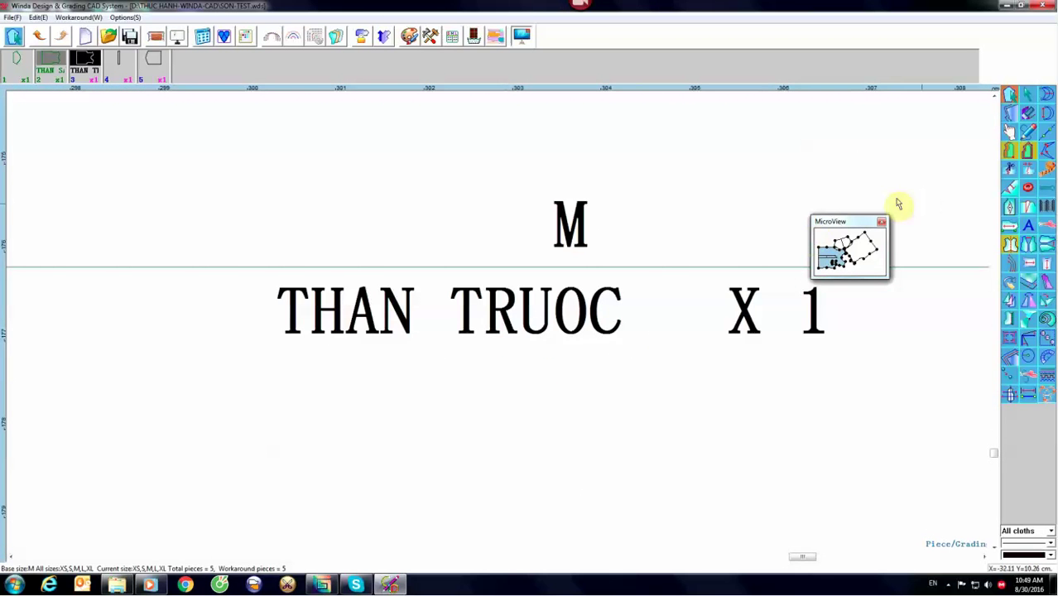
Step: Name the sleeve piece TAY with material A and 2 copies
left_click_drag(863, 220, 964, 110)
scroll(437, 370, "down", 3)
scroll(521, 376, "down", 2)
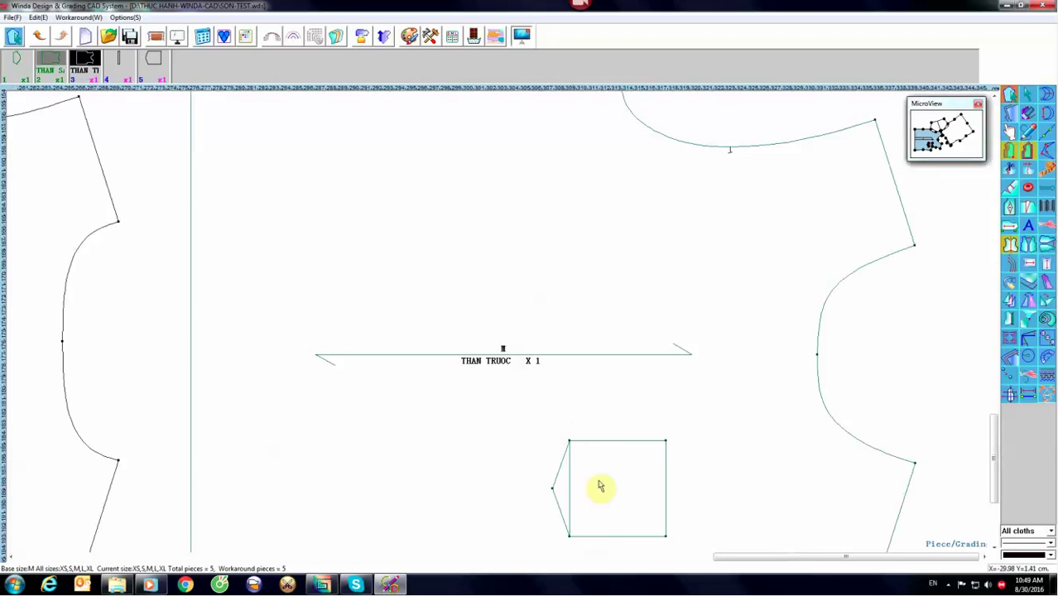
scroll(161, 475, "down", 1)
scroll(189, 377, "down", 1)
scroll(341, 335, "down", 1)
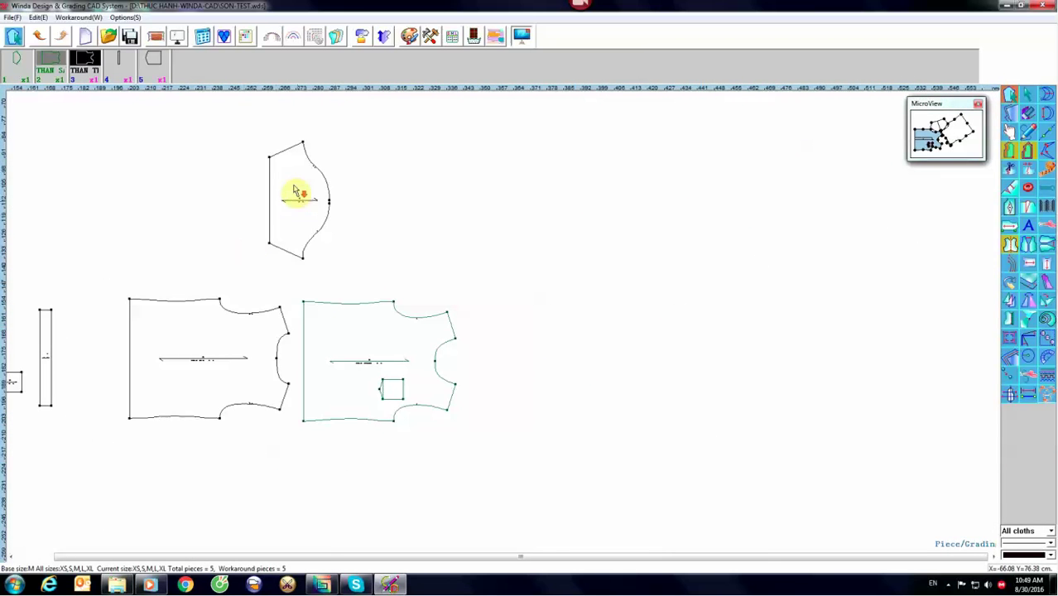
scroll(294, 192, "up", 2)
scroll(307, 224, "up", 2)
scroll(298, 227, "up", 1)
scroll(342, 205, "up", 1)
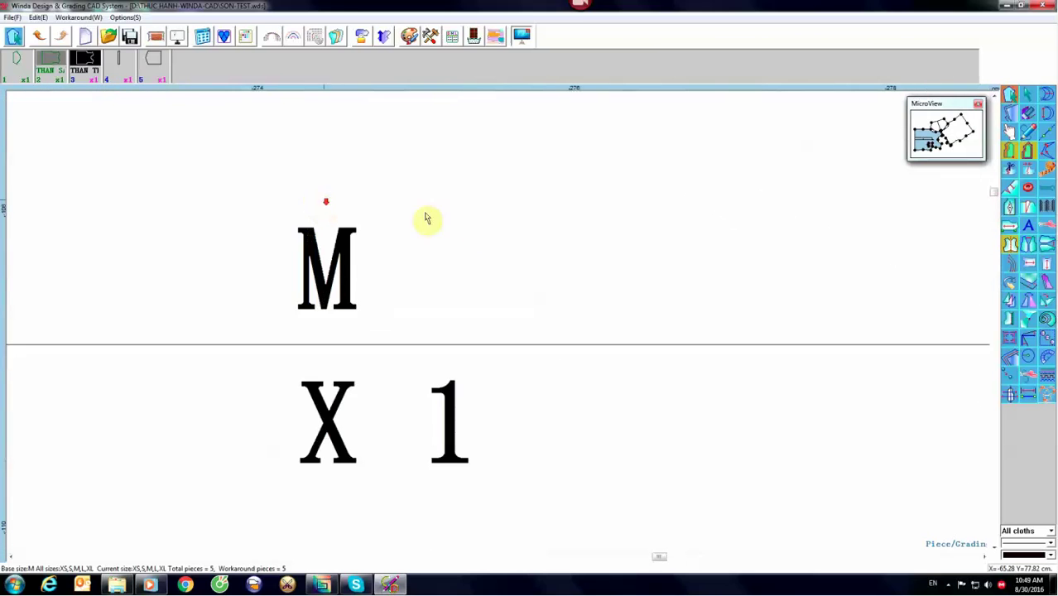
double_click(476, 224)
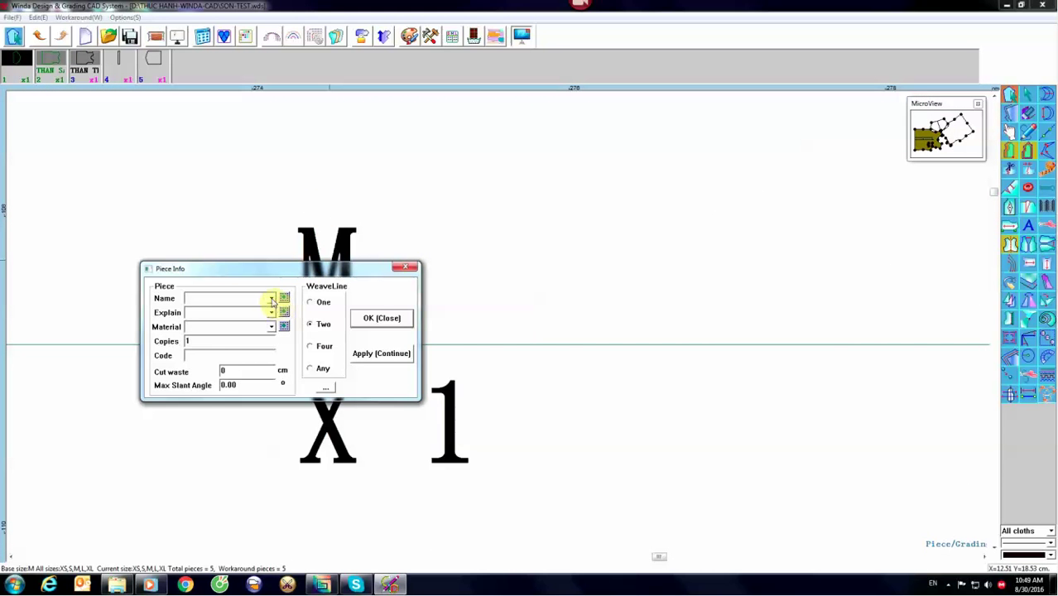
left_click(270, 299)
left_click(207, 336)
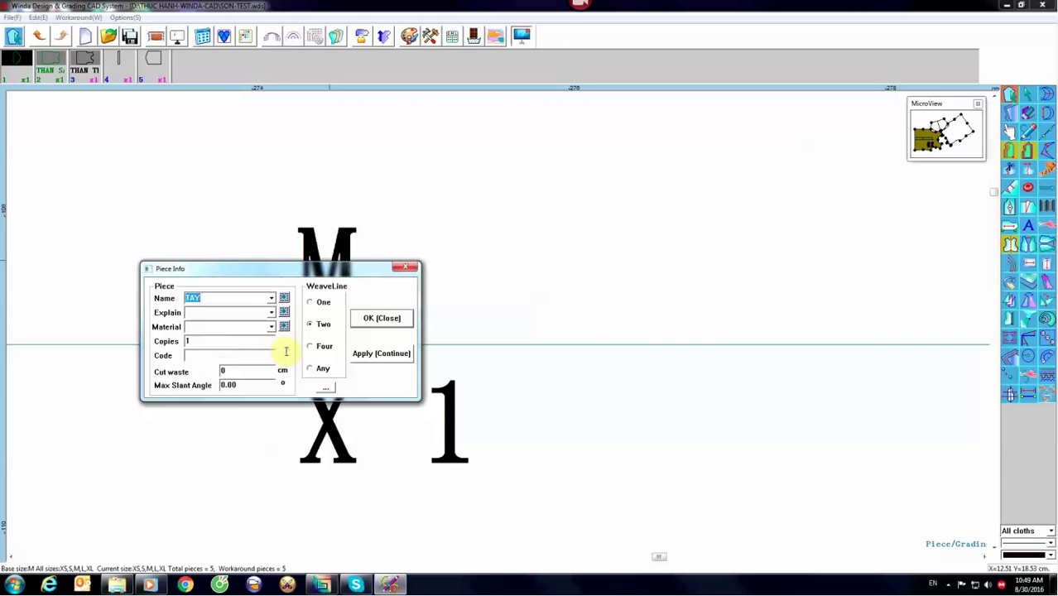
left_click(269, 327)
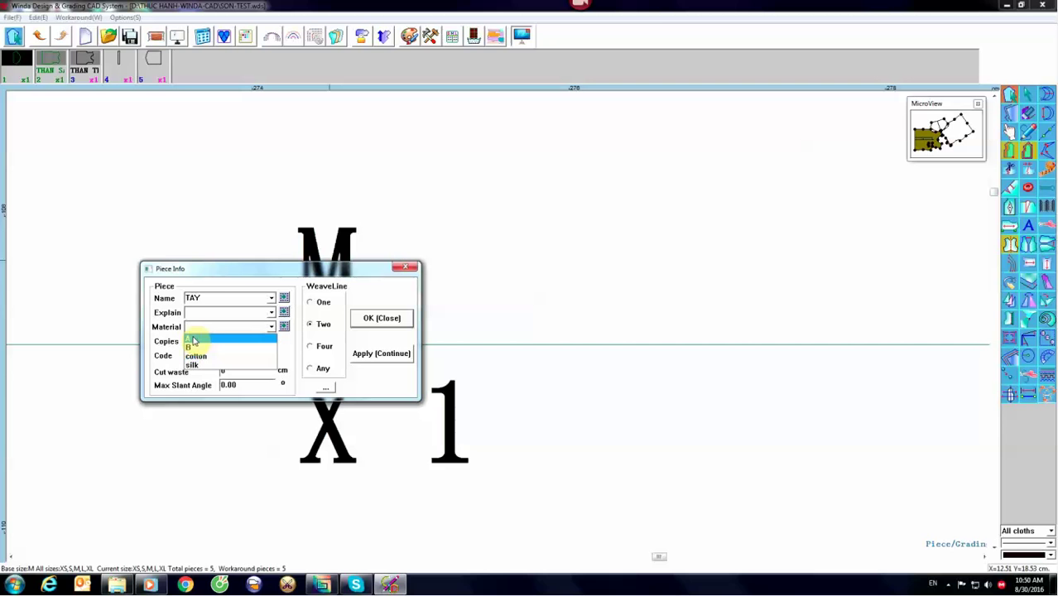
left_click(192, 336)
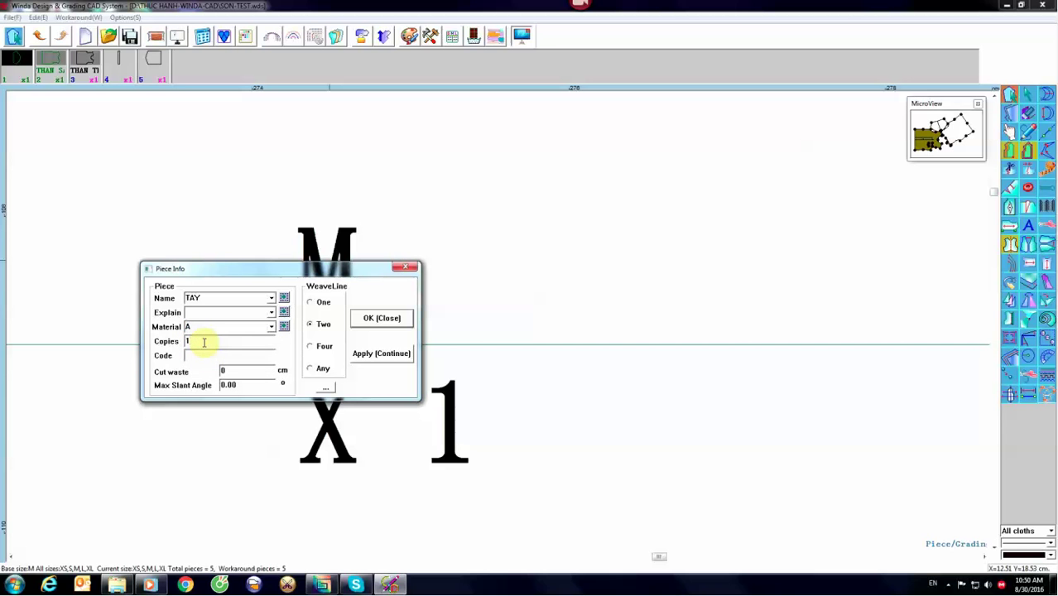
type("2")
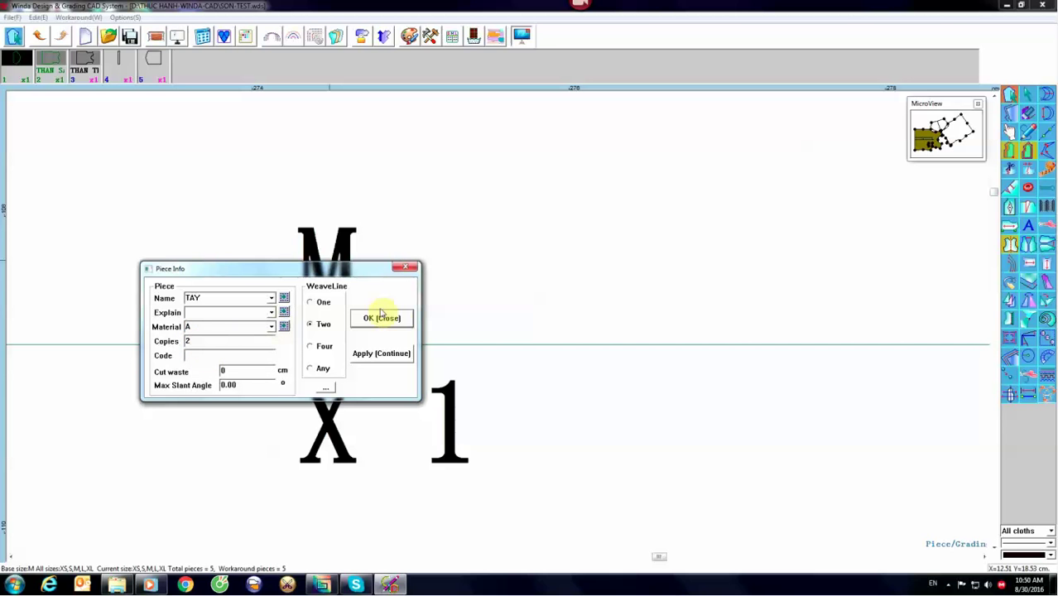
left_click(393, 321)
Step: Name the narrow band piece BO CO in Piece Info
scroll(653, 269, "down", 3)
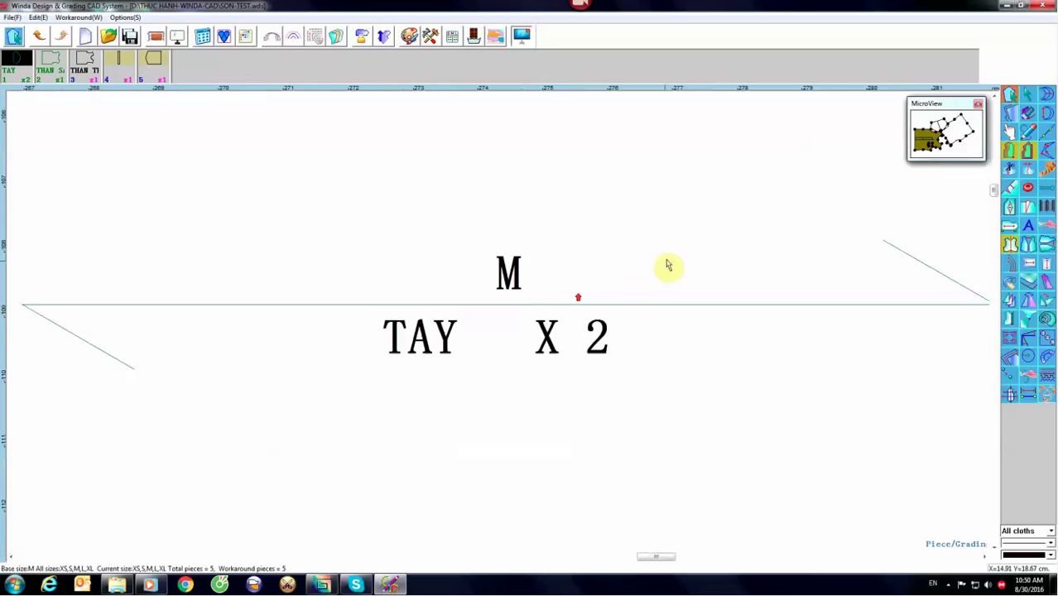
scroll(672, 276, "down", 3)
scroll(345, 319, "down", 3)
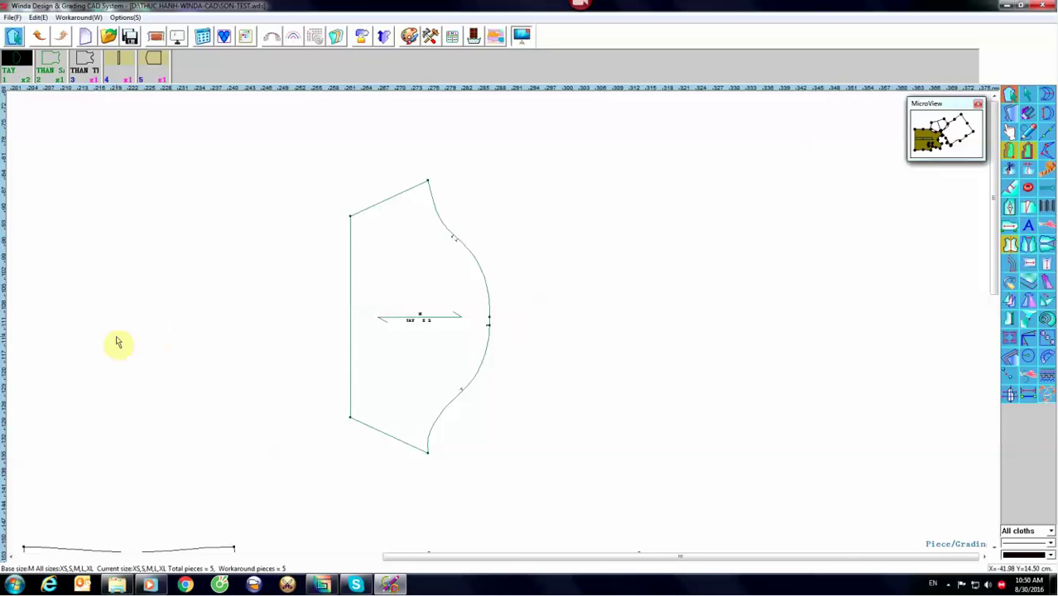
scroll(113, 342, "down", 3)
scroll(373, 337, "down", 2)
scroll(359, 371, "up", 2)
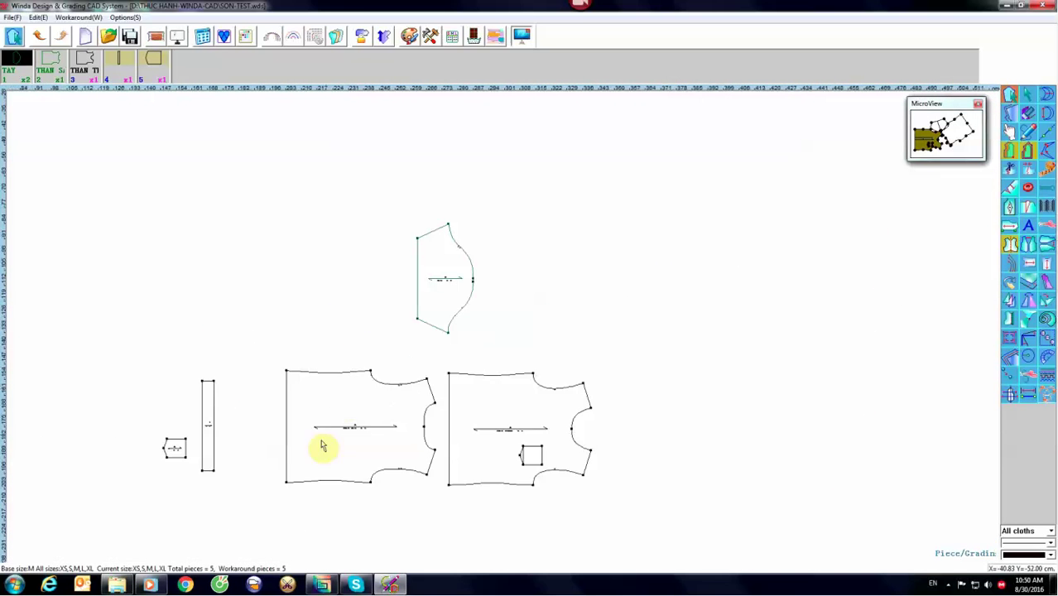
scroll(324, 444, "up", 1)
scroll(175, 454, "up", 2)
scroll(253, 392, "up", 3)
scroll(280, 373, "up", 1)
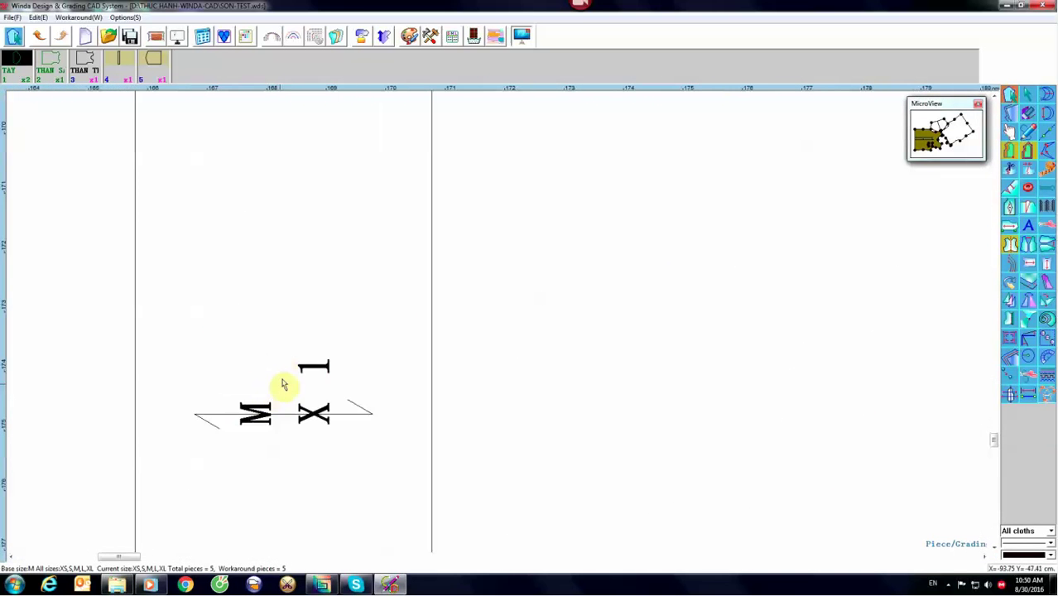
left_click(263, 354)
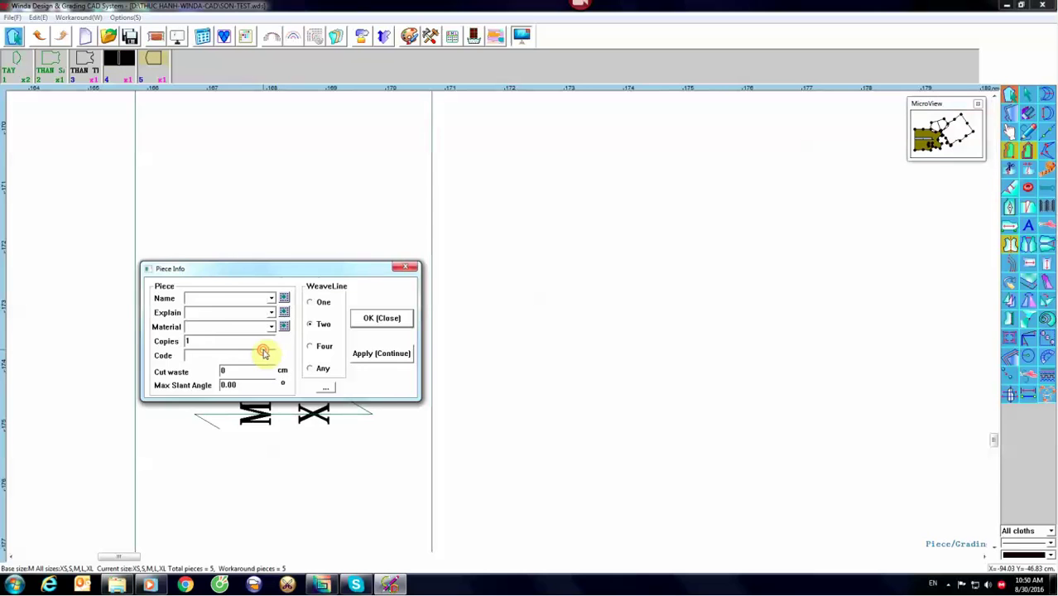
left_click(270, 298)
left_click(210, 320)
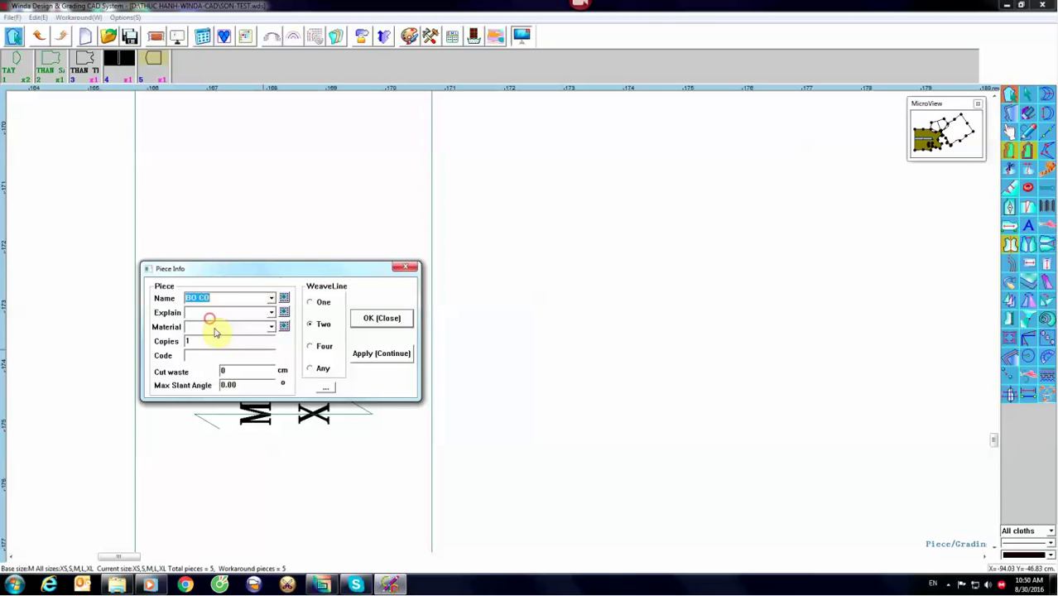
left_click(379, 321)
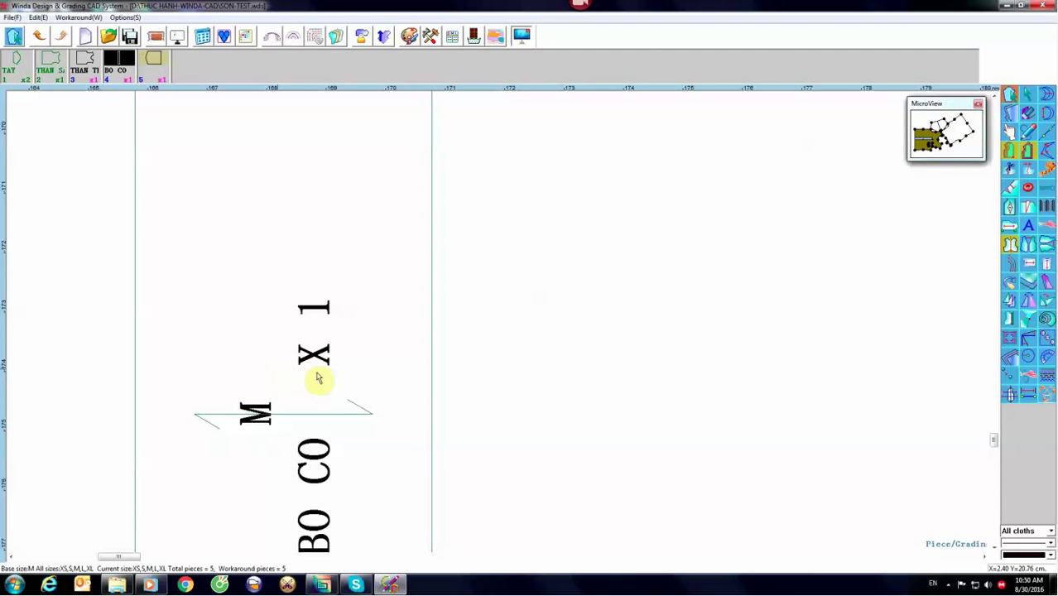
Step: Set the BO CO piece's material to B
scroll(349, 364, "down", 2)
scroll(335, 397, "down", 2)
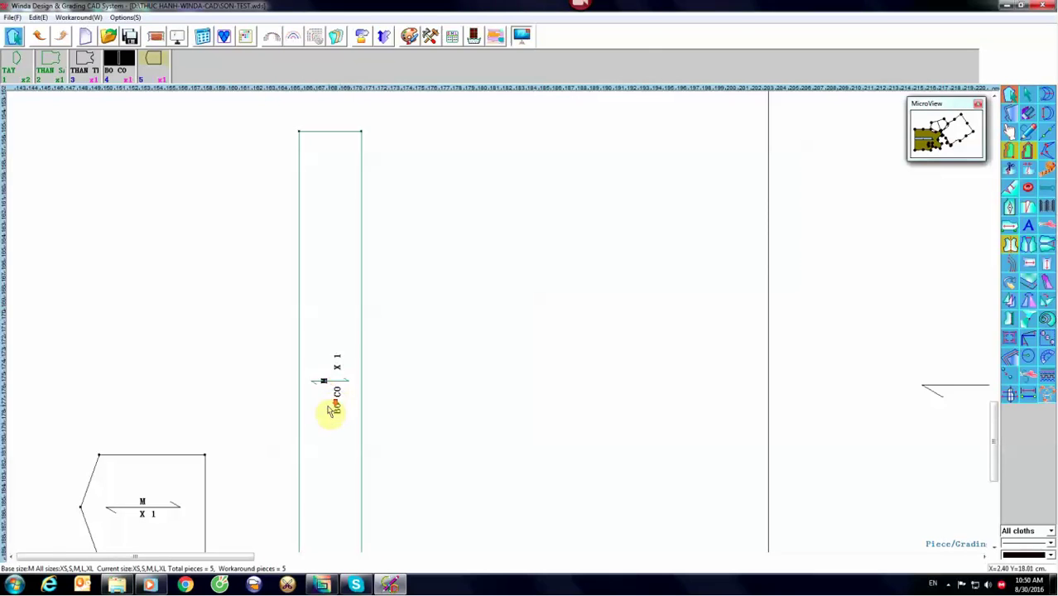
scroll(319, 387, "up", 2)
double_click(315, 385)
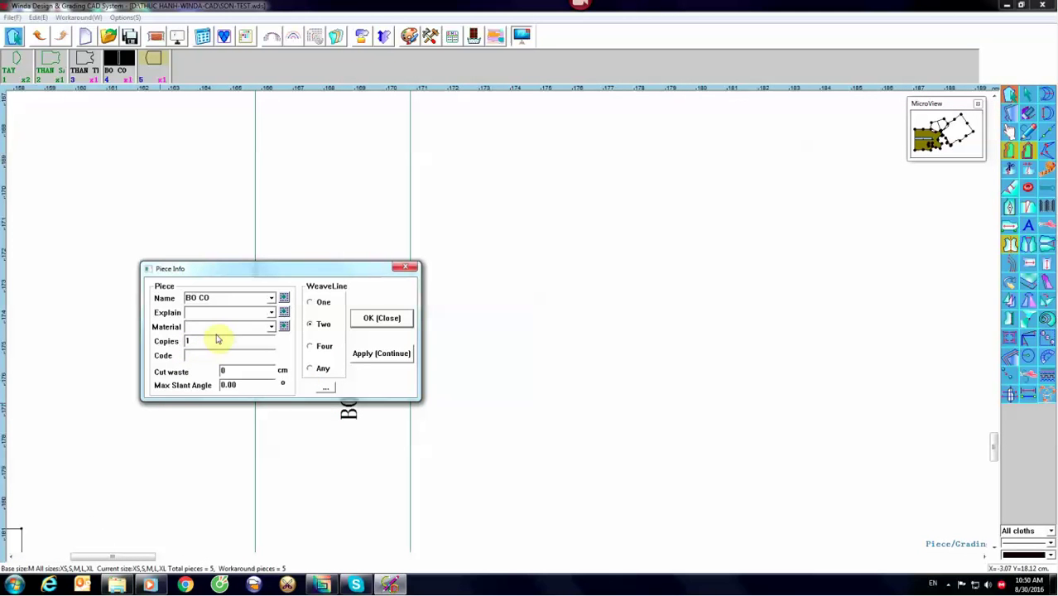
left_click(271, 326)
left_click(189, 347)
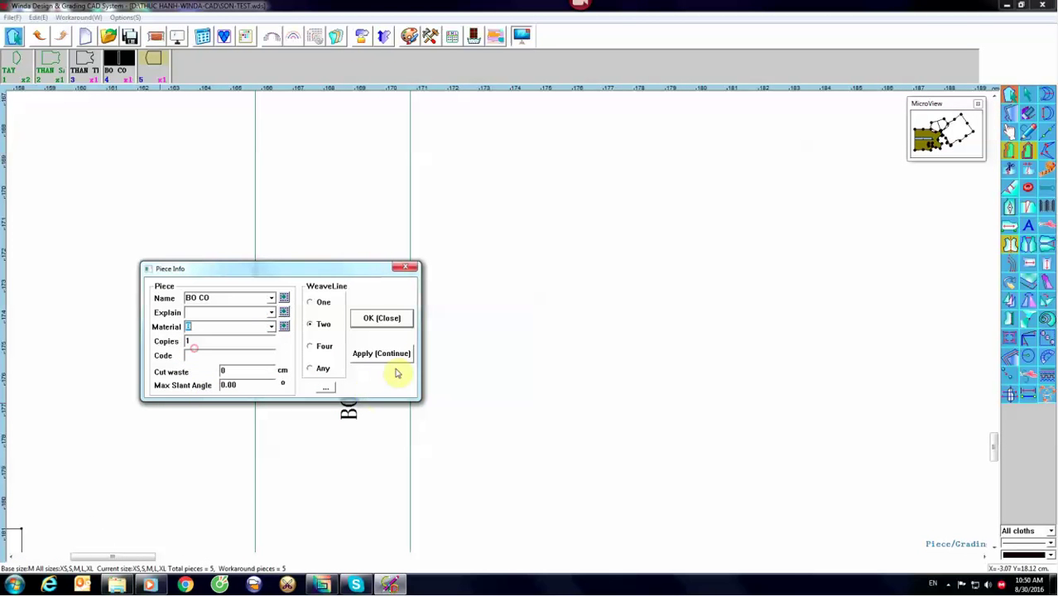
left_click(385, 328)
Step: Name the small pocket piece TUI with material A
scroll(547, 377, "down", 3)
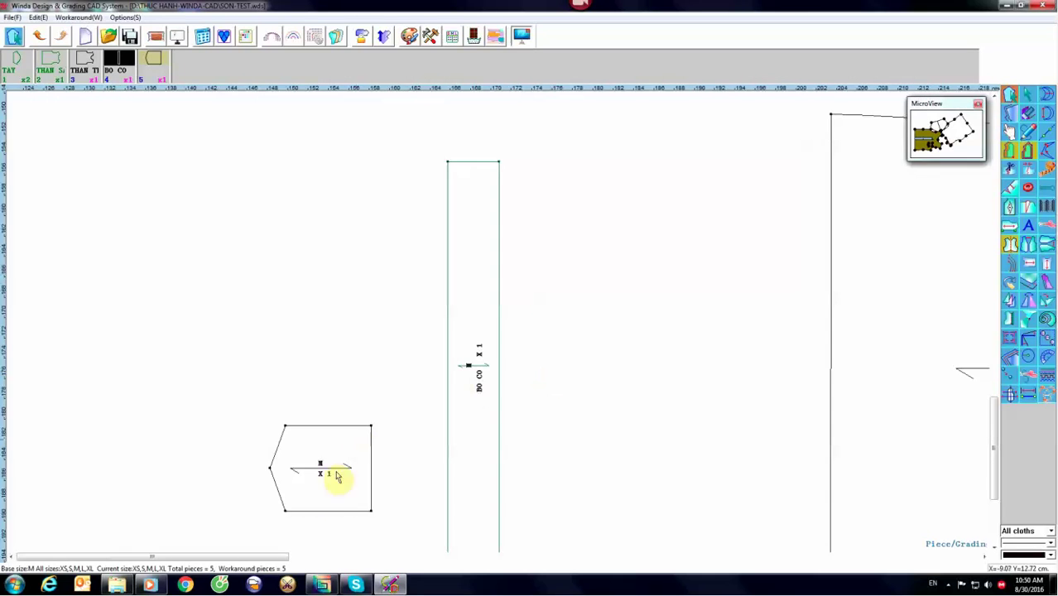
scroll(337, 472, "up", 3)
scroll(327, 479, "up", 3)
double_click(382, 401)
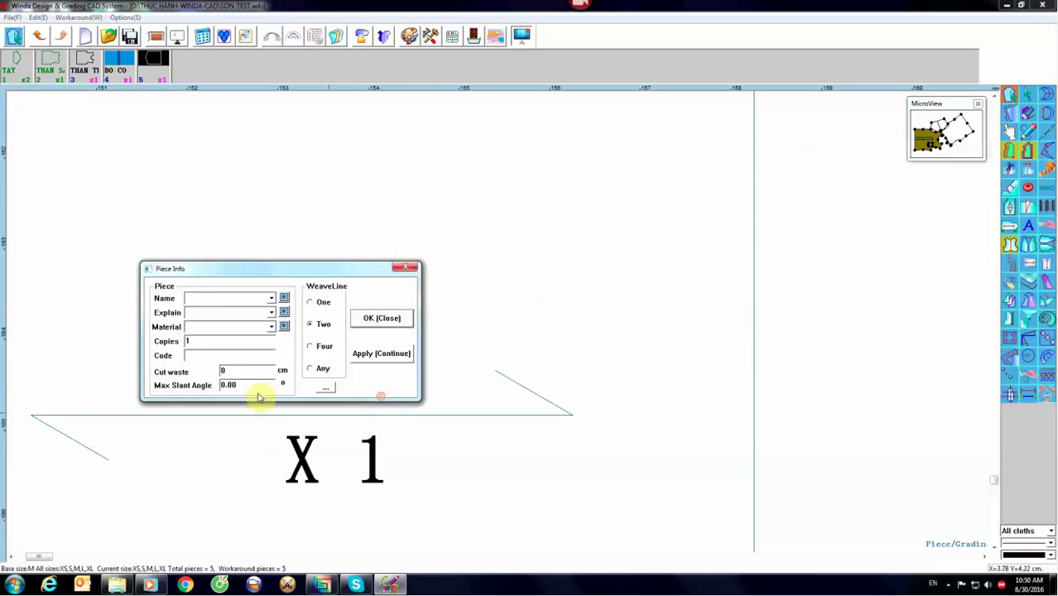
left_click(270, 297)
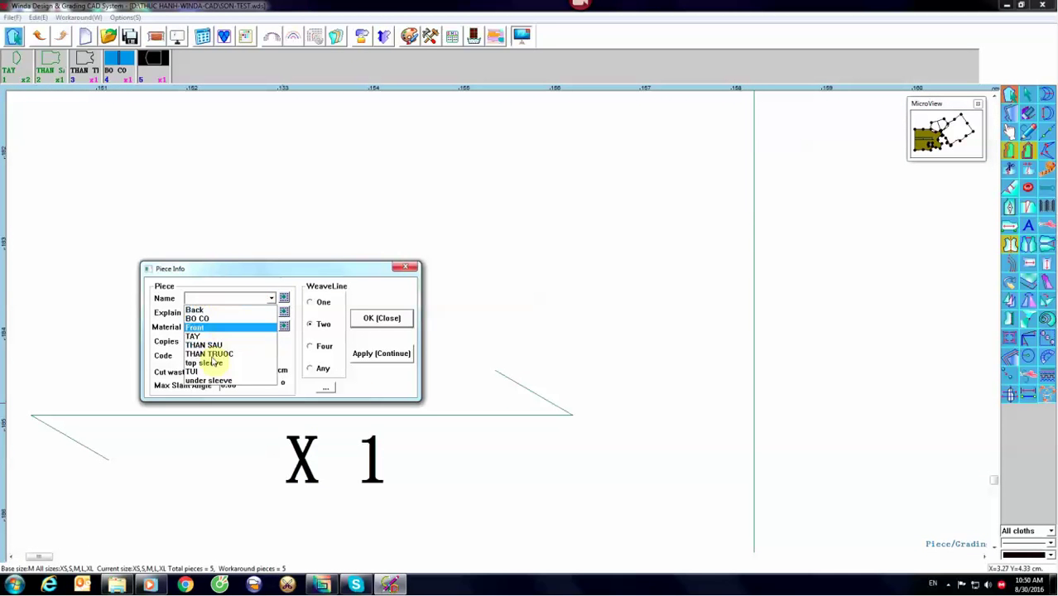
left_click(199, 372)
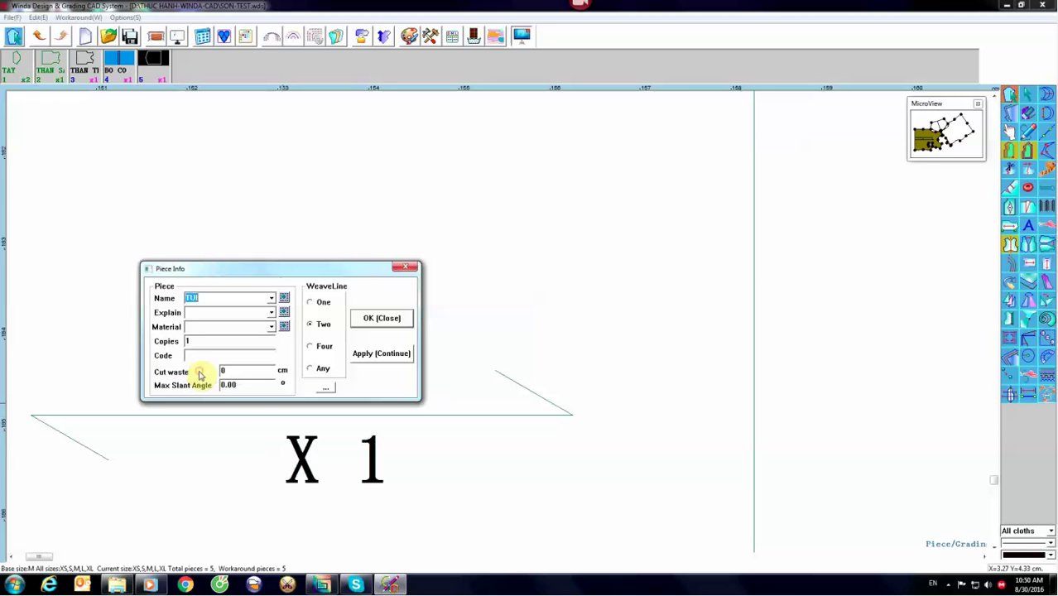
left_click(271, 328)
left_click(194, 340)
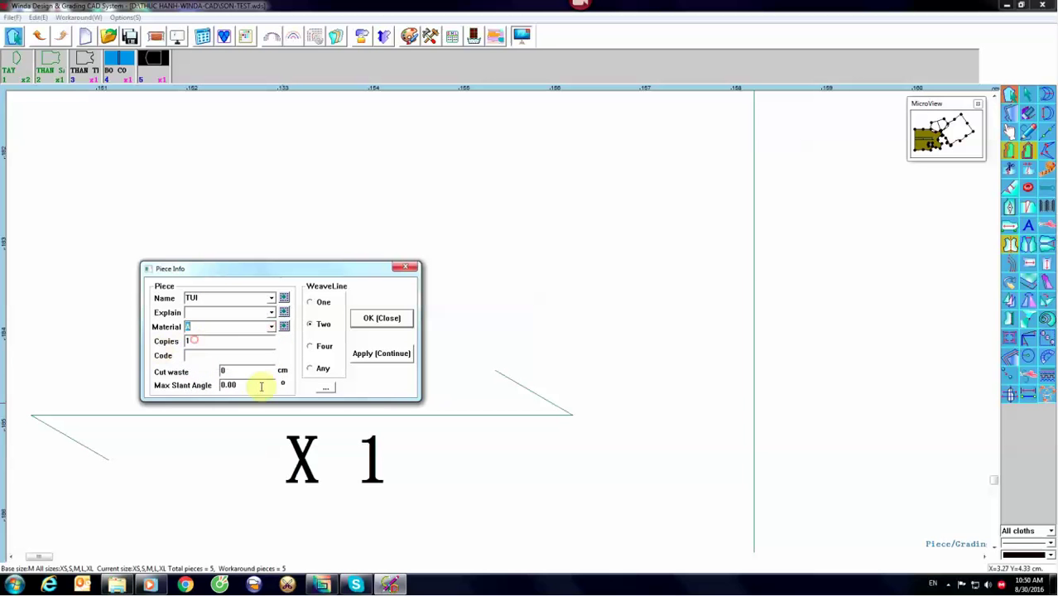
left_click(377, 319)
scroll(641, 163, "down", 2)
scroll(738, 179, "down", 2)
scroll(729, 272, "down", 3)
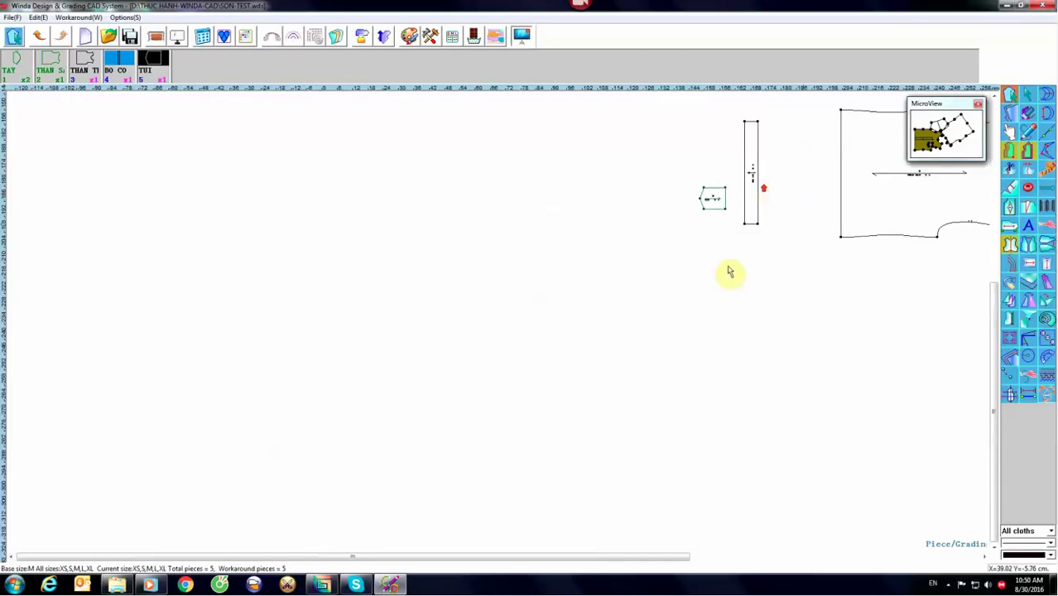
scroll(703, 215, "down", 2)
scroll(695, 192, "up", 2)
scroll(698, 190, "up", 2)
Step: Select the THAN SAU back piece and bring up its point Grade table
scroll(587, 331, "up", 2)
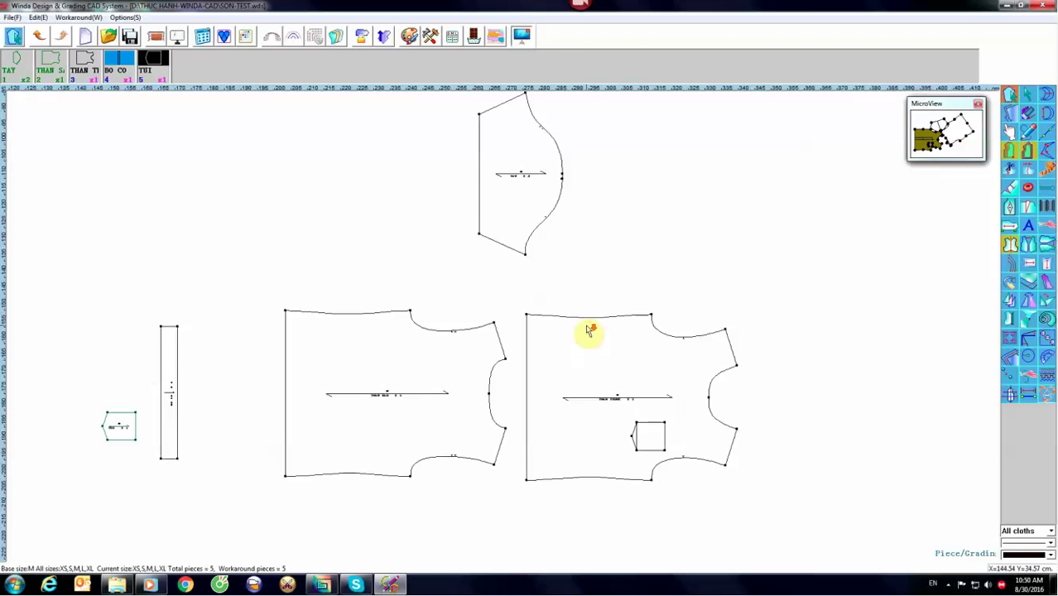
scroll(513, 372, "down", 2)
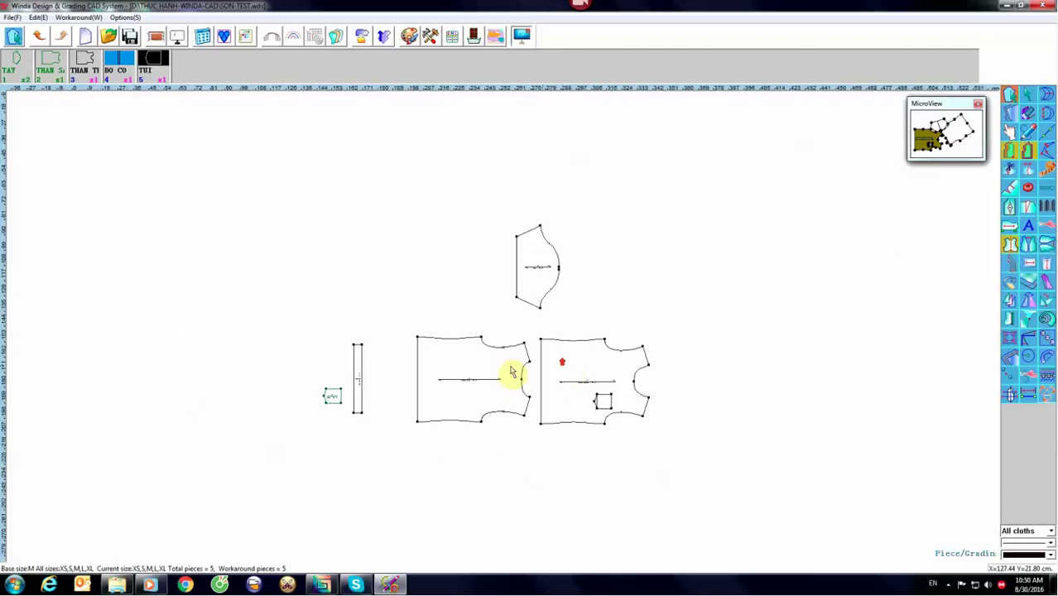
scroll(534, 371, "up", 3)
scroll(563, 366, "up", 1)
scroll(564, 366, "up", 1)
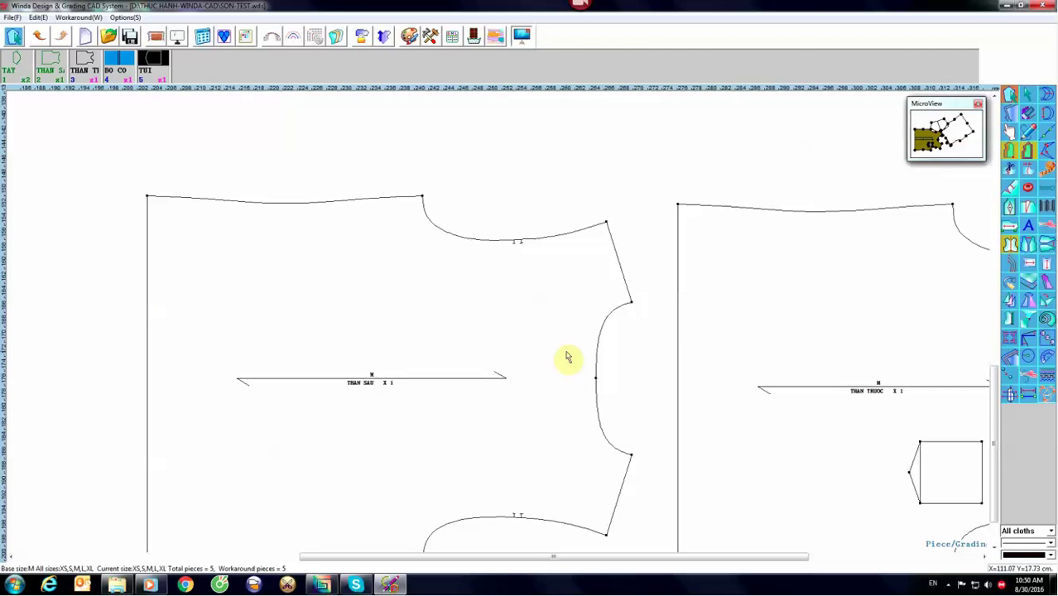
left_click(505, 293)
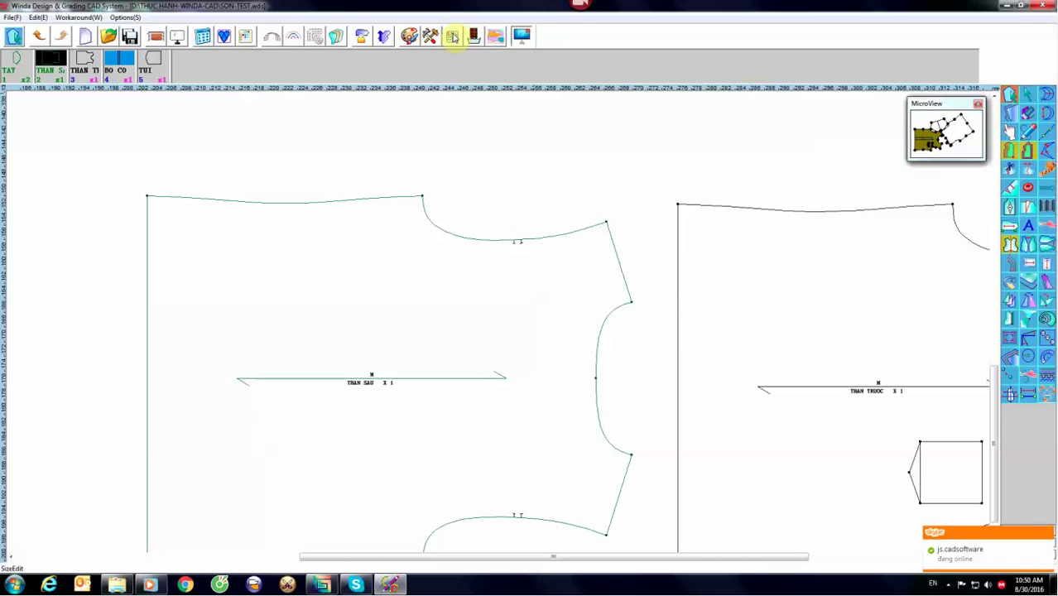
left_click(245, 34)
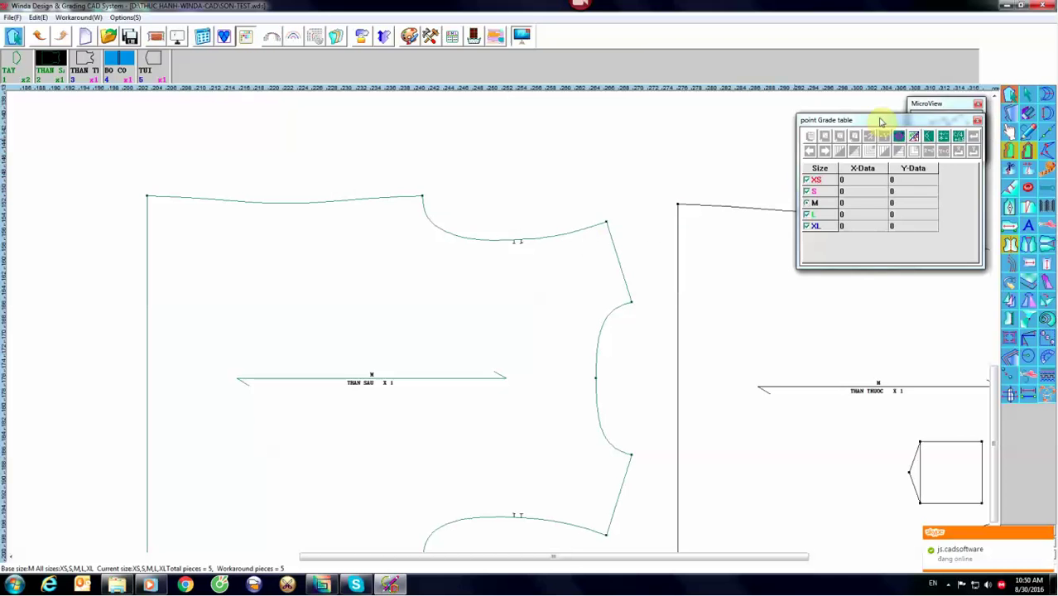
Step: Assign size colours red XS, magenta S, black M, green L and blue XL
left_click_drag(880, 119, 276, 189)
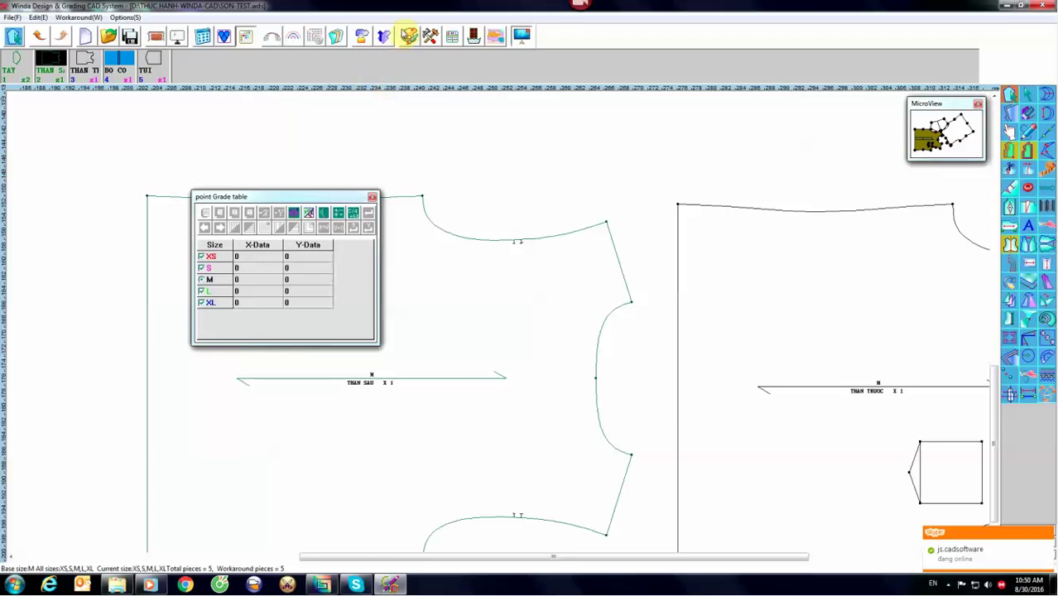
left_click(409, 35)
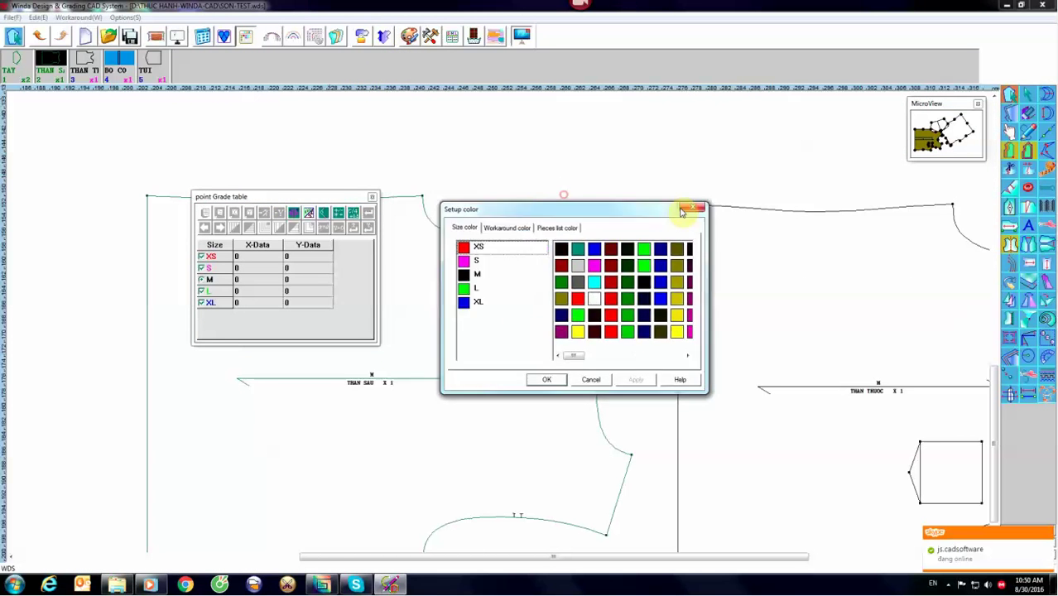
left_click_drag(561, 203, 677, 216)
mouse_move(677, 256)
left_mouse_down()
mouse_move(550, 276)
mouse_move(536, 313)
mouse_move(535, 304)
left_mouse_up()
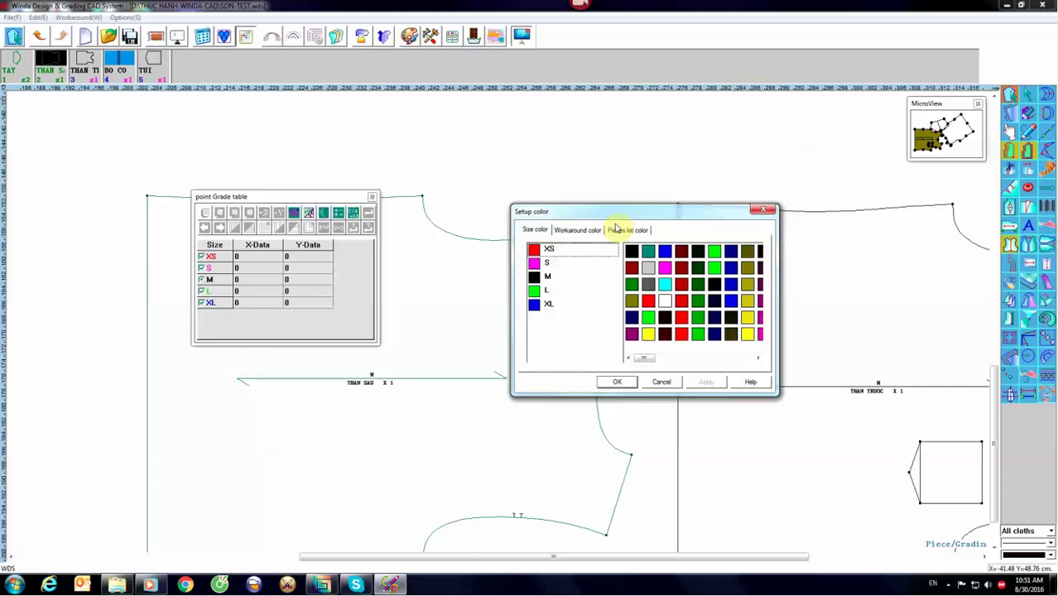
left_click(618, 383)
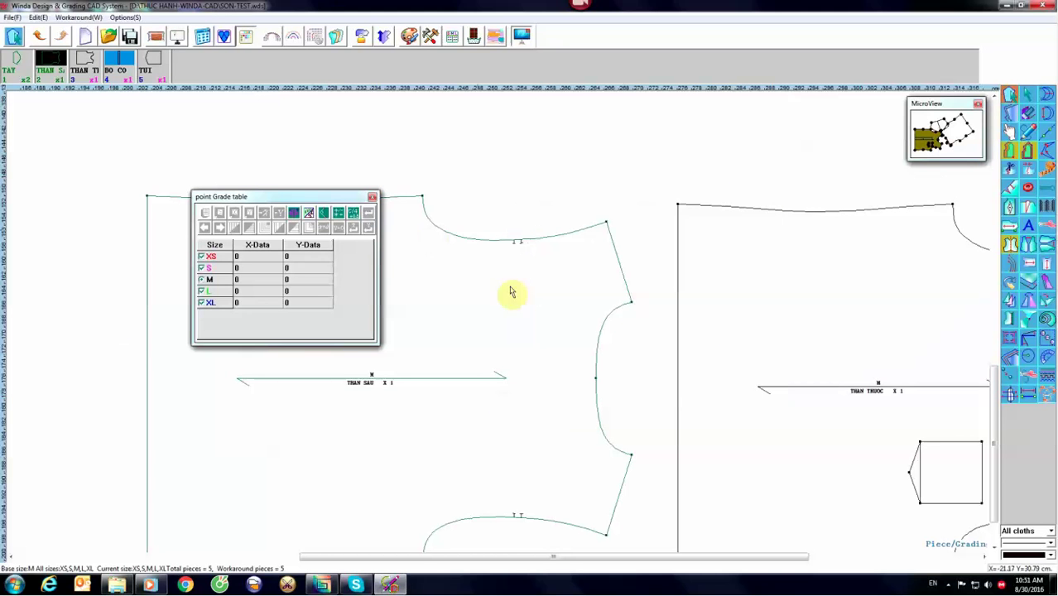
Step: Grade the back armhole's shoulder corner vertically: −0.5 for XS/S, +0.5 for L/XL
left_click(631, 304)
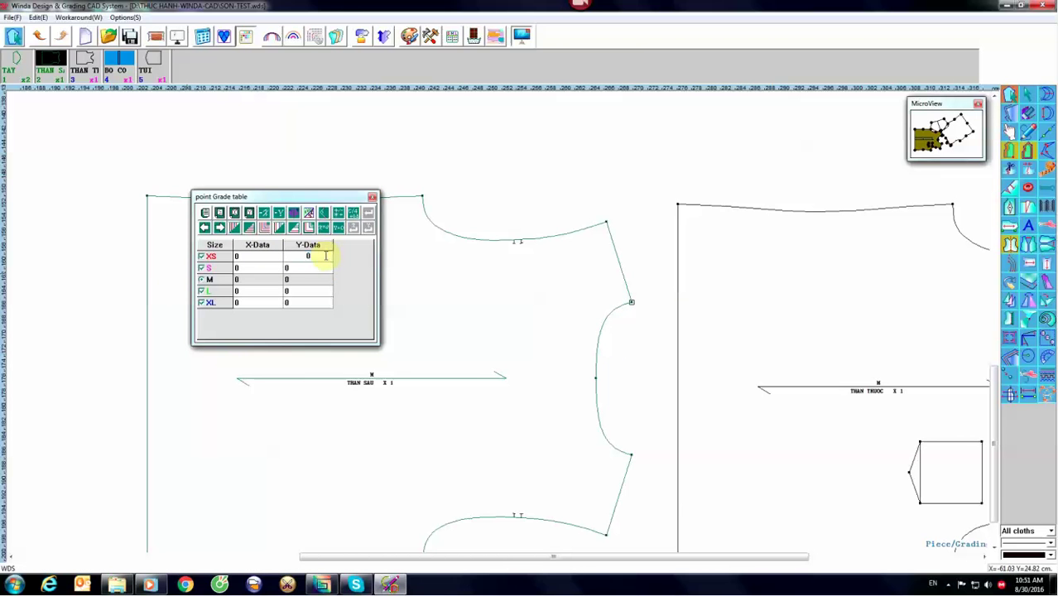
type(".5")
key("Return")
type("-0.5")
key("Return")
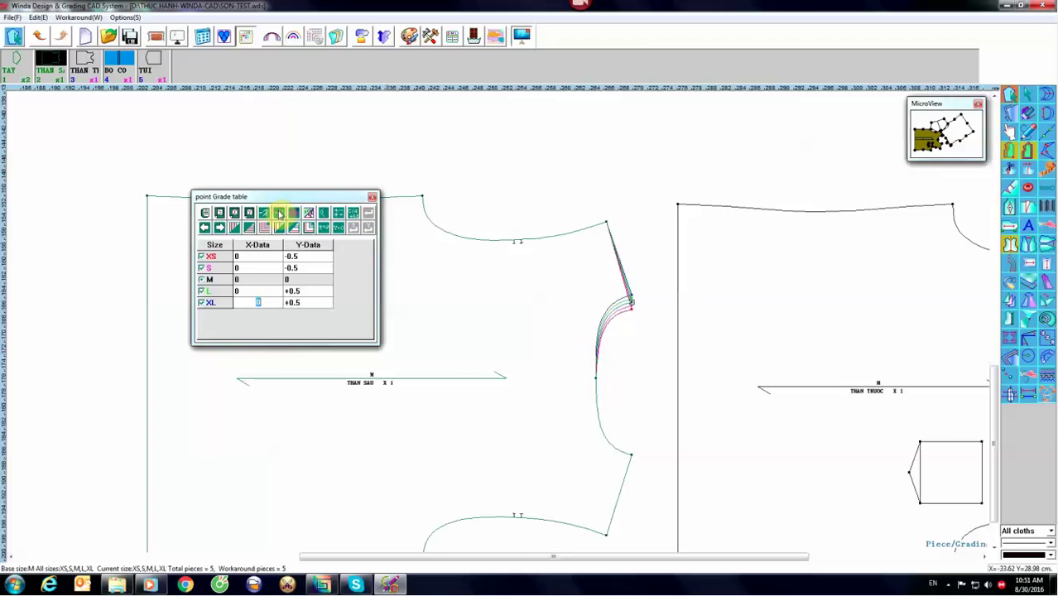
left_click(279, 212)
left_click(519, 316)
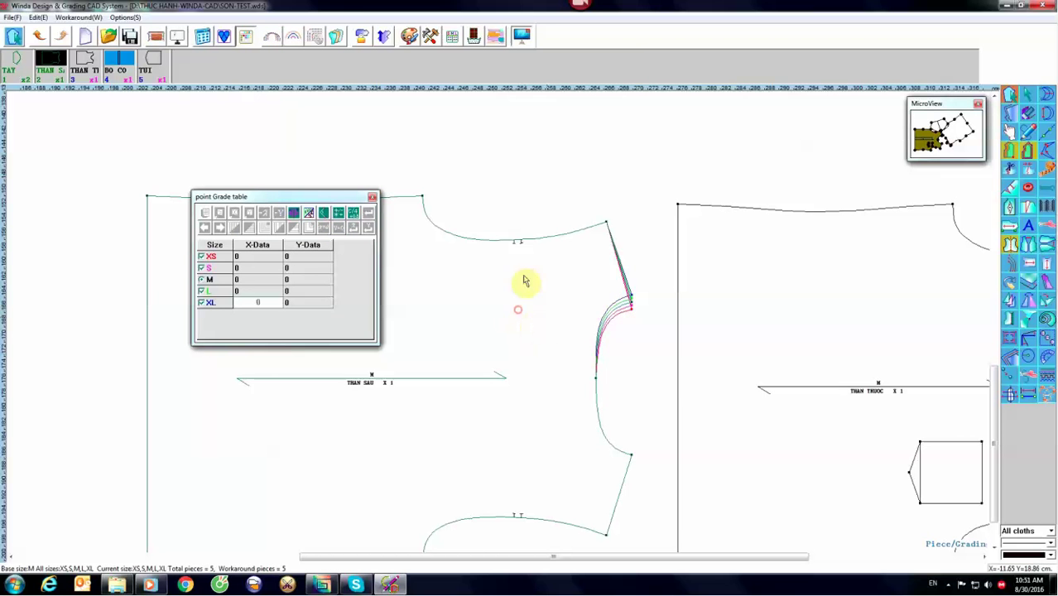
Step: Reopen the size colour settings and confirm the existing size colours
left_click(408, 35)
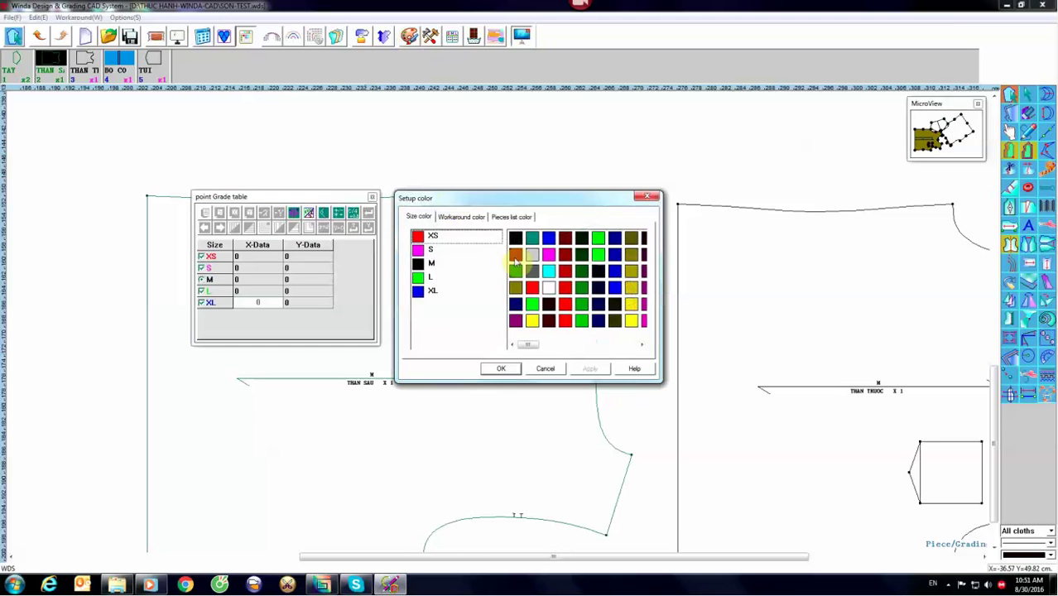
mouse_move(602, 201)
left_mouse_down()
mouse_move(547, 214)
mouse_move(487, 278)
mouse_move(499, 317)
left_mouse_up()
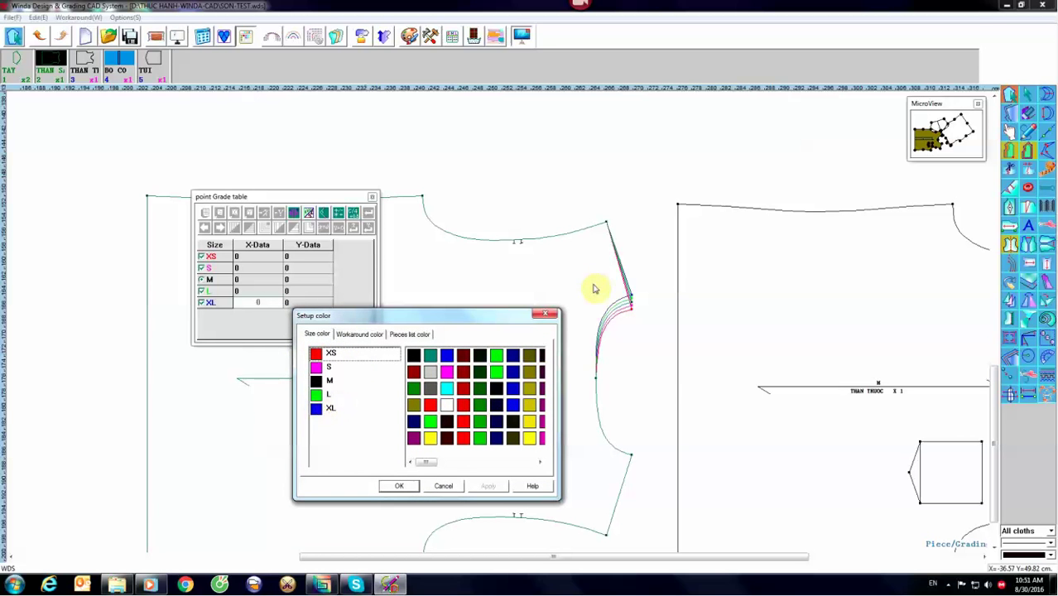
left_click(400, 486)
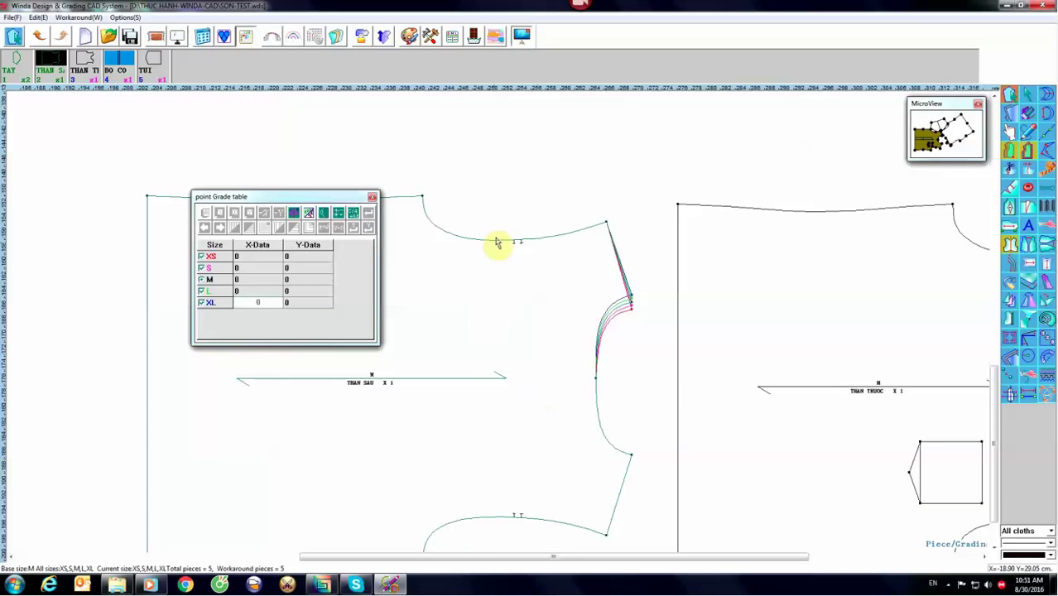
Step: Grade the back neckline's shoulder end ±1 vertically across the sizes
scroll(507, 233, "up", 1)
scroll(506, 233, "up", 2)
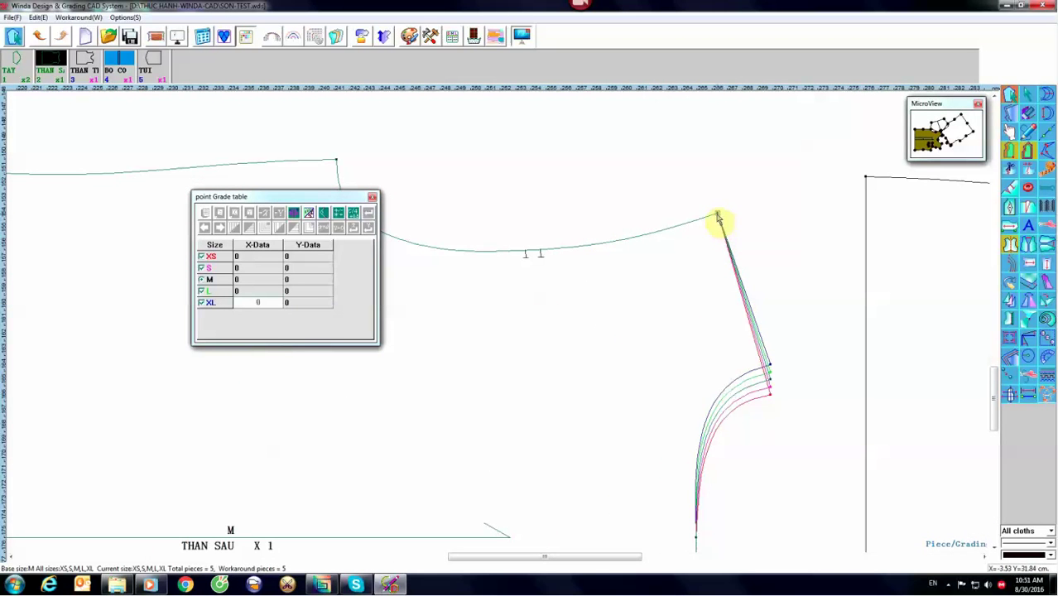
left_click(718, 216)
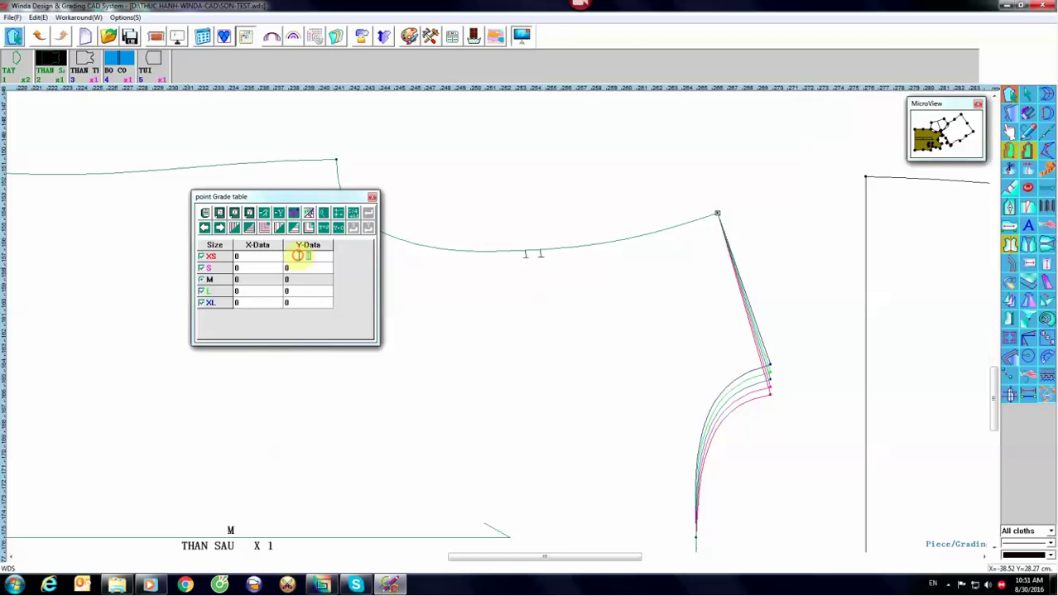
left_click(307, 256)
type("1")
key("Return")
key("Return")
key("Return")
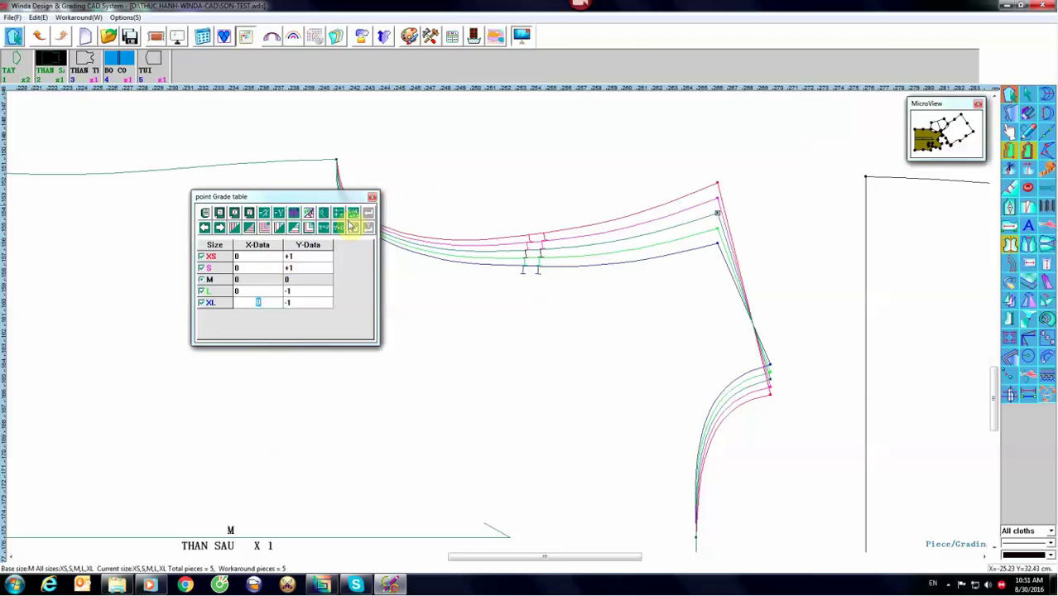
left_click(279, 212)
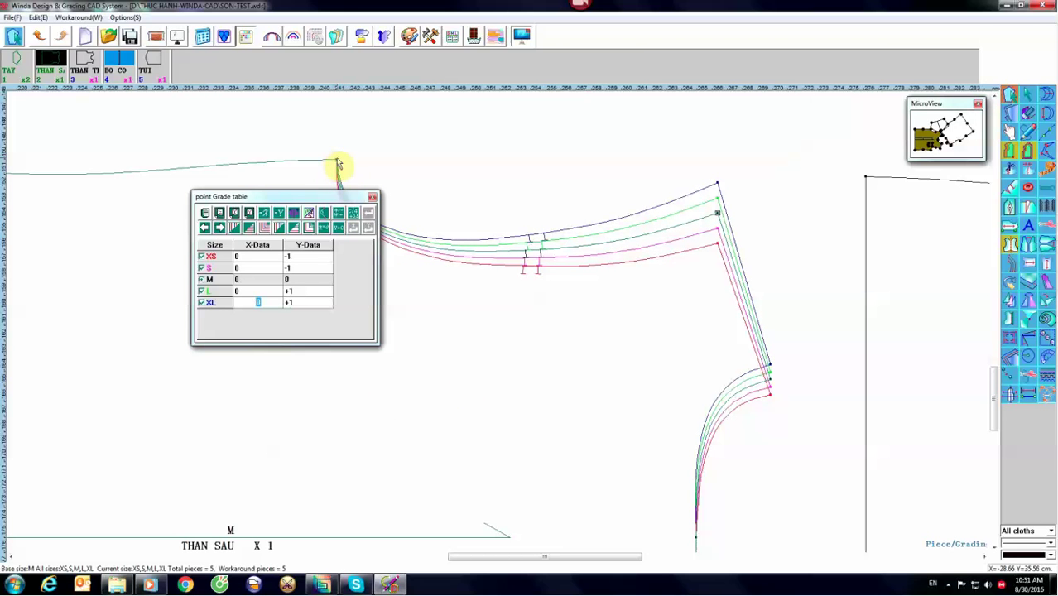
Step: Grade the neck-side point vertically −1.5 for XS/S and +1.5 for L/XL
left_click(303, 257)
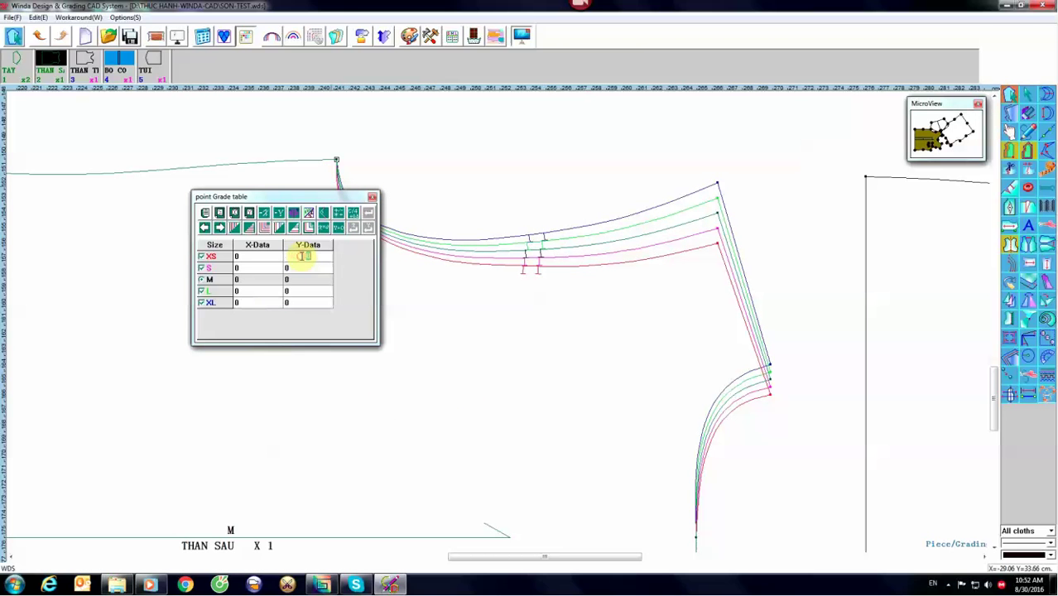
type("1.5")
key("Return")
key("Return")
type("1")
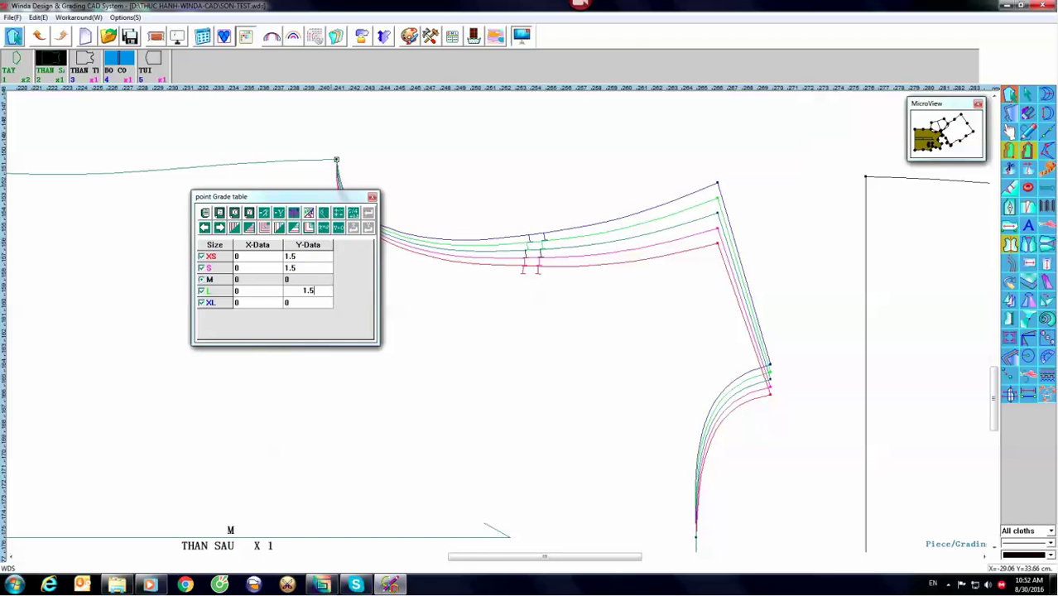
key("Return")
type("1")
key("BackSpace")
key("BackSpace")
key("Return")
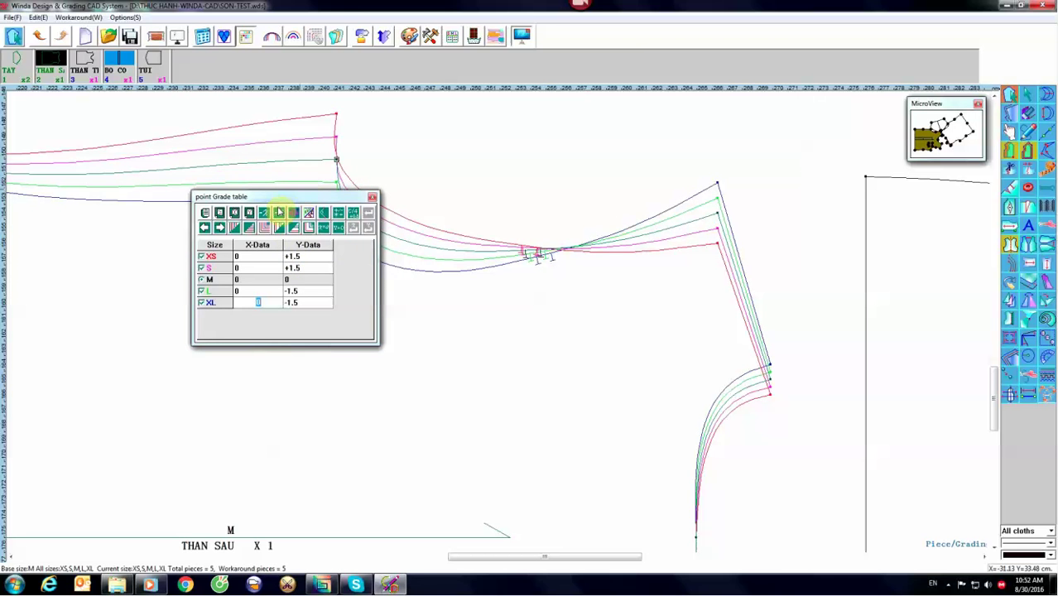
left_click(279, 213)
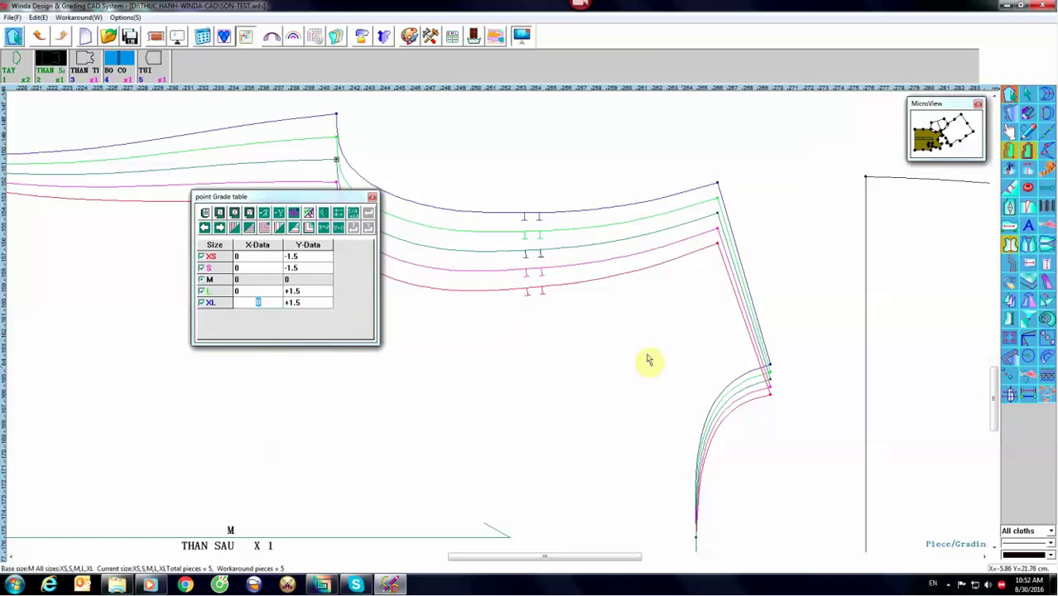
left_click(582, 356)
scroll(724, 277, "down", 2)
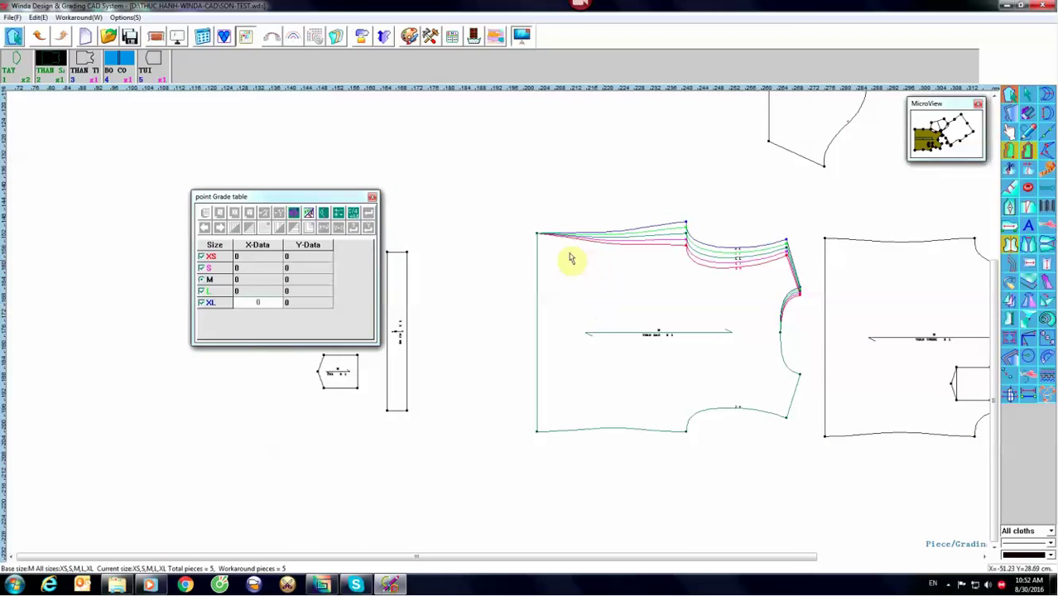
Step: Grade the back piece's upper-left corner ±1.5 vertically and ±2.5 horizontally
scroll(567, 261, "up", 1)
scroll(534, 232, "up", 1)
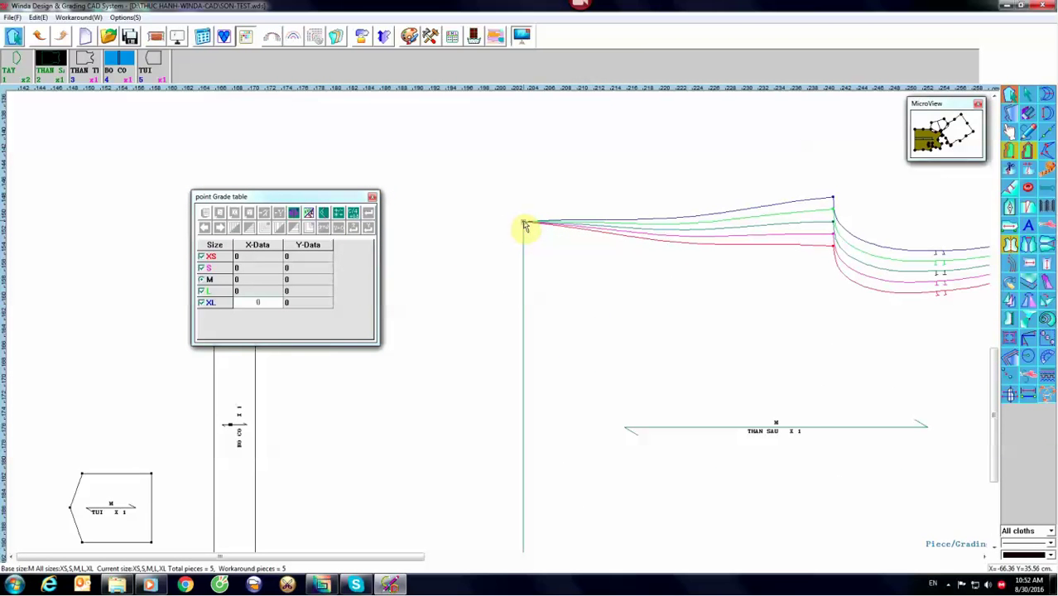
left_click(833, 222)
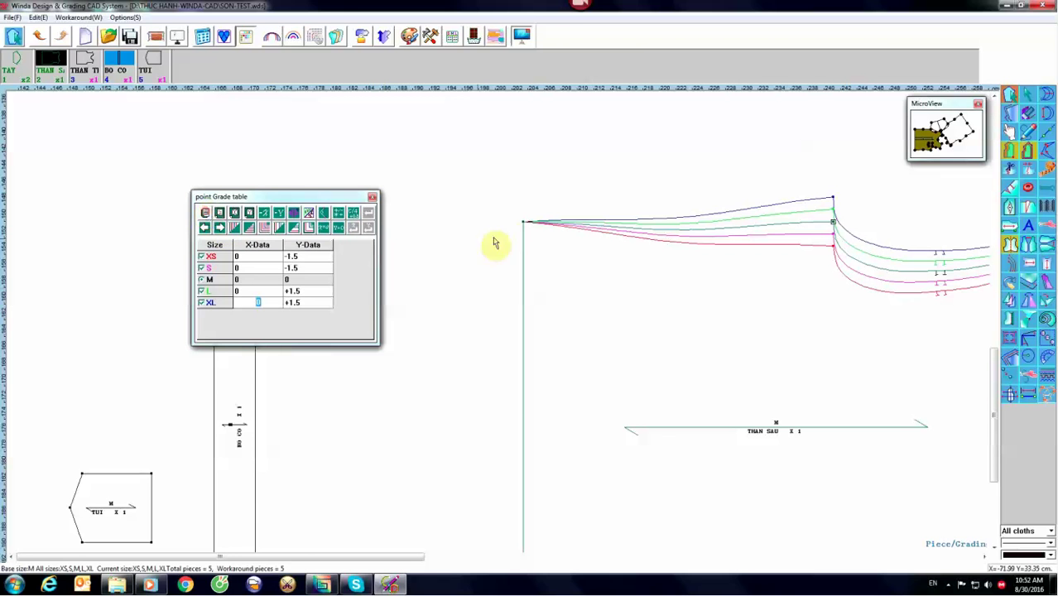
left_click(219, 212)
left_click(235, 302)
type("2.5")
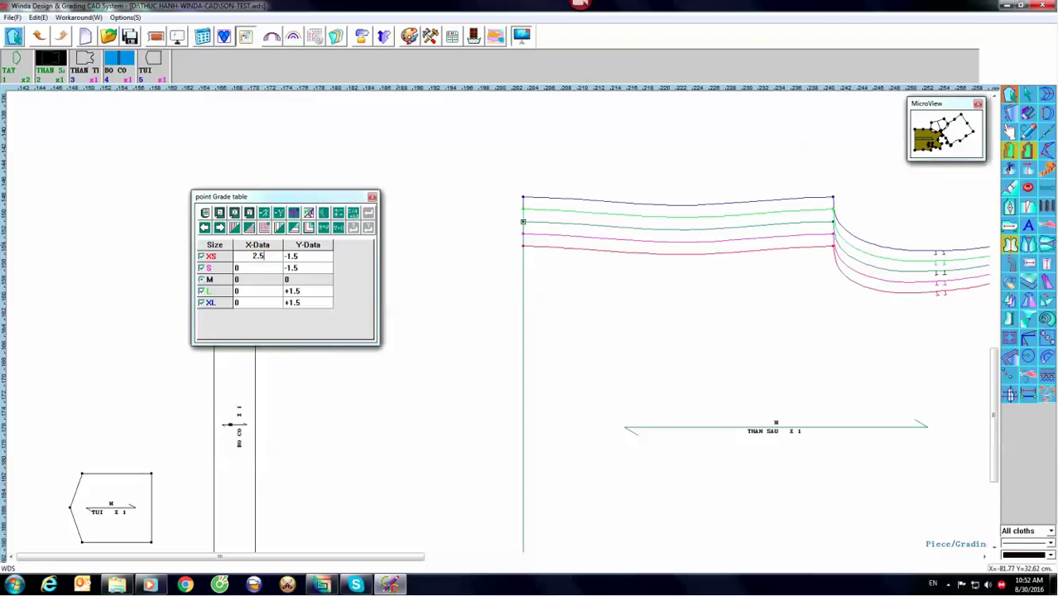
key("Return")
type("2.5")
key("Return")
type("2")
key("Return")
type("2")
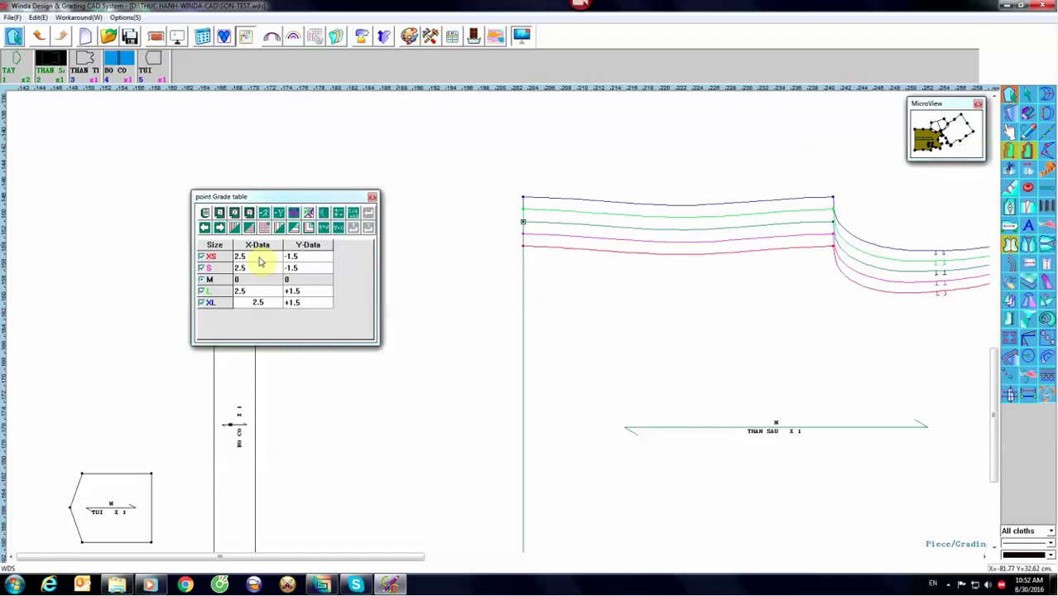
key("Return")
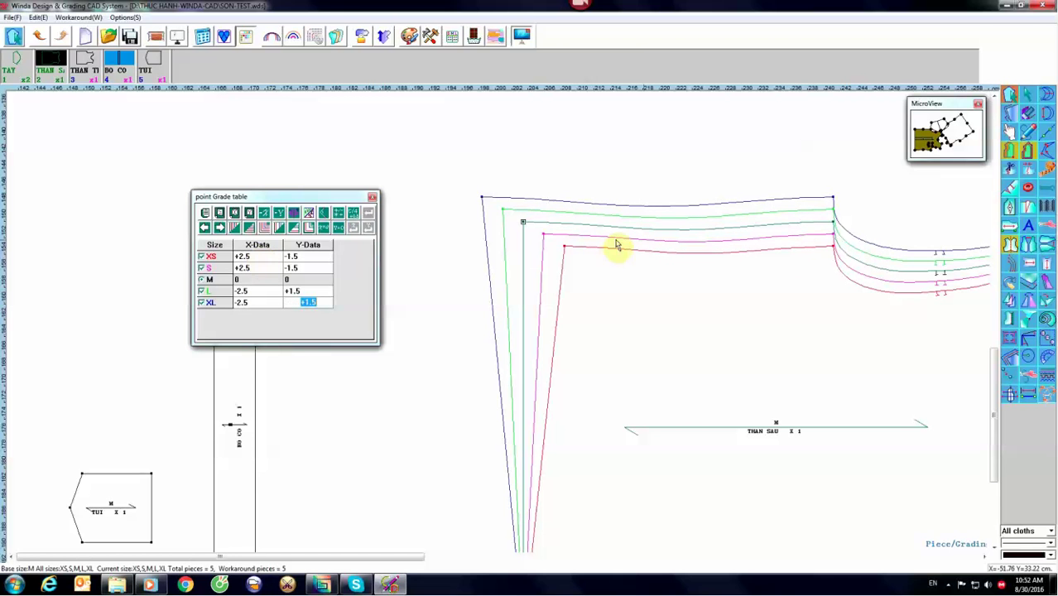
Step: Give the neck-side shoulder point a 0.5 horizontal grade for XS, S, L and XL
left_click(833, 223)
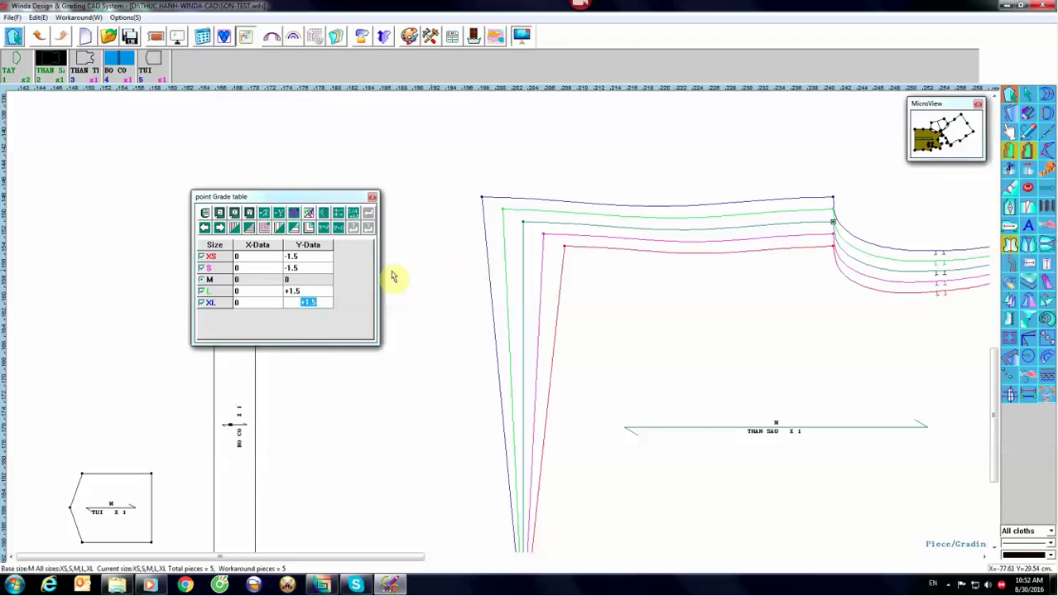
left_click(270, 257)
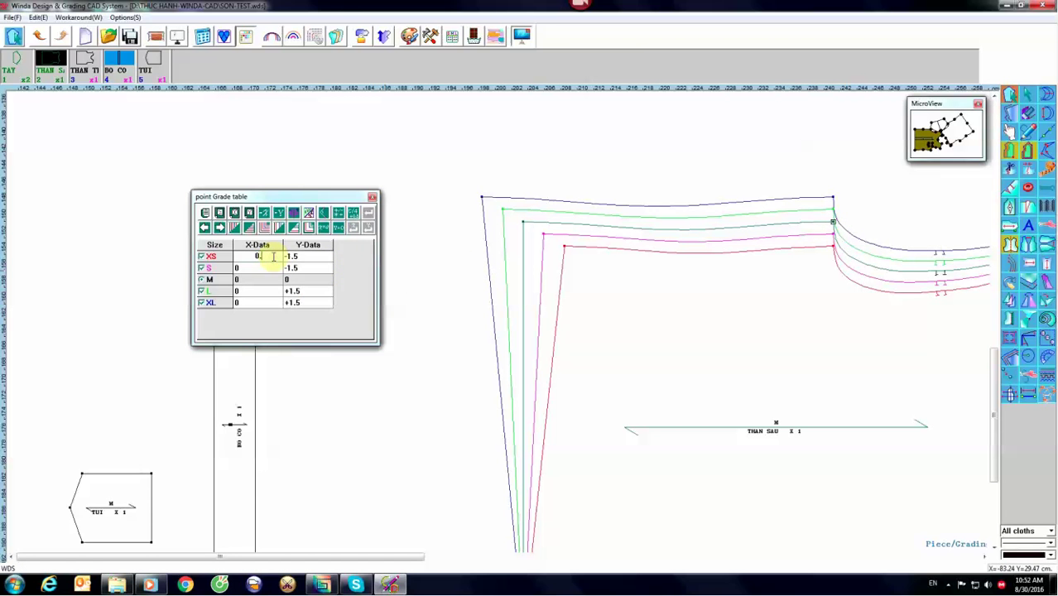
type("5")
left_click(266, 267)
type("0.5")
left_click(257, 291)
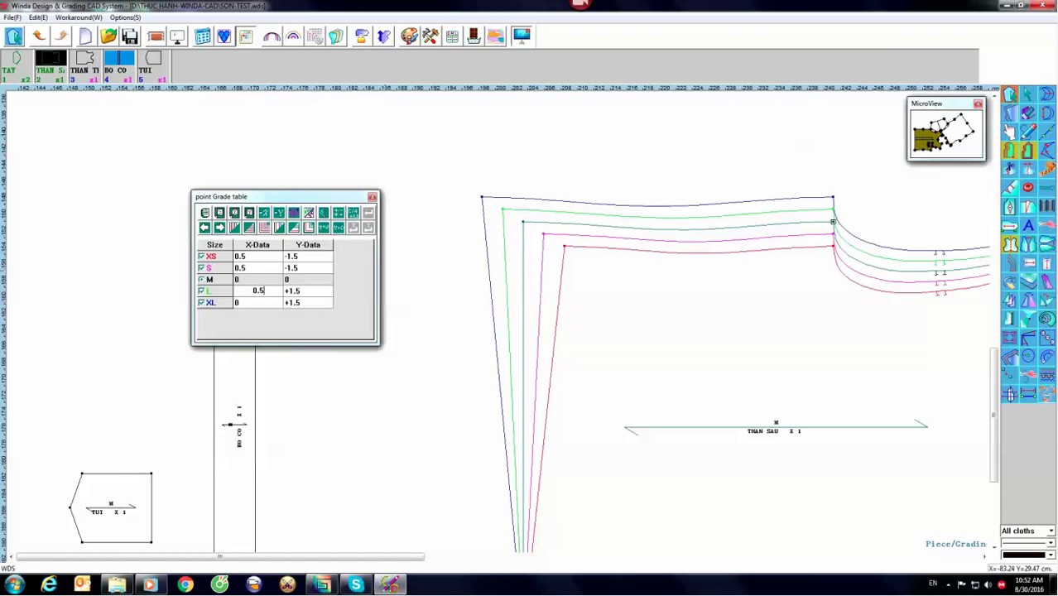
left_click(257, 302)
type(".5")
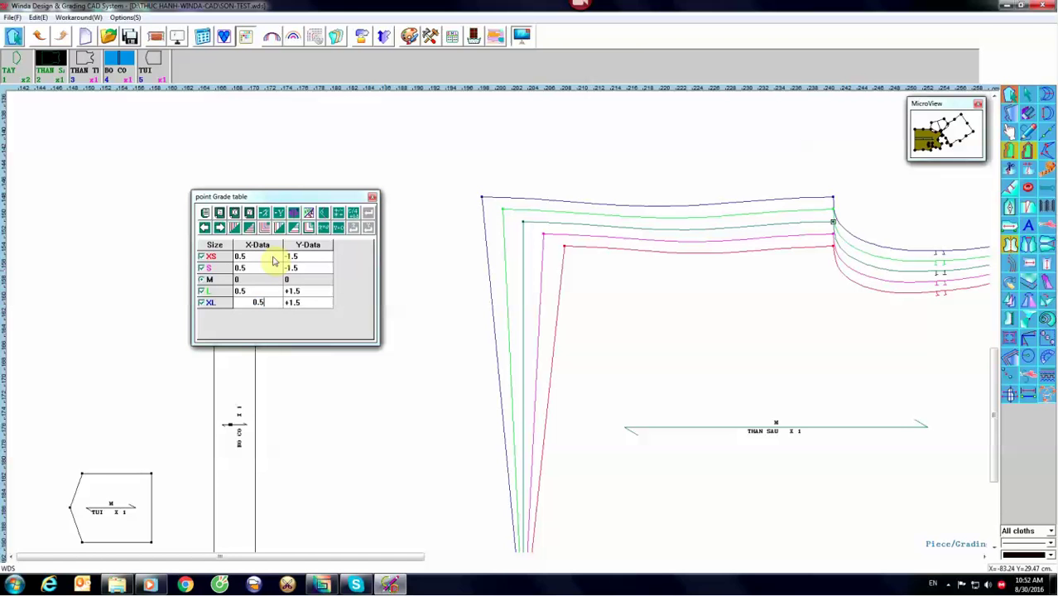
key("Return")
left_click(728, 328)
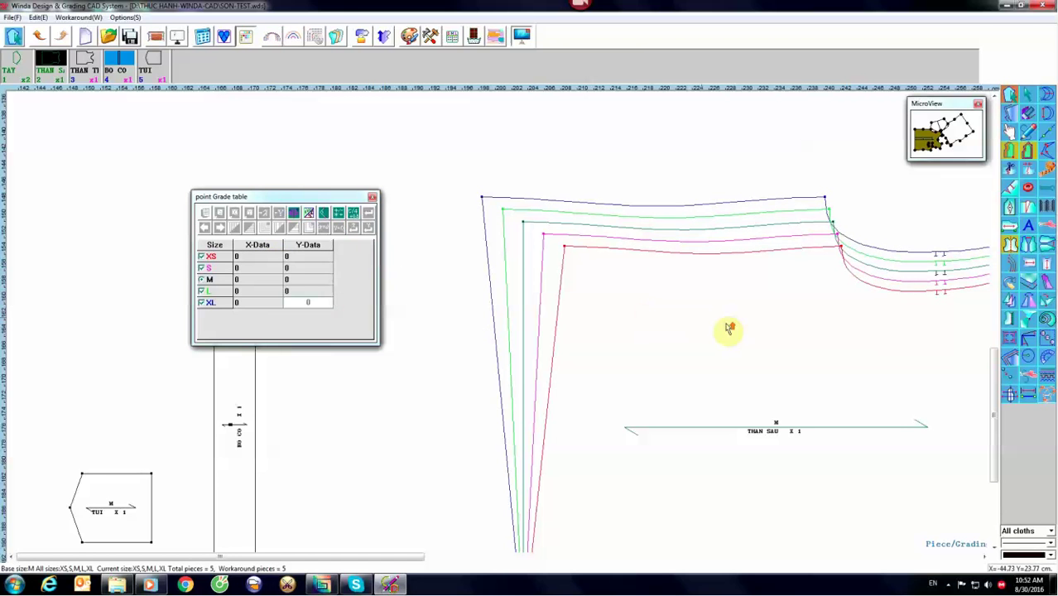
scroll(728, 328, "down", 5)
scroll(687, 333, "up", 2)
scroll(719, 389, "up", 2)
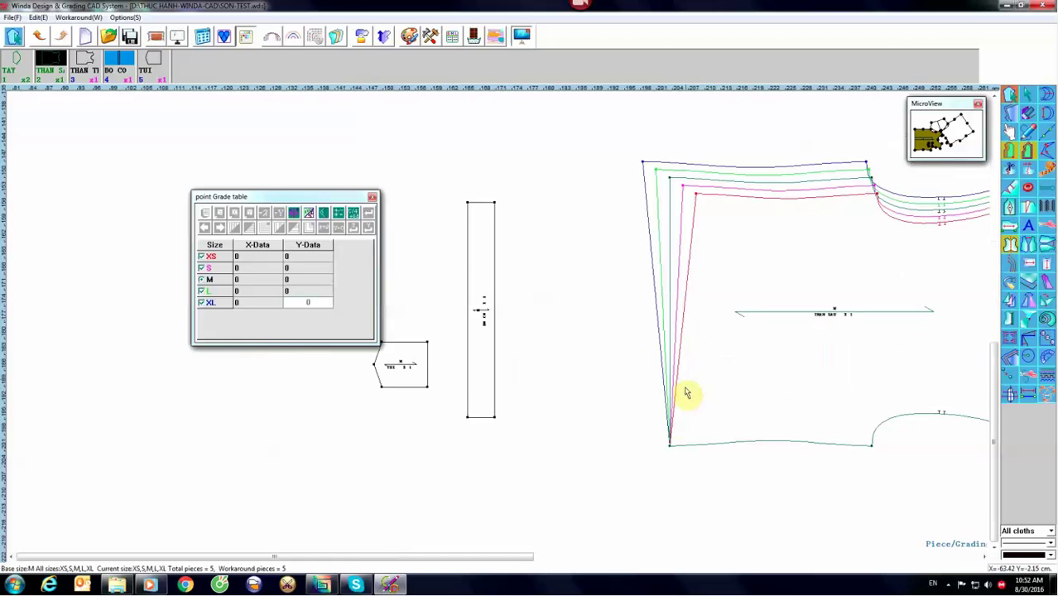
Step: Copy the ±2.5 horizontal and ±1.5 vertical grades onto the lower-left corner, reversing the vertical signs
left_click(668, 444)
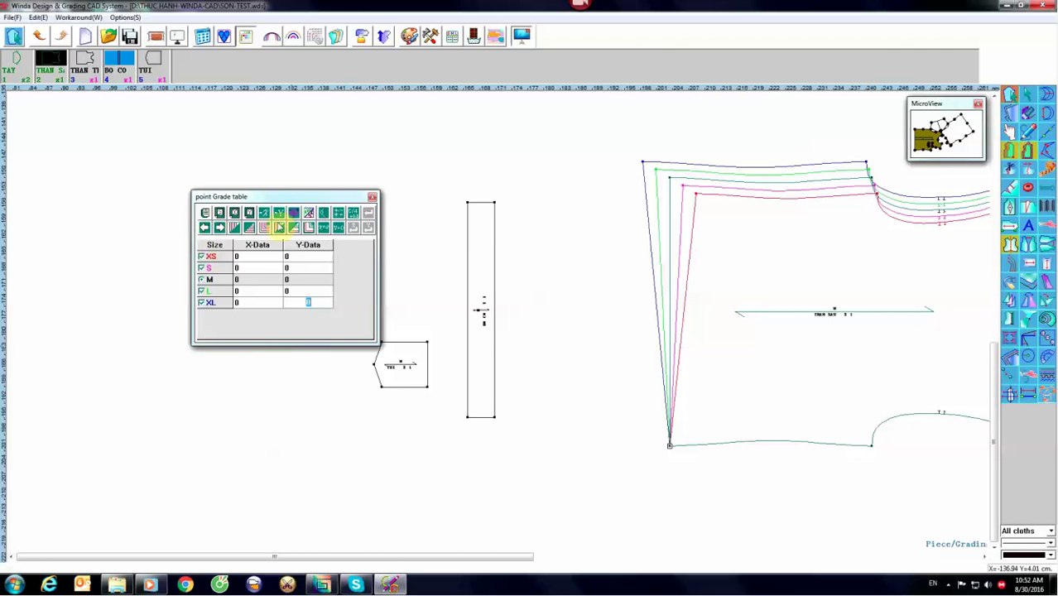
left_click(670, 178)
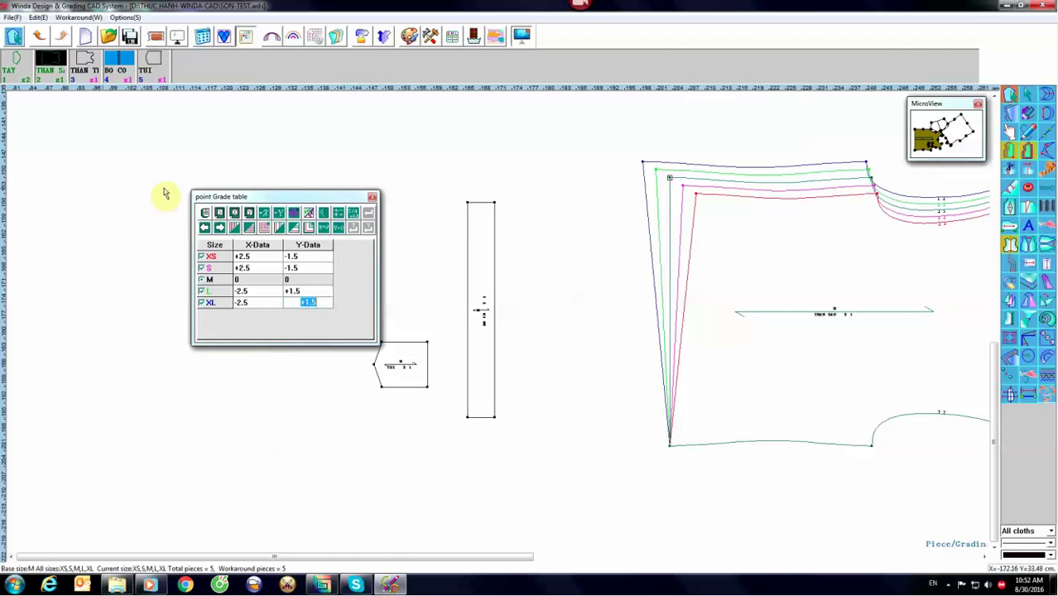
left_click(670, 446)
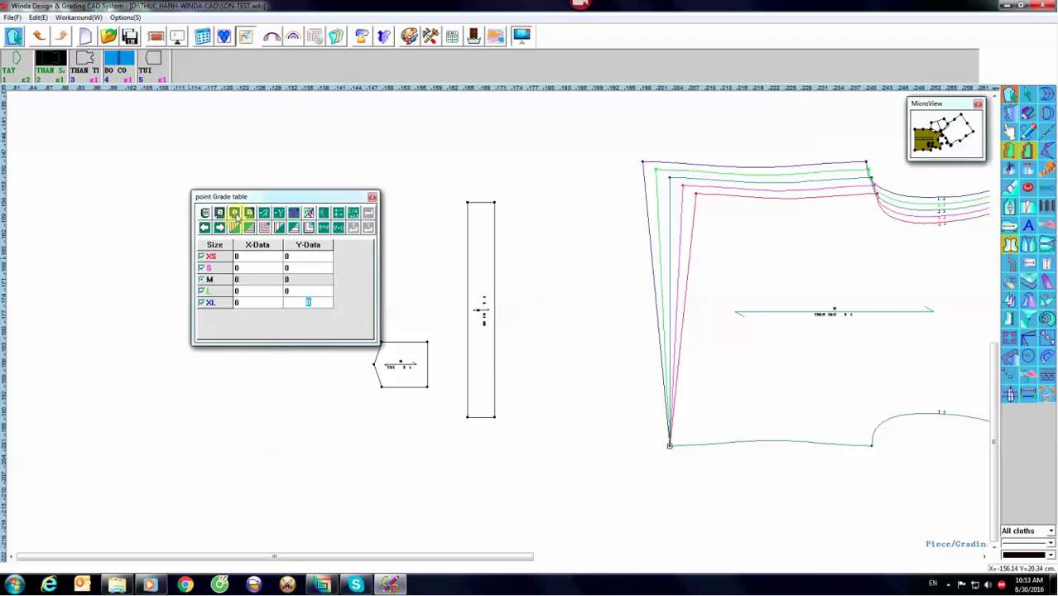
left_click(235, 213)
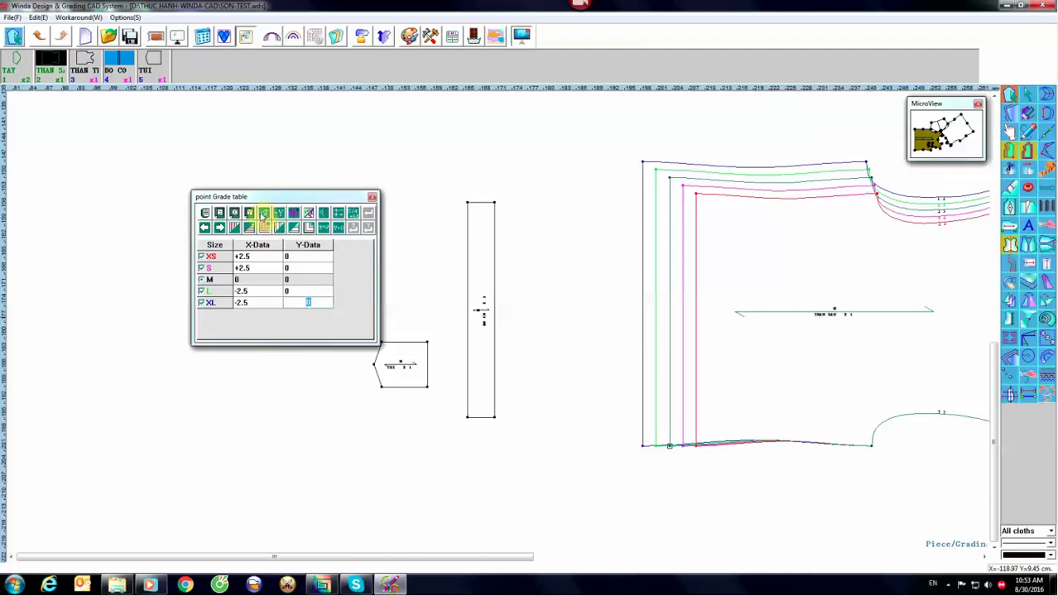
left_click(248, 214)
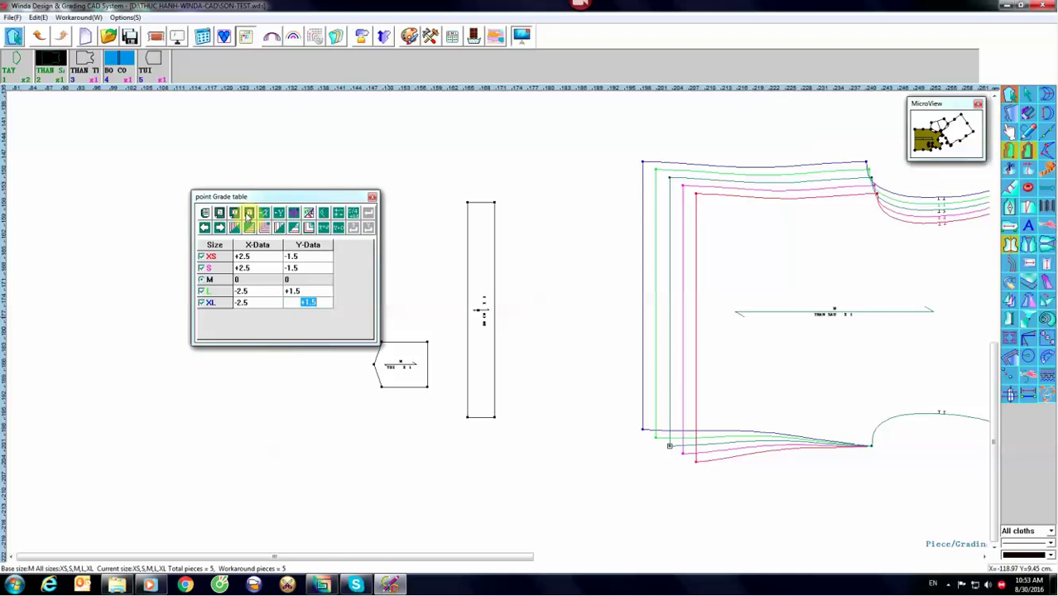
left_click(279, 213)
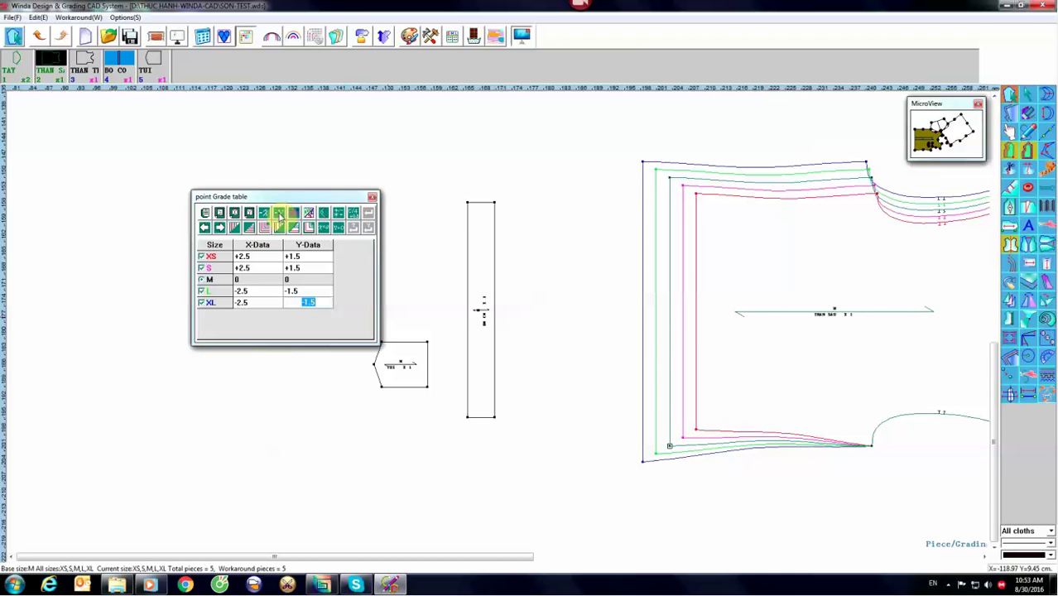
Step: Grade the bottom-right side corner with a reversed ±1.5 vertical grade, then clear its grading
left_click(872, 450)
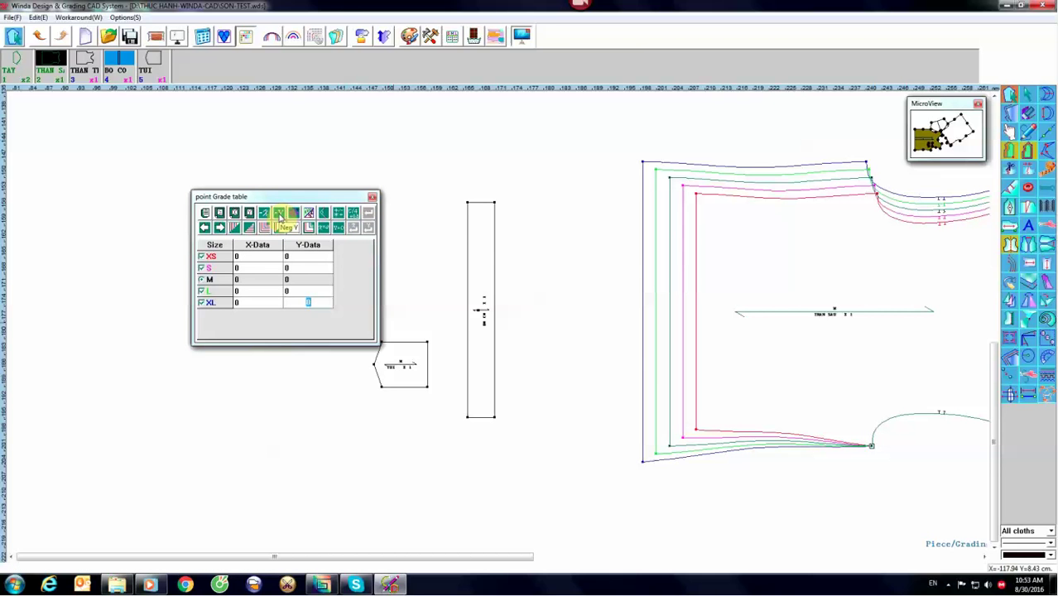
left_click(279, 214)
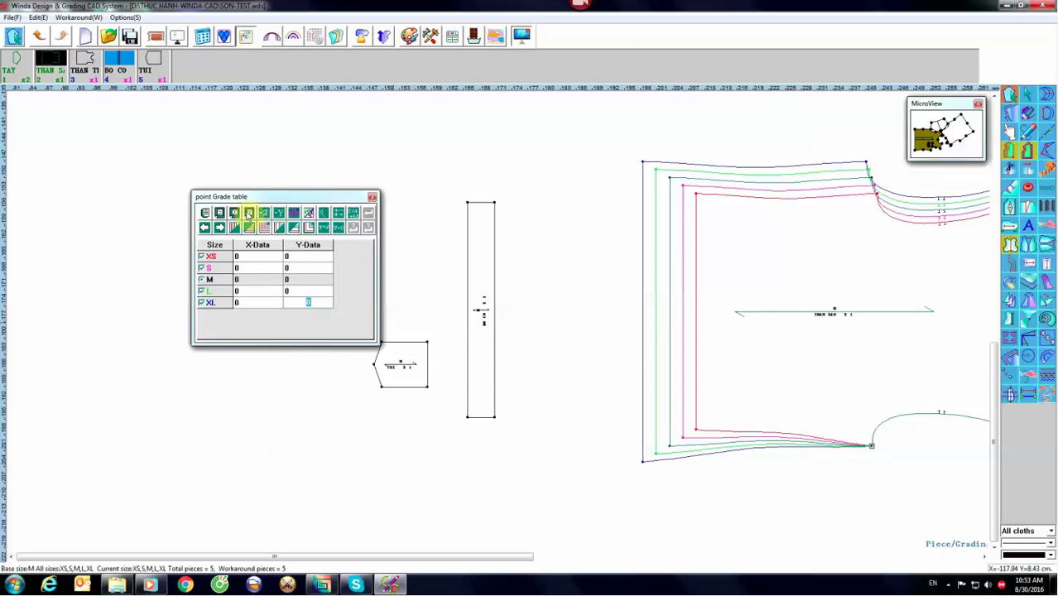
left_click(247, 213)
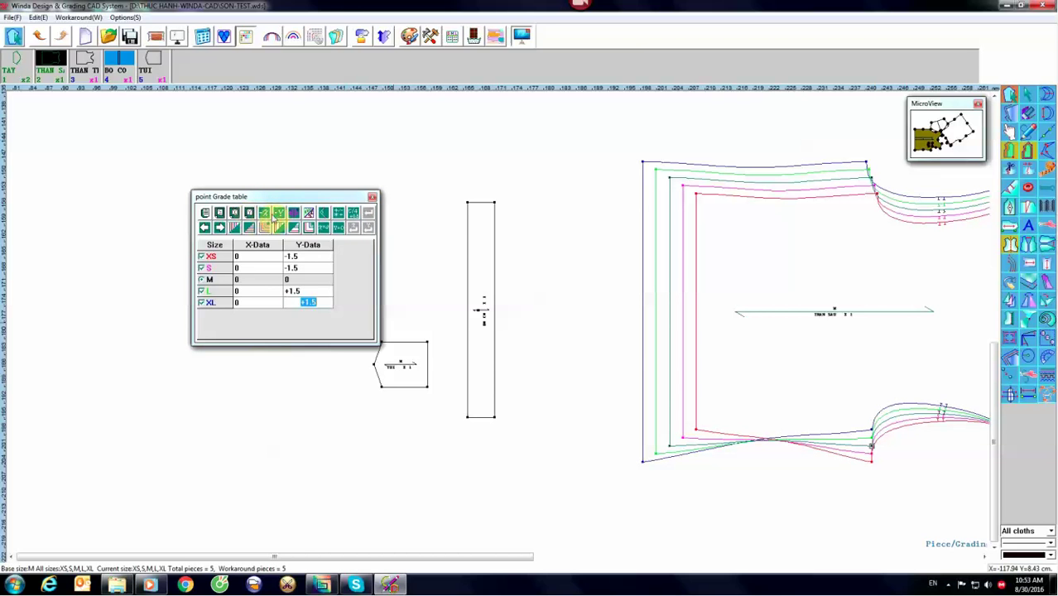
left_click(278, 214)
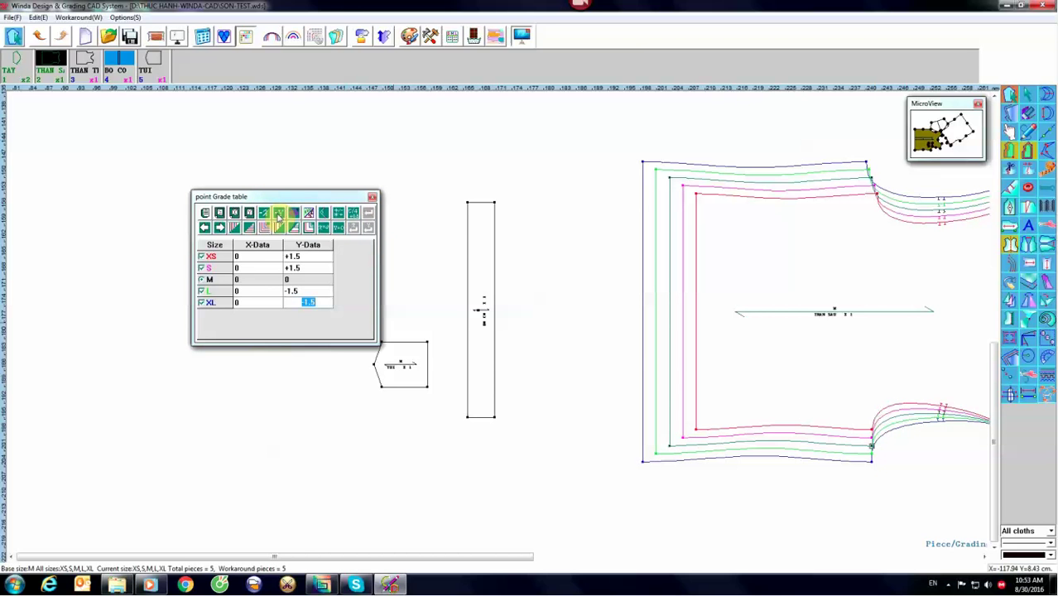
left_click(873, 184)
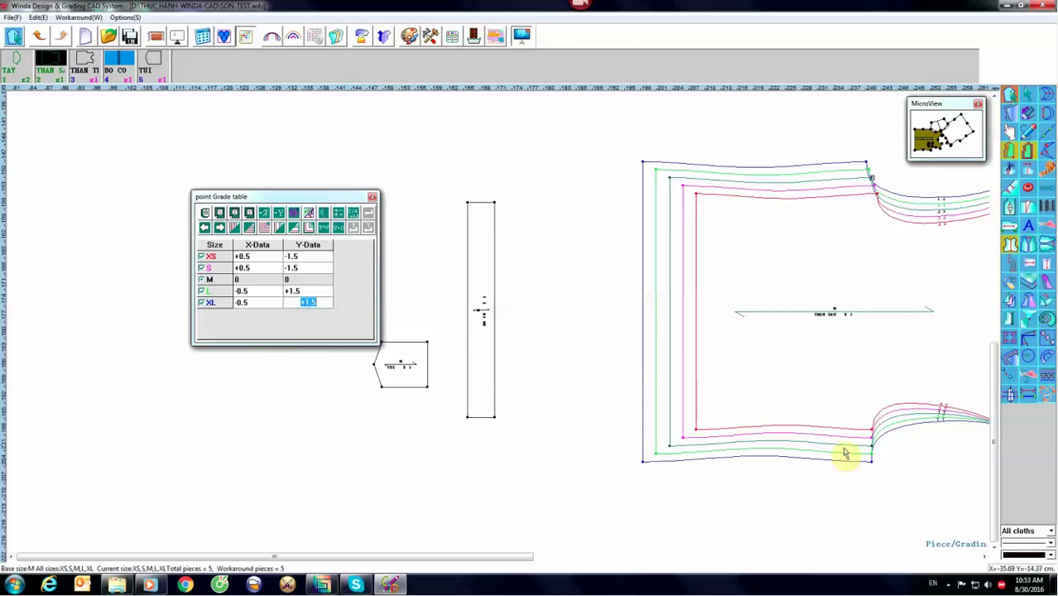
left_click(873, 451)
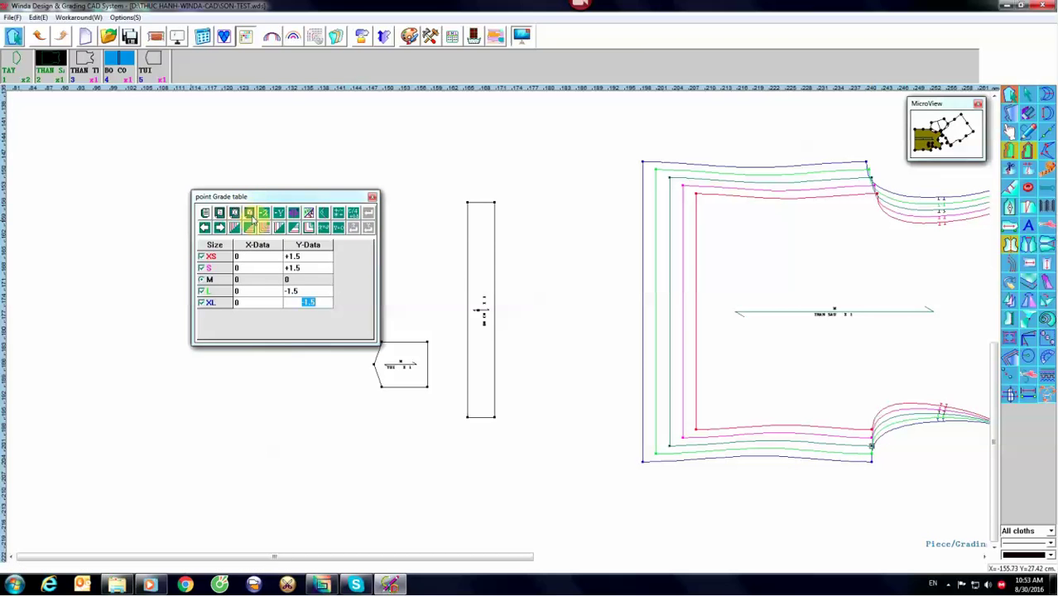
left_click(234, 213)
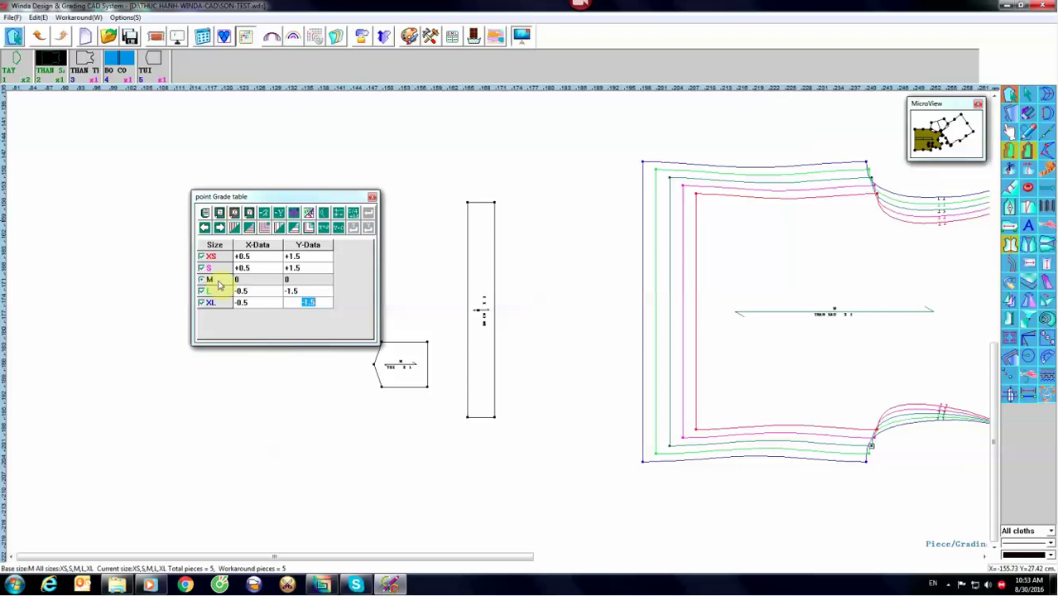
left_click(733, 274)
Step: Grade the lower armhole point ±0.5 vertically with reversed signs
scroll(888, 315, "down", 3)
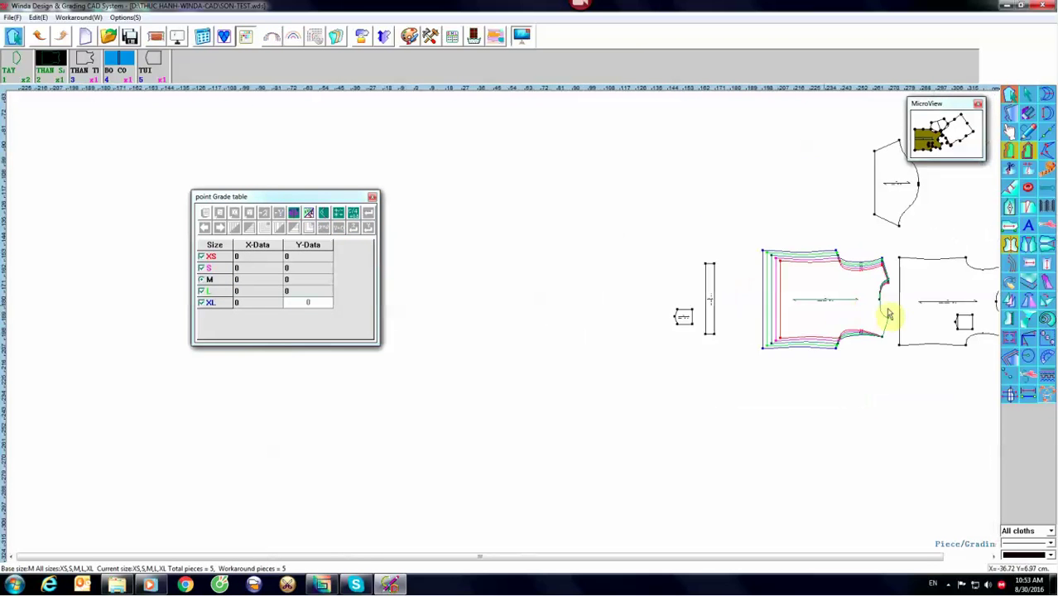
scroll(876, 323, "up", 1)
scroll(890, 217, "up", 3)
scroll(760, 195, "down", 2)
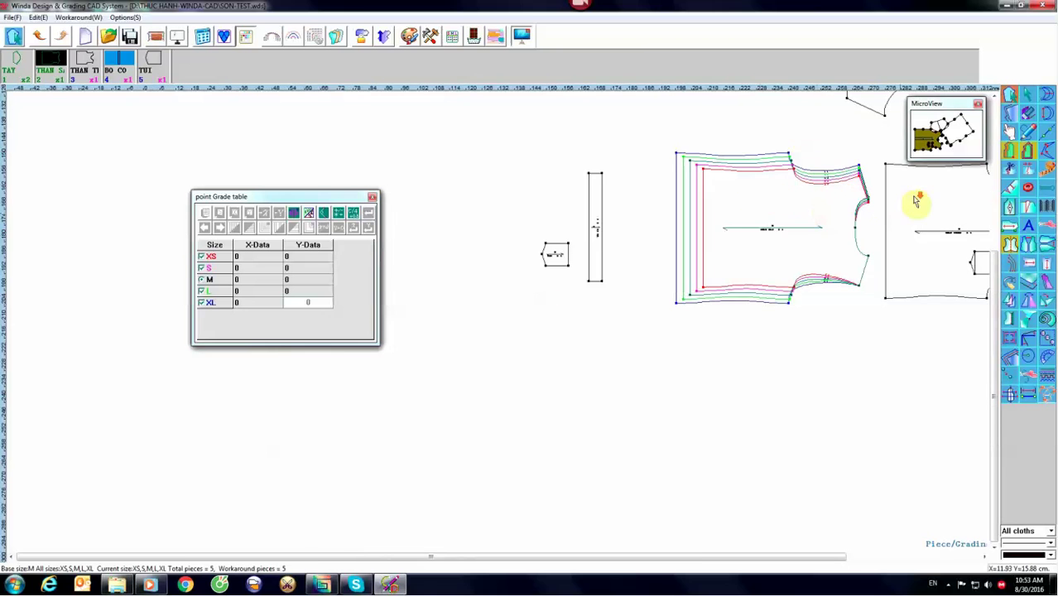
scroll(904, 200, "up", 1)
scroll(894, 197, "up", 1)
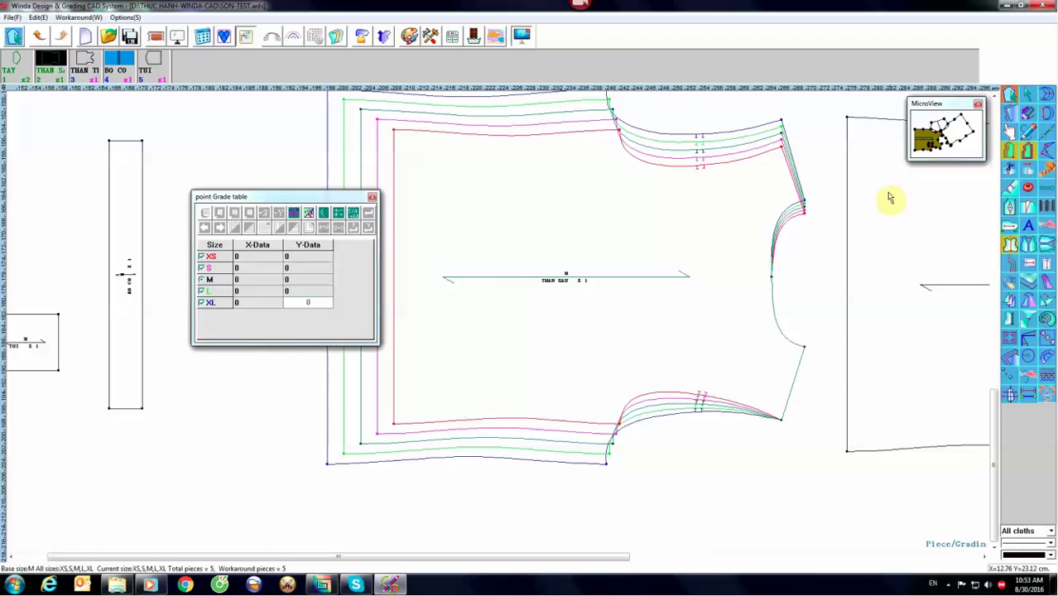
left_click(802, 209)
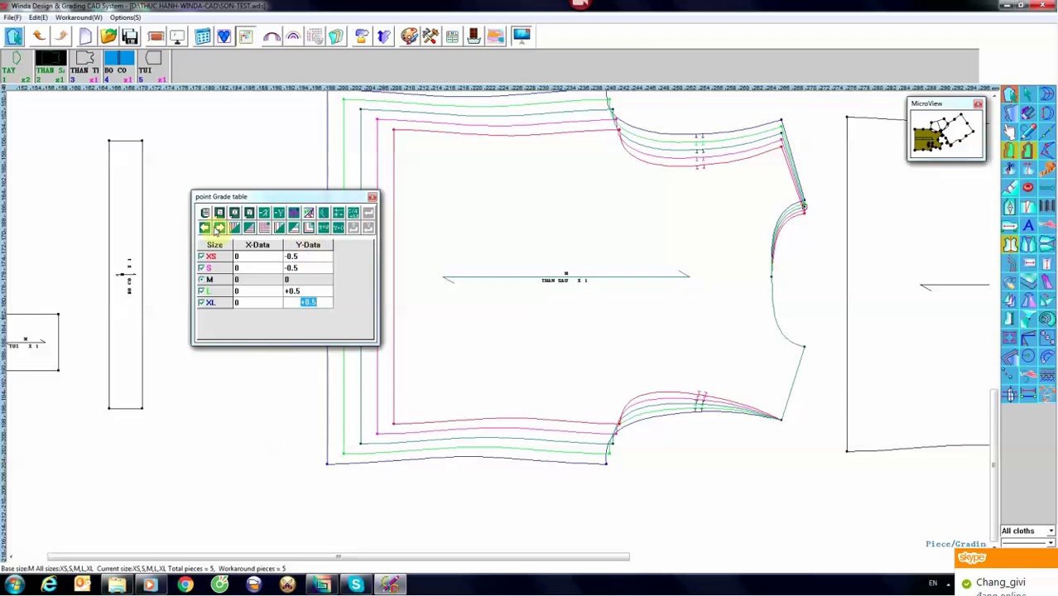
left_click(803, 349)
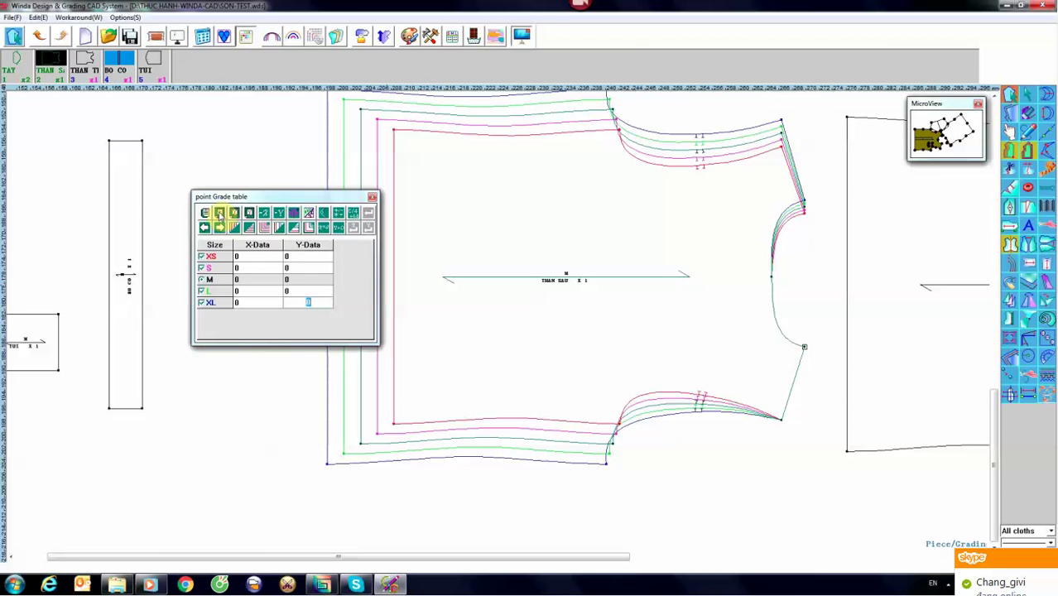
left_click(219, 214)
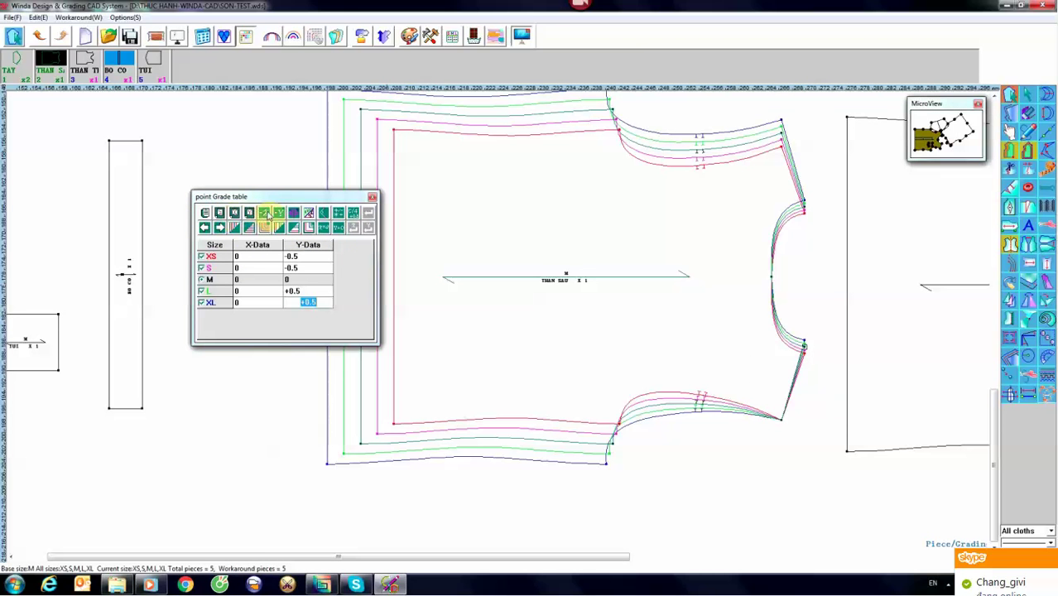
left_click(278, 213)
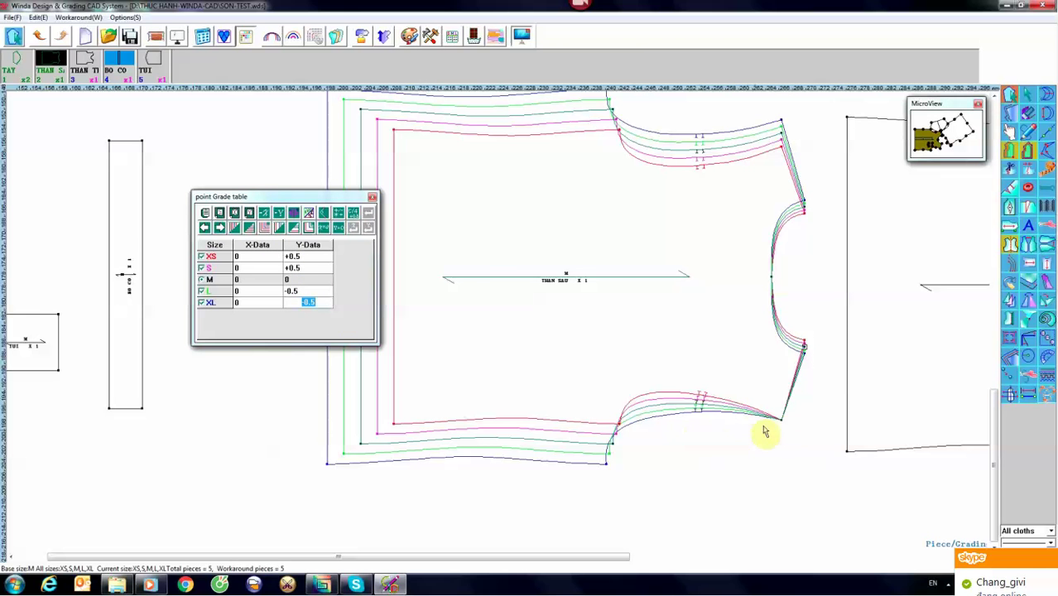
Step: Grade the top and bottom armhole corners ±1 vertically, reversing the bottom one
left_click(783, 134)
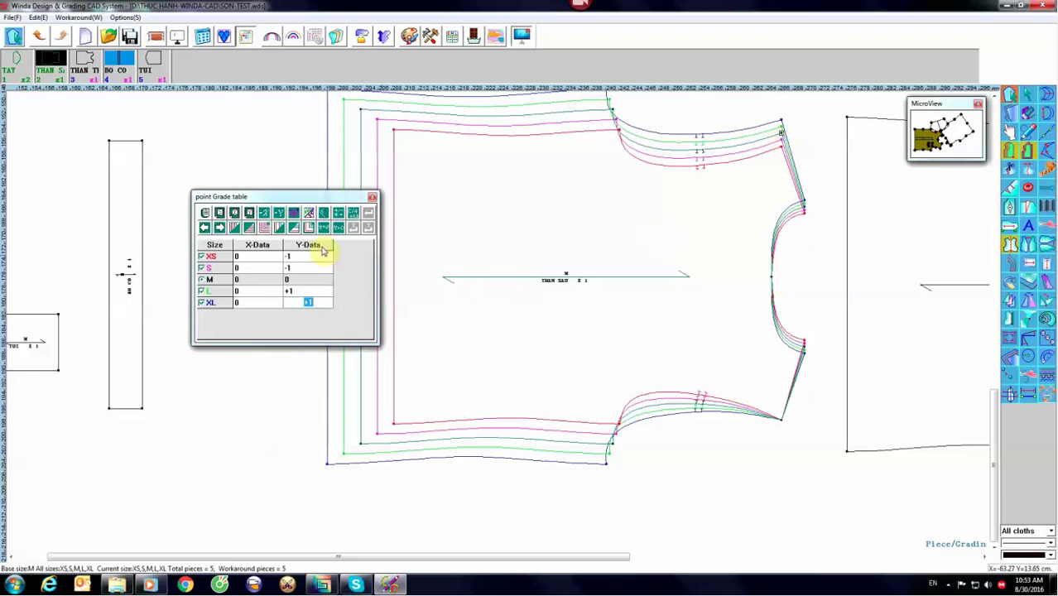
left_click(783, 419)
left_click(235, 213)
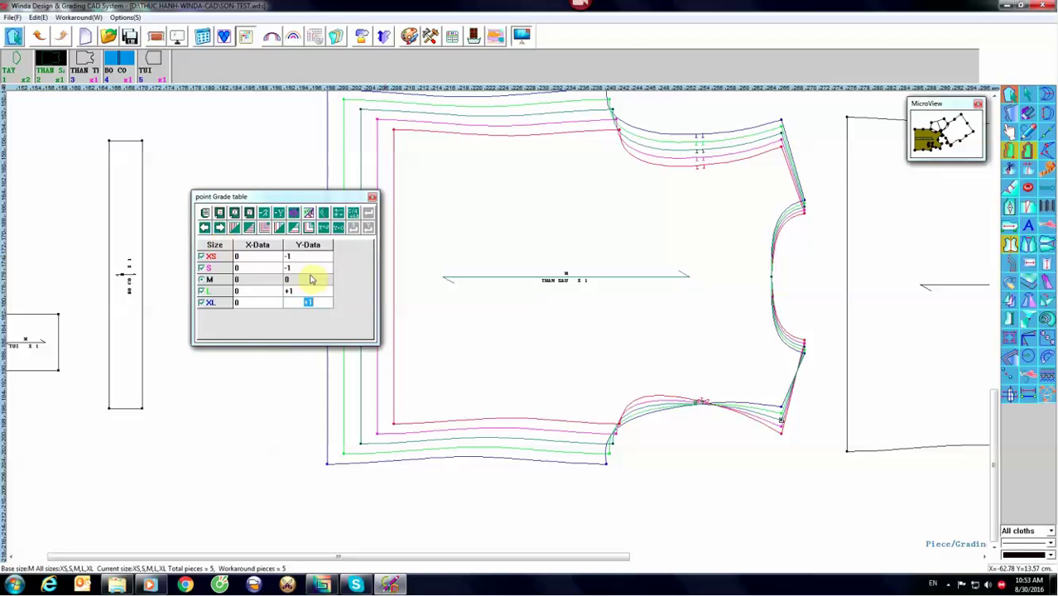
left_click(279, 213)
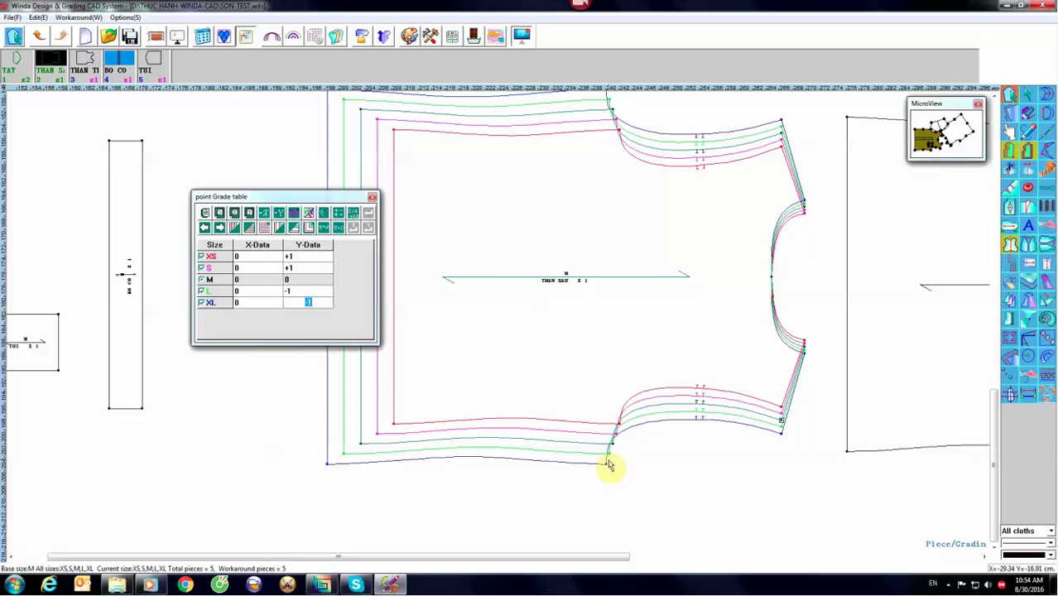
Step: Grade the mid-armhole point horizontally: +0.3 for XS/S, −0.3 for L/XL
left_click(771, 278)
type(".")
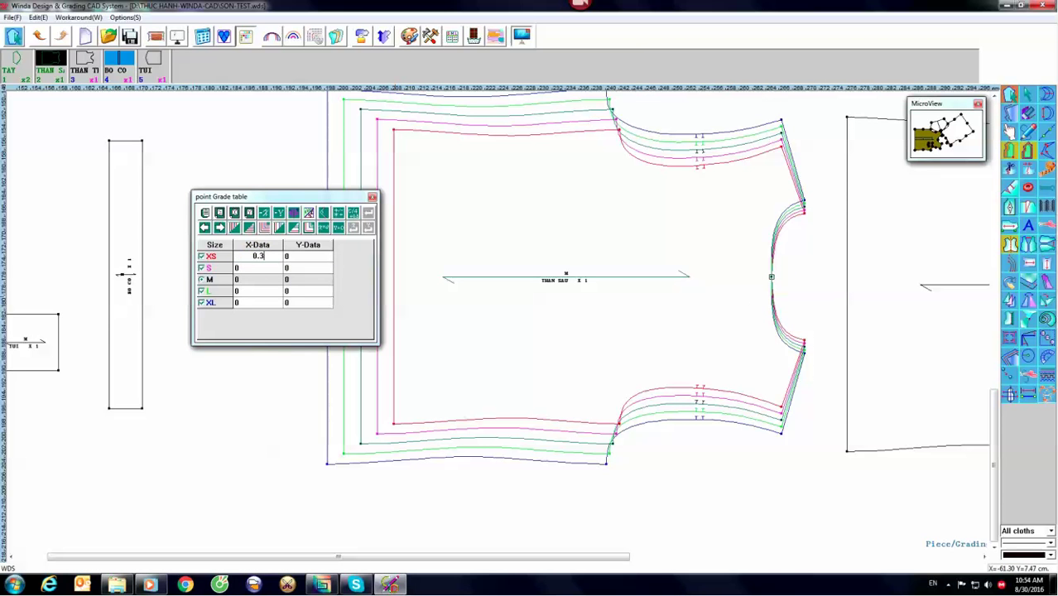
type("3")
key("Return")
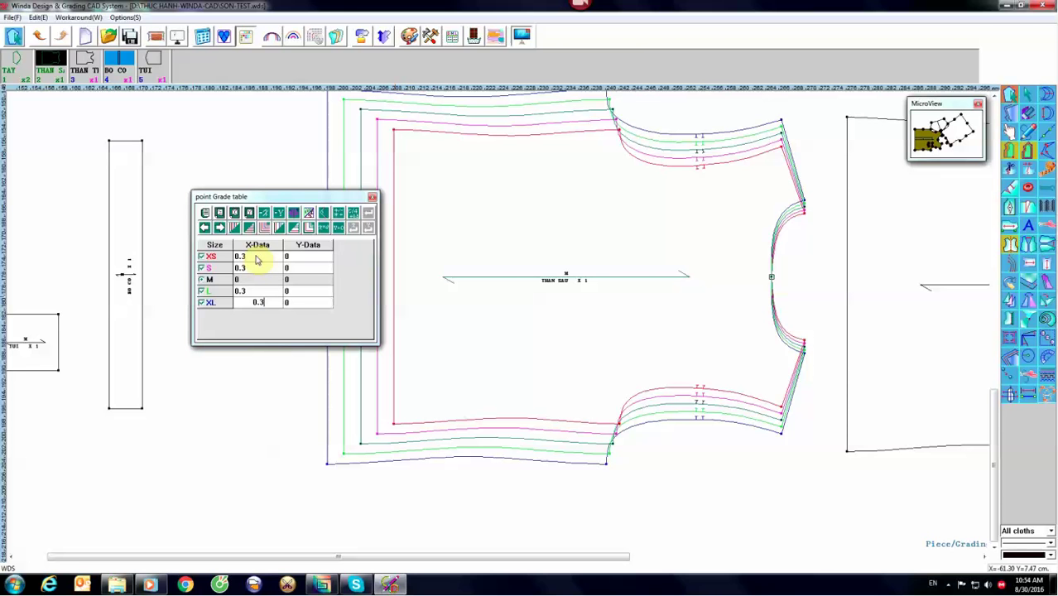
key("Return")
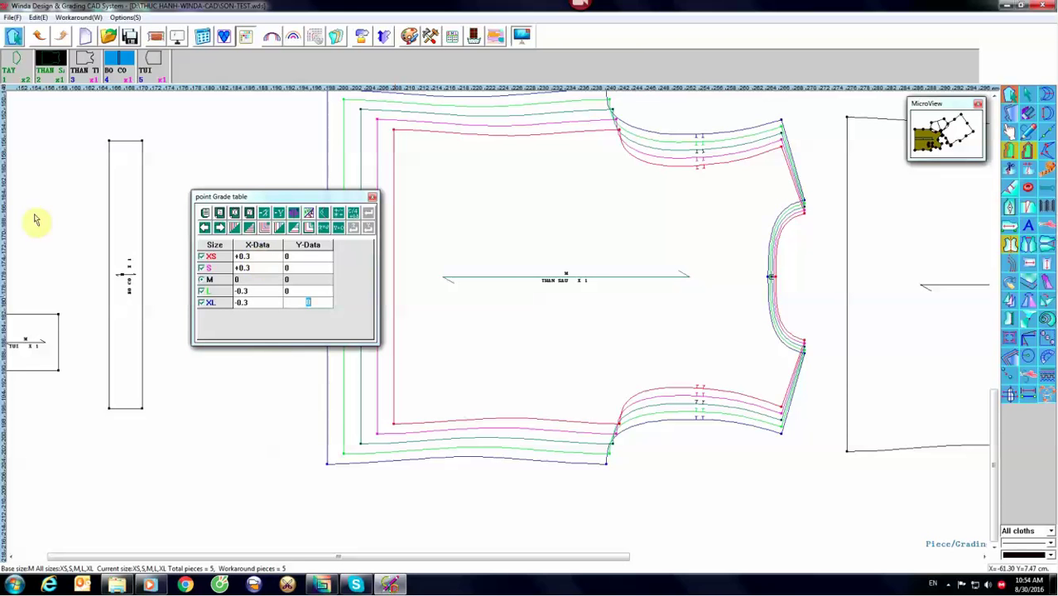
Step: Shift the graded THAN SAU back piece and the THAN TRUOC front piece left, side by side
left_click(639, 335)
scroll(723, 296, "down", 3)
scroll(672, 310, "down", 1)
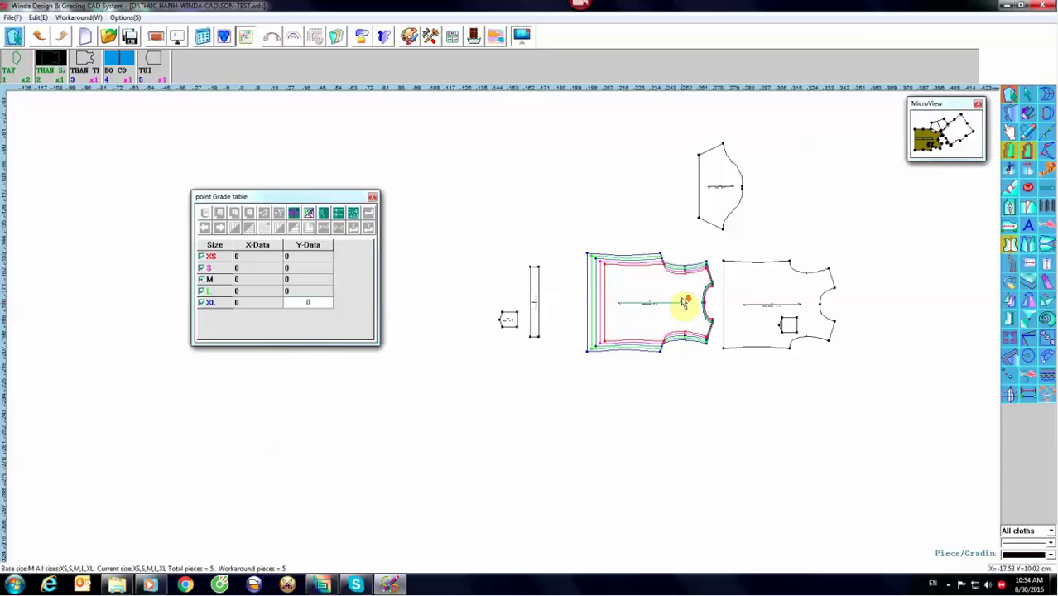
scroll(681, 293, "up", 1)
scroll(680, 286, "up", 1)
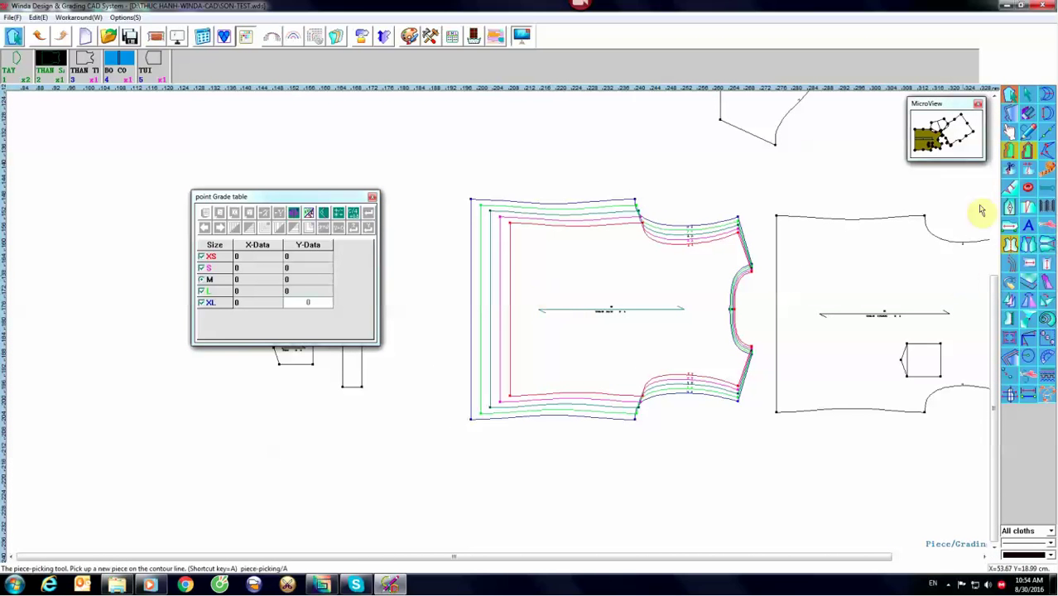
left_click(1008, 131)
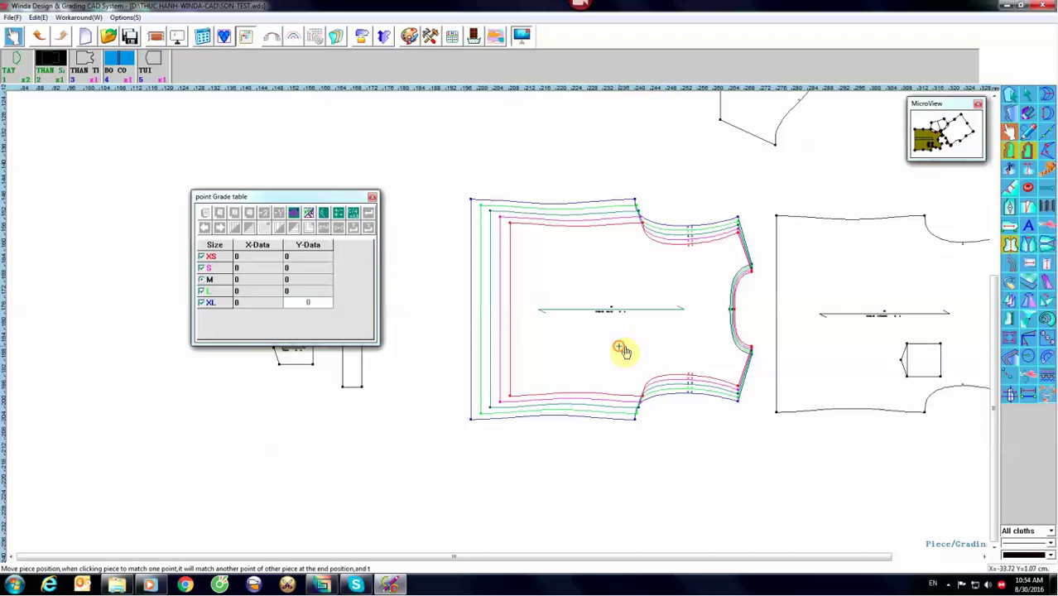
left_click_drag(625, 343, 528, 333)
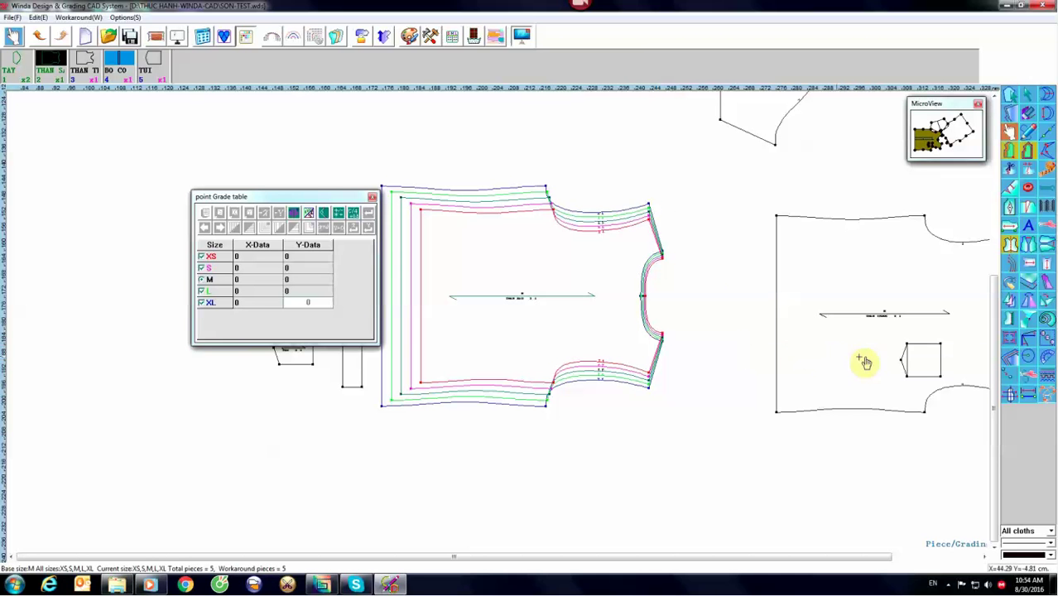
left_click_drag(864, 355, 770, 348)
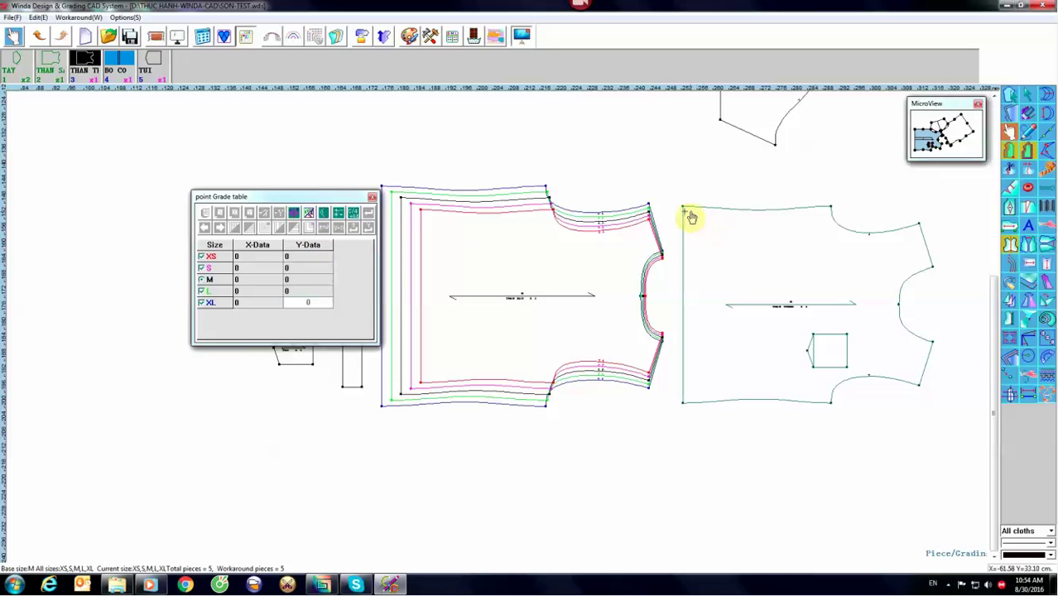
Step: Copy the top-left and shoulder corner grading from the left bodice onto the right bodice's matching corners
left_click(1009, 94)
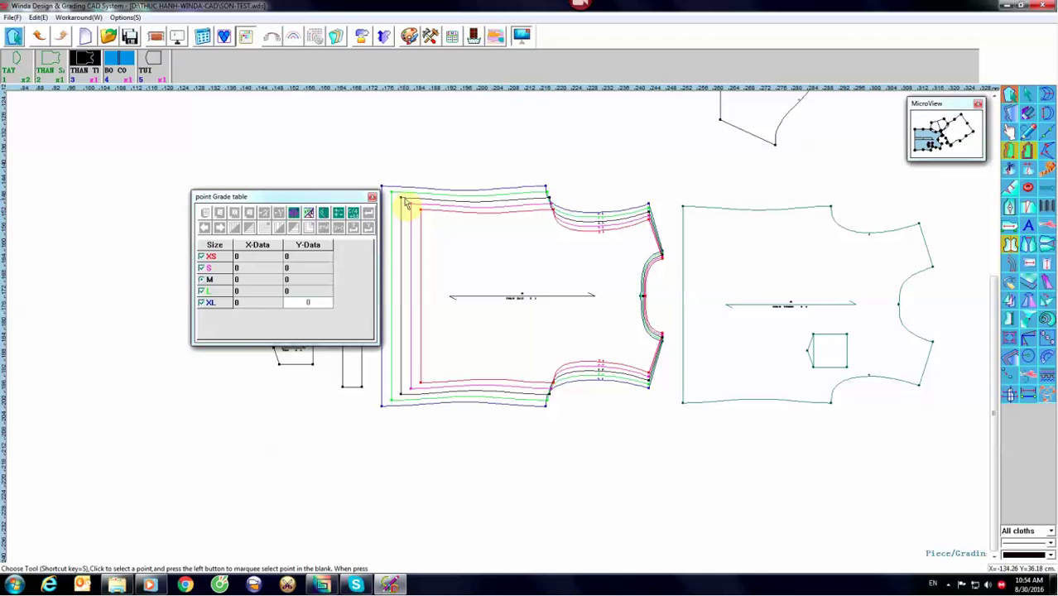
left_click(402, 200)
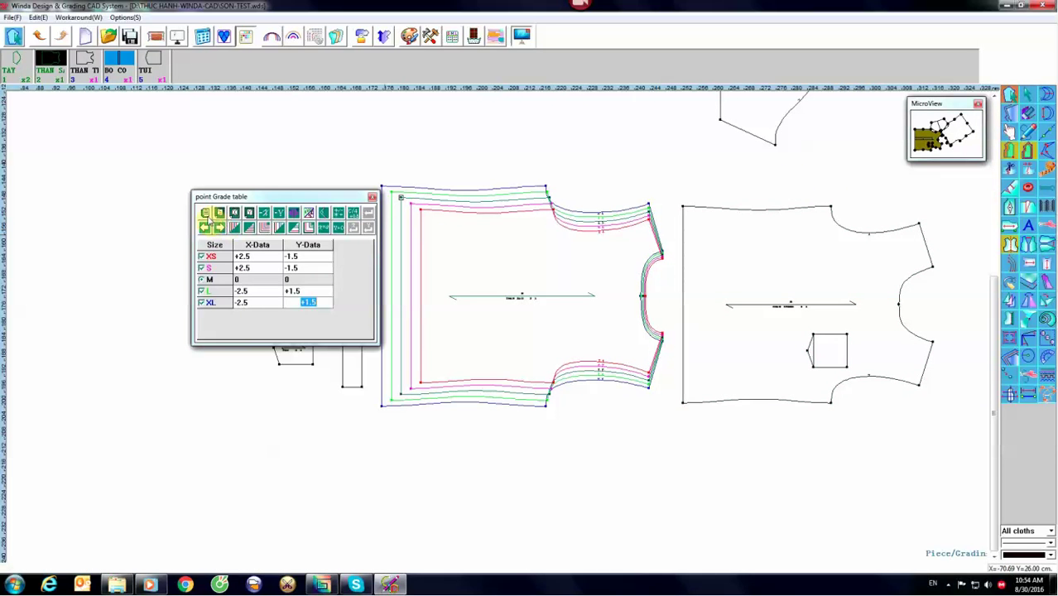
left_click(683, 210)
left_click(234, 220)
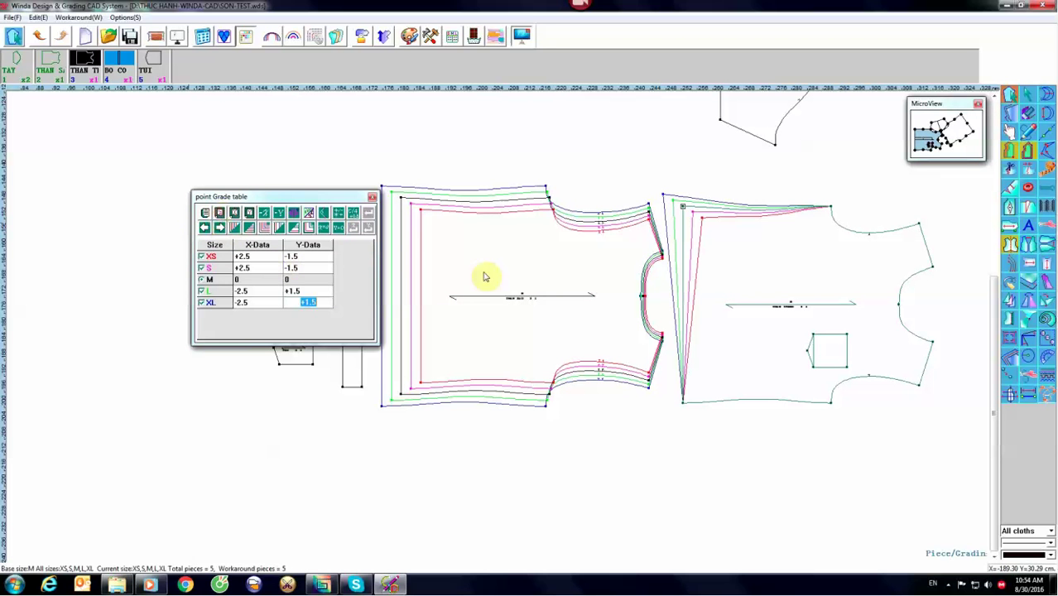
left_click(547, 199)
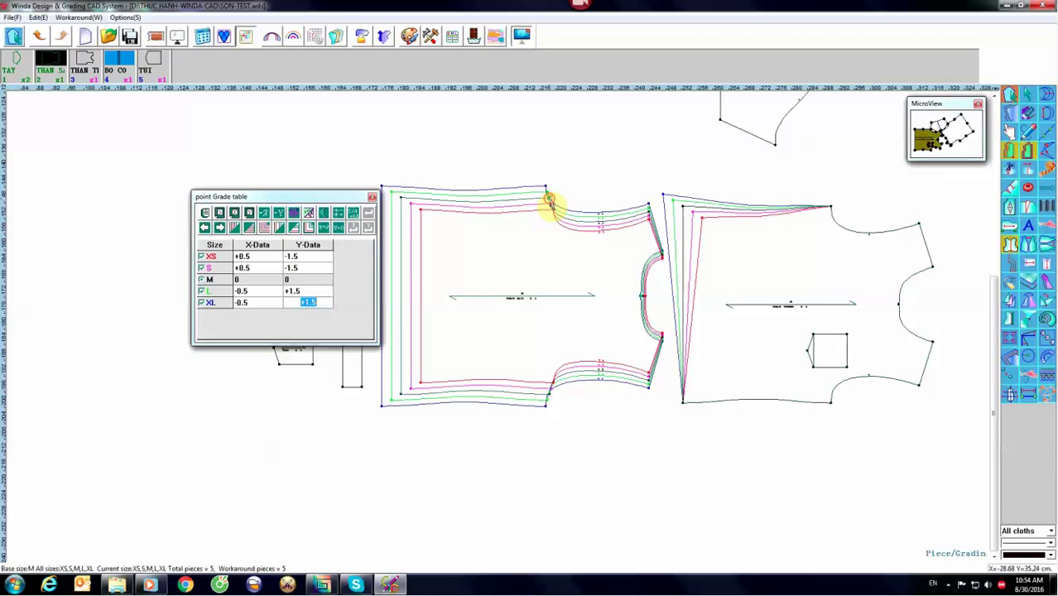
left_click(203, 212)
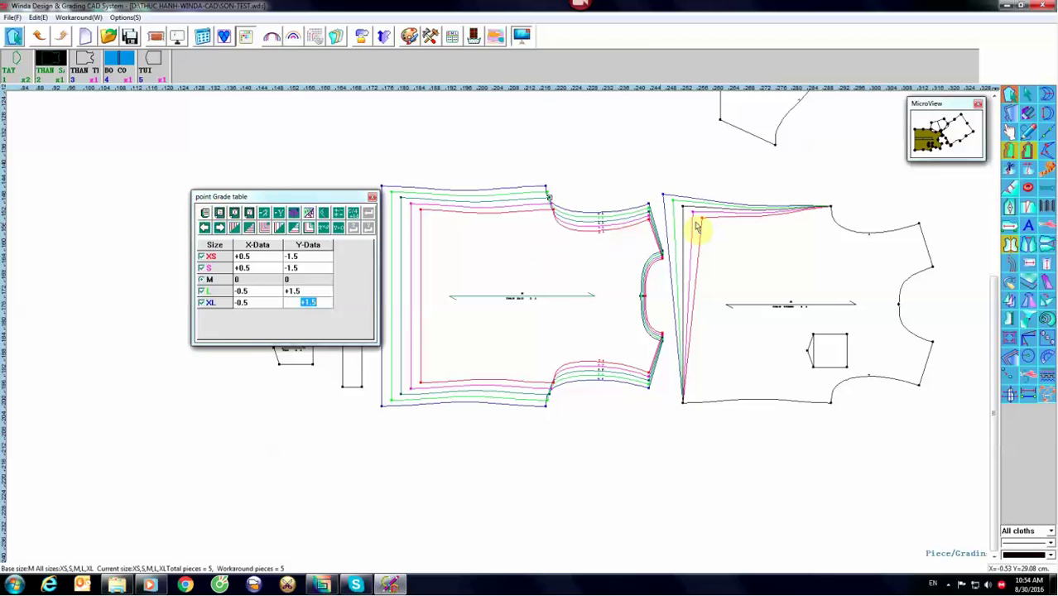
left_click(832, 207)
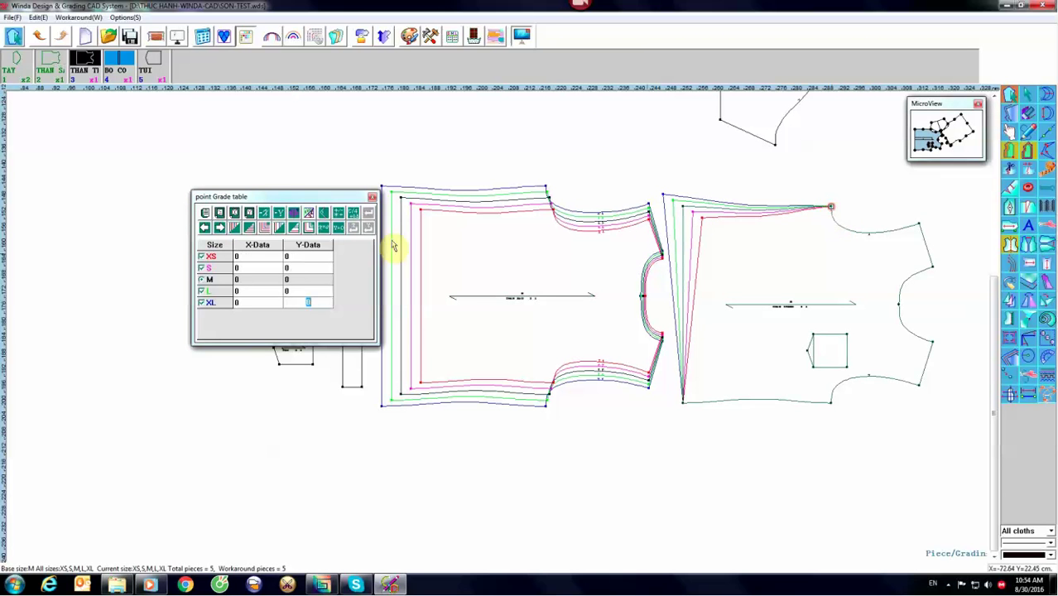
left_click(221, 213)
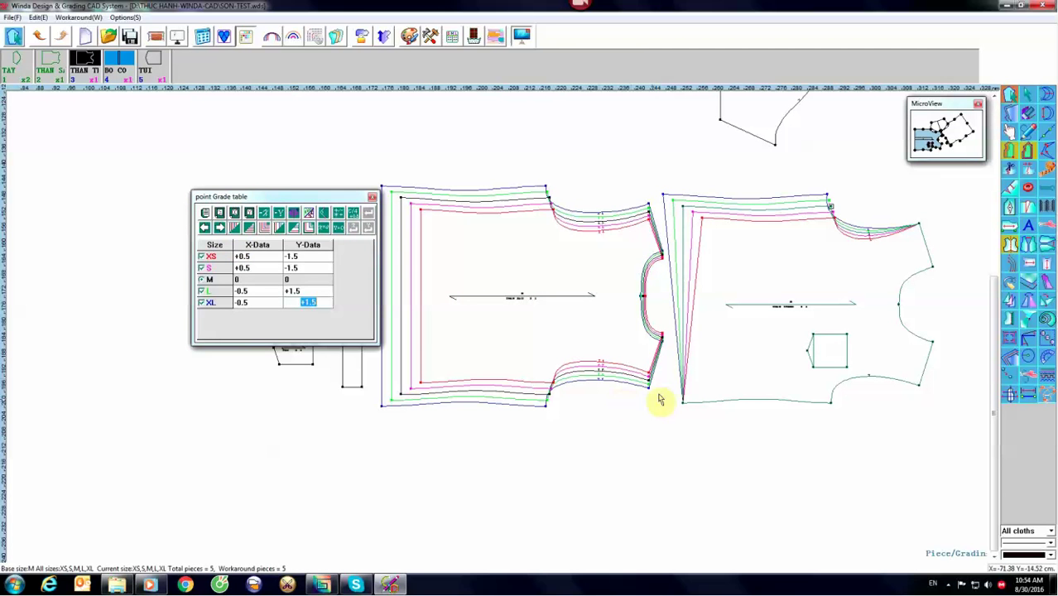
Step: Copy the hem's lower-left and lower side-seam corner grading onto the right bodice
left_click(396, 396)
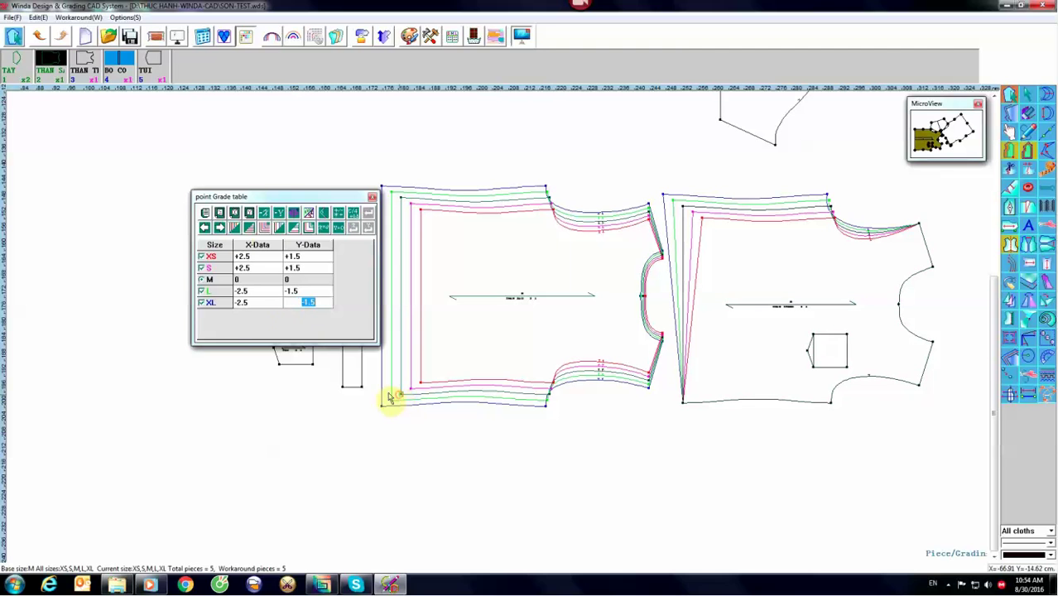
left_click(683, 408)
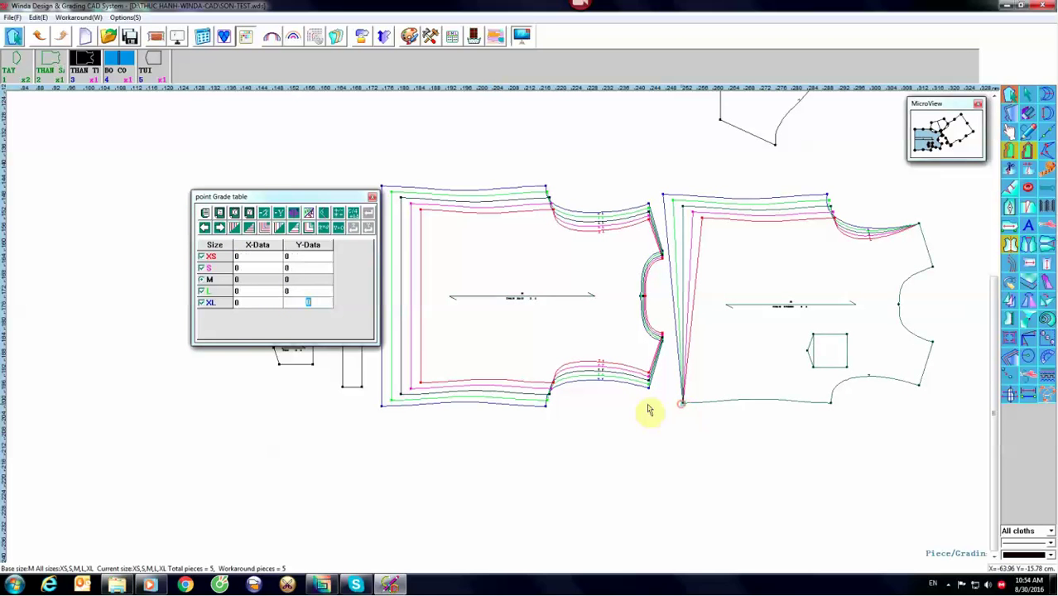
left_click(220, 213)
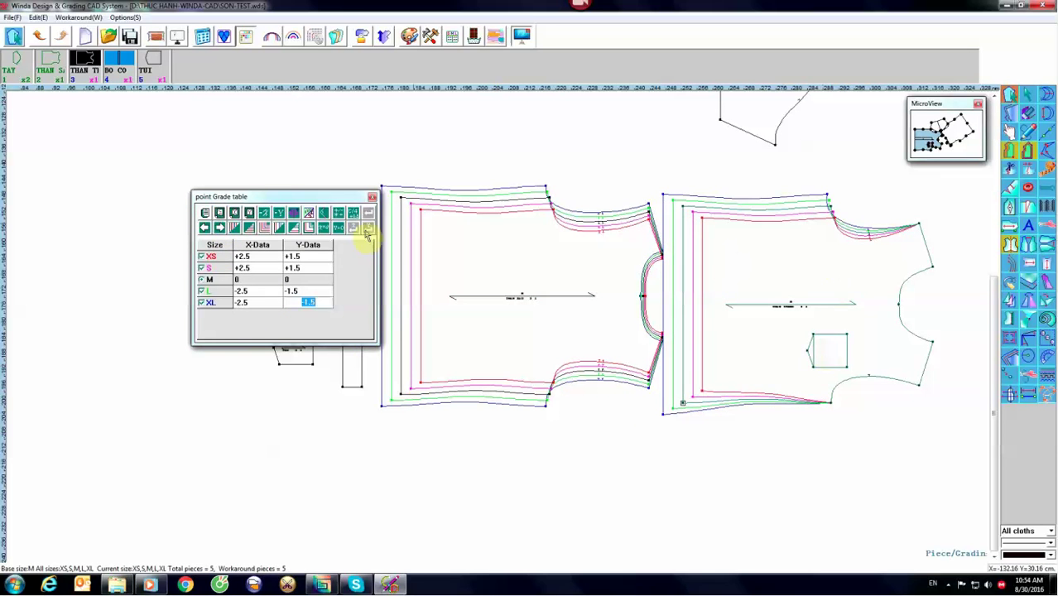
left_click(550, 400)
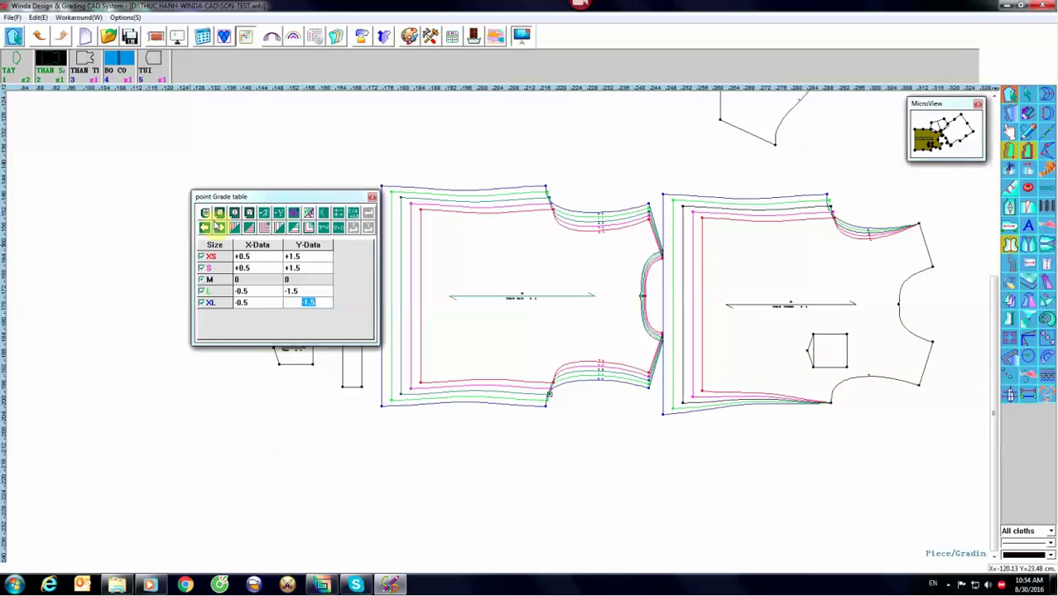
left_click(831, 404)
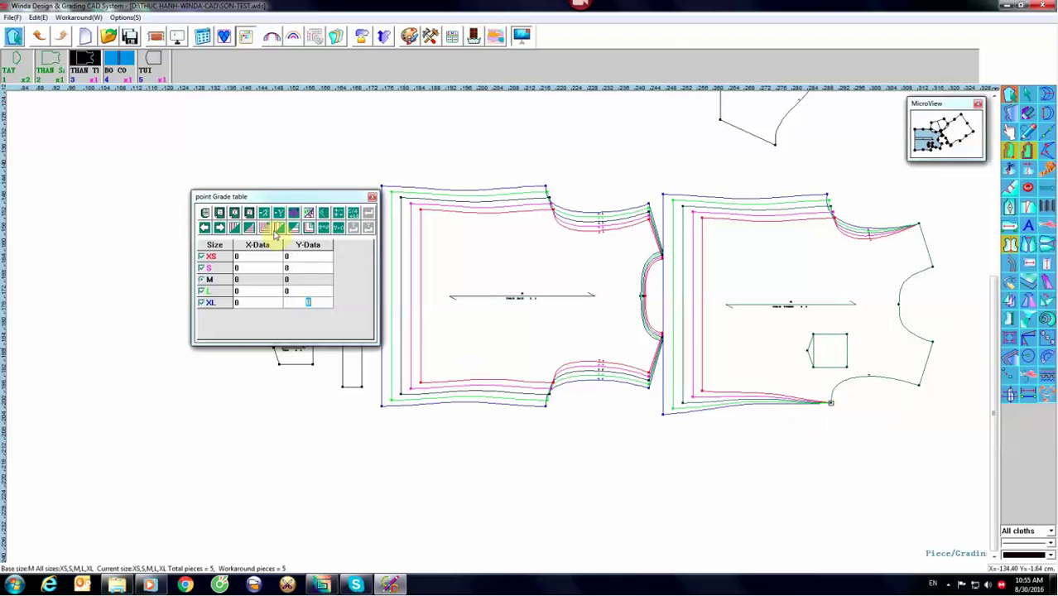
left_click(219, 213)
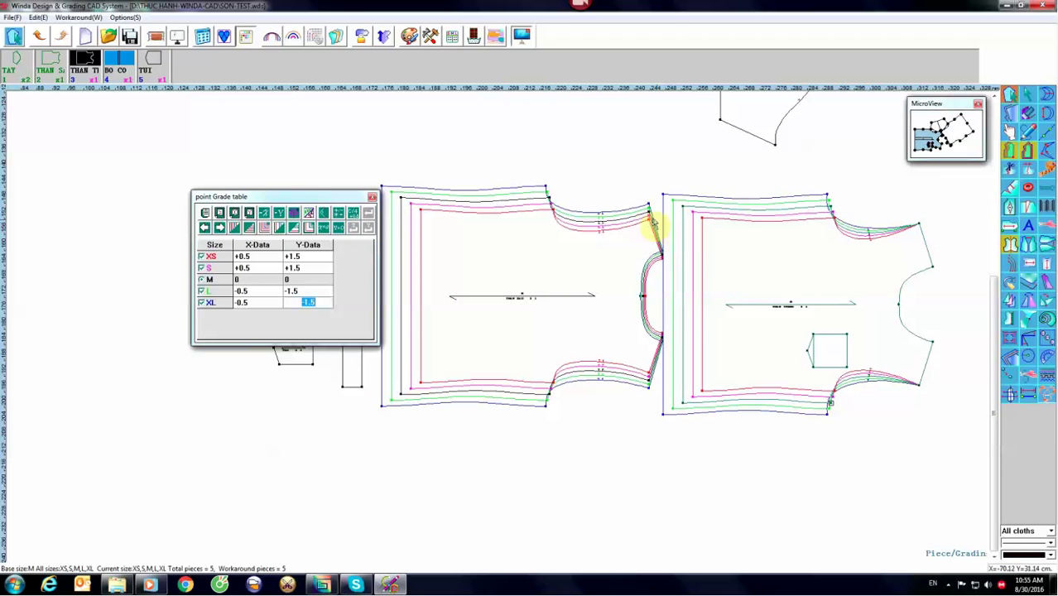
left_click(649, 214)
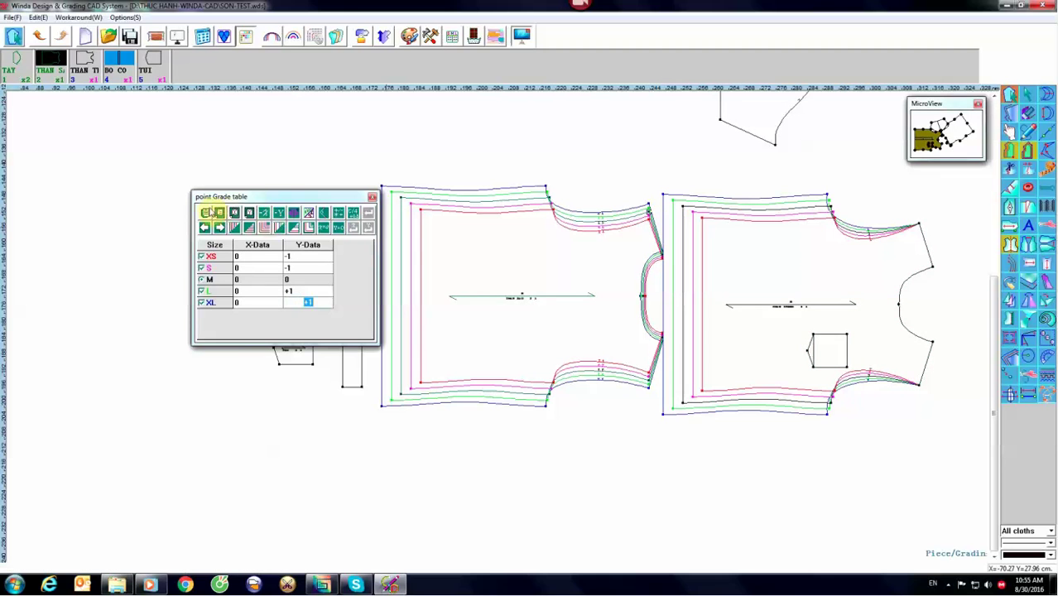
Step: Copy the shoulder tip, upper and lower armhole, and underarm grading onto the right bodice
left_click(919, 228)
left_click(217, 213)
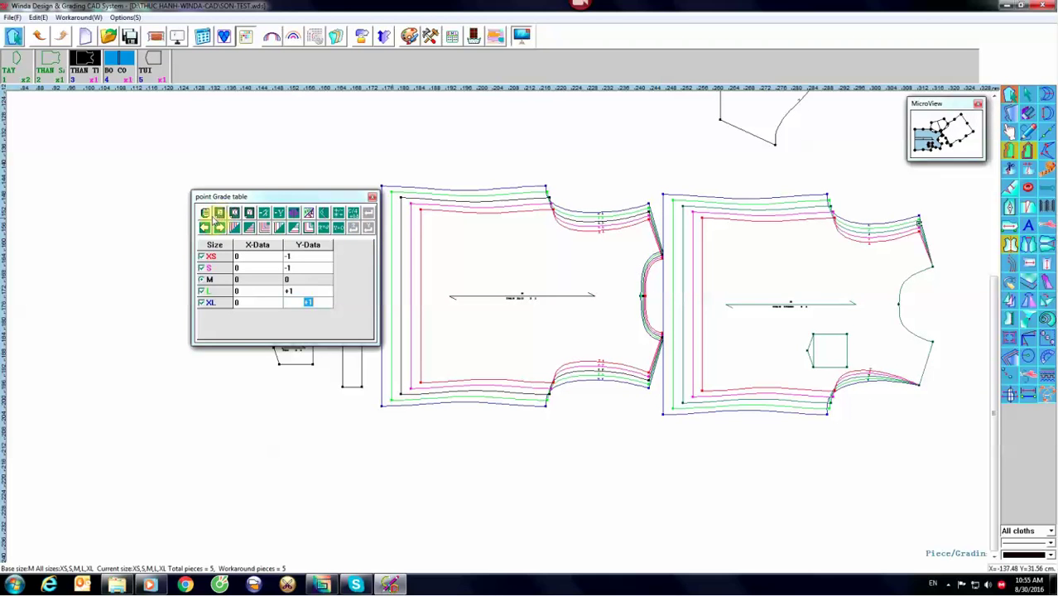
left_click(662, 260)
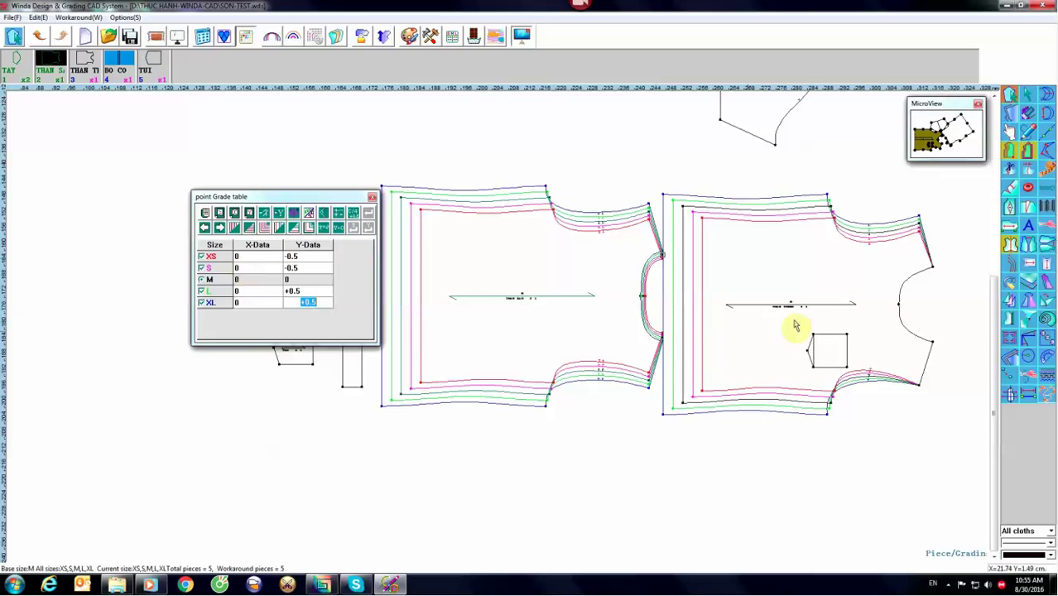
left_click(932, 267)
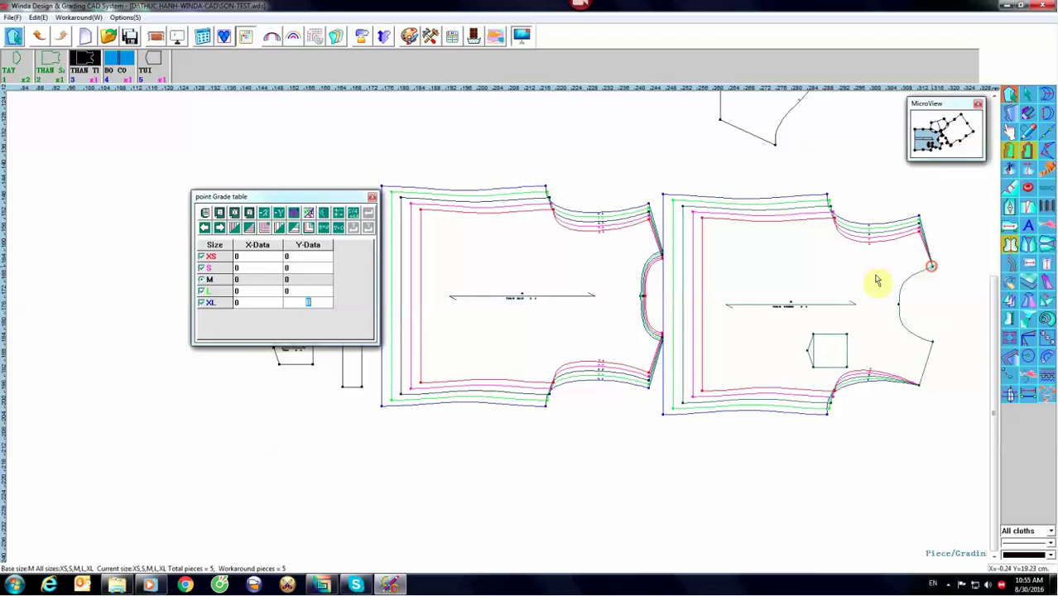
key("ctrl+v")
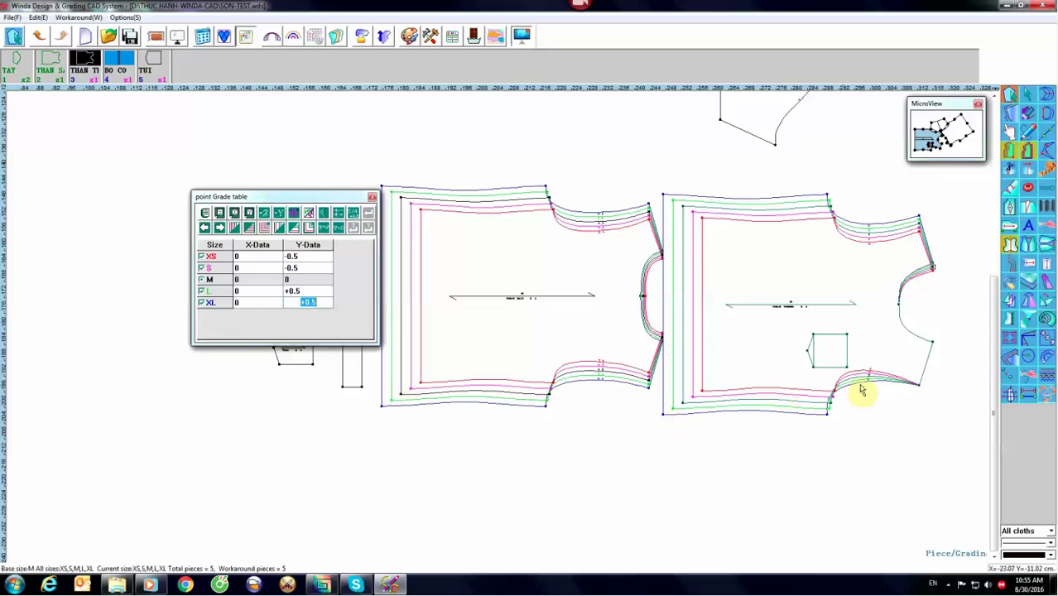
left_click(662, 342)
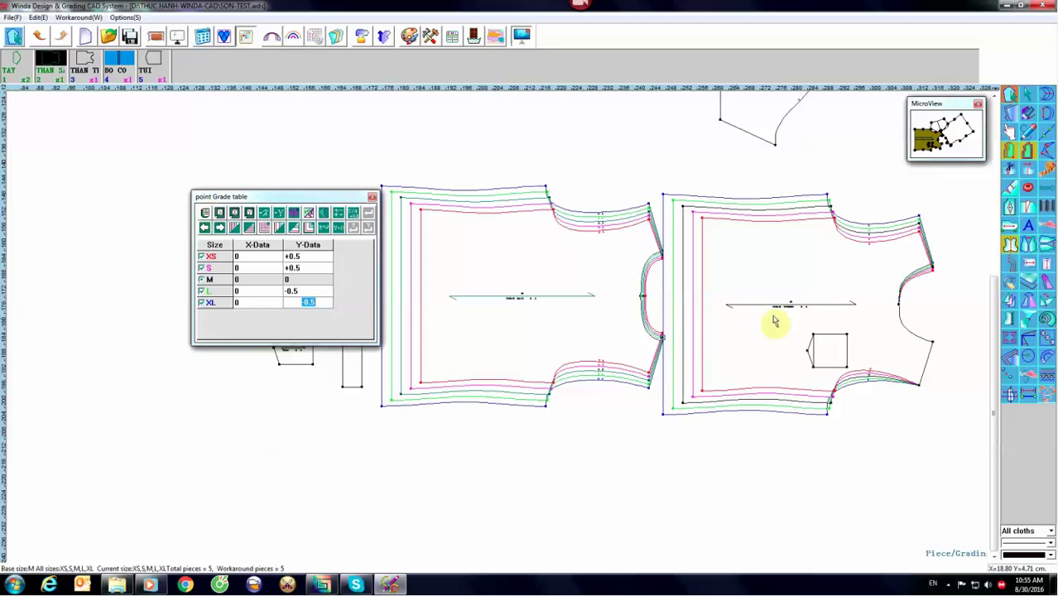
left_click(932, 344)
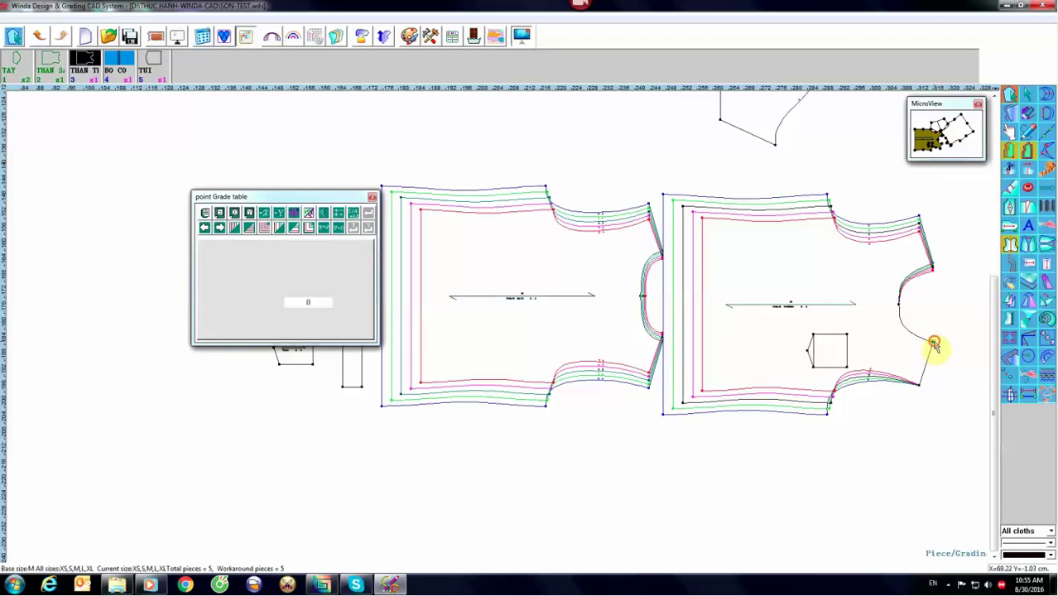
left_click(219, 212)
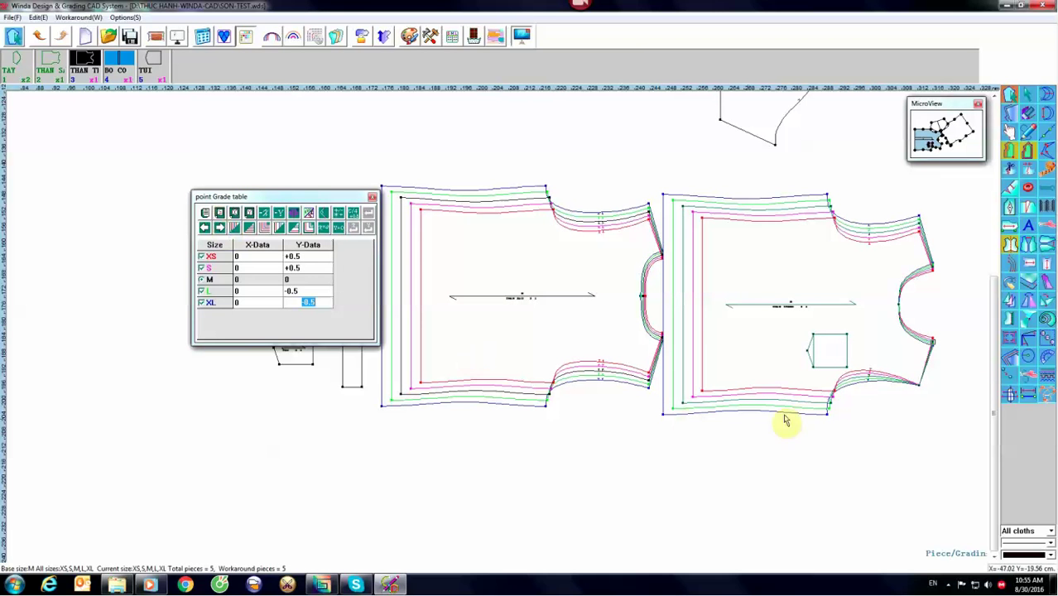
left_click(650, 386)
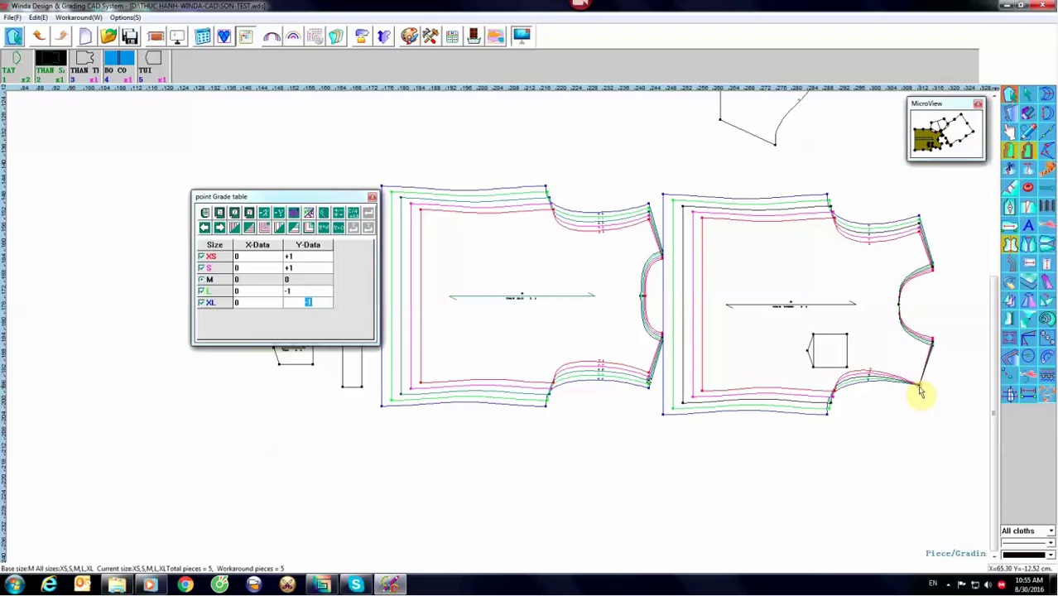
left_click(919, 387)
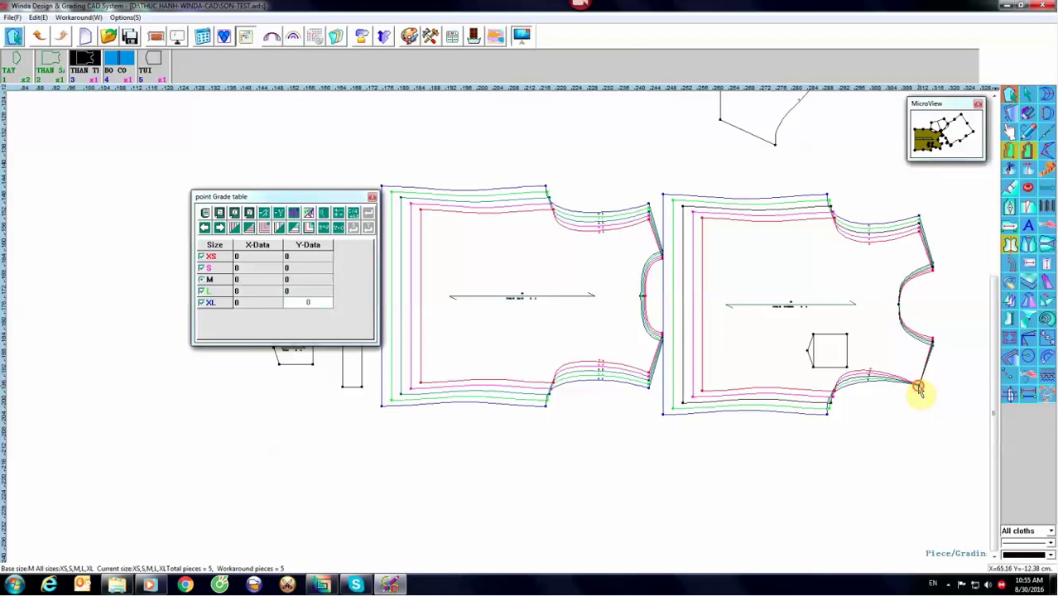
left_click(220, 214)
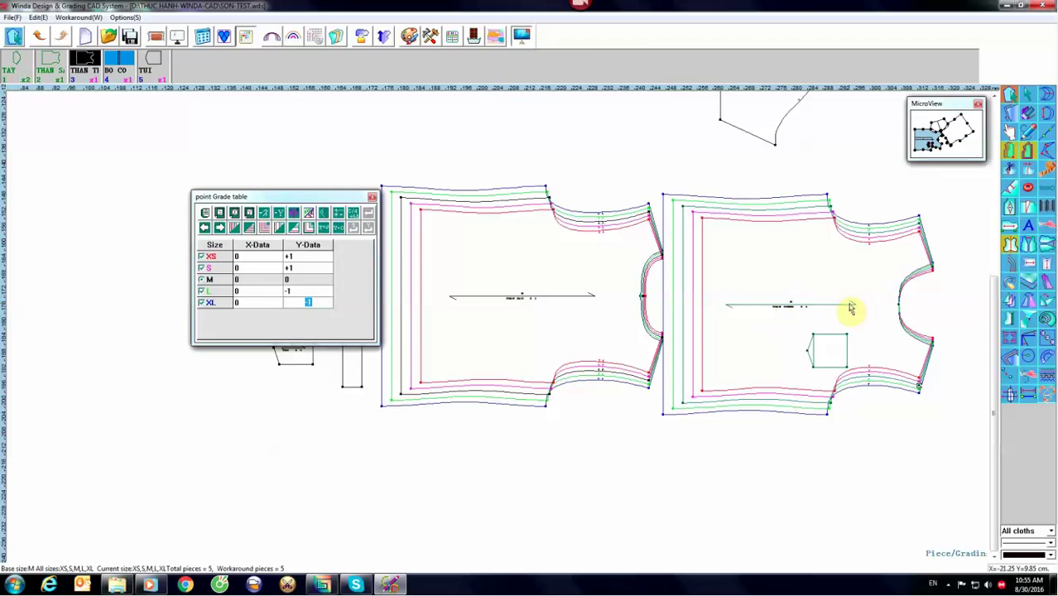
Step: Grade the right armhole's deepest point +0.5 across for XS/S and −0.5 for L/XL
left_click(898, 307)
type(".")
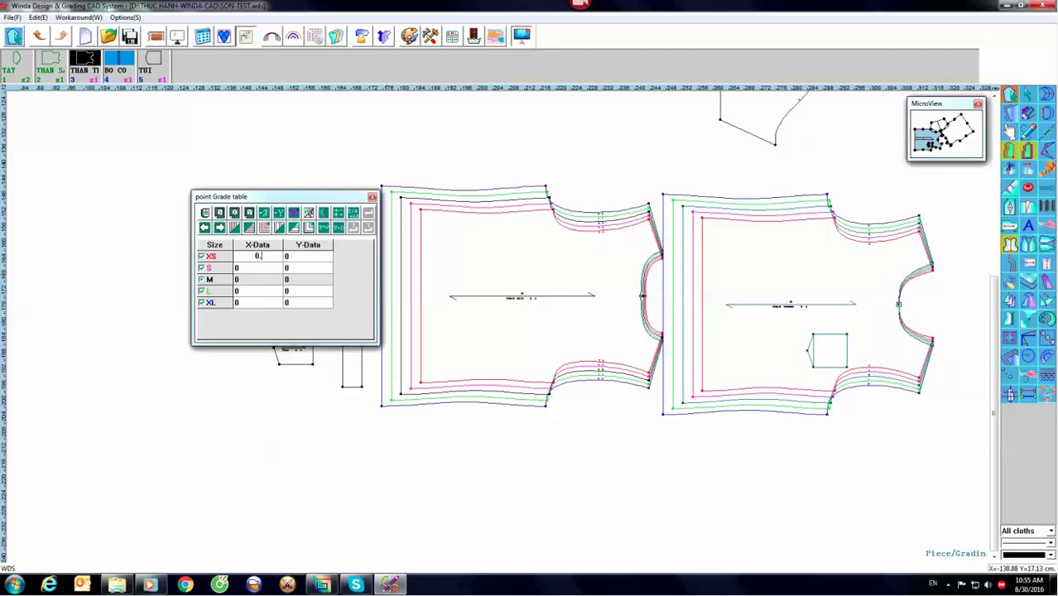
type("5")
key("Return")
type("0.5")
key("Return")
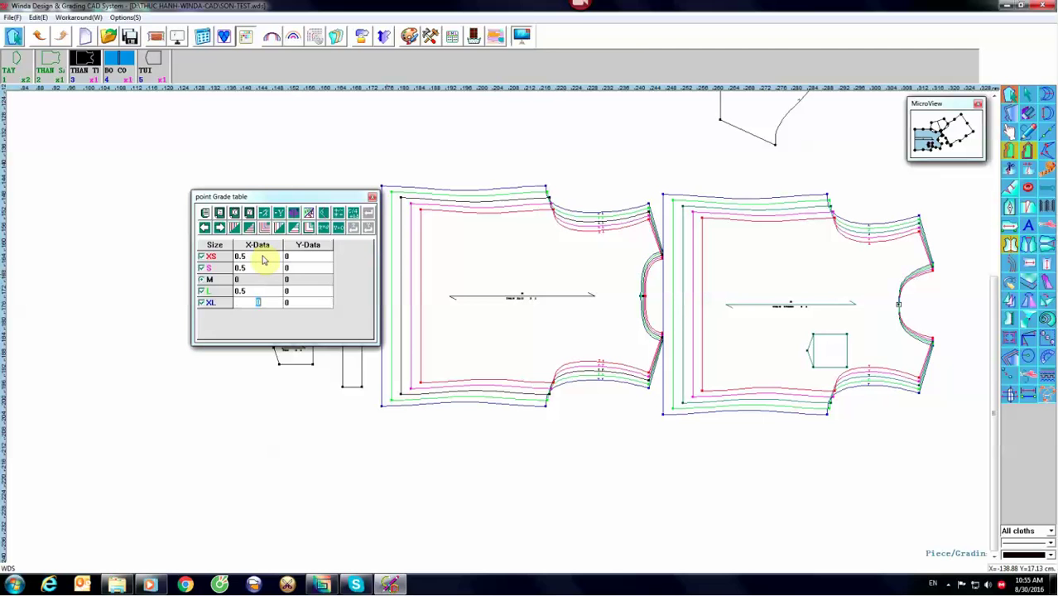
key("Return")
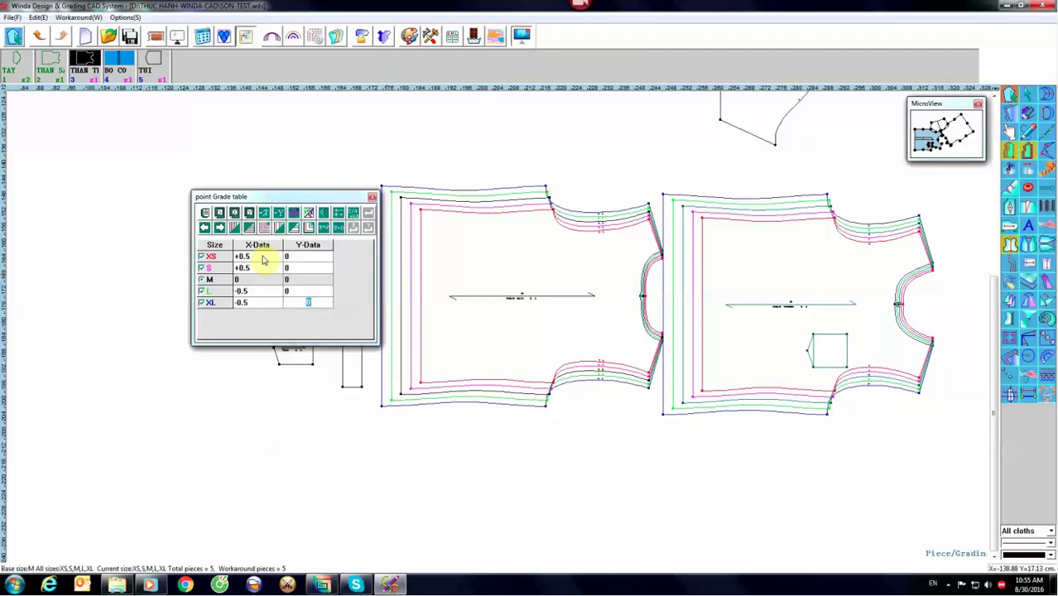
Step: Move the sleeve piece down below the bodice pieces
left_click(777, 265)
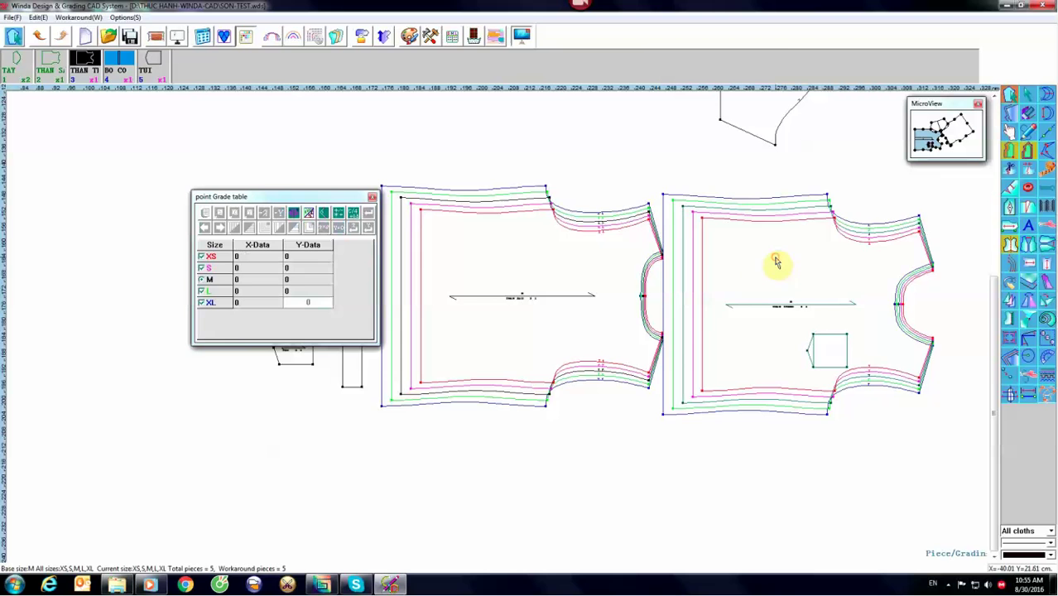
scroll(642, 323, "down", 2)
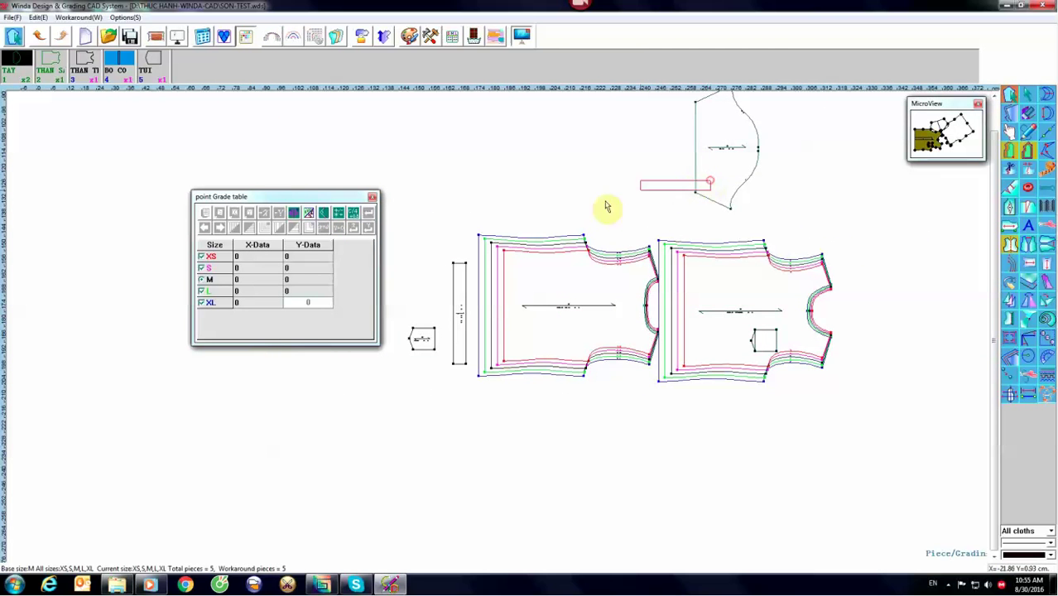
left_click_drag(708, 184, 603, 207)
left_click(730, 134)
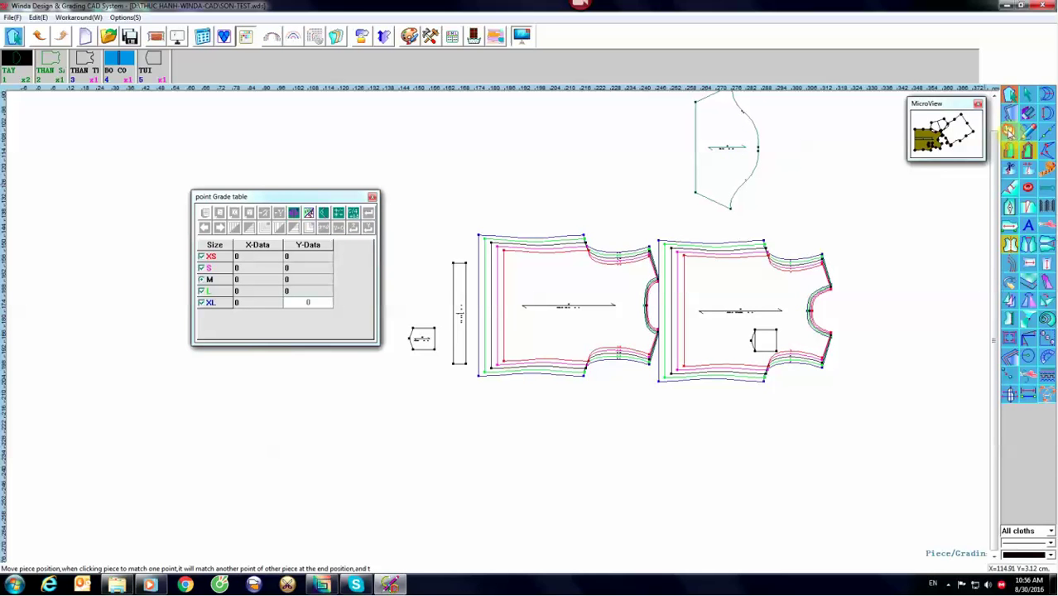
left_click(1008, 131)
left_click(727, 166)
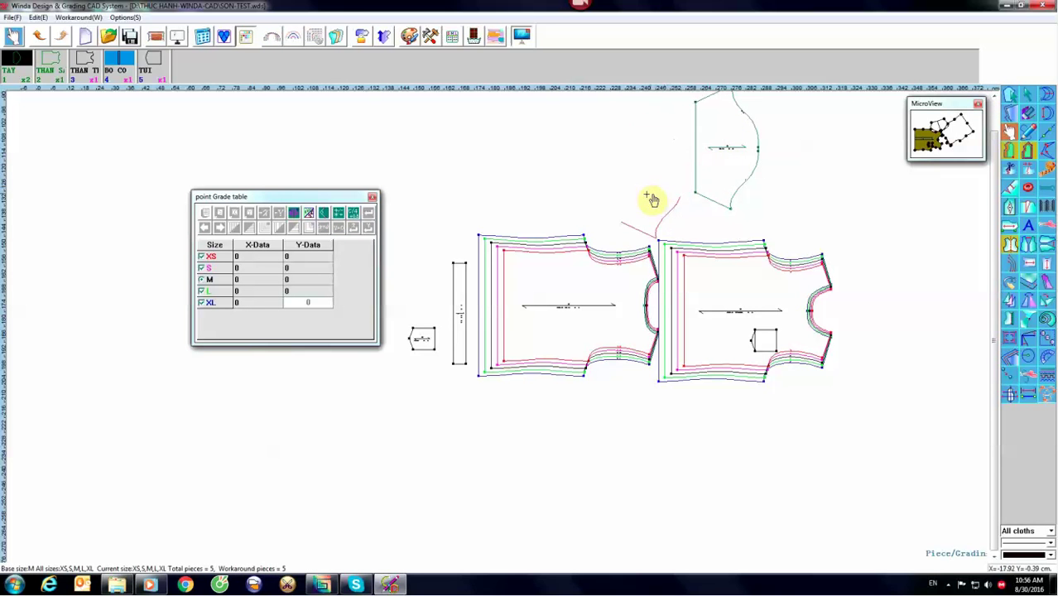
left_click(598, 462)
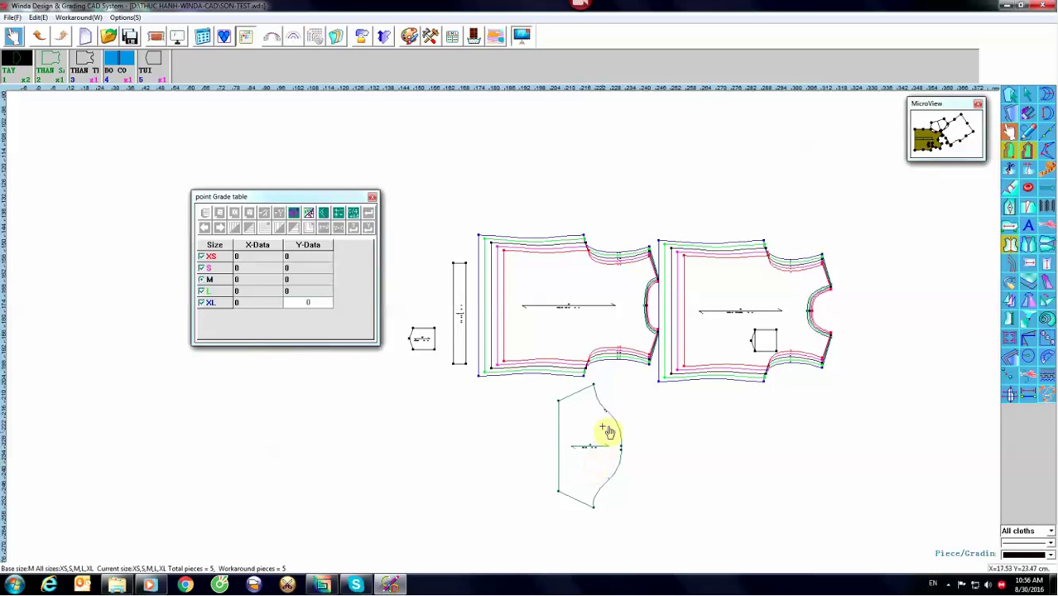
Step: Move the right bodice piece up to the top of the layout
scroll(629, 325, "up", 1)
scroll(629, 326, "up", 1)
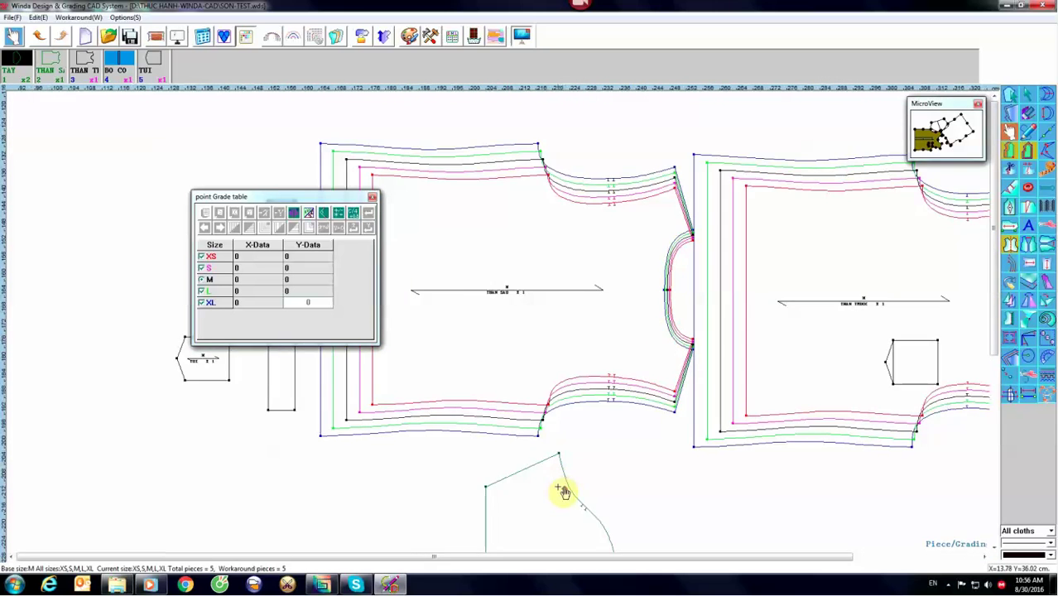
scroll(561, 488, "down", 2)
scroll(595, 513, "down", 3)
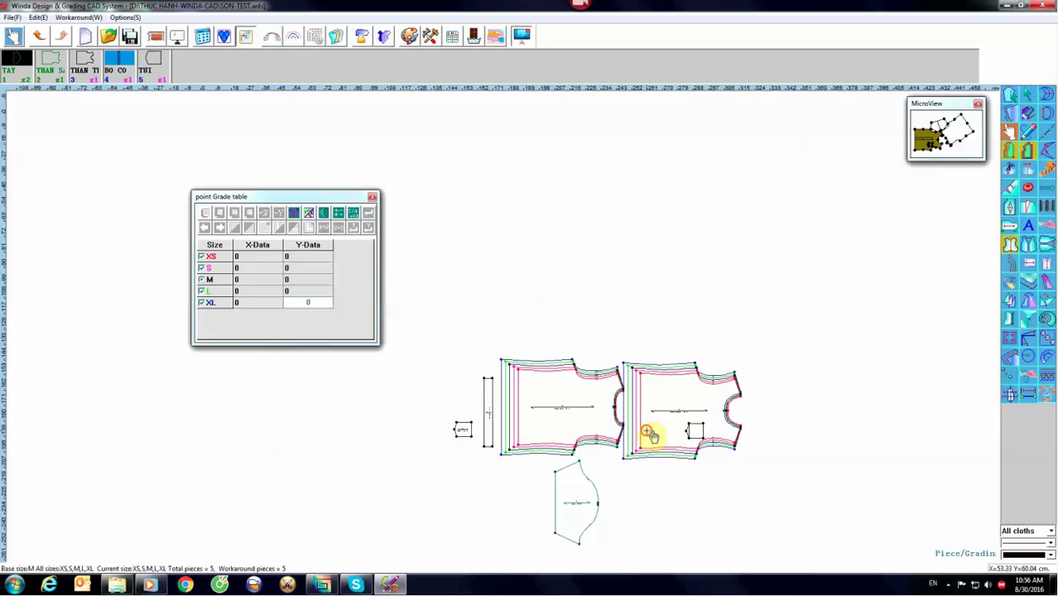
left_click(649, 436)
left_click(566, 186)
Step: Reposition the sleeve piece beside the bodice
left_click(583, 502)
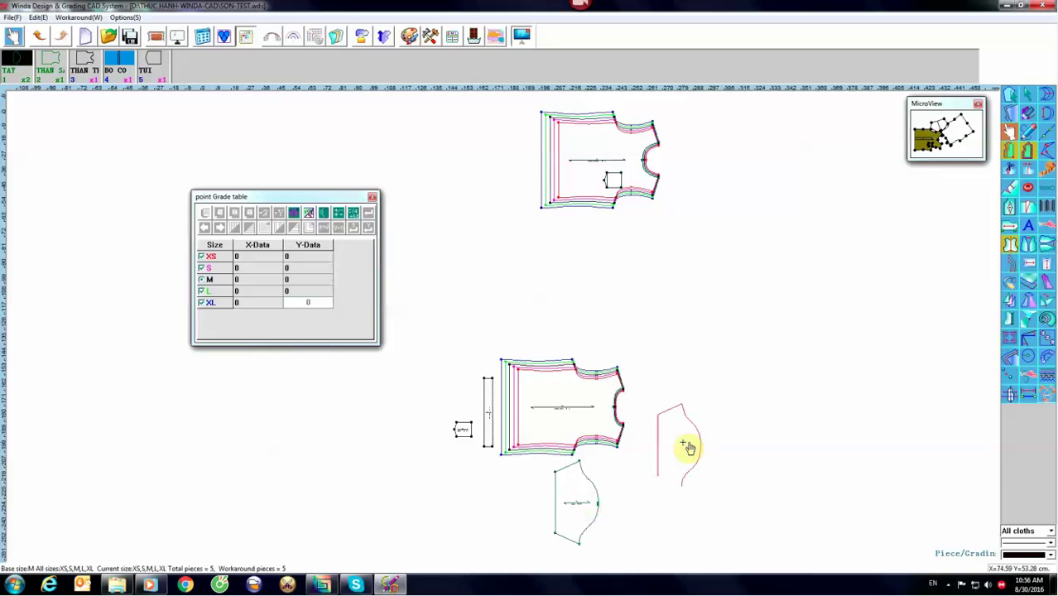
left_click(668, 440)
scroll(656, 407, "up", 2)
scroll(656, 407, "up", 1)
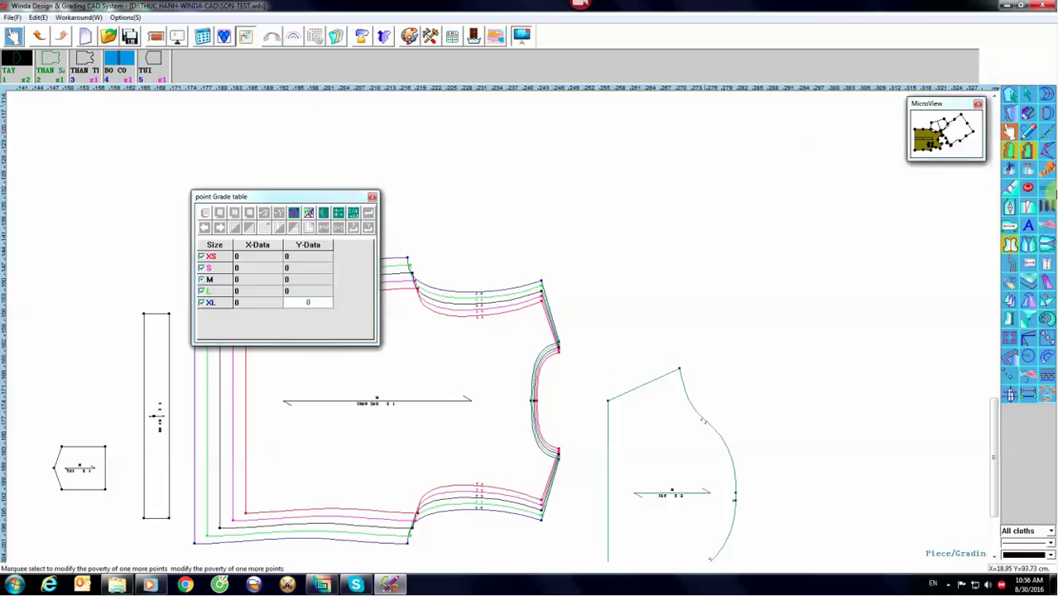
Step: Match the sleeve cap to the armhole lengths: XS 27.46, S 28.08, M 28.71, L 29.36
left_click(1047, 94)
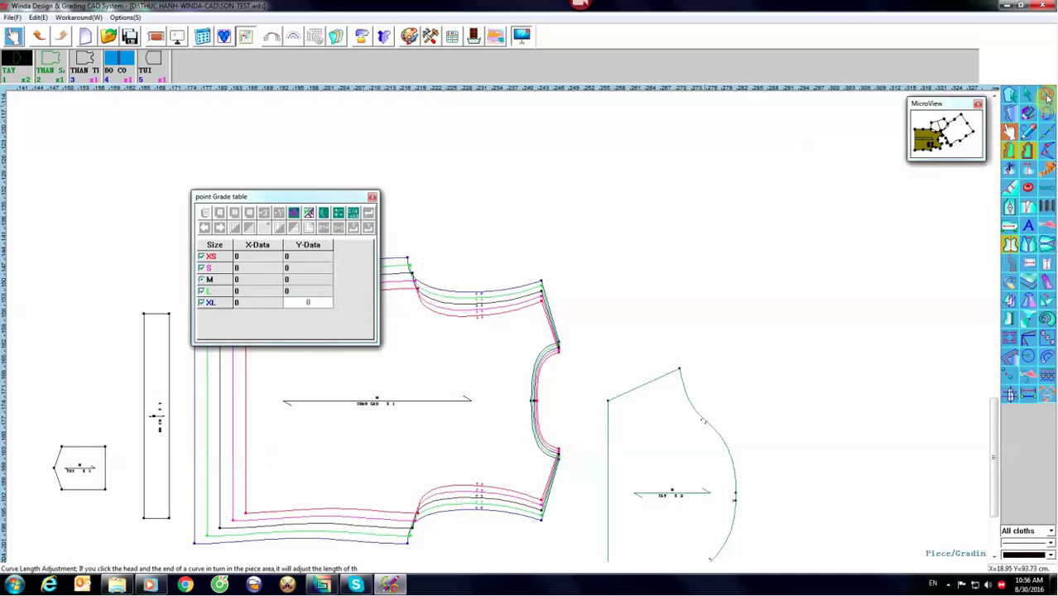
left_click(414, 276)
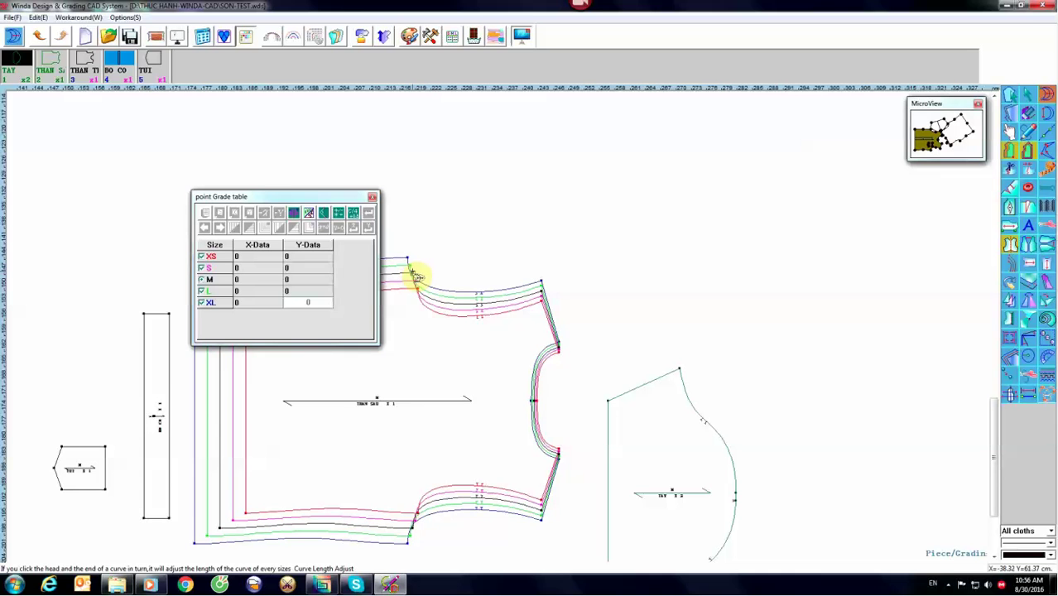
left_click(546, 295)
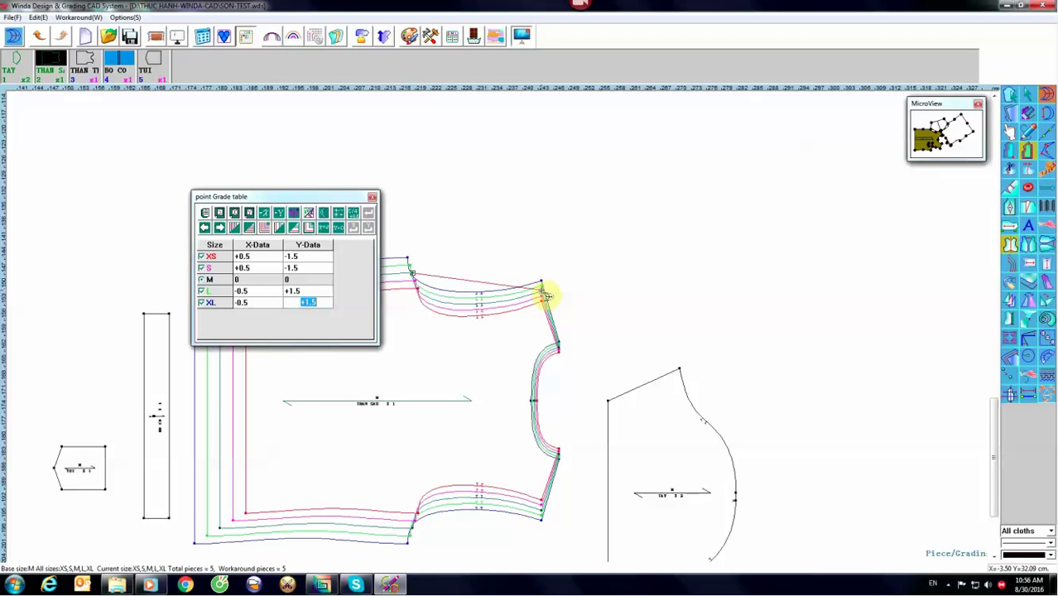
right_click(546, 296)
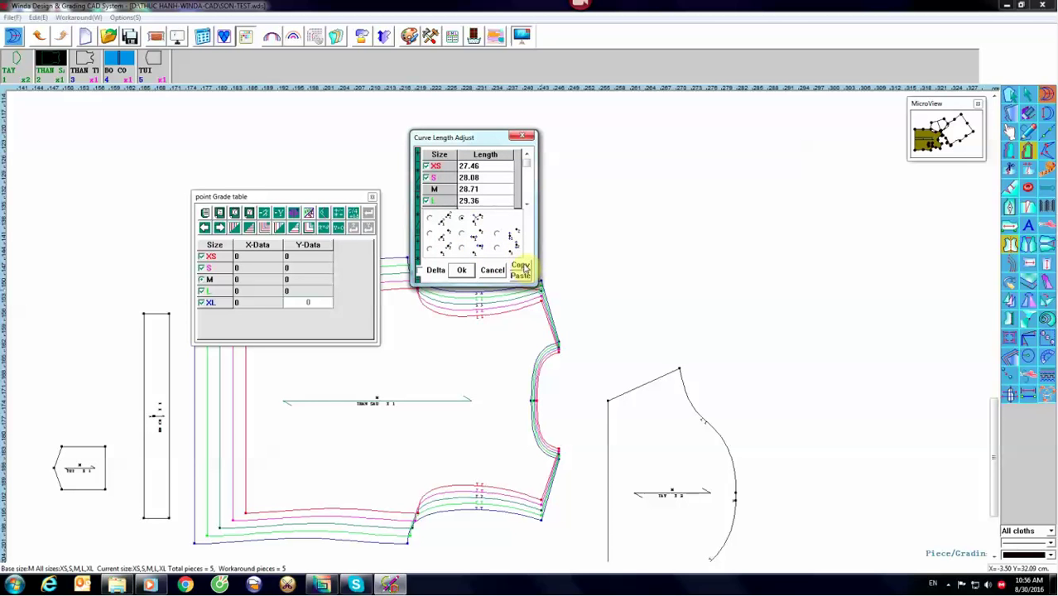
left_click(459, 272)
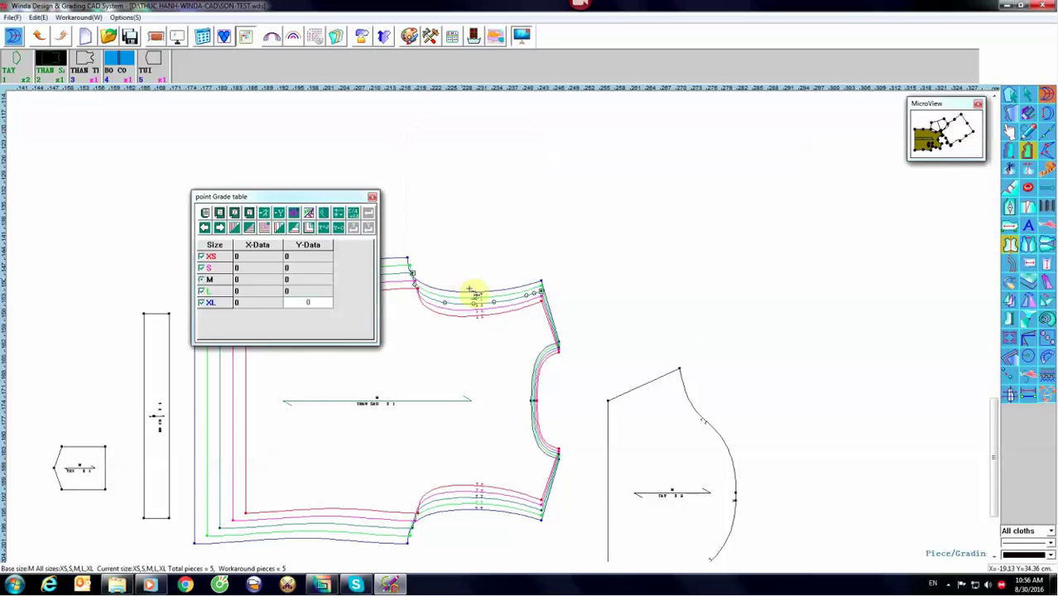
left_click(680, 369)
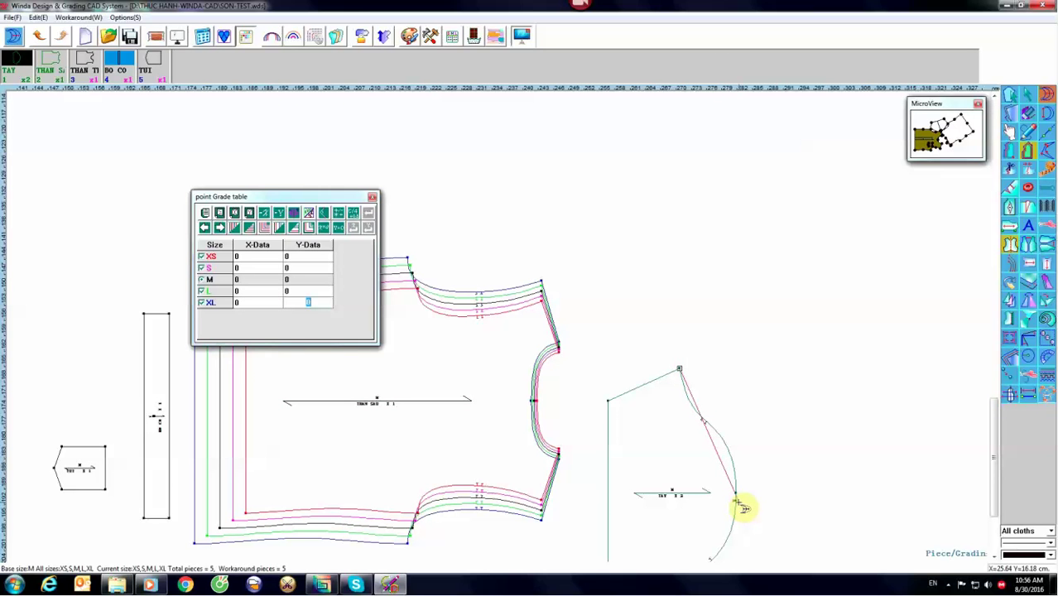
left_click(736, 503)
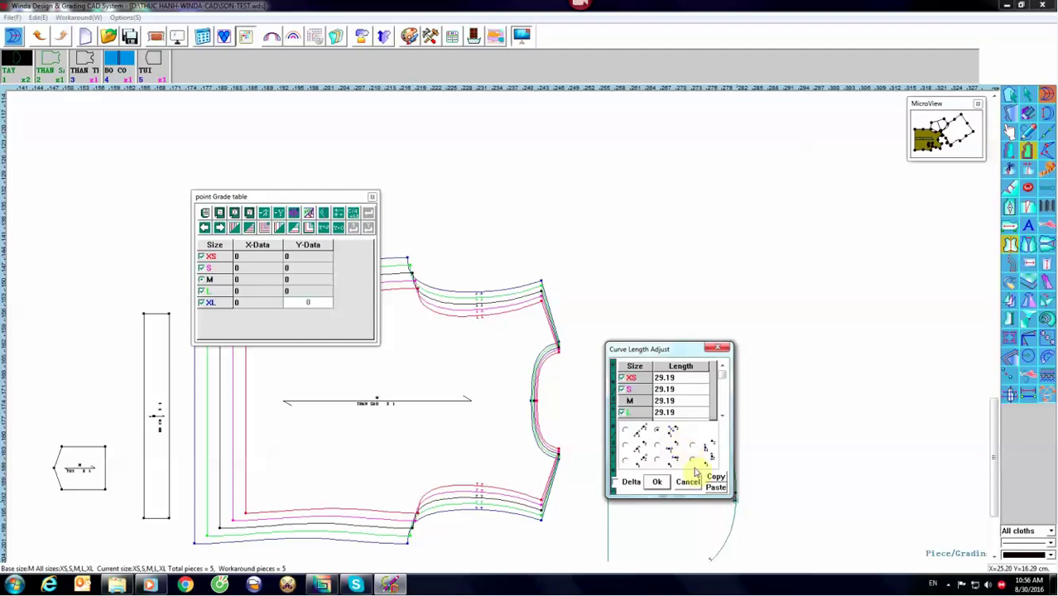
left_click(715, 488)
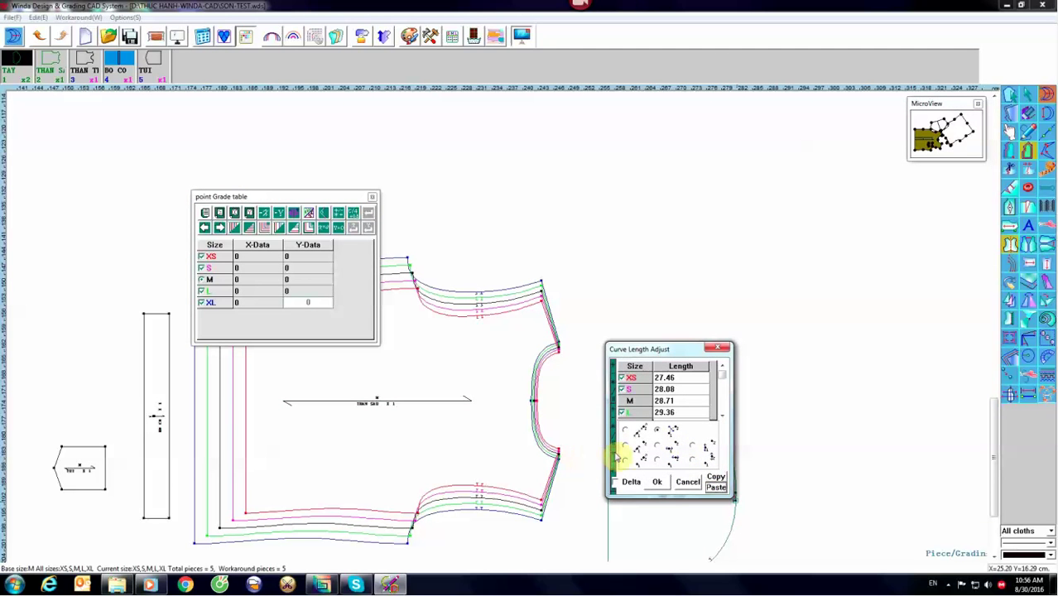
mouse_move(697, 351)
left_mouse_down()
mouse_move(774, 215)
mouse_move(812, 236)
left_mouse_up()
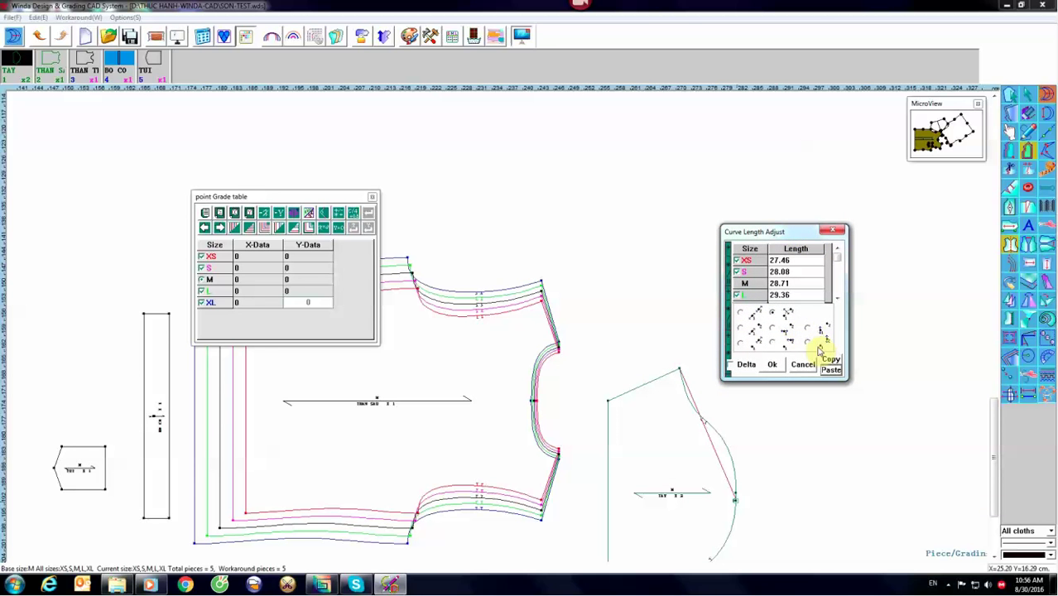
left_click(806, 342)
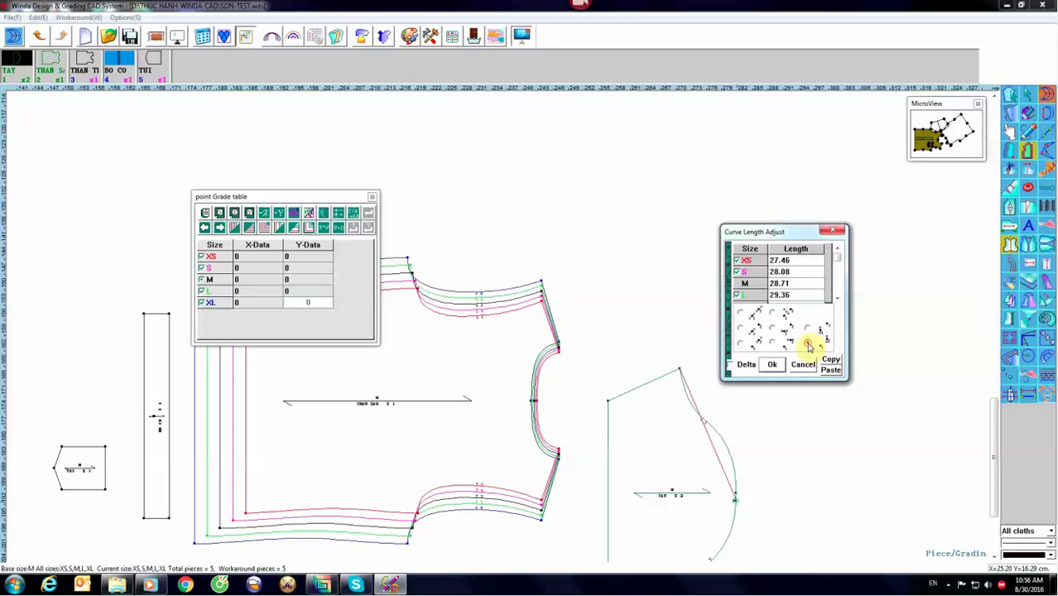
left_click(772, 365)
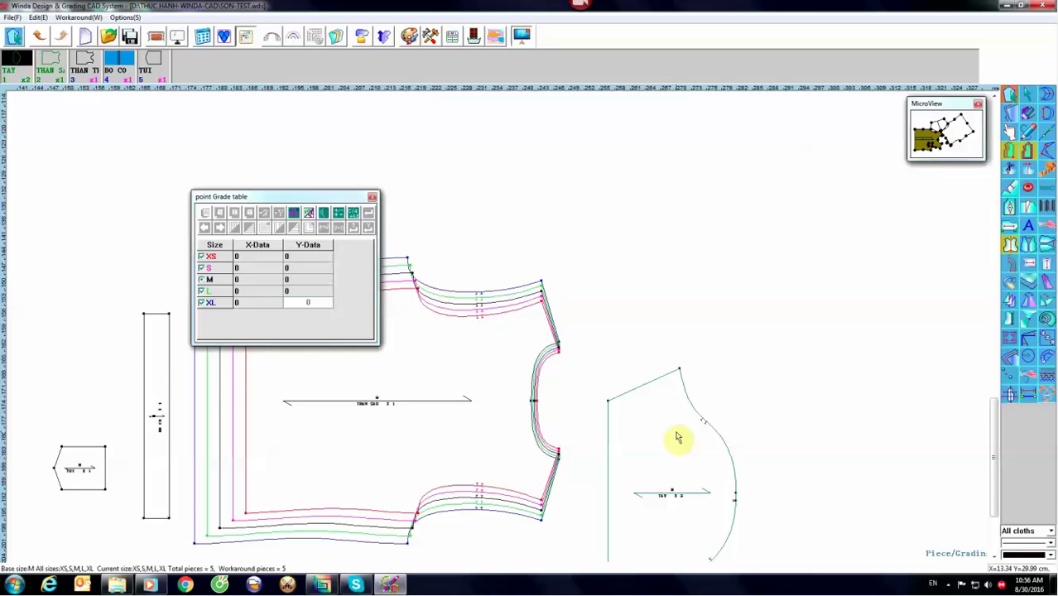
Step: Grade the sleeve's top corner point 1 across and 1 vertically, with the vertical direction reversed
scroll(743, 361, "down", 2)
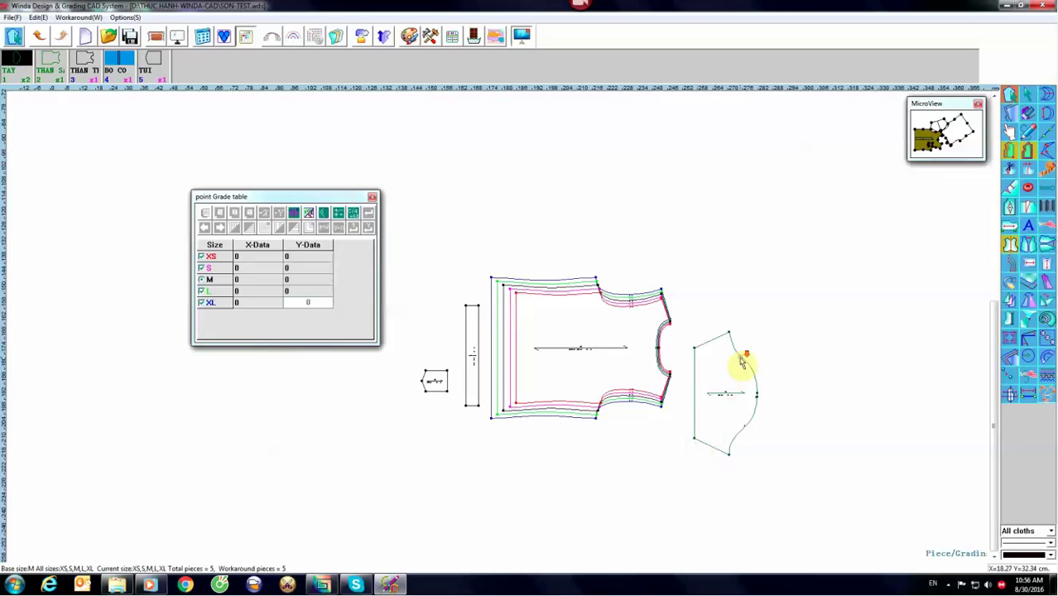
scroll(743, 360, "up", 1)
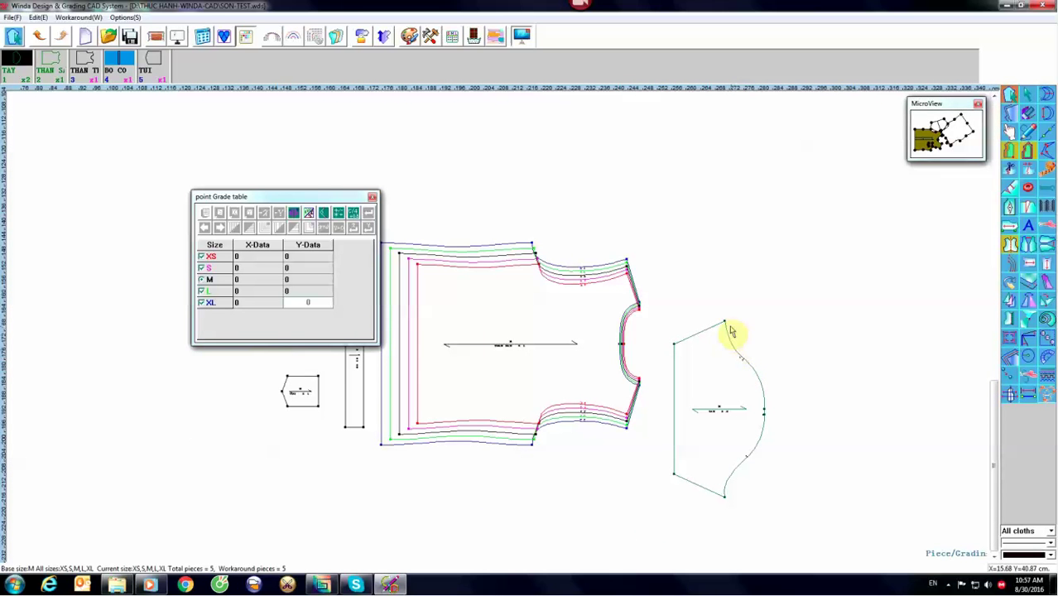
left_click(724, 323)
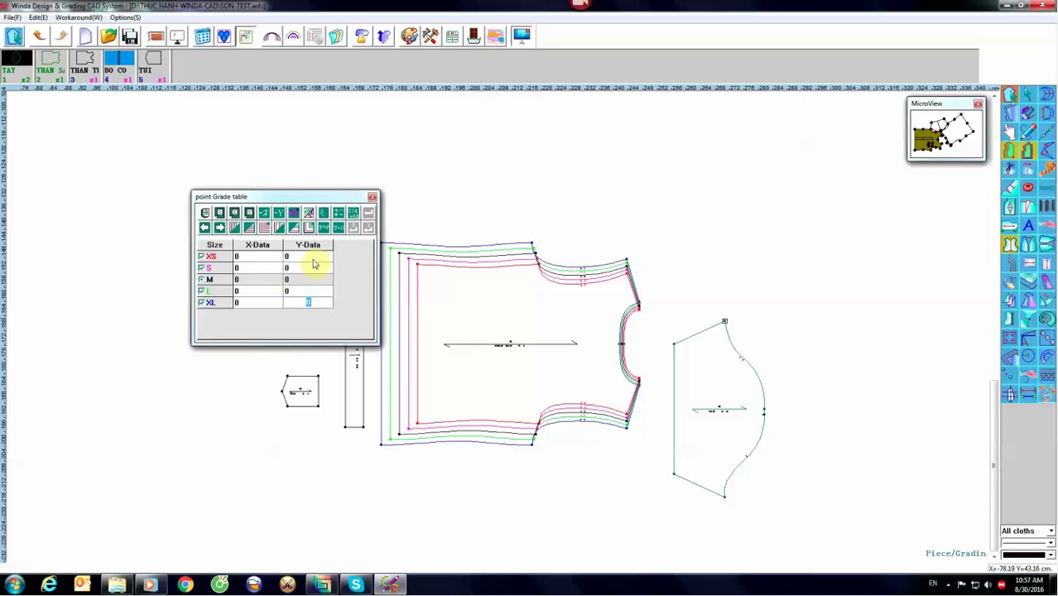
type("1")
key("Return")
type("1")
key("Return")
type("1")
key("Return")
type("1")
key("Return")
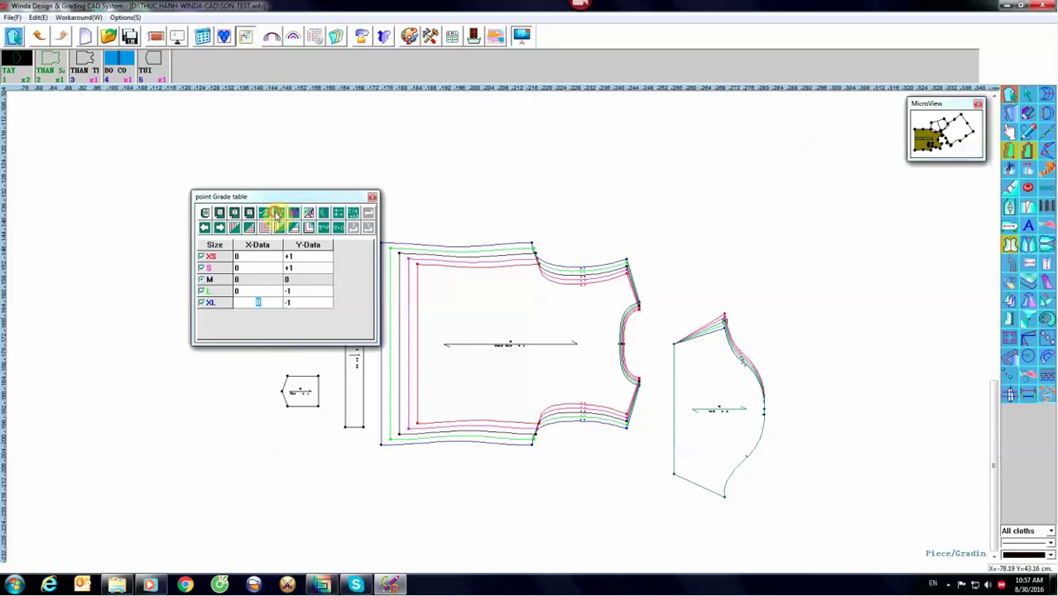
left_click(277, 213)
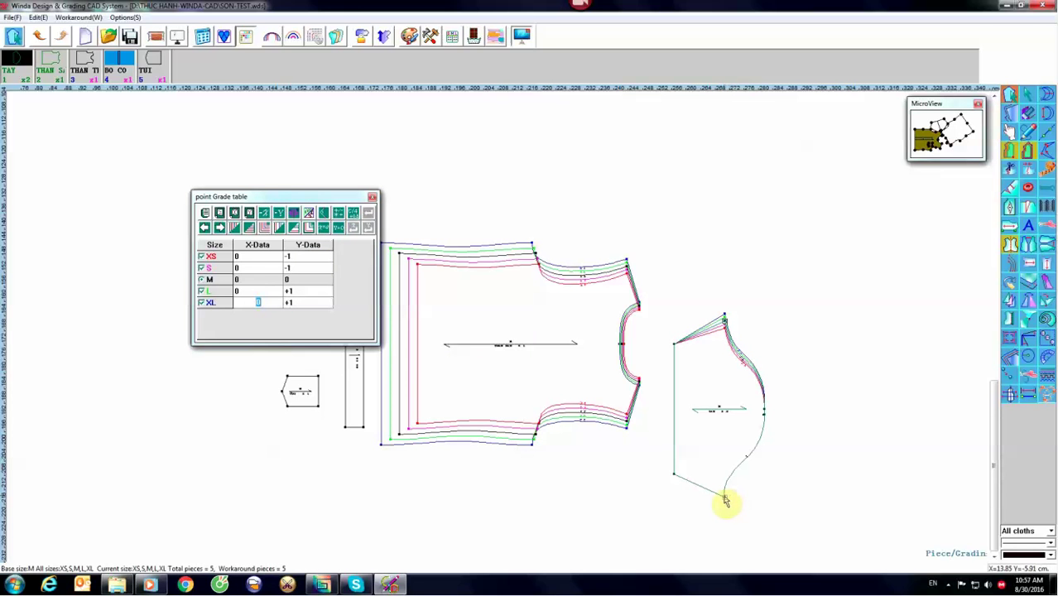
Step: Give the sleeve's bottom point a vertical grade of 1 per size
left_click(724, 500)
left_click(318, 258)
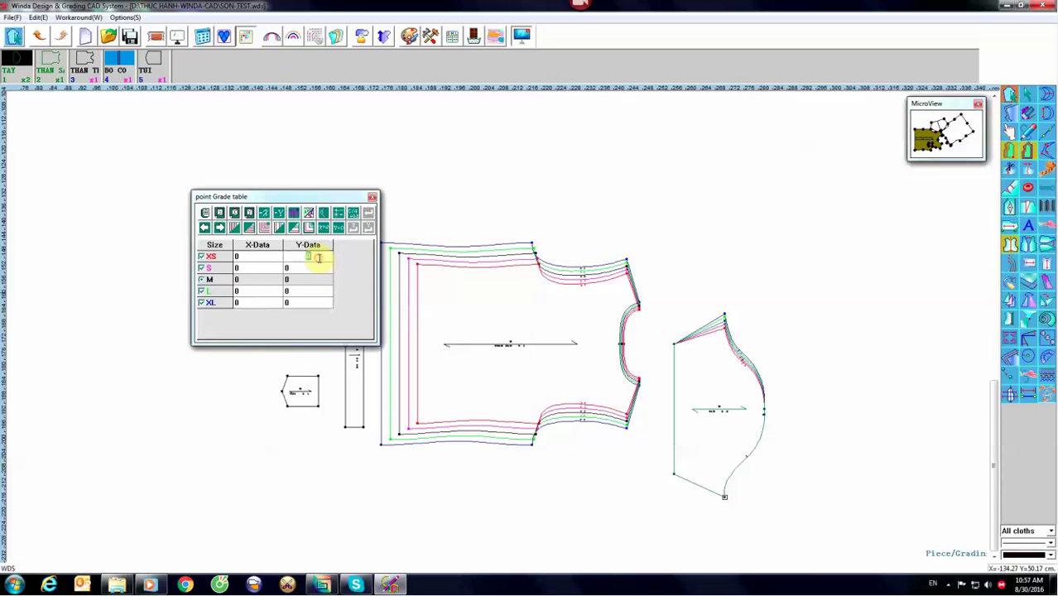
type("1")
key("Return")
key("Return")
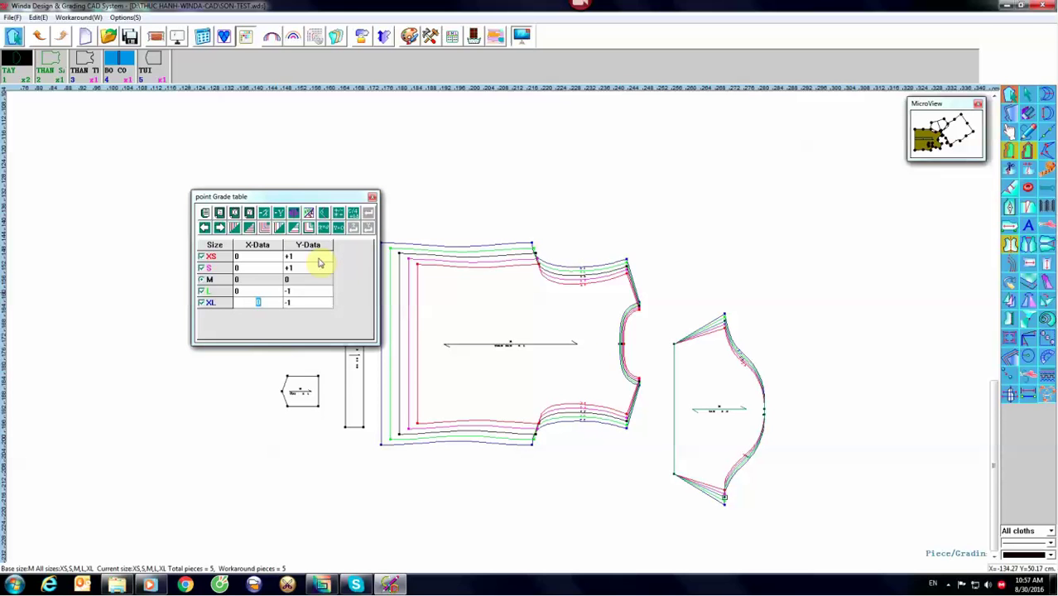
left_click(704, 451)
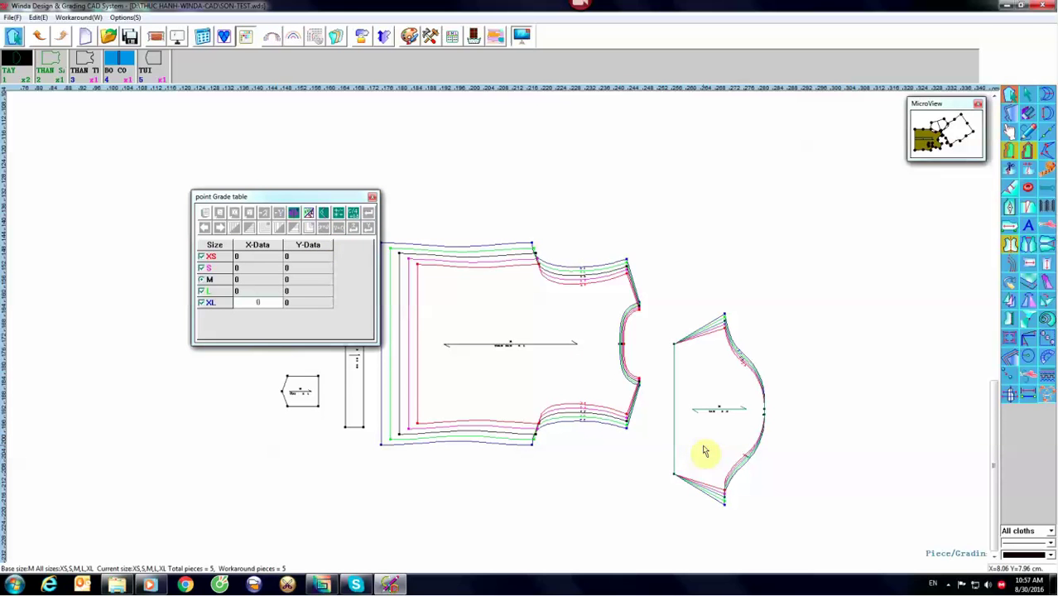
Step: Grade the sleeve's bottom-left corner 1 horizontally and 1 vertically per size
left_click(674, 475)
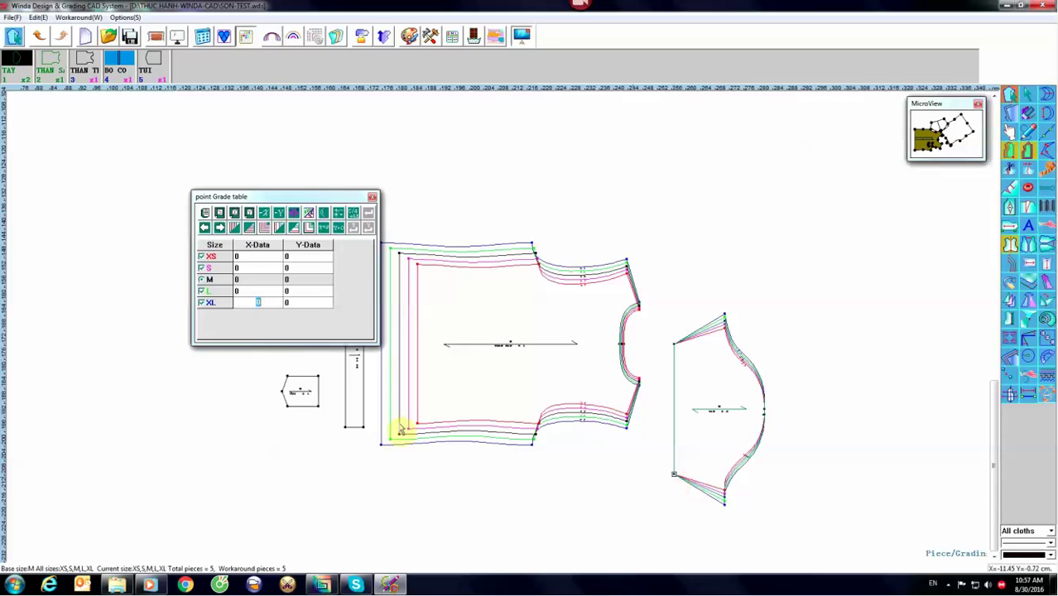
left_click(259, 258)
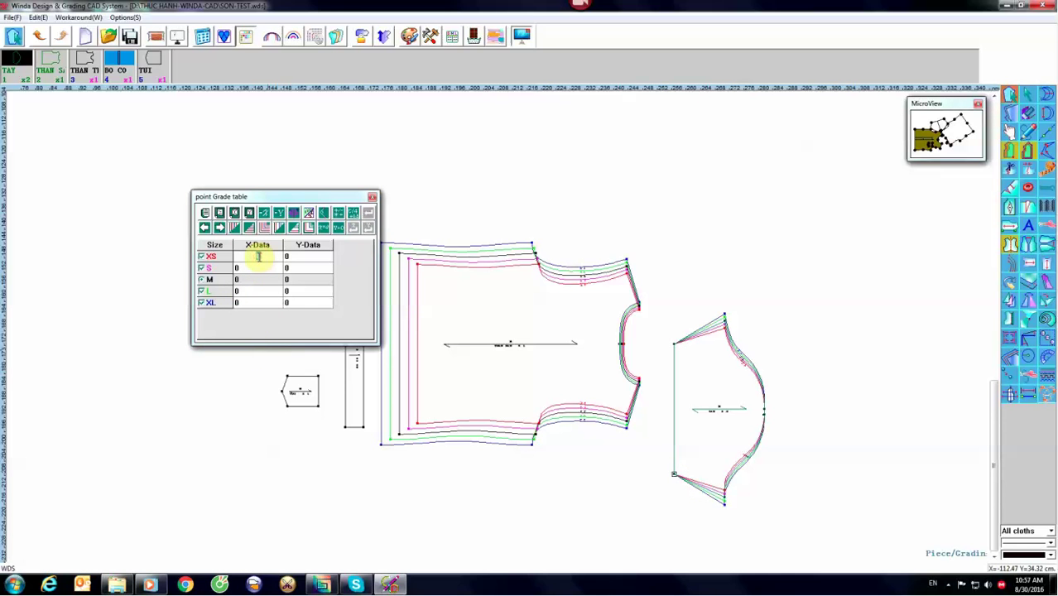
type("1")
key("Return")
type("1")
key("Return")
left_click(309, 256)
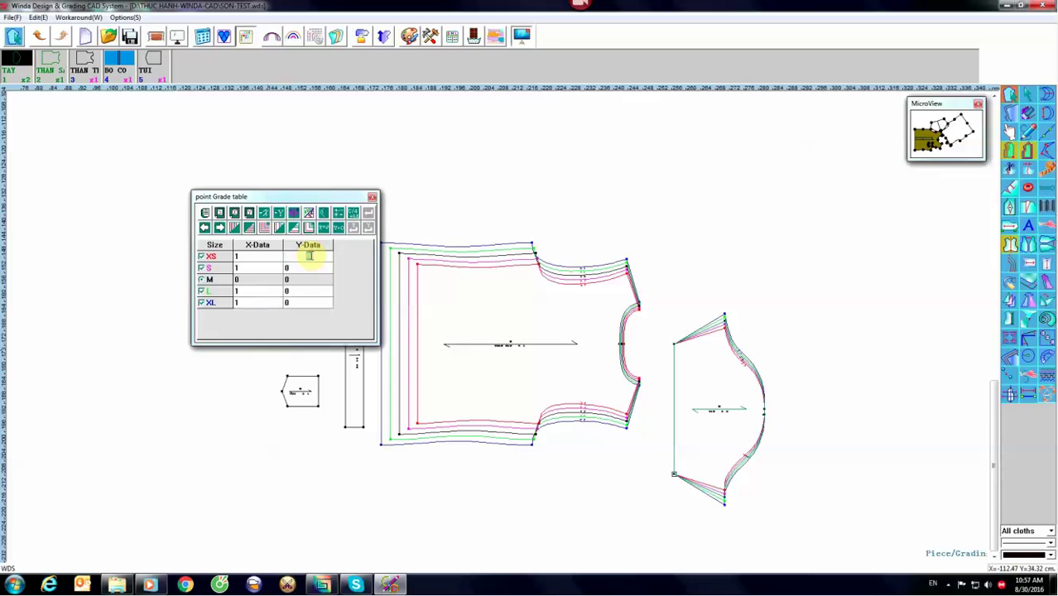
type("1")
key("Return")
type("1")
key("Return")
type("1")
key("Return")
key("Return")
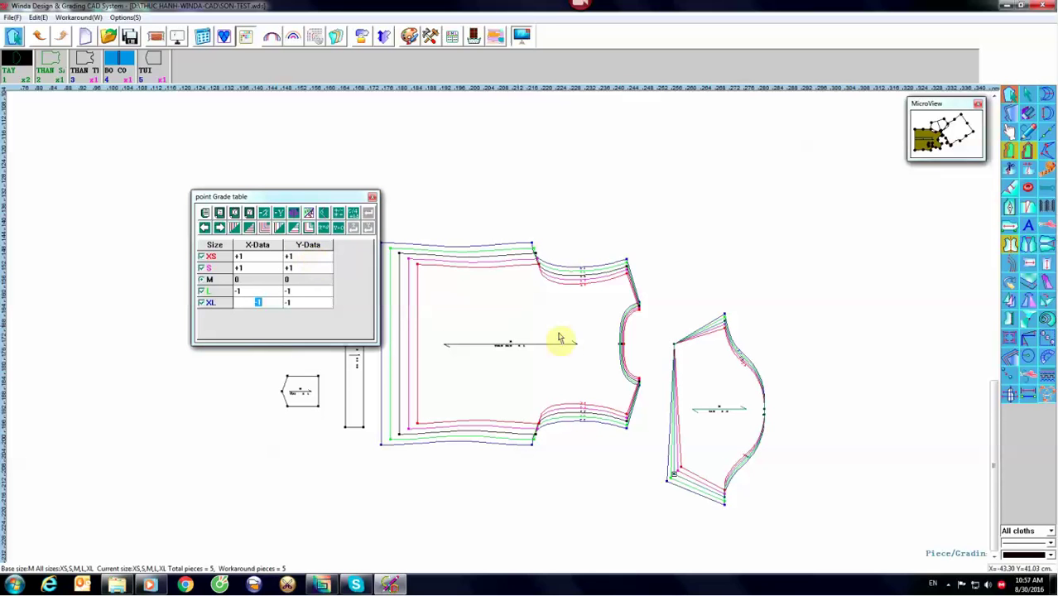
Step: Grade the sleeve's upper-left corner 1 horizontally and 1 vertically, with the vertical direction reversed
left_click(675, 351)
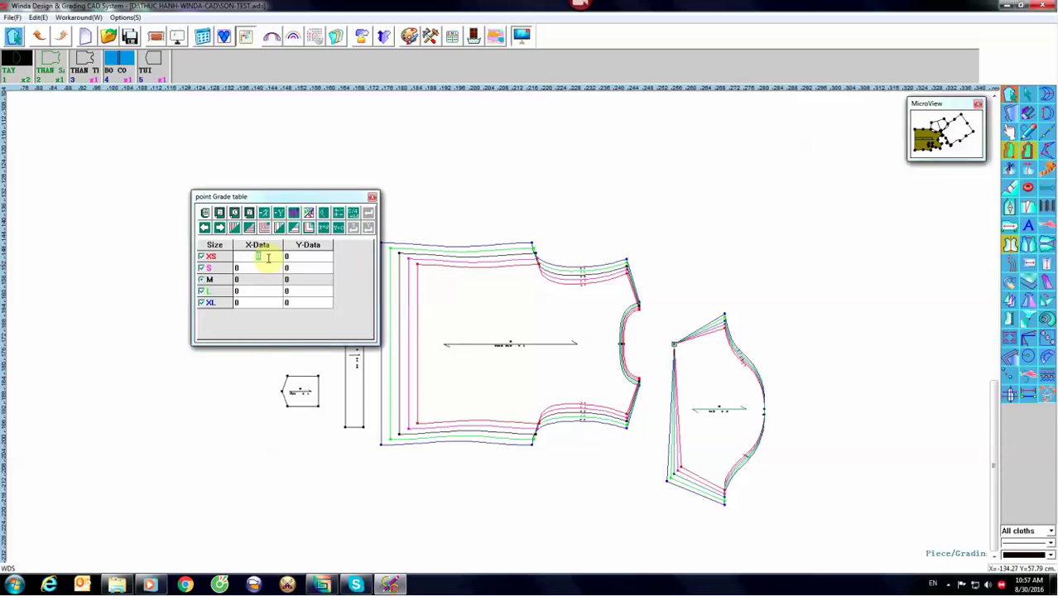
type("1")
key("Return")
left_click(291, 257)
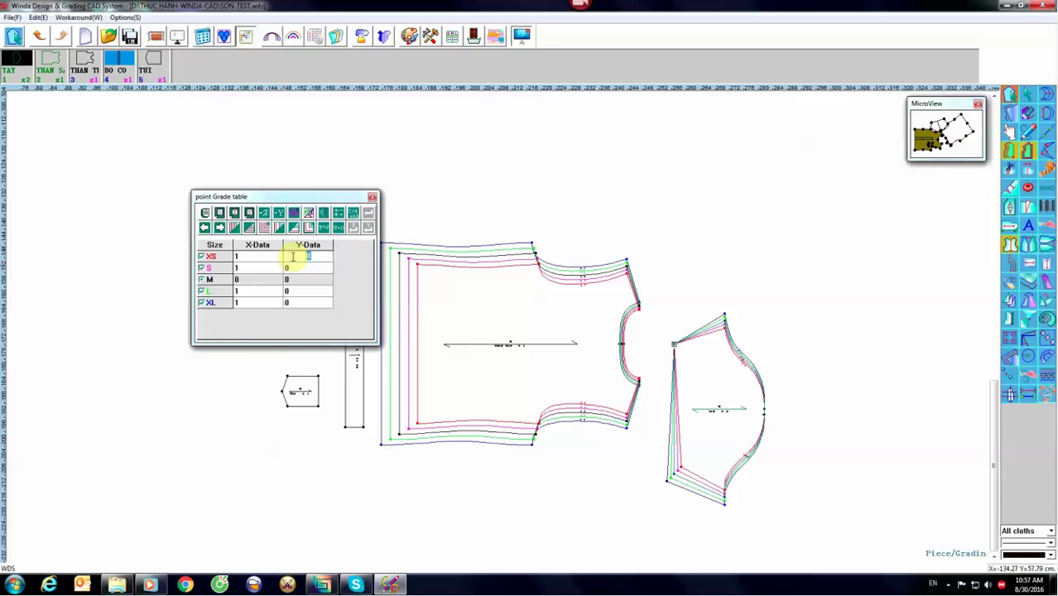
type("1")
key("Return")
key("Return")
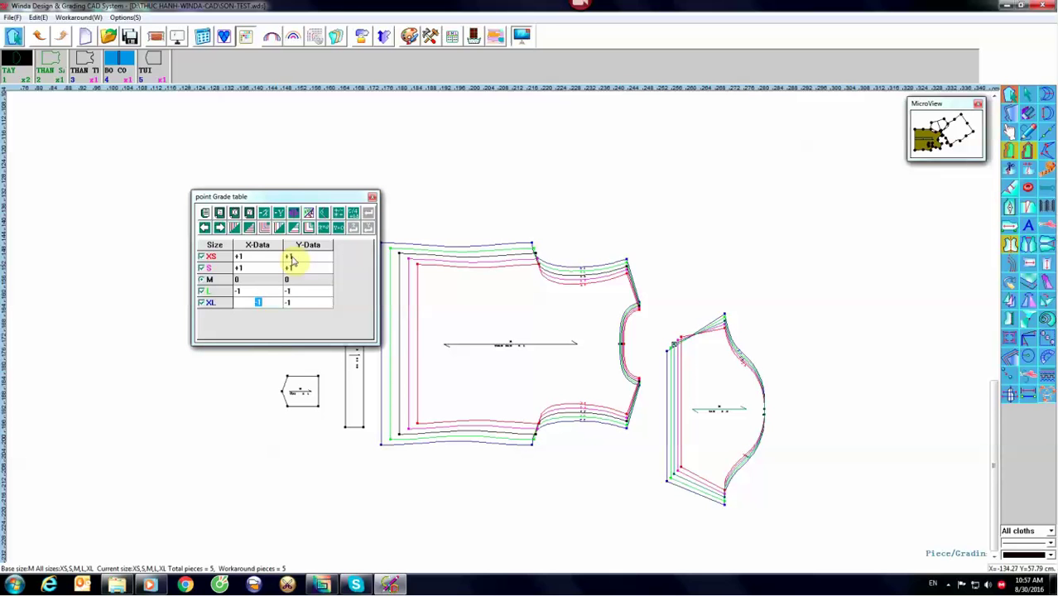
left_click(293, 245)
left_click(279, 212)
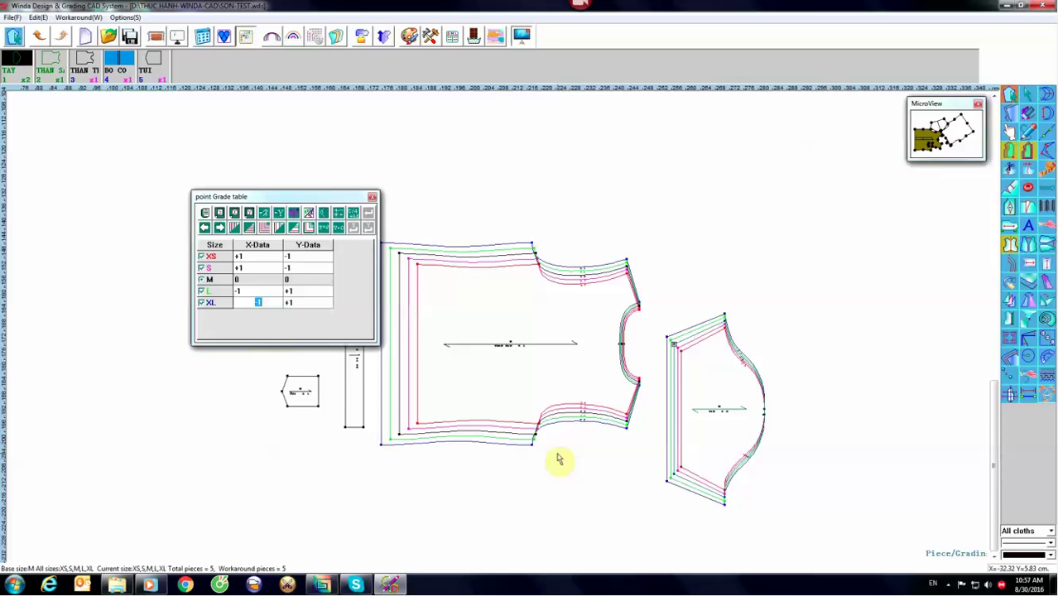
Step: Re-measure the armhole and stretch the sleeve cap to XS 27.46, S 28.08, M 28.71, L 29.36
left_click(819, 357)
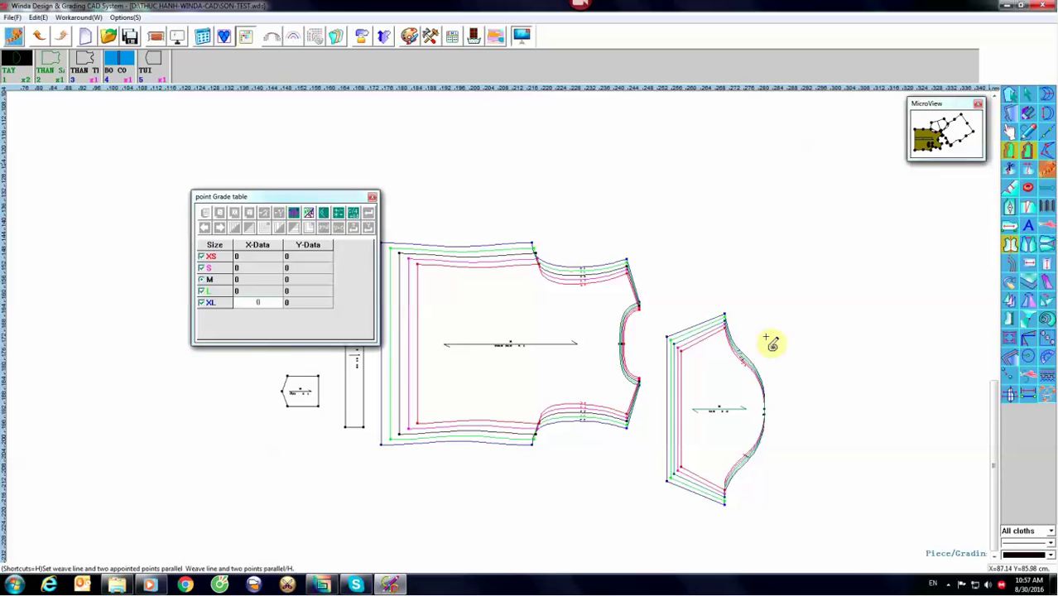
left_click(1045, 97)
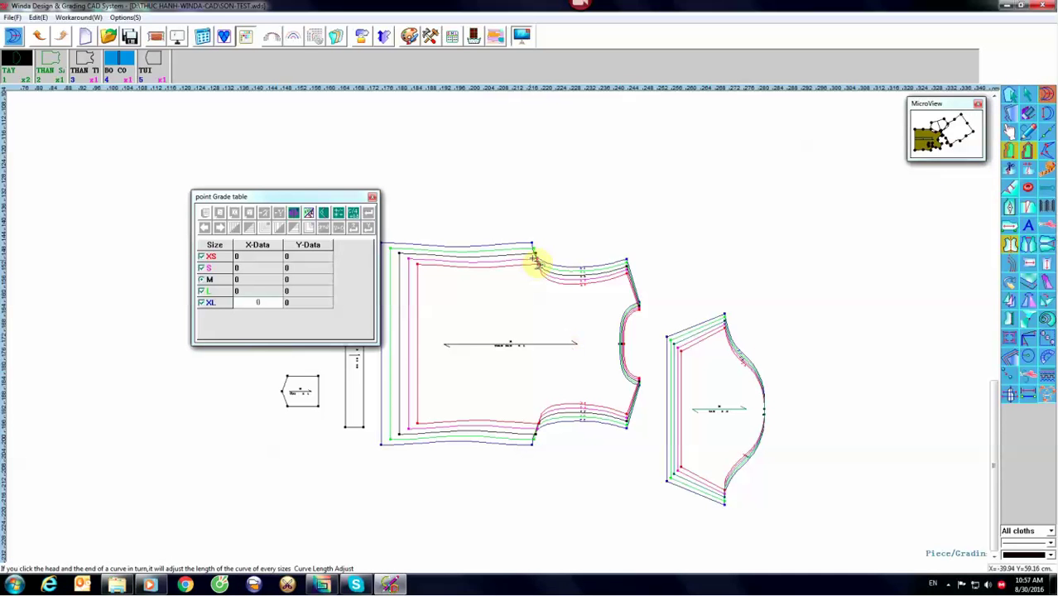
left_click(535, 250)
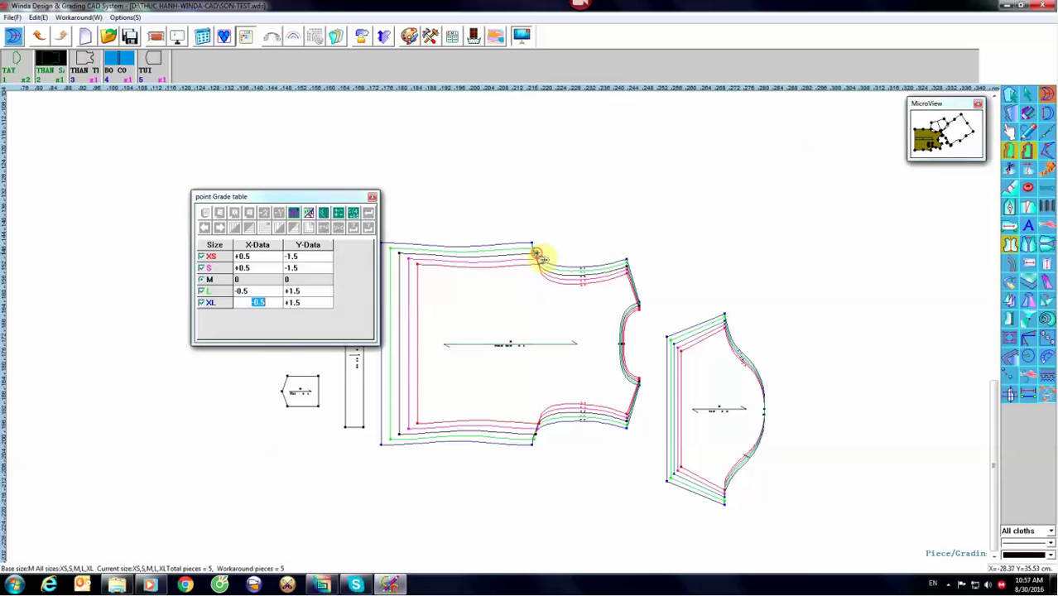
left_click(635, 273)
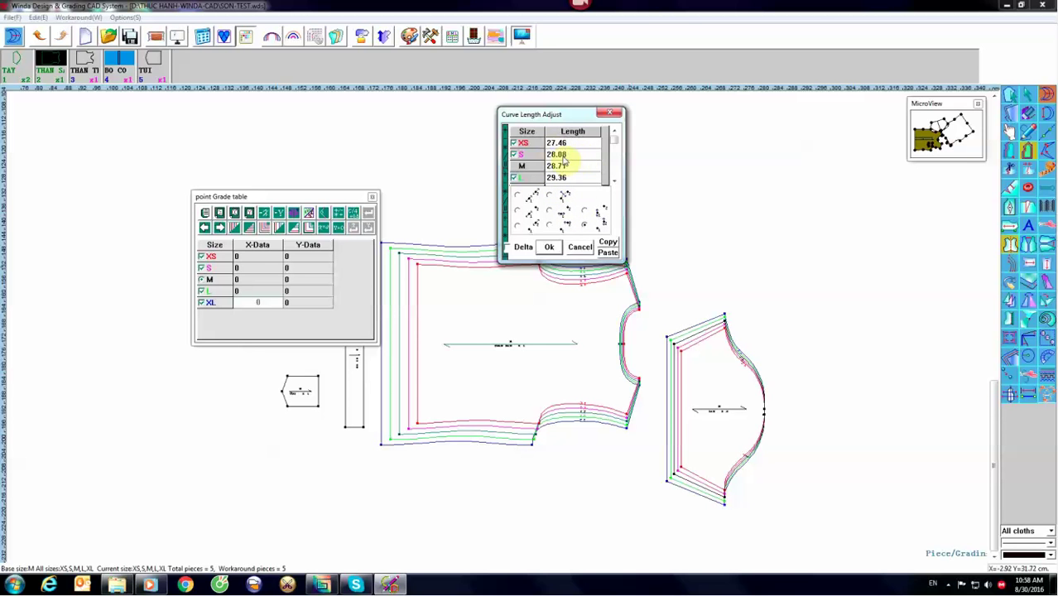
left_click(550, 248)
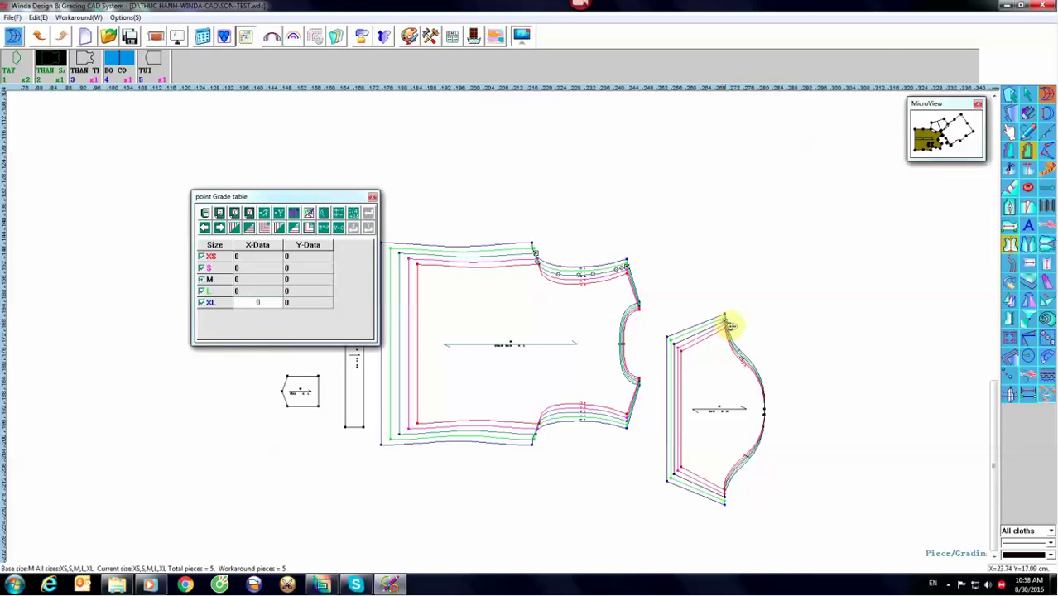
left_click(726, 323)
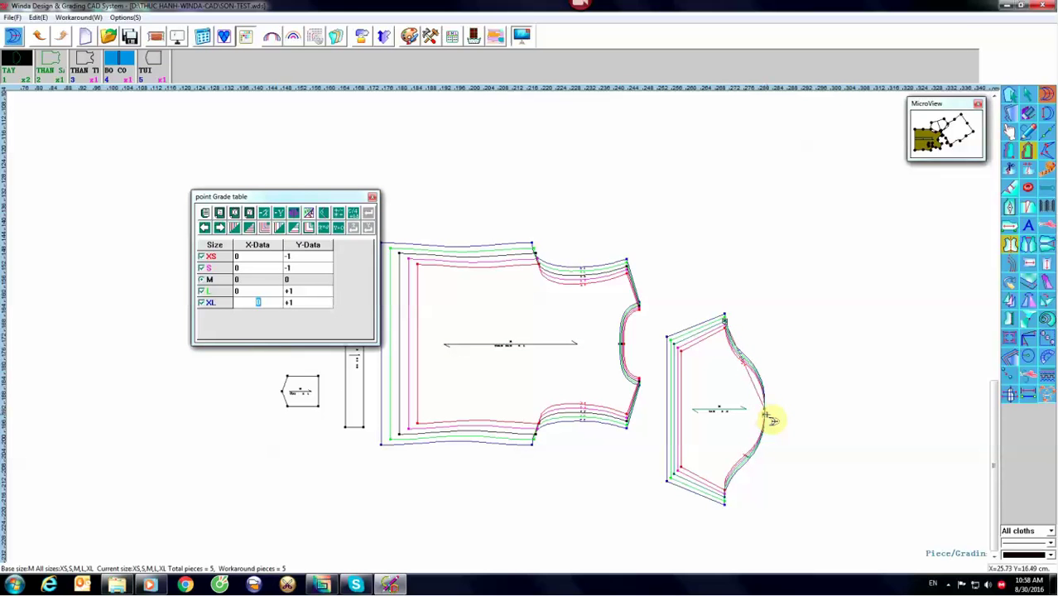
left_click(769, 421)
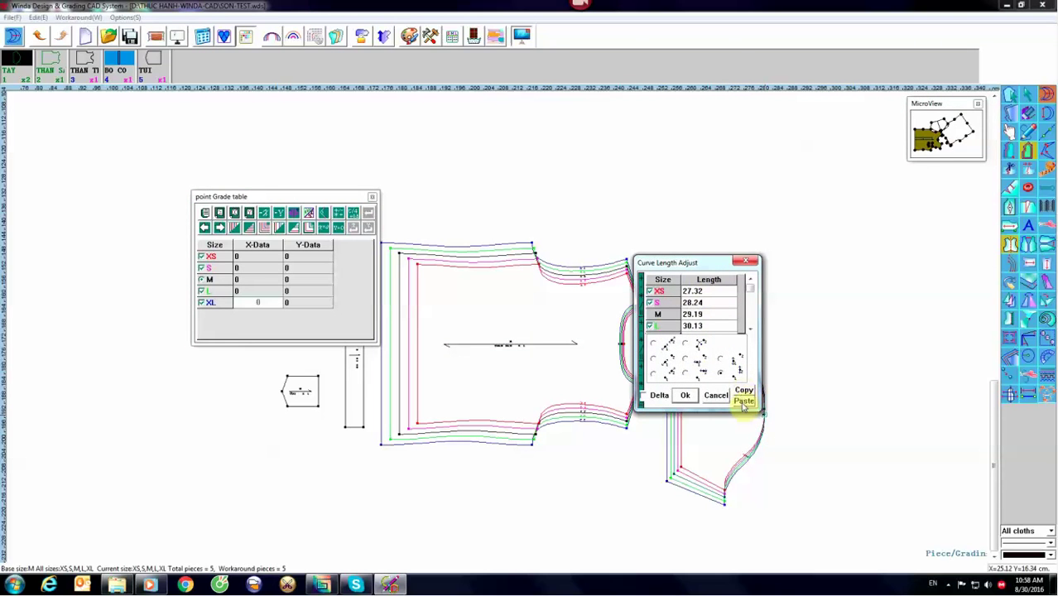
left_click(743, 401)
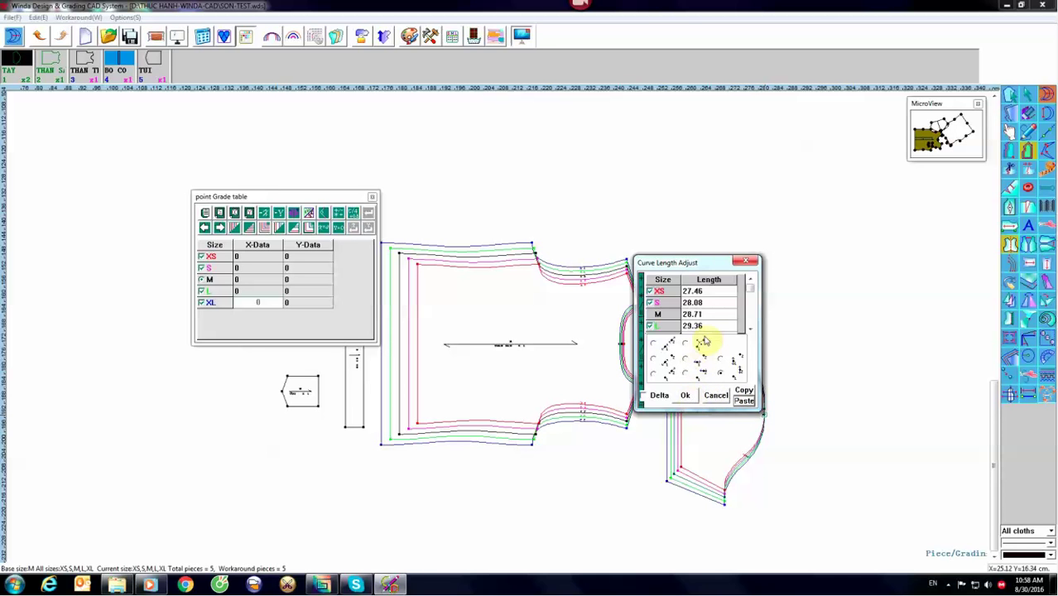
left_click_drag(714, 266, 609, 178)
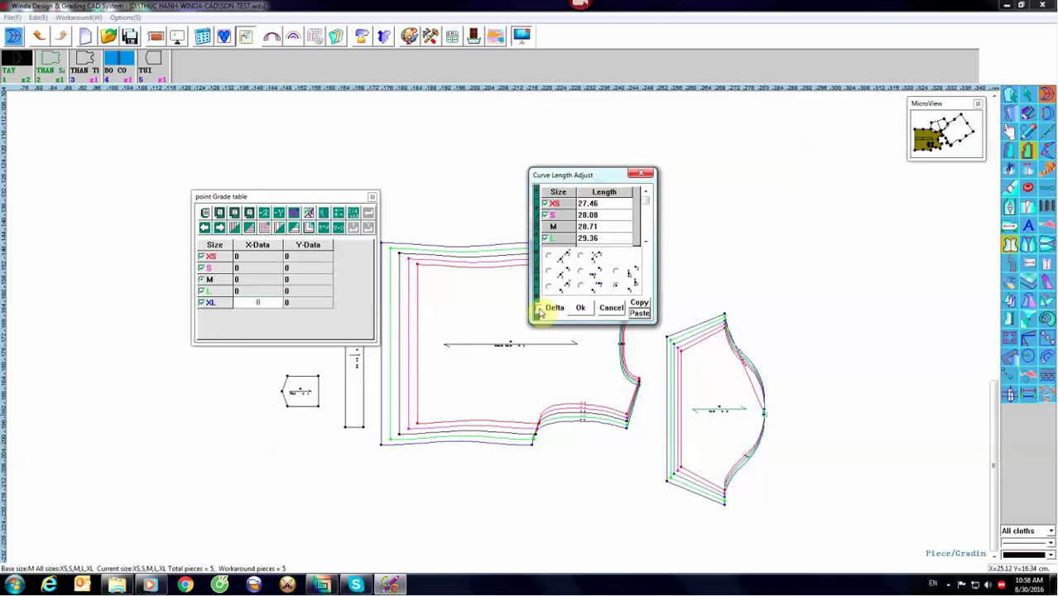
left_click(580, 307)
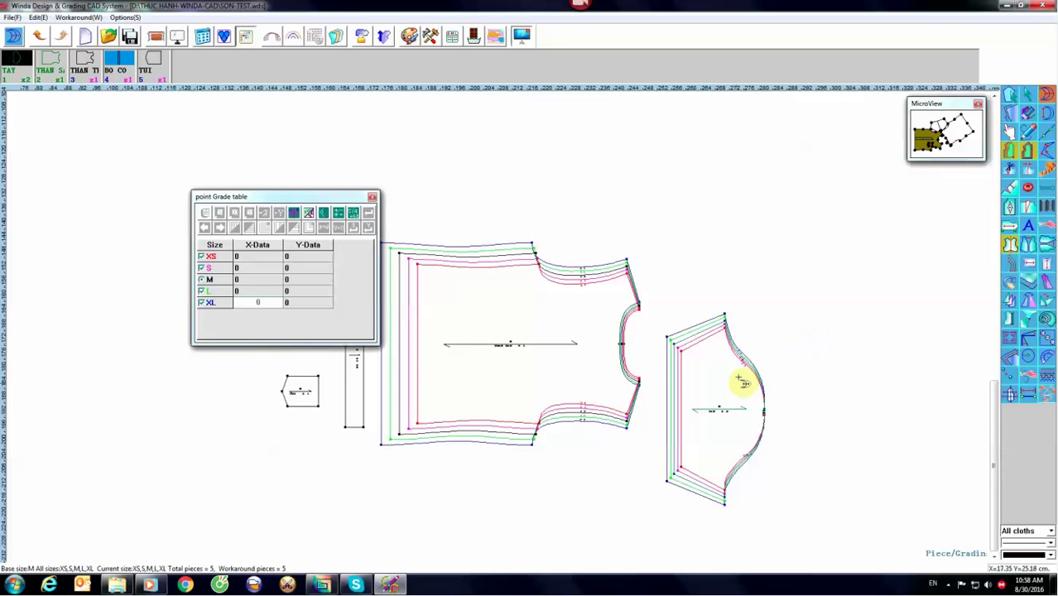
Step: Undo the last change to the sleeve with Withdraw (Ctrl+Z)
scroll(739, 376, "up", 2)
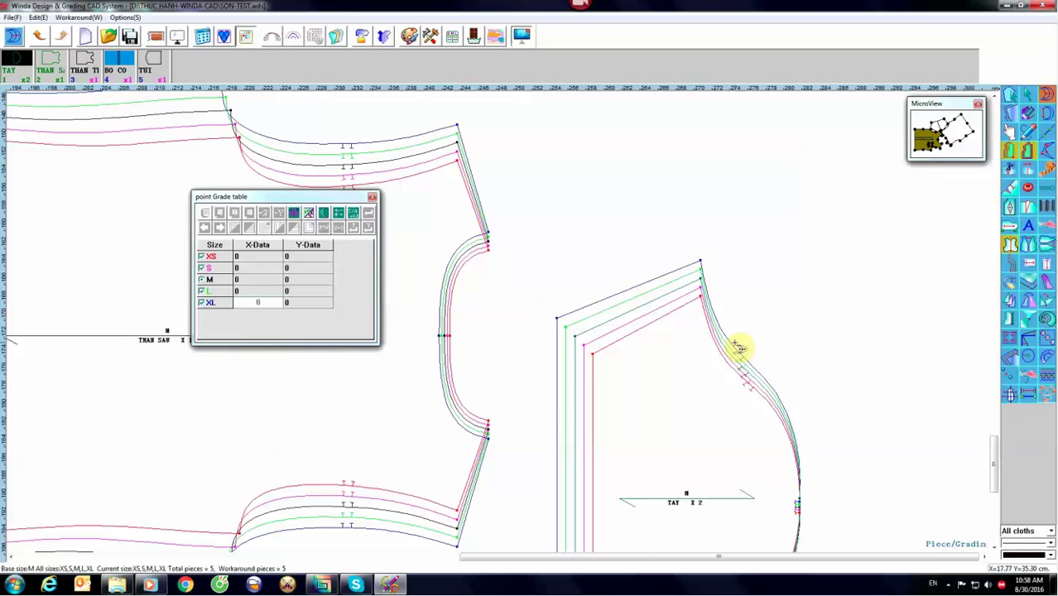
scroll(720, 373, "down", 1)
scroll(753, 464, "up", 1)
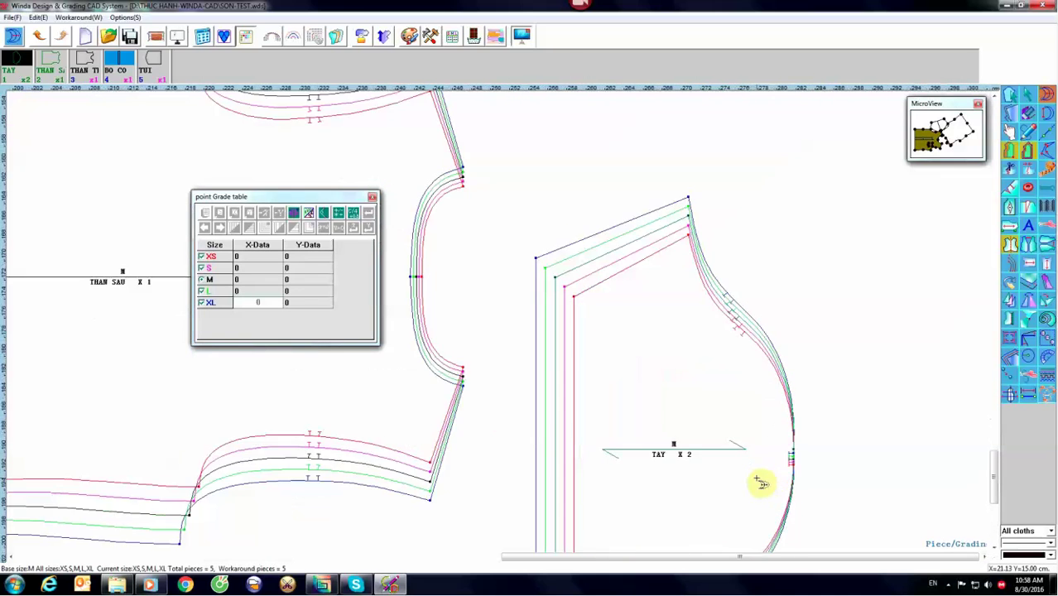
scroll(774, 480, "up", 1)
scroll(813, 470, "up", 1)
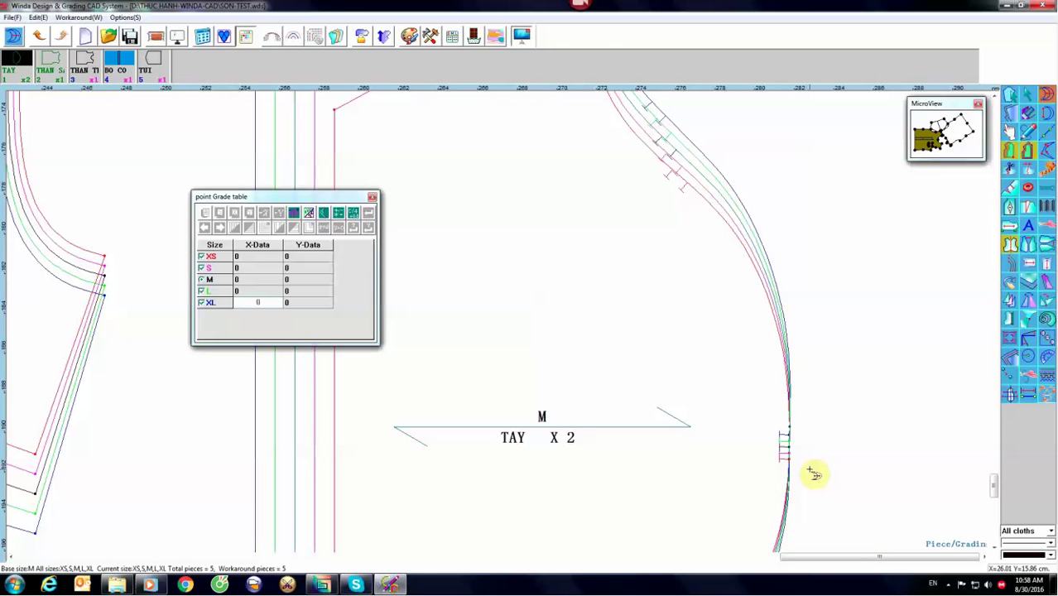
scroll(813, 473, "down", 2)
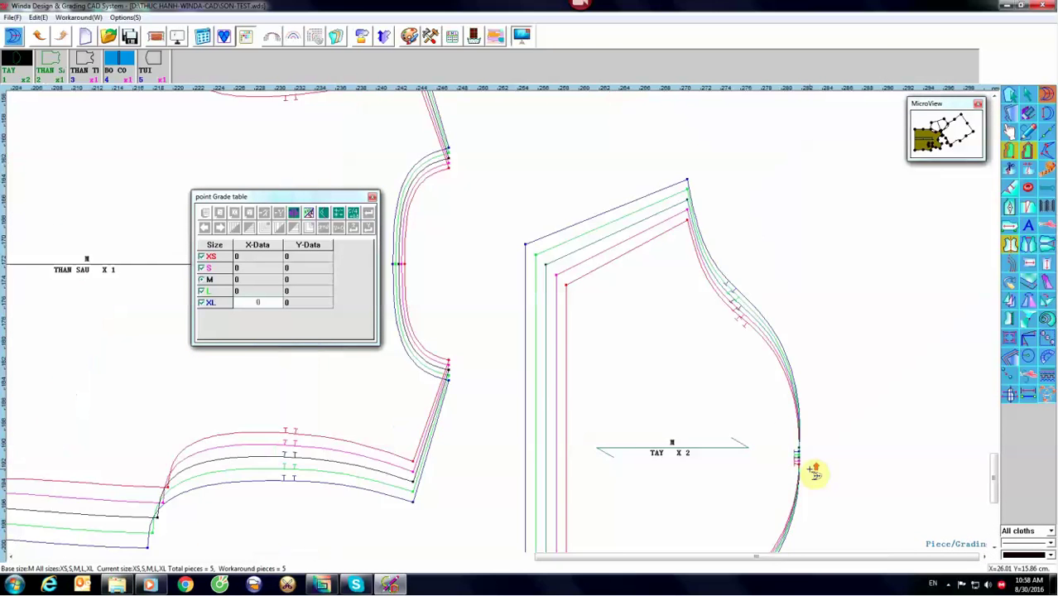
scroll(813, 472, "up", 1)
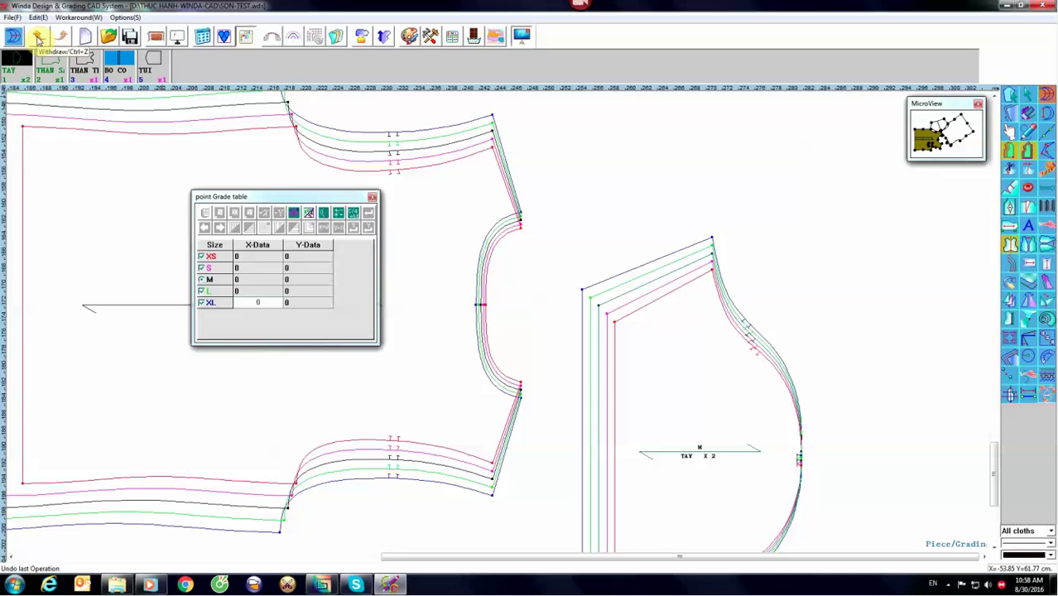
left_click(38, 39)
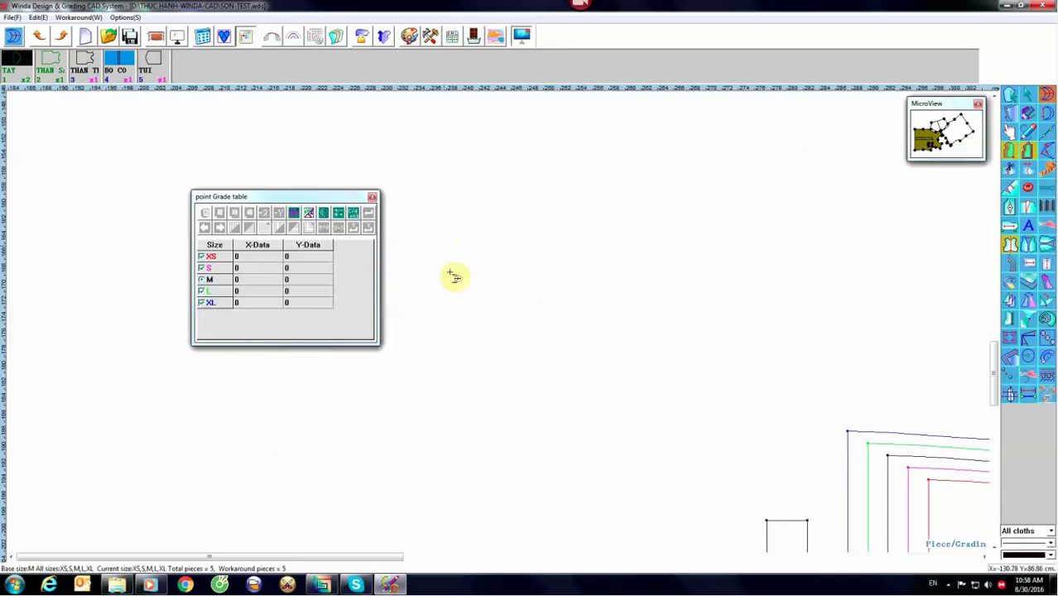
scroll(668, 369, "down", 1)
scroll(757, 397, "up", 1)
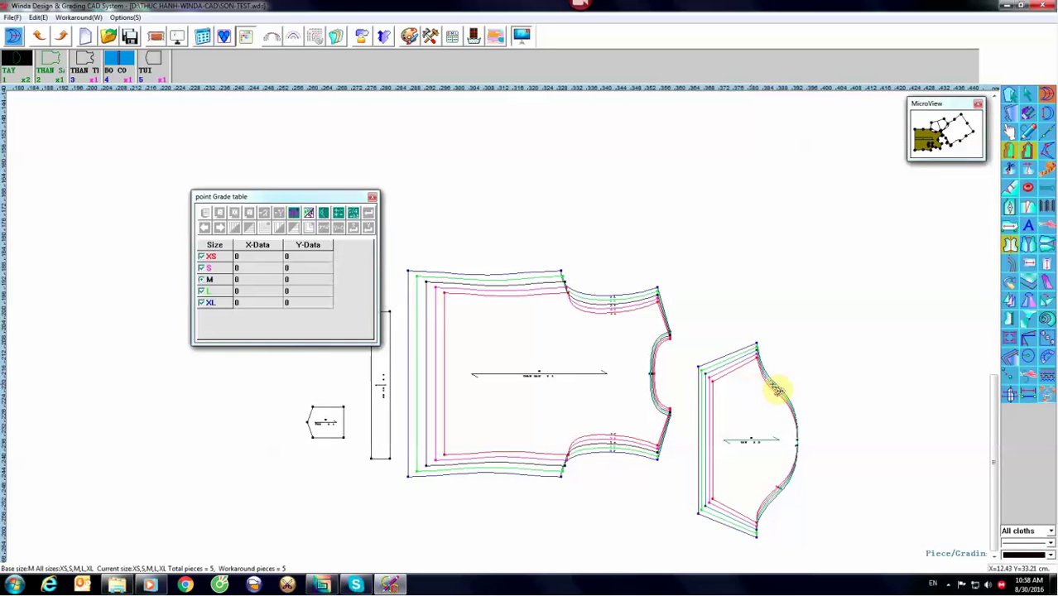
scroll(773, 390, "up", 1)
scroll(778, 390, "up", 1)
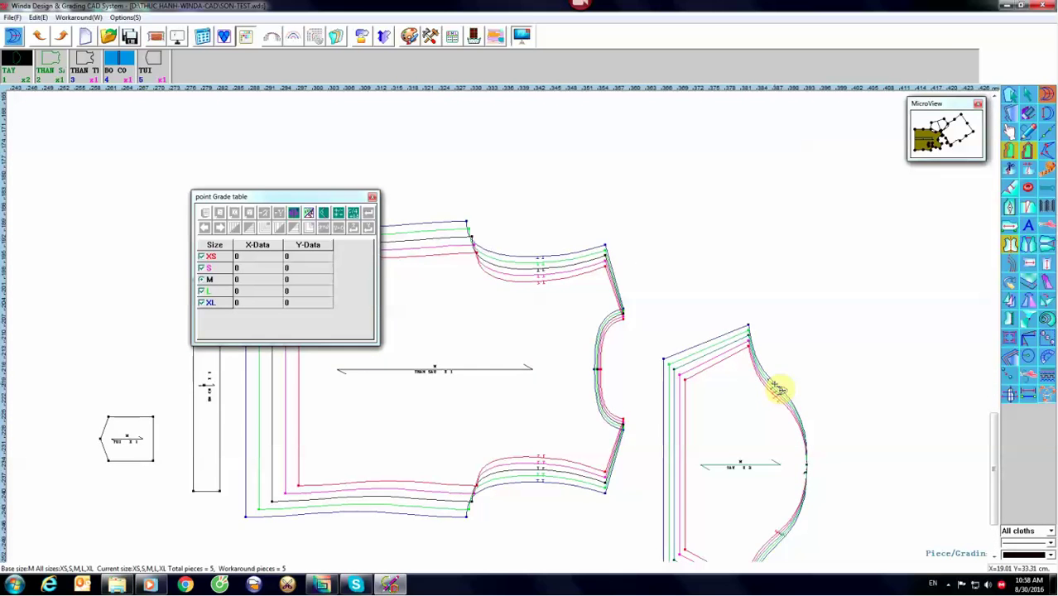
scroll(778, 389, "up", 1)
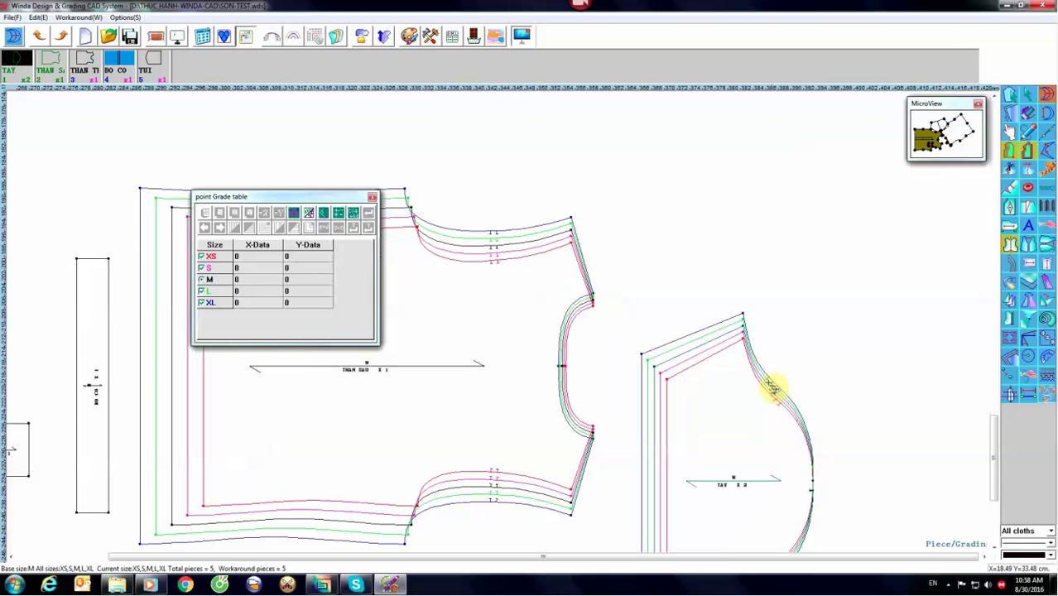
left_click(1009, 131)
Step: Move the sleeve beside the back bodice and match its cap to the armhole (XS 27.46–L 29.36)
left_click_drag(771, 399, 724, 288)
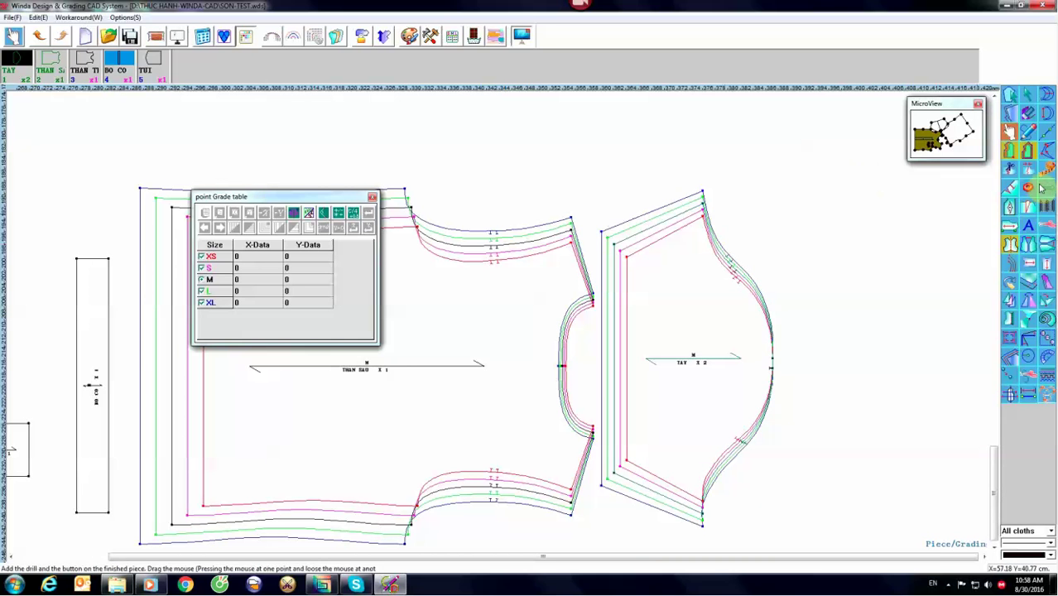
left_click(1046, 95)
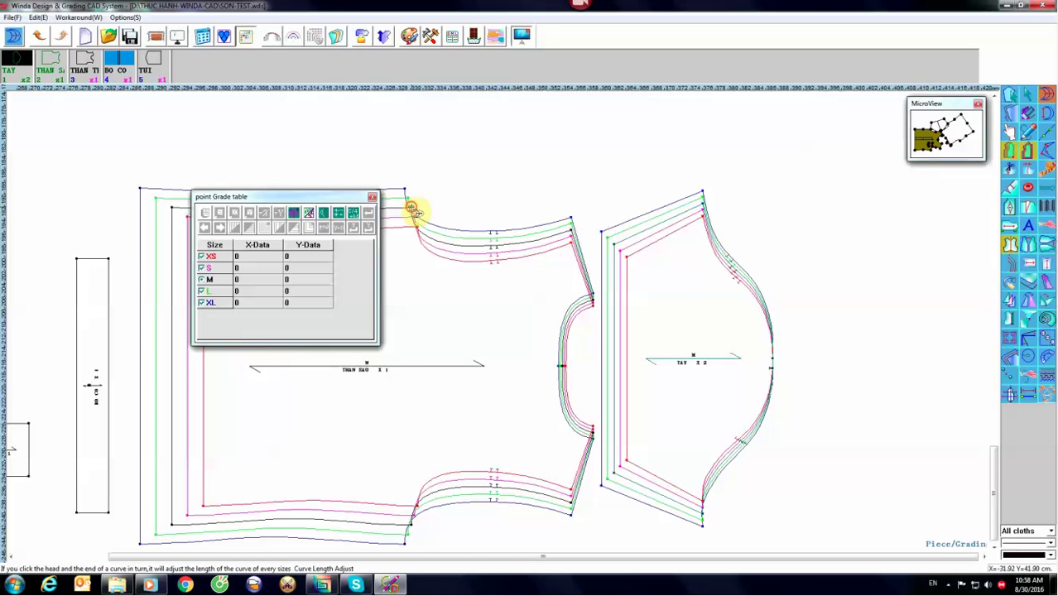
left_click(411, 208)
left_click(571, 223)
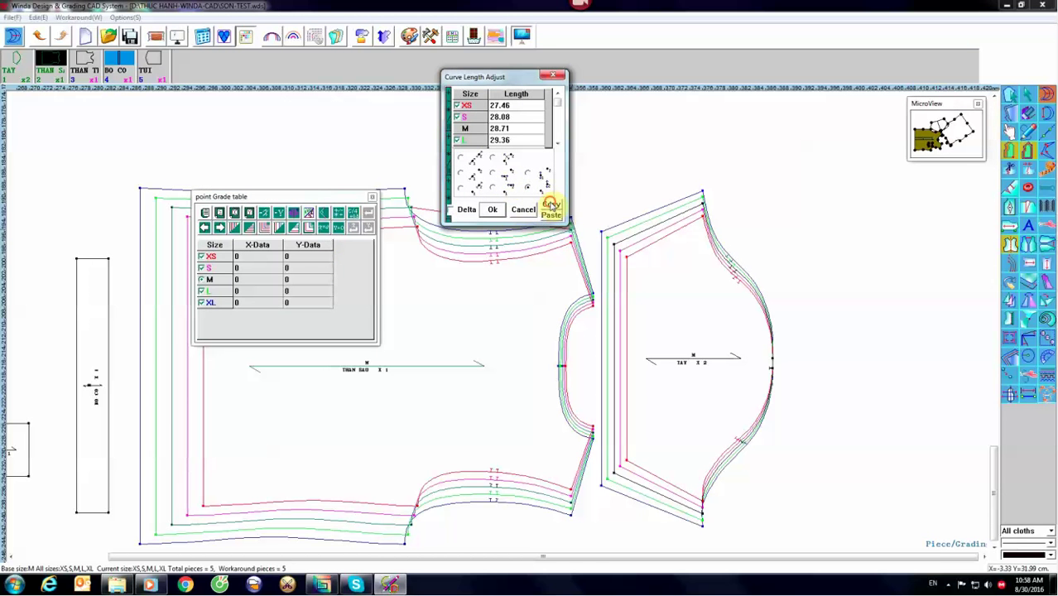
left_click(491, 210)
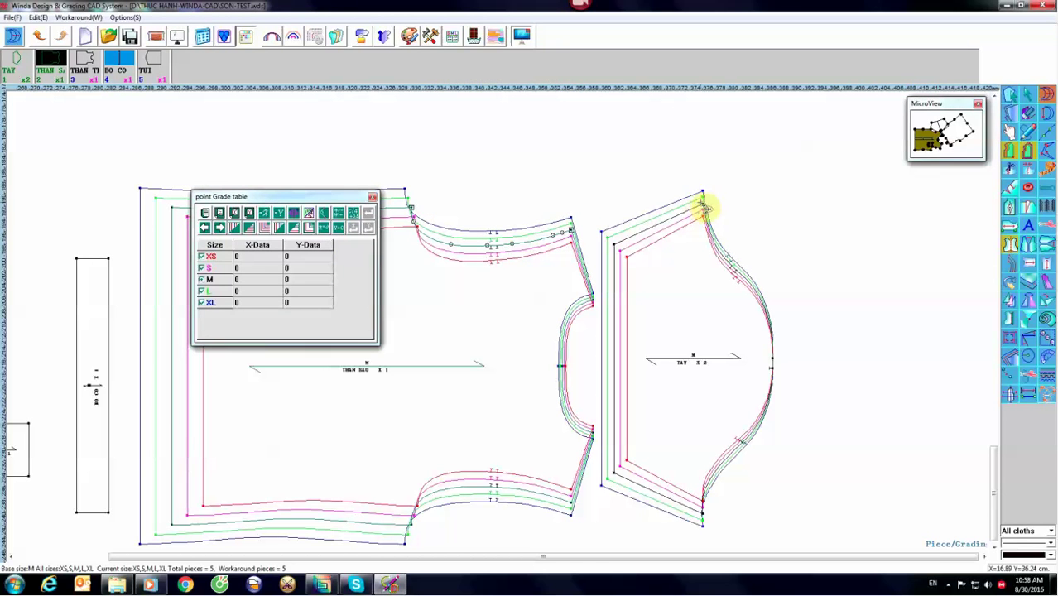
left_click(704, 207)
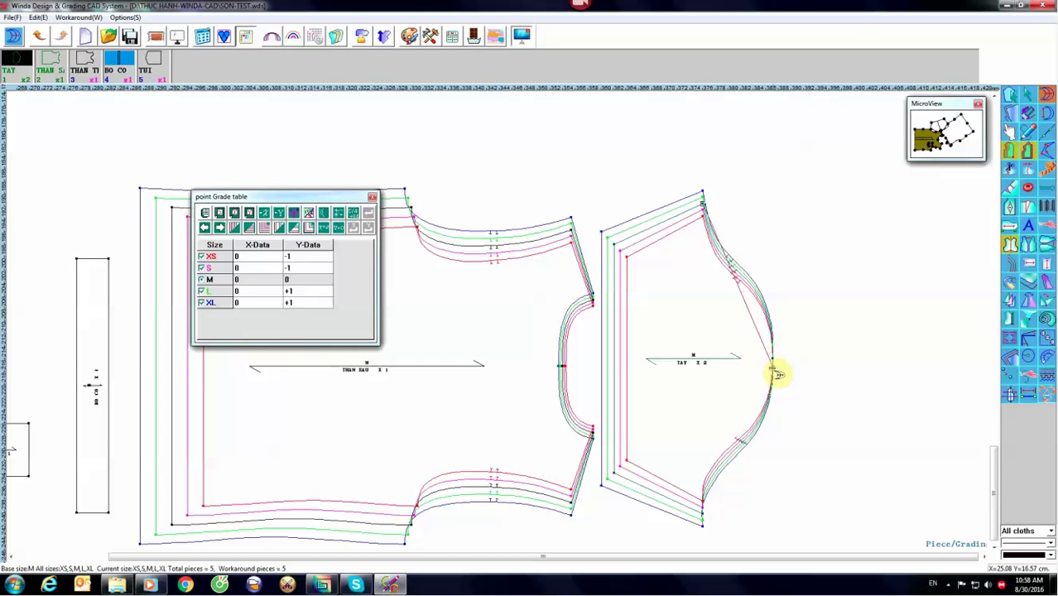
left_click(772, 366)
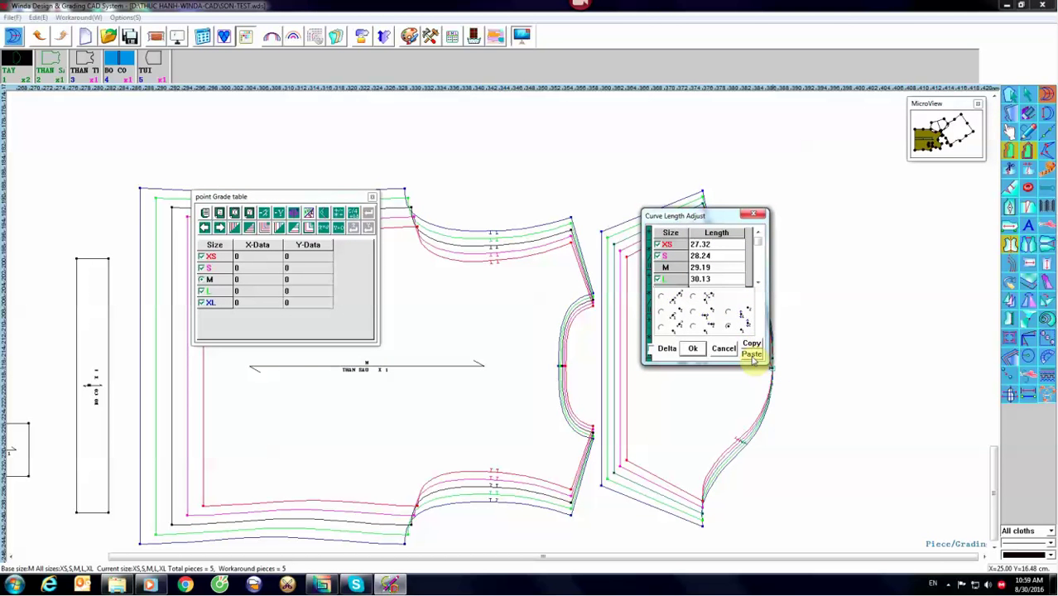
left_click(727, 311)
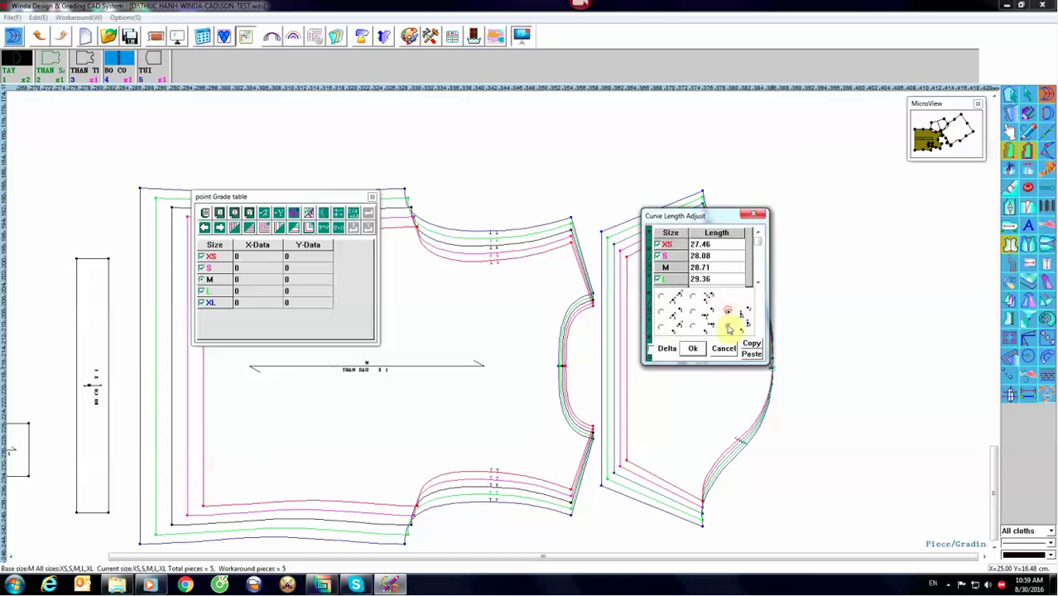
left_click_drag(728, 215, 547, 259)
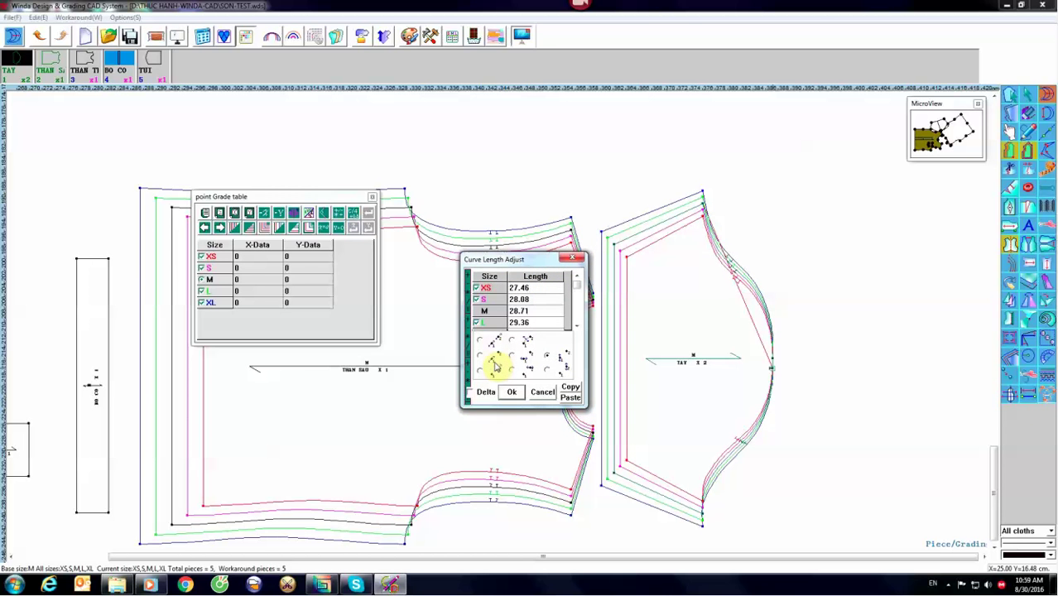
left_click(511, 392)
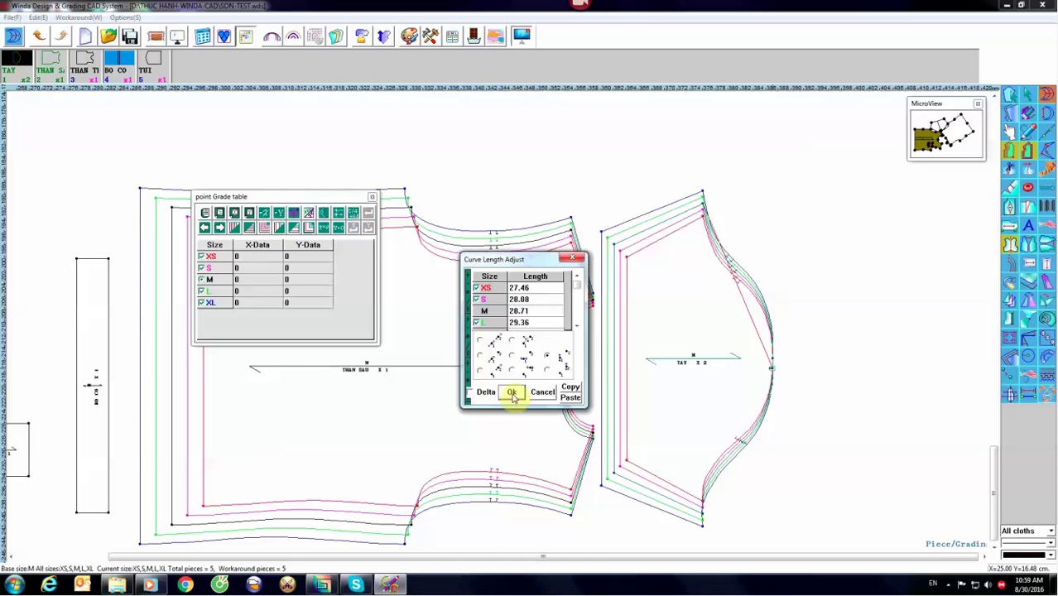
left_click(512, 393)
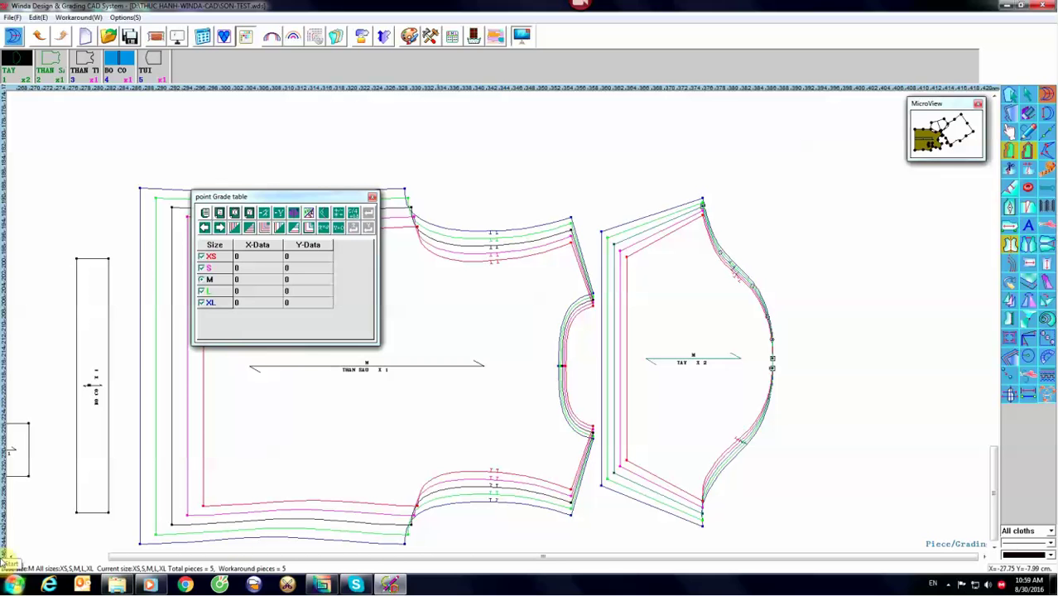
right_click(824, 290)
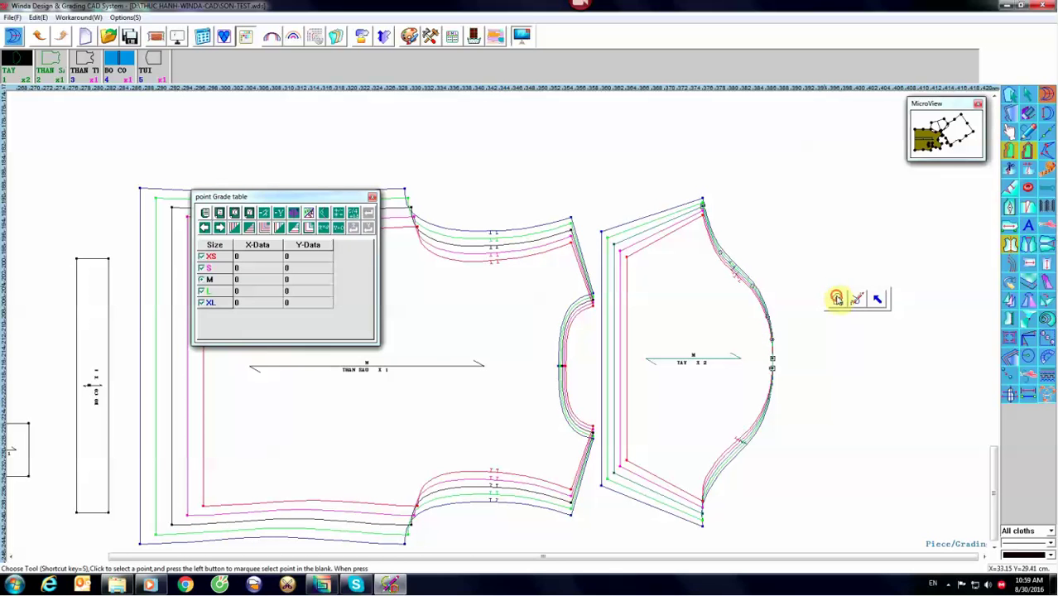
left_click(1048, 170)
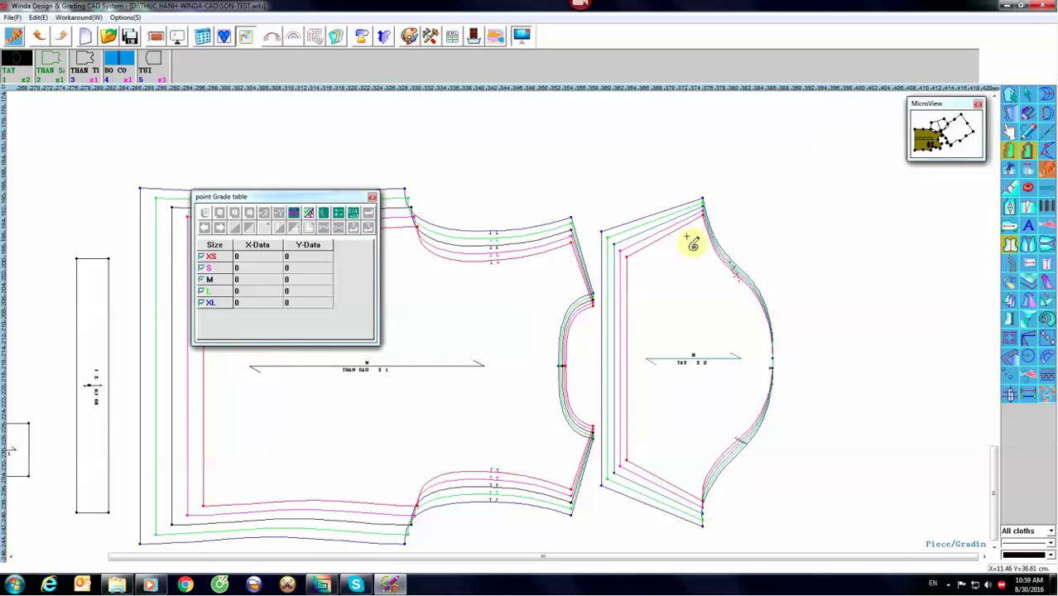
left_click(415, 214)
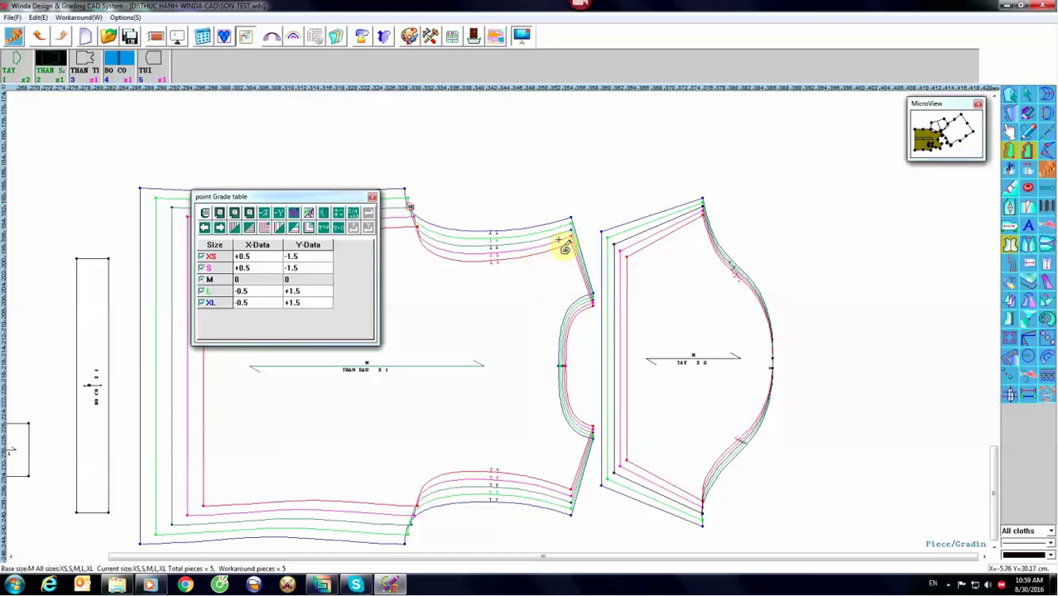
left_click(567, 245)
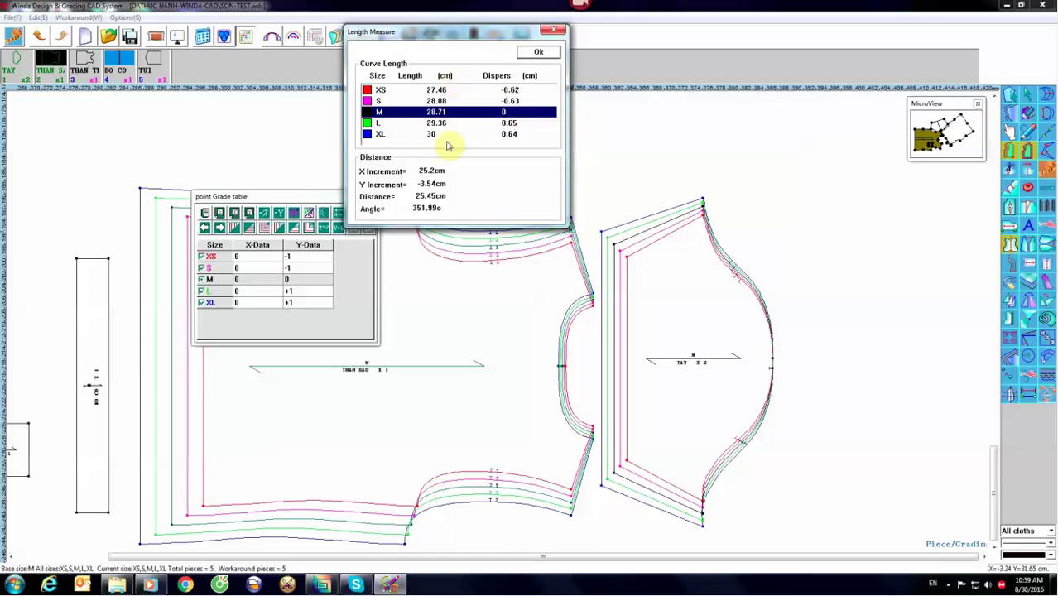
left_click(538, 52)
left_click(704, 209)
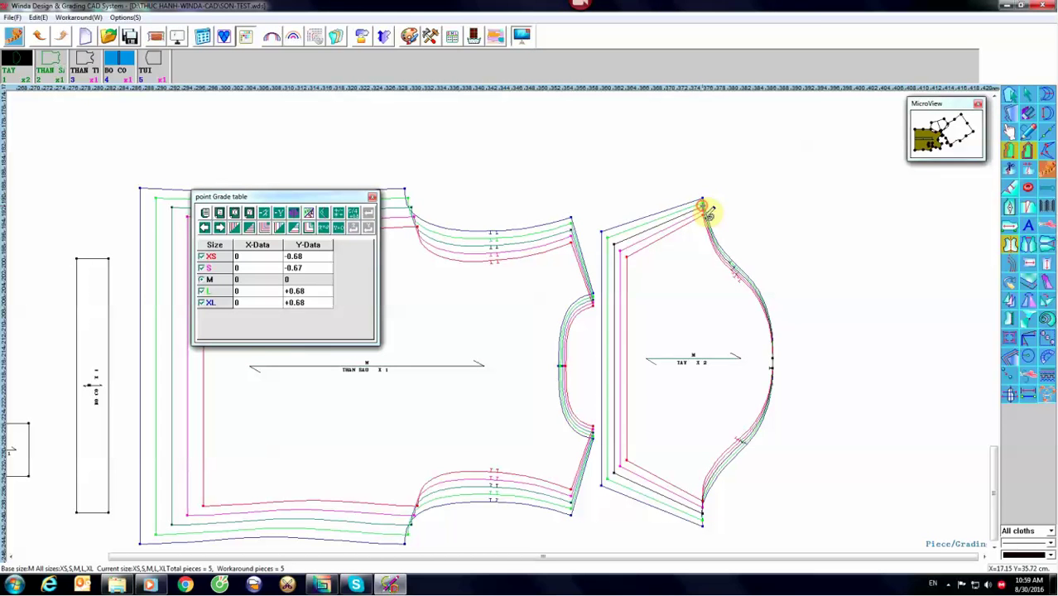
left_click_drag(777, 369, 779, 377)
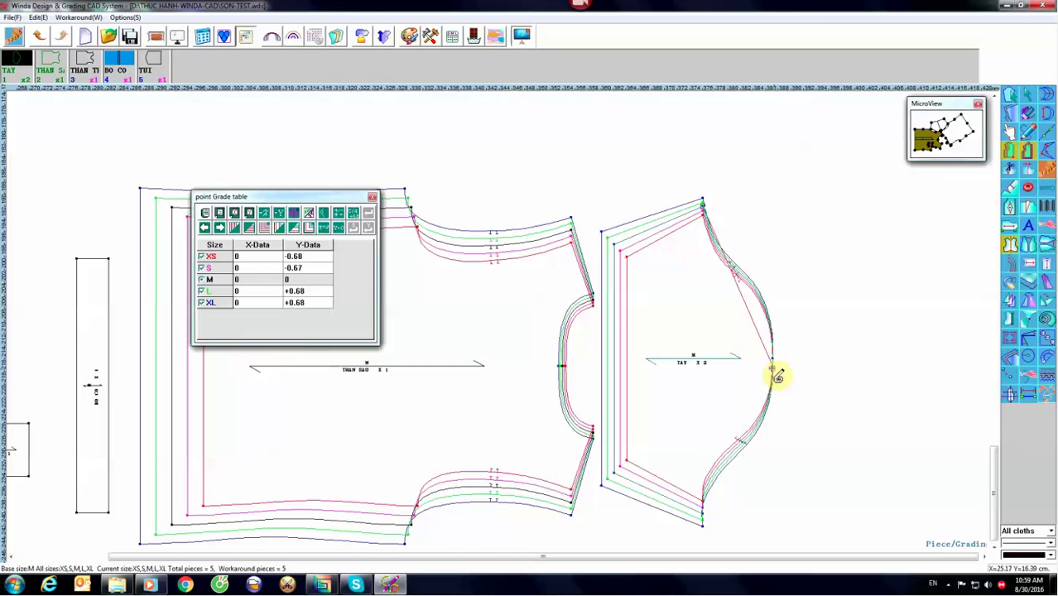
left_click(778, 374)
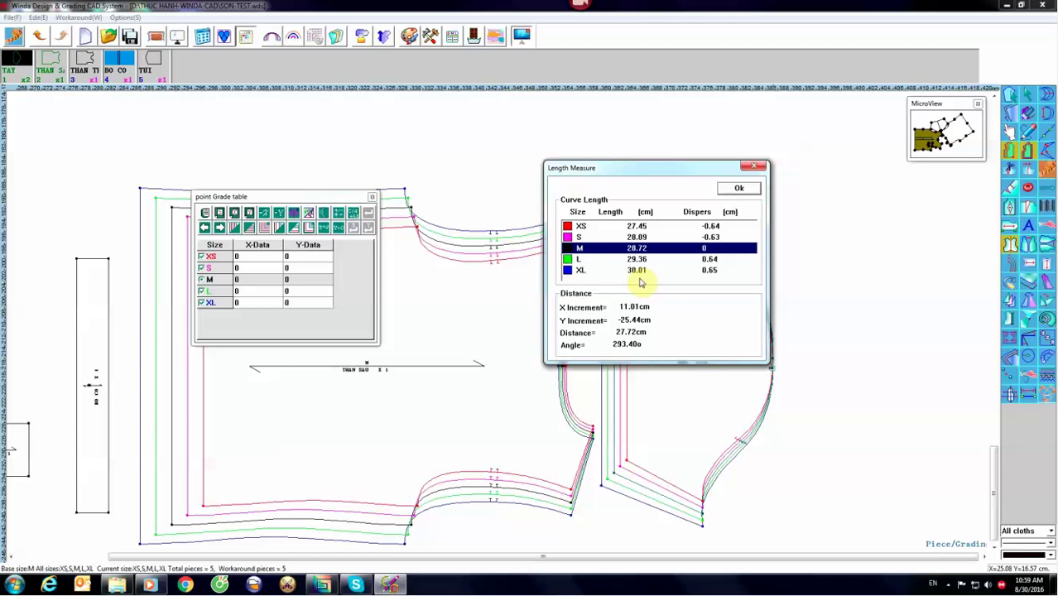
left_click(750, 189)
left_click(408, 202)
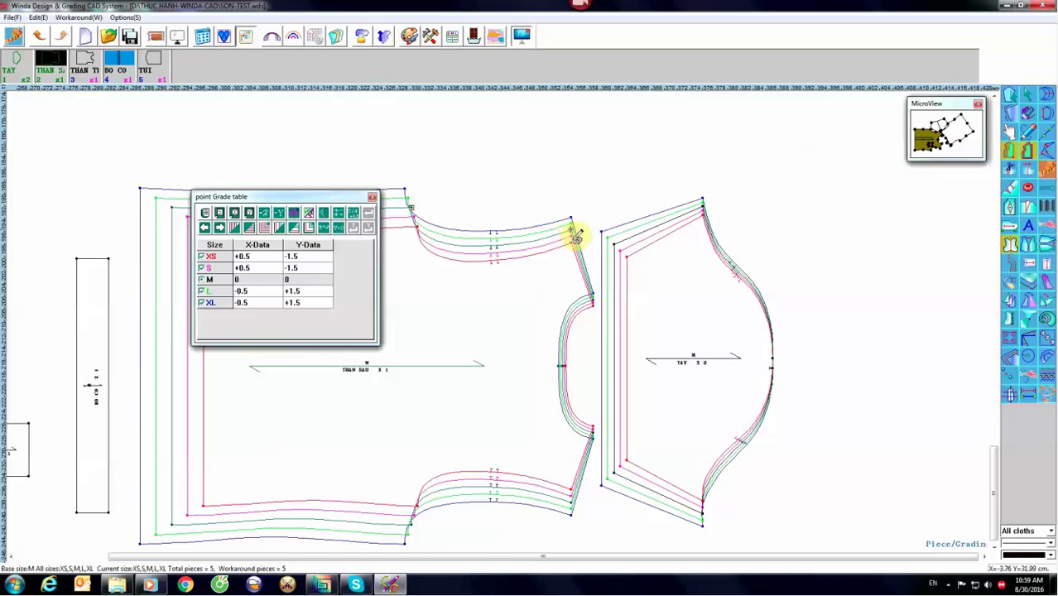
left_click(569, 230)
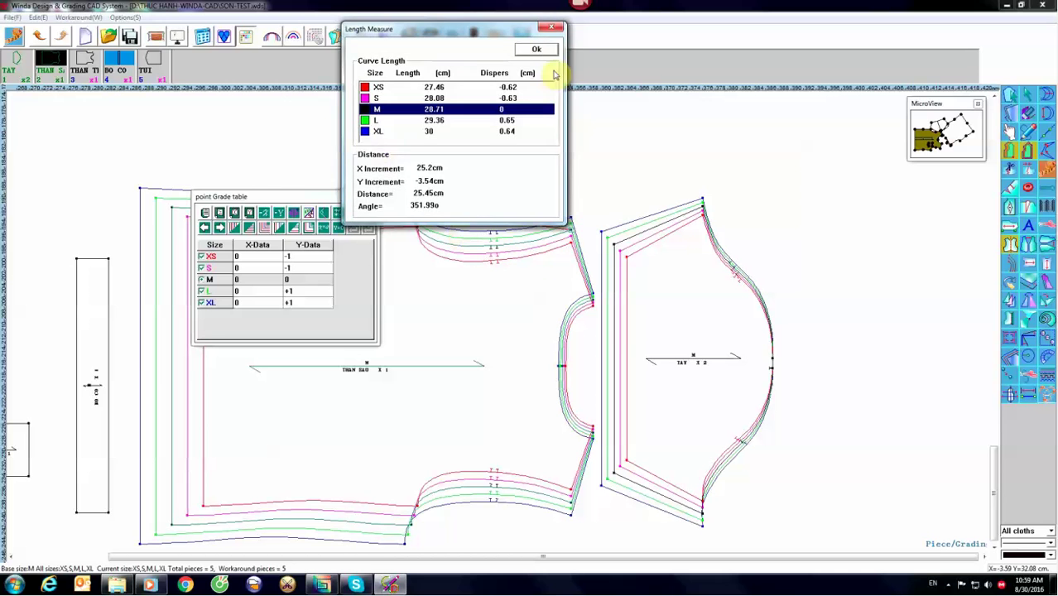
left_click(538, 49)
right_click(829, 248)
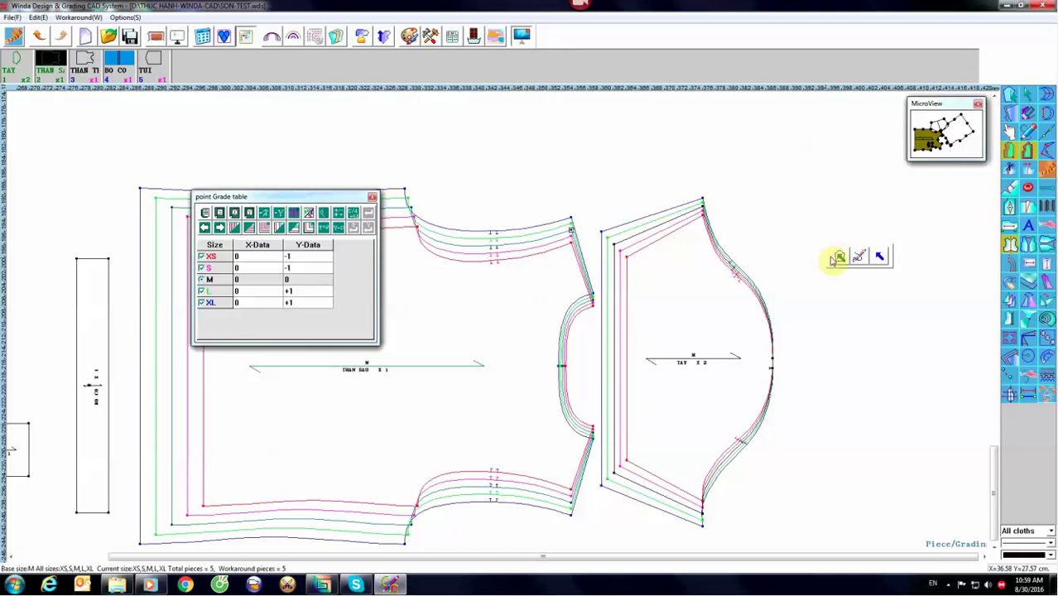
left_click(839, 254)
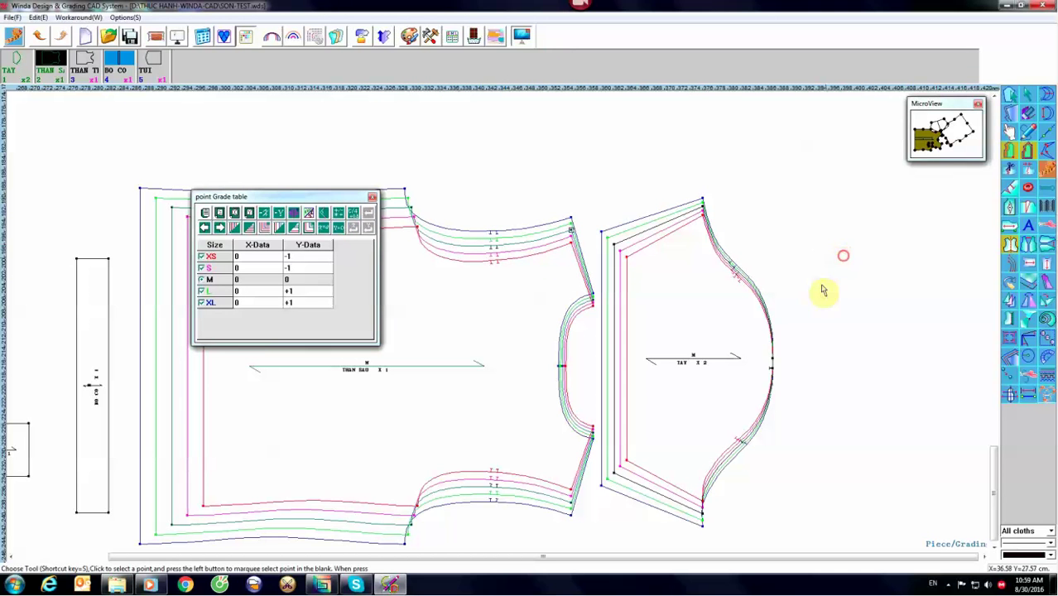
Step: Scale the vertical grading of the sleeve's upper side, lower-left and bottom corners to about ±0.68
left_click(704, 210)
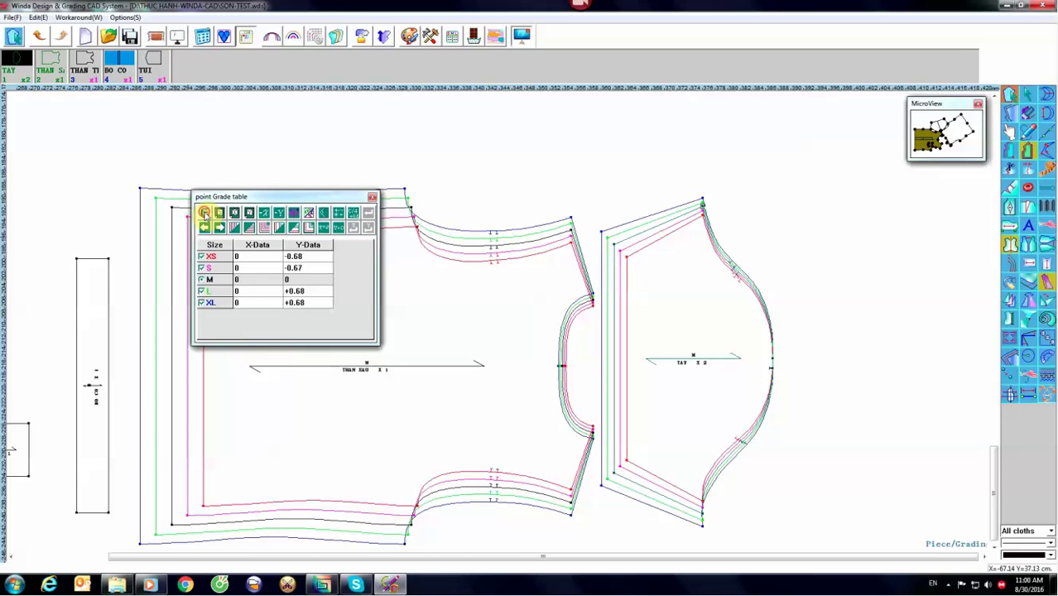
left_click(613, 244)
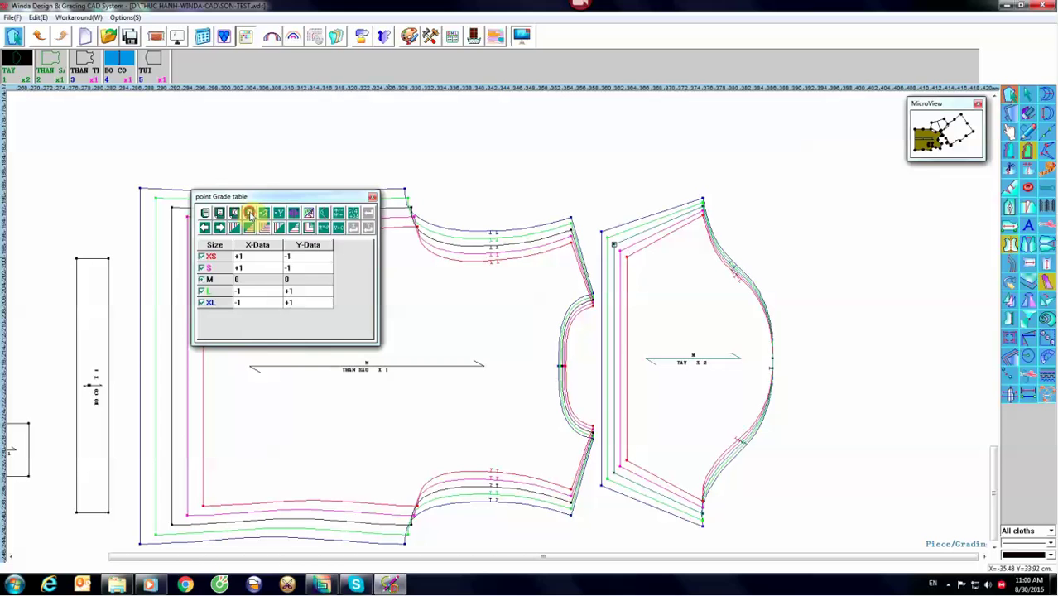
left_click(250, 215)
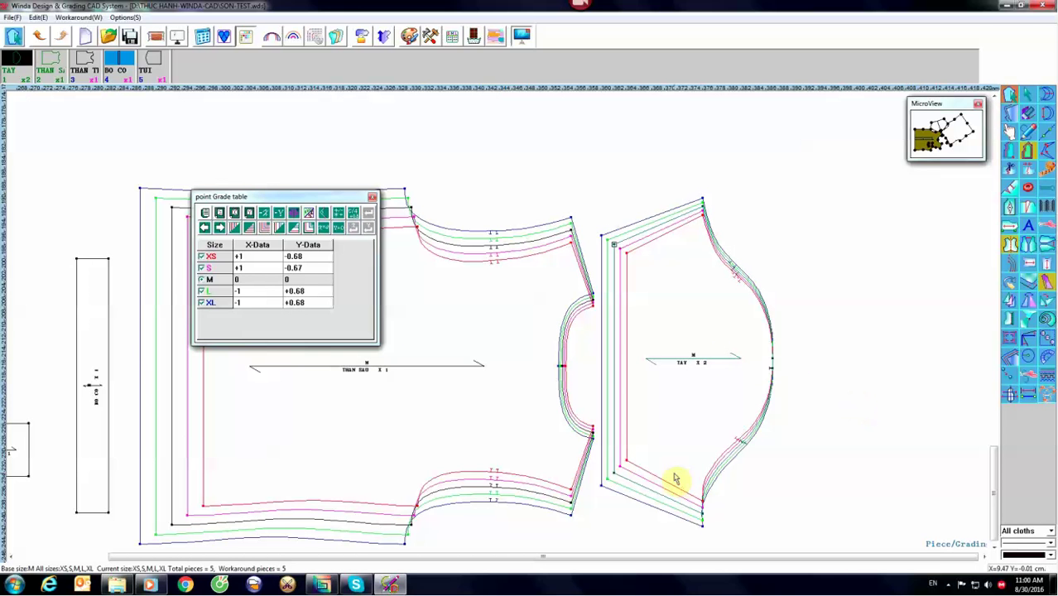
left_click(613, 477)
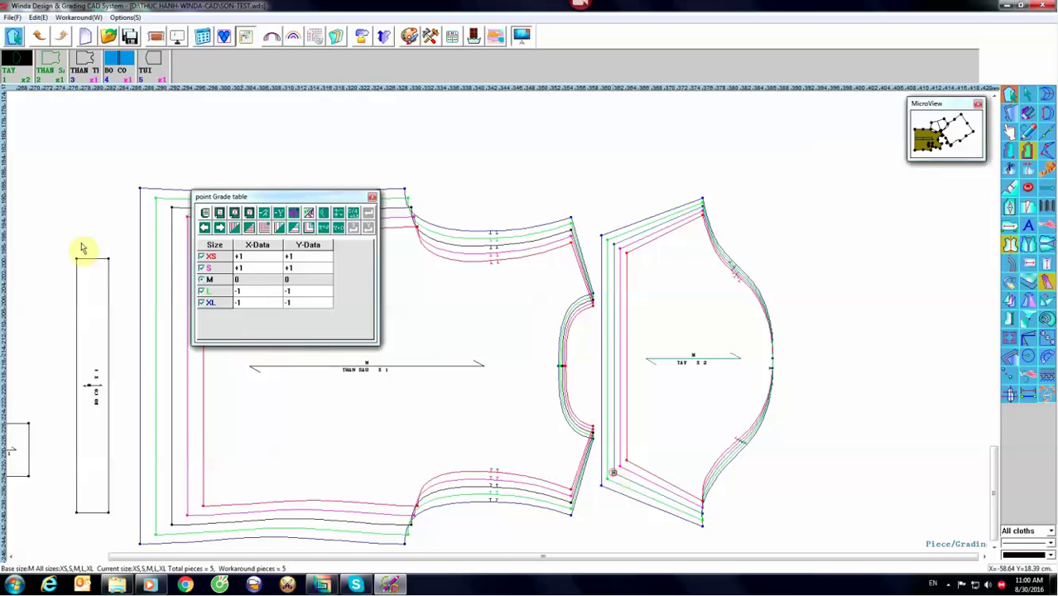
left_click(281, 214)
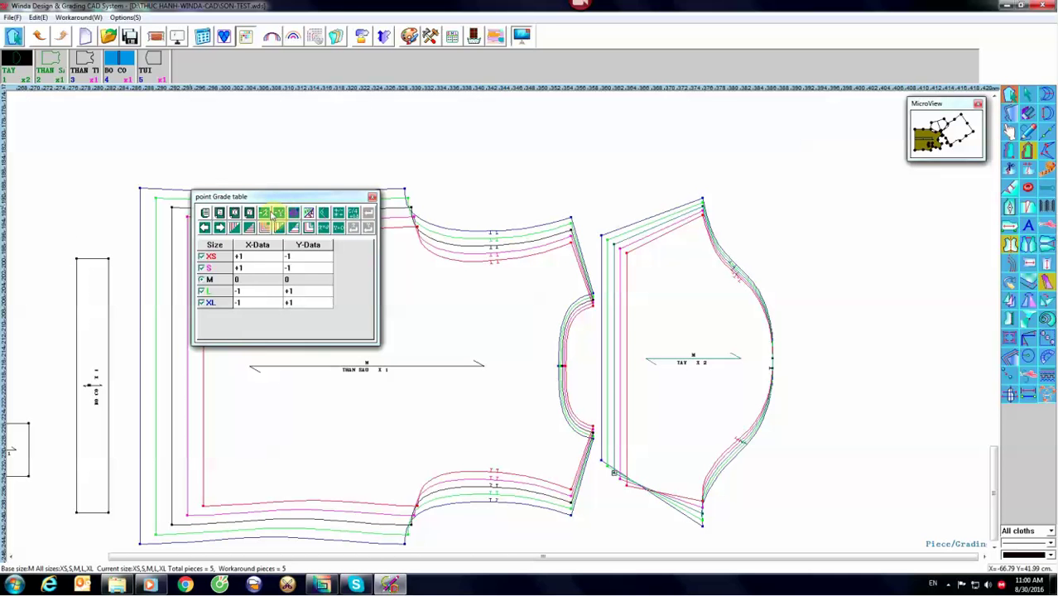
left_click(248, 213)
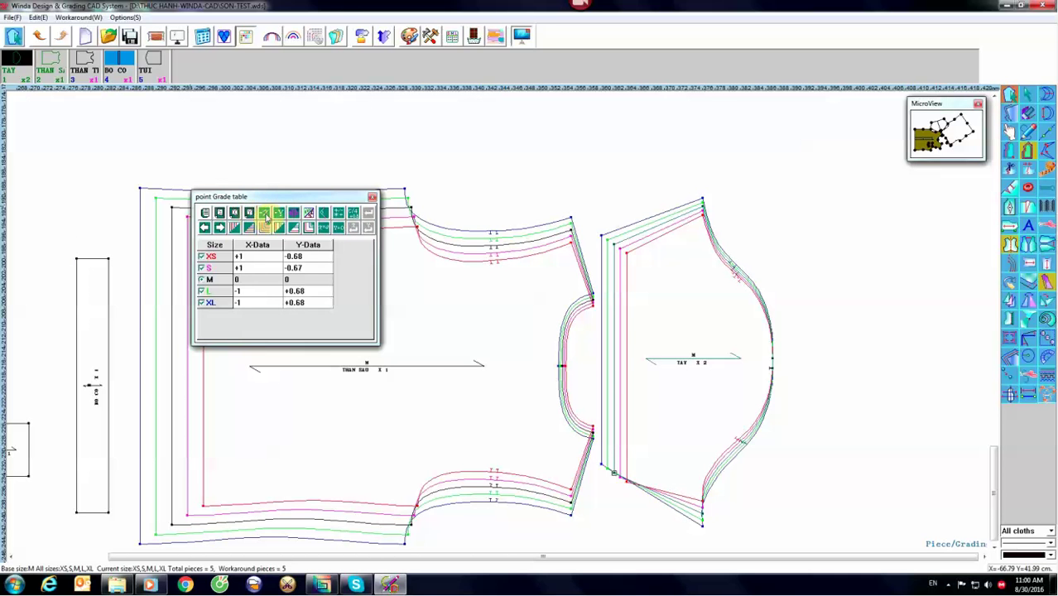
left_click(280, 215)
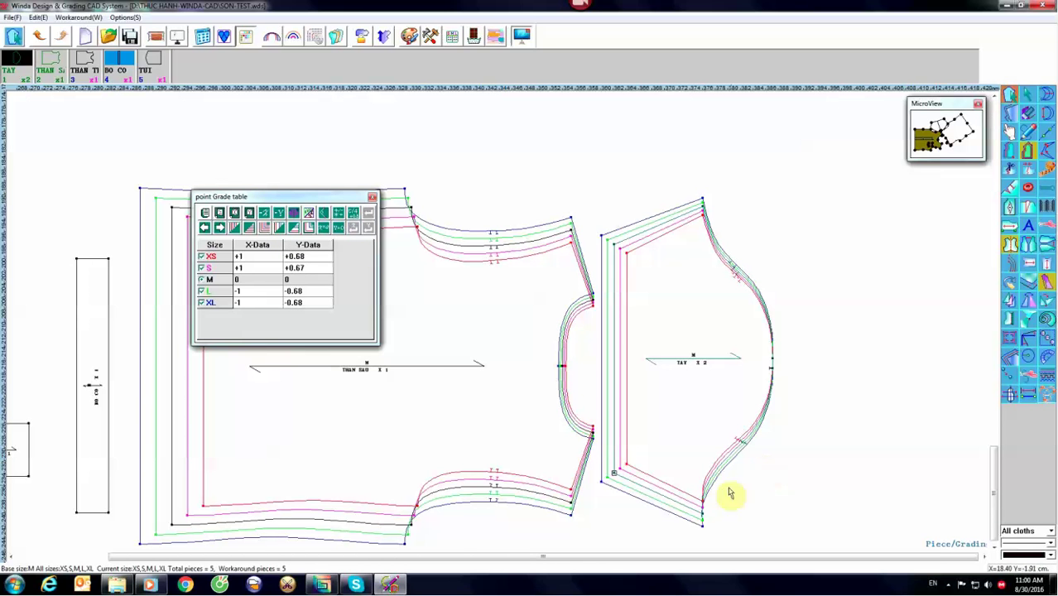
left_click(701, 515)
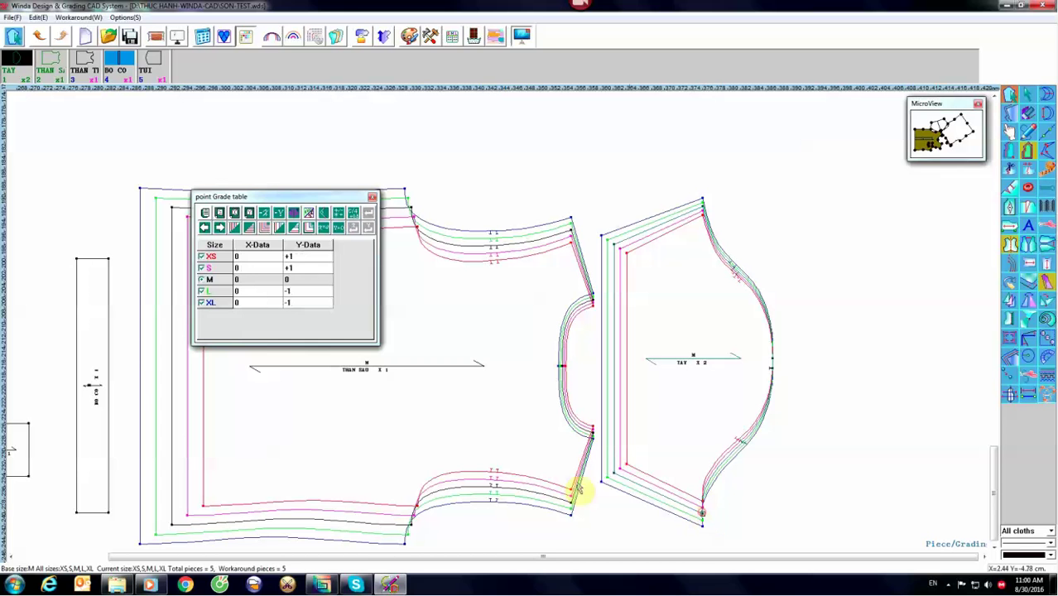
left_click(248, 214)
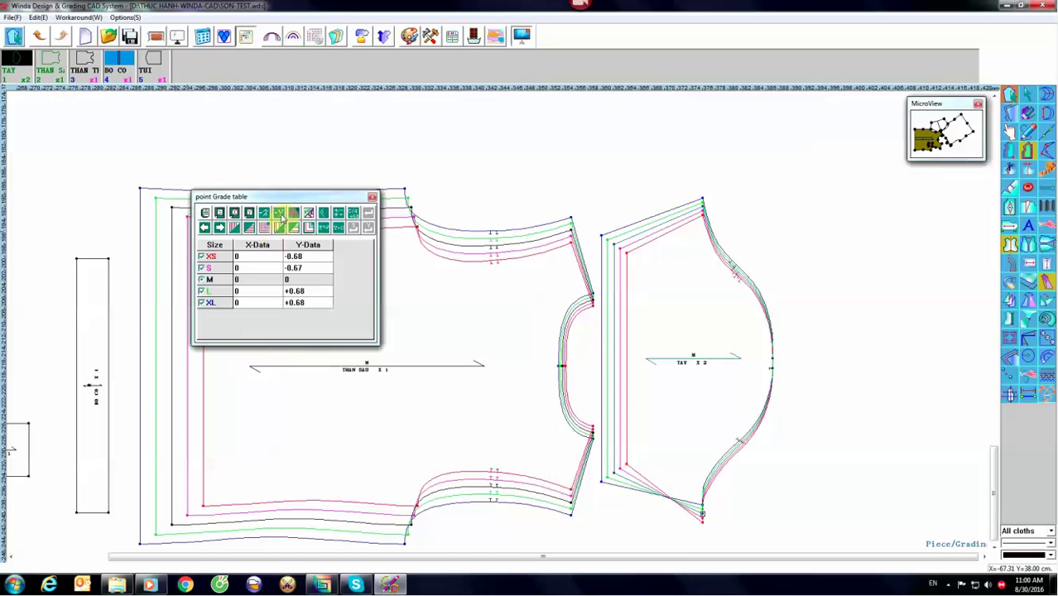
left_click(278, 213)
left_click(846, 379)
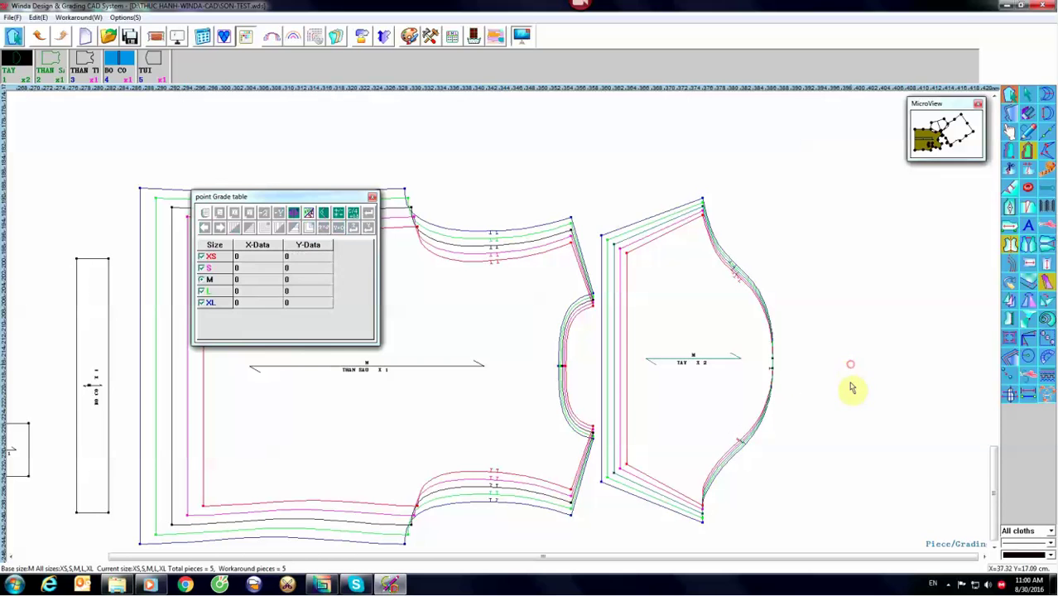
Step: Move the upper bodice piece beside the other pattern pieces
scroll(725, 276, "down", 3)
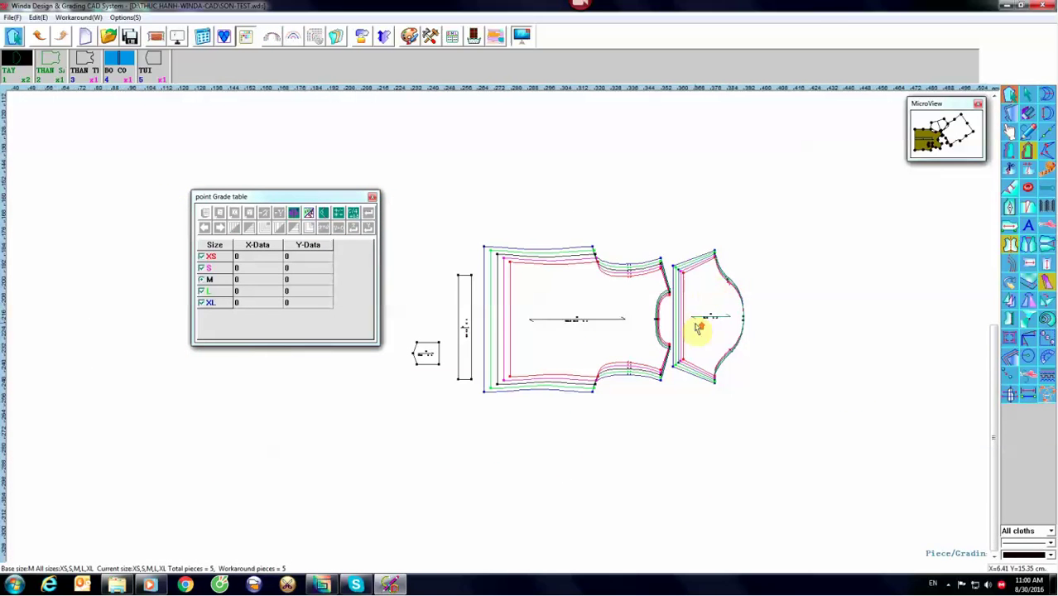
scroll(699, 323, "down", 2)
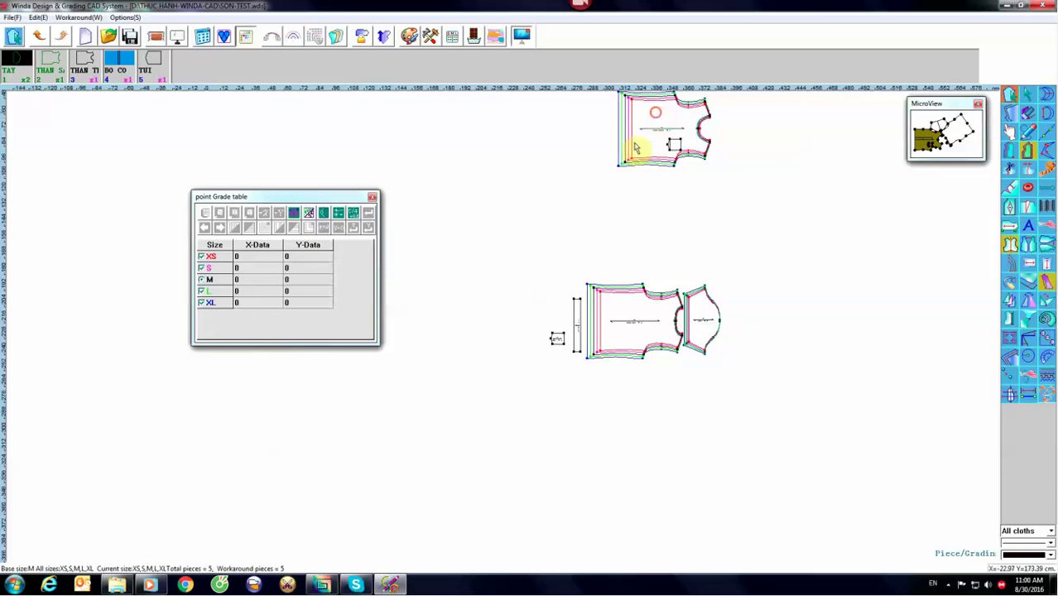
left_click(622, 169)
left_click(1012, 132)
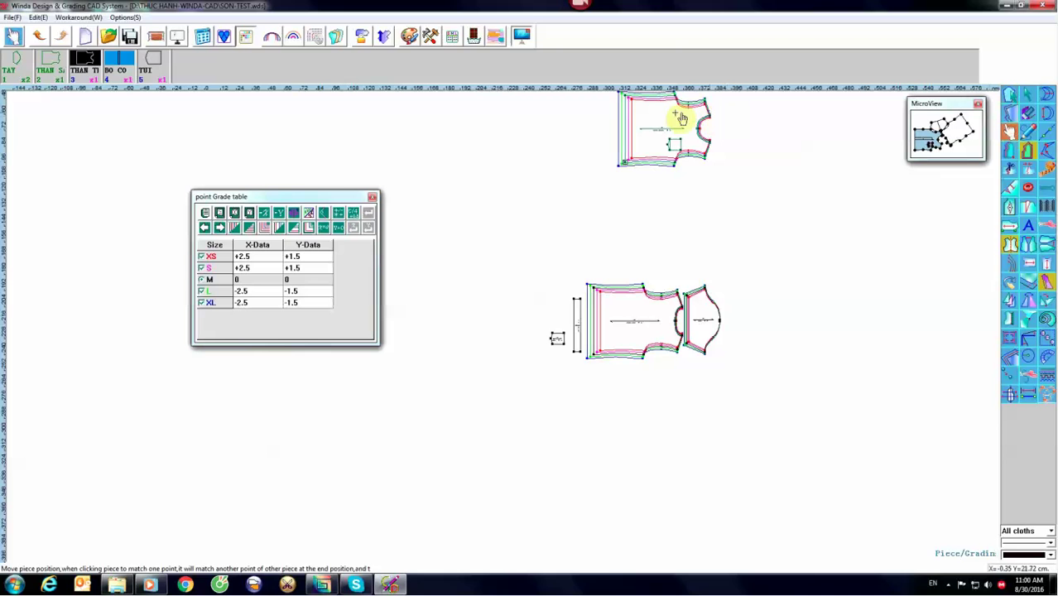
left_click(670, 113)
left_click(633, 213)
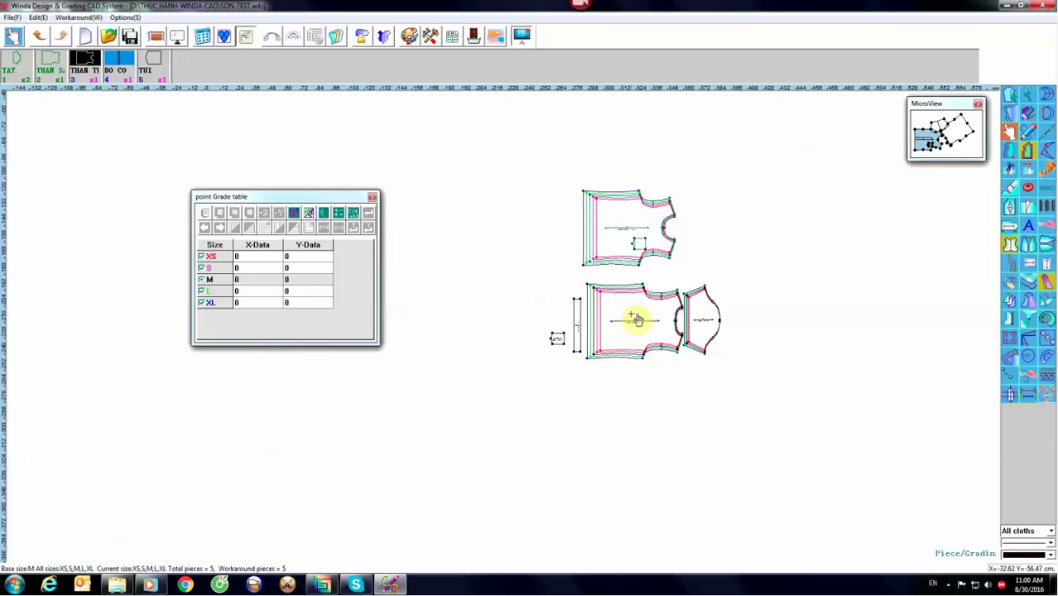
Step: Measure the upper bodice armhole curve length across all sizes
scroll(642, 303, "up", 1)
scroll(666, 157, "up", 1)
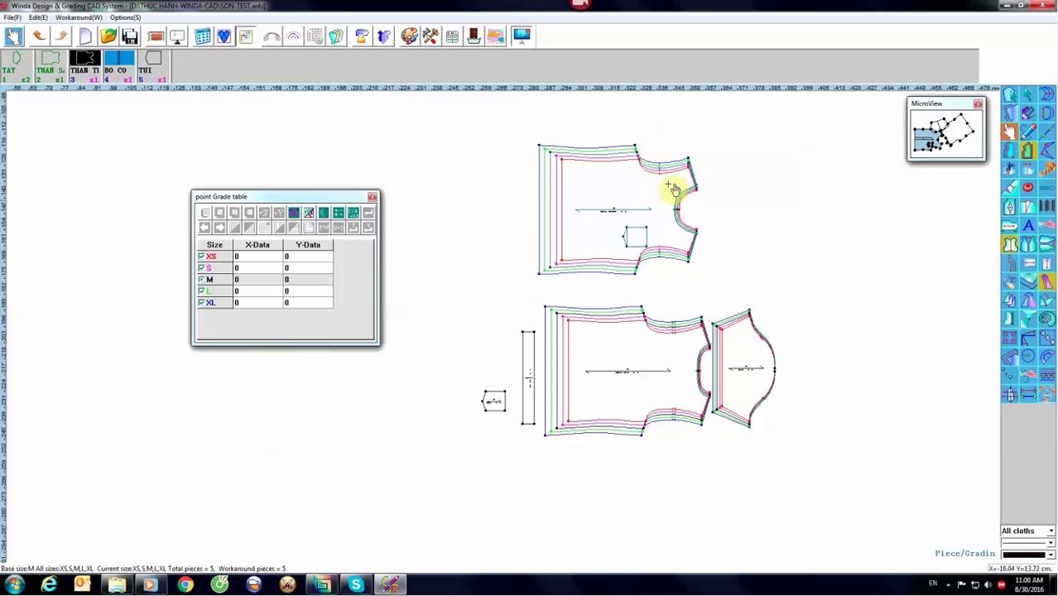
scroll(673, 178, "up", 1)
scroll(674, 194, "up", 1)
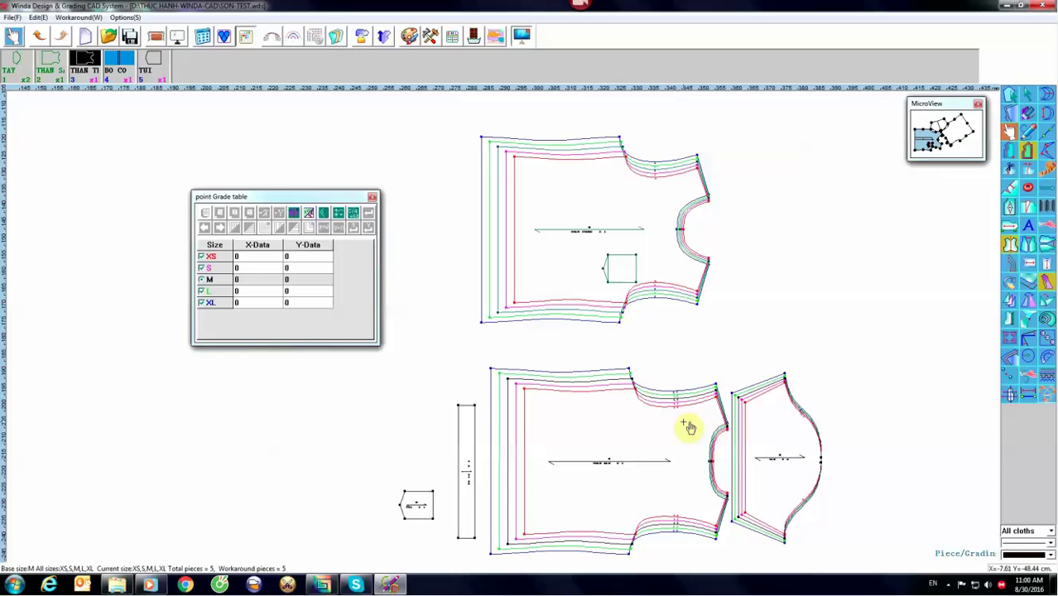
left_click(1046, 169)
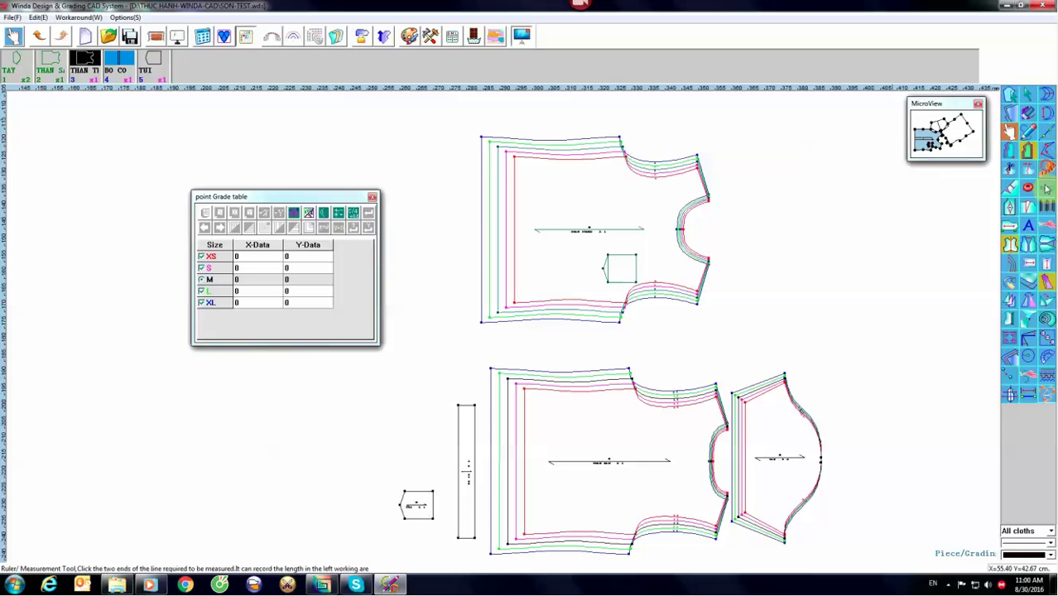
left_click(717, 207)
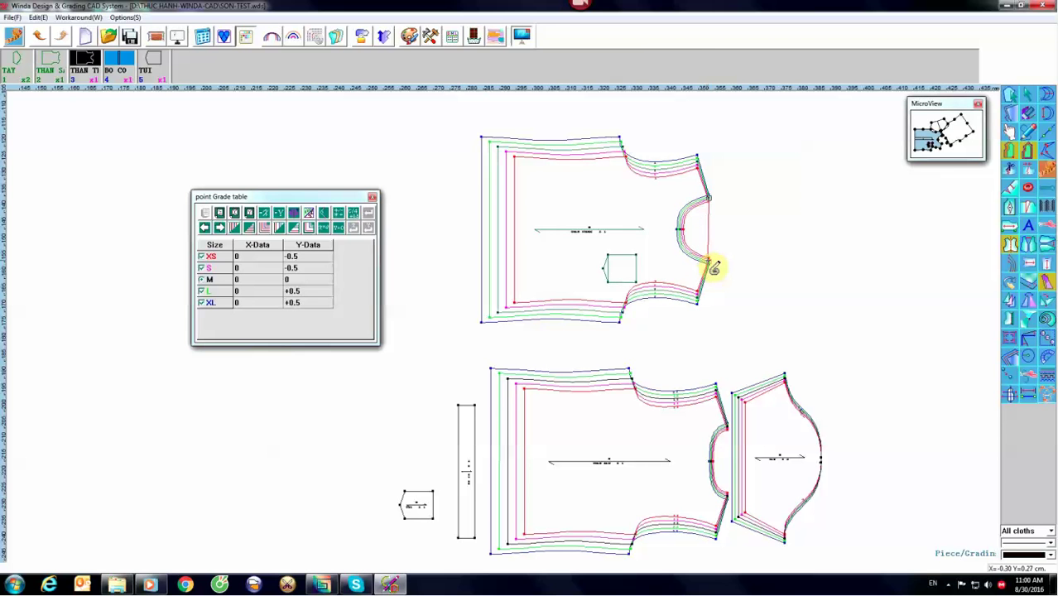
left_click(710, 261)
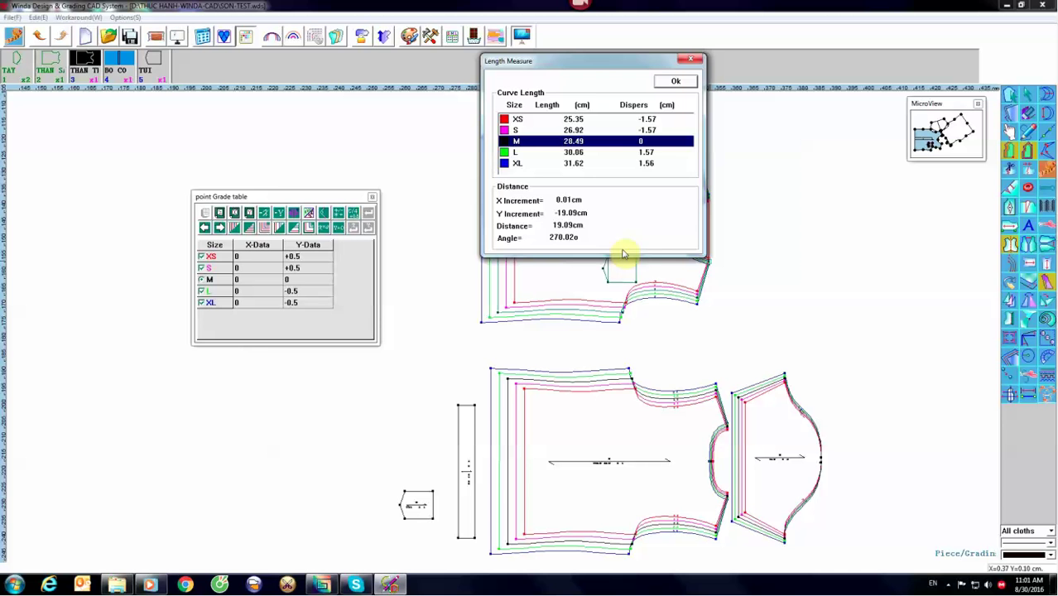
left_click(685, 83)
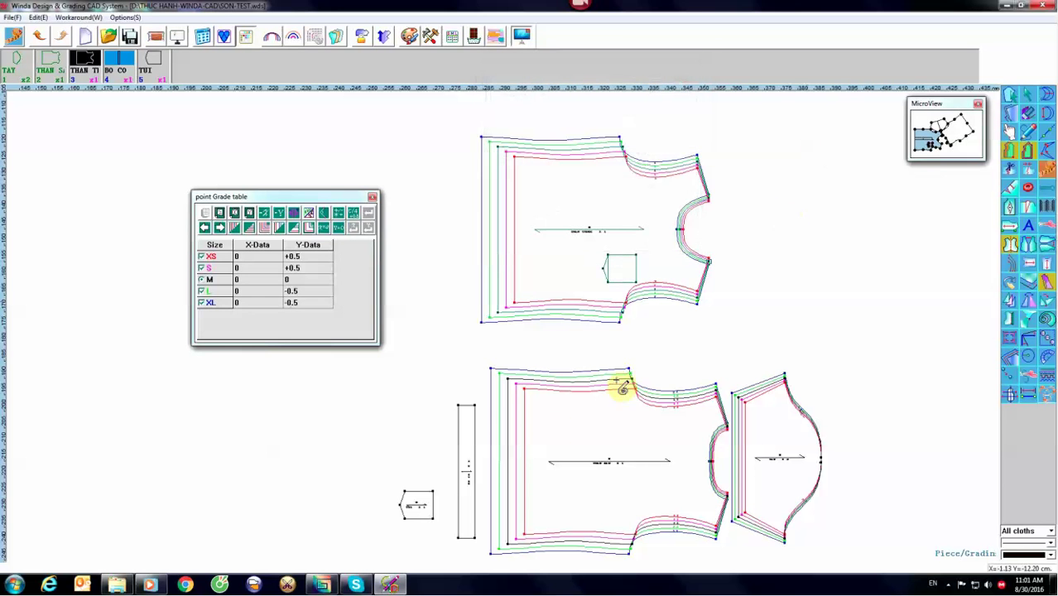
Step: Measure the THAN SAU armhole curve: XS 22.93 cm to XL 28.04 cm
scroll(629, 389, "down", 1)
scroll(641, 401, "down", 2)
scroll(679, 438, "up", 4)
scroll(726, 475, "up", 1)
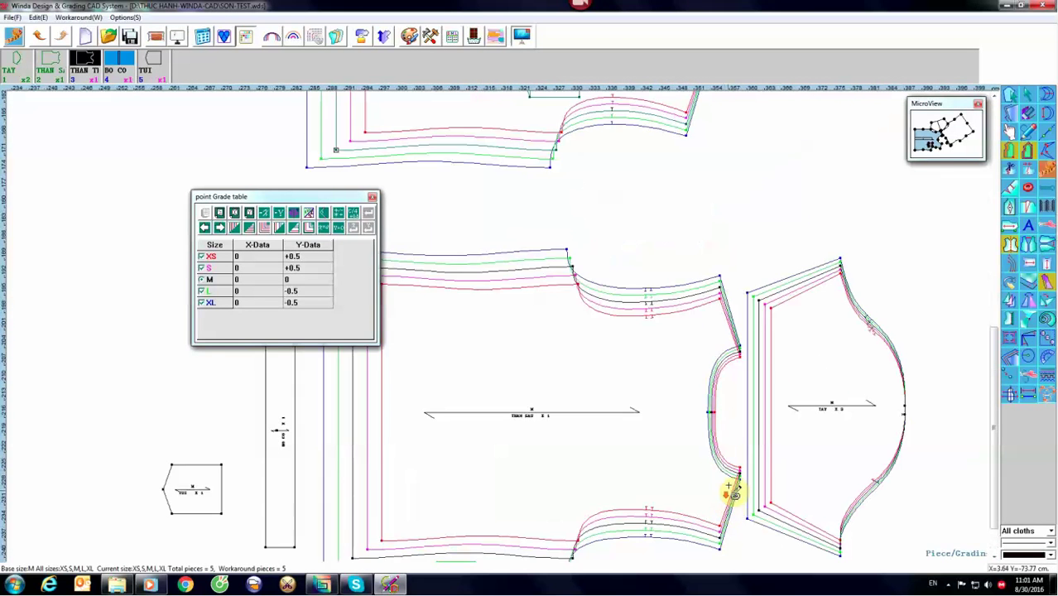
scroll(732, 463, "up", 2)
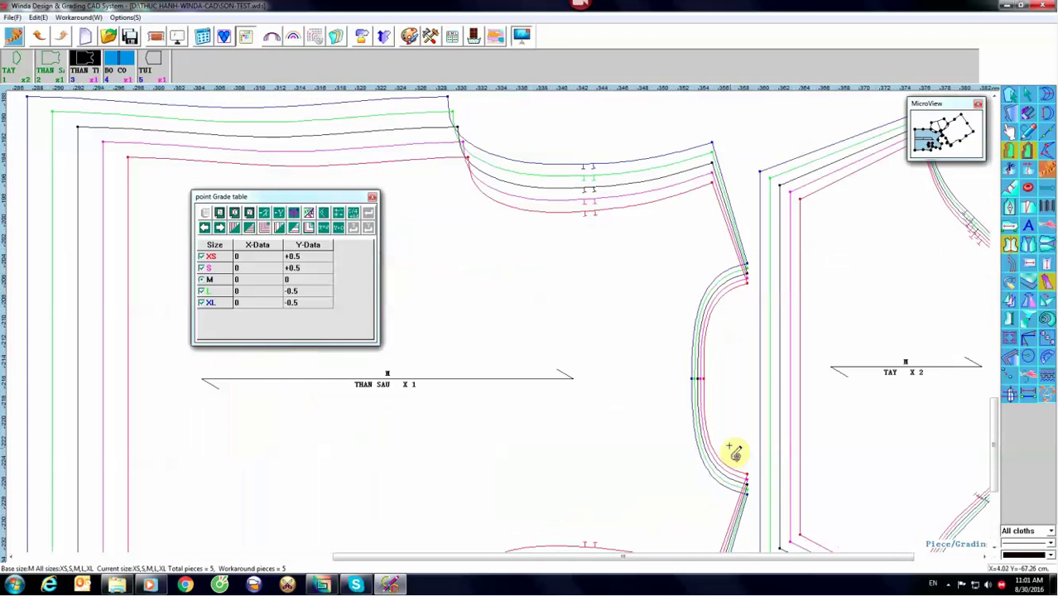
left_click(750, 278)
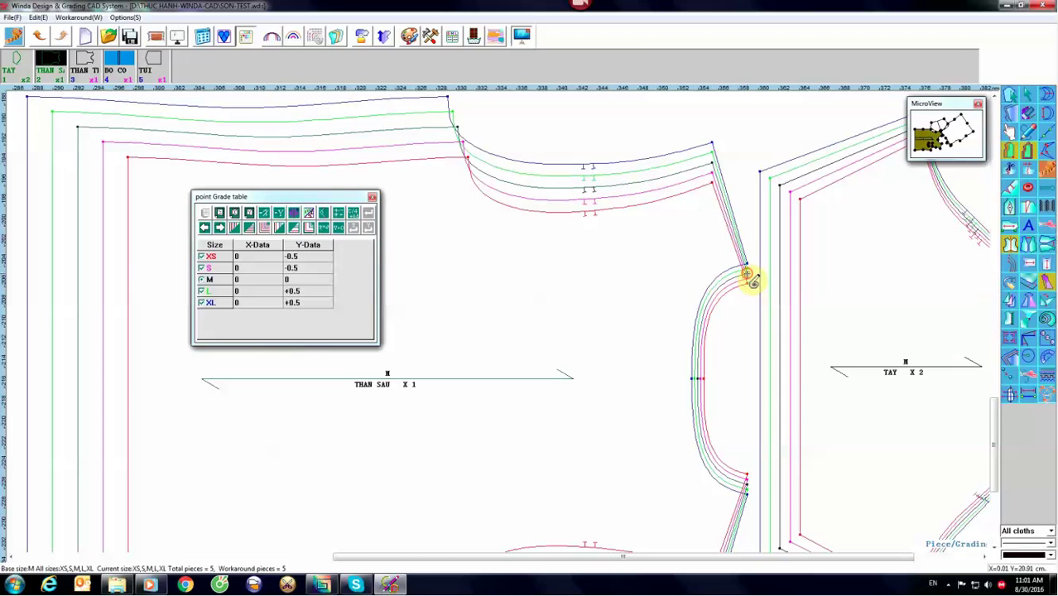
left_click(750, 490)
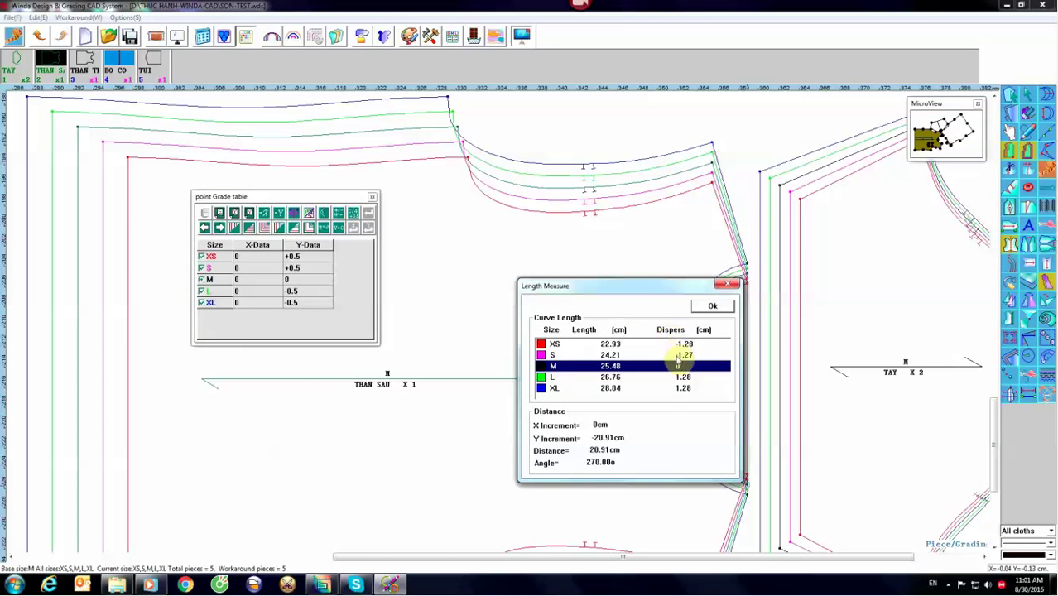
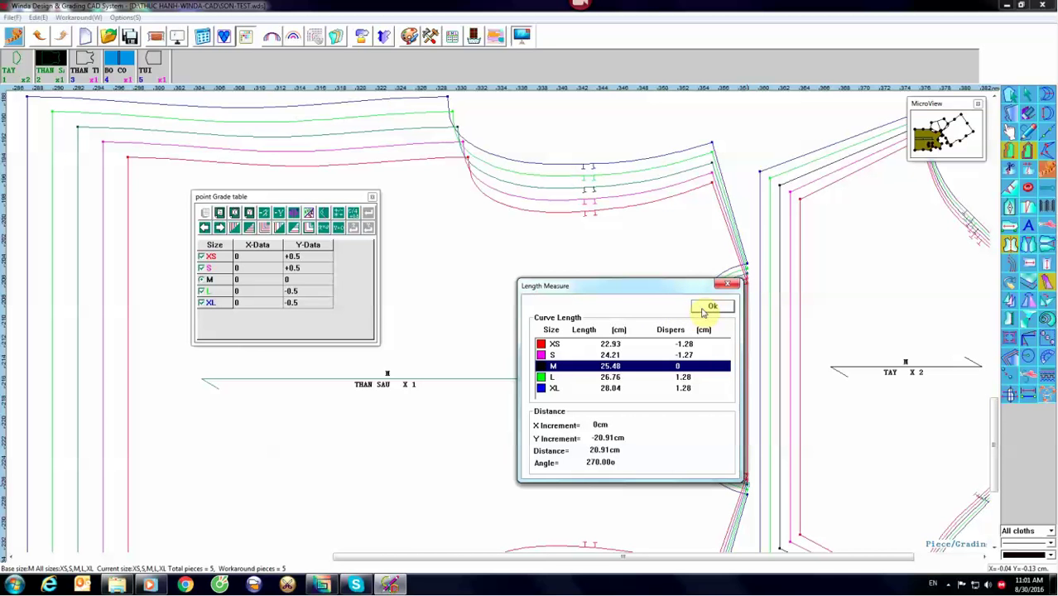
Step: Close the curve length results and switch to the individual point selection tool
left_click(707, 308)
scroll(643, 296, "down", 5)
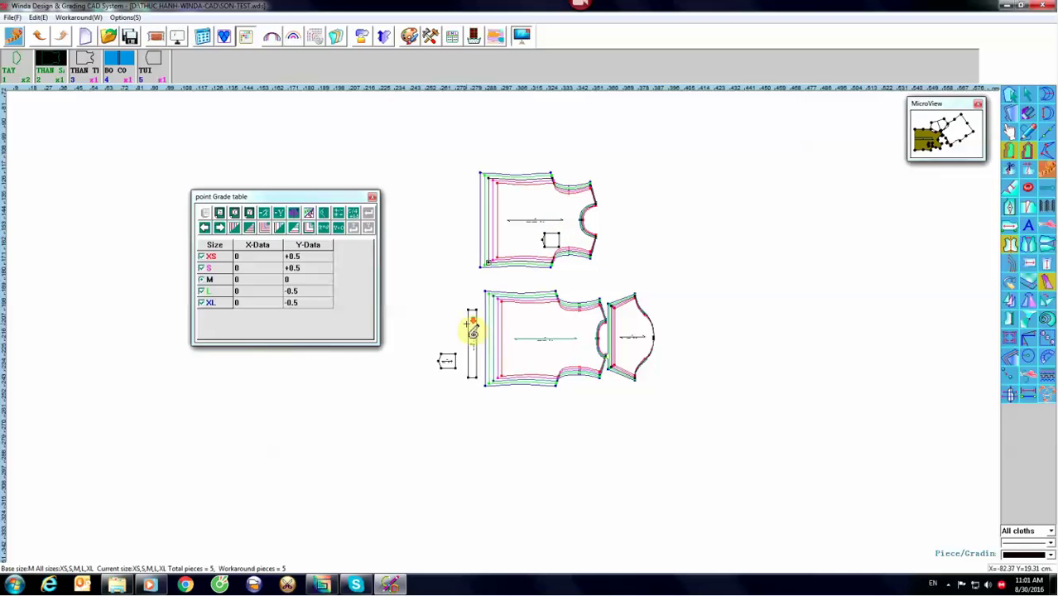
scroll(475, 323, "up", 2)
scroll(491, 298, "up", 2)
scroll(491, 297, "up", 1)
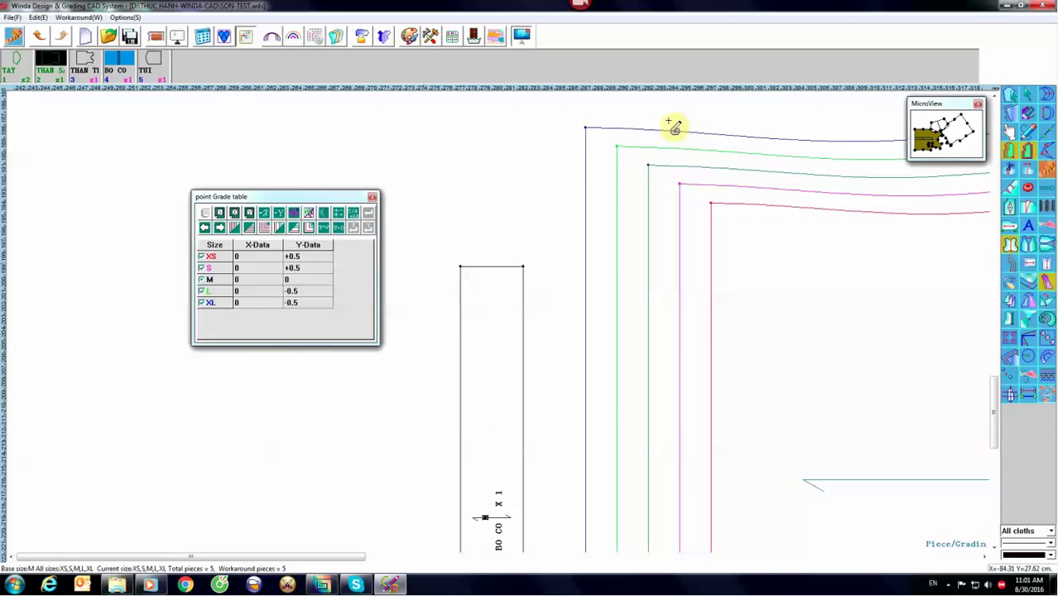
right_click(472, 137)
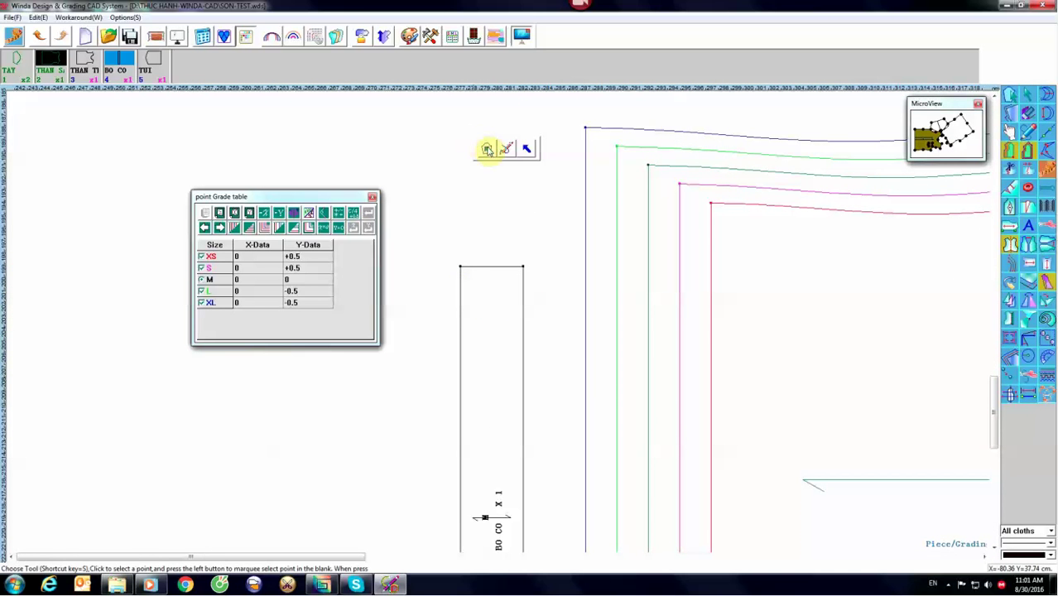
left_click(484, 147)
Step: Select the collar strip's top-left corner and check its point properties
left_click(461, 268)
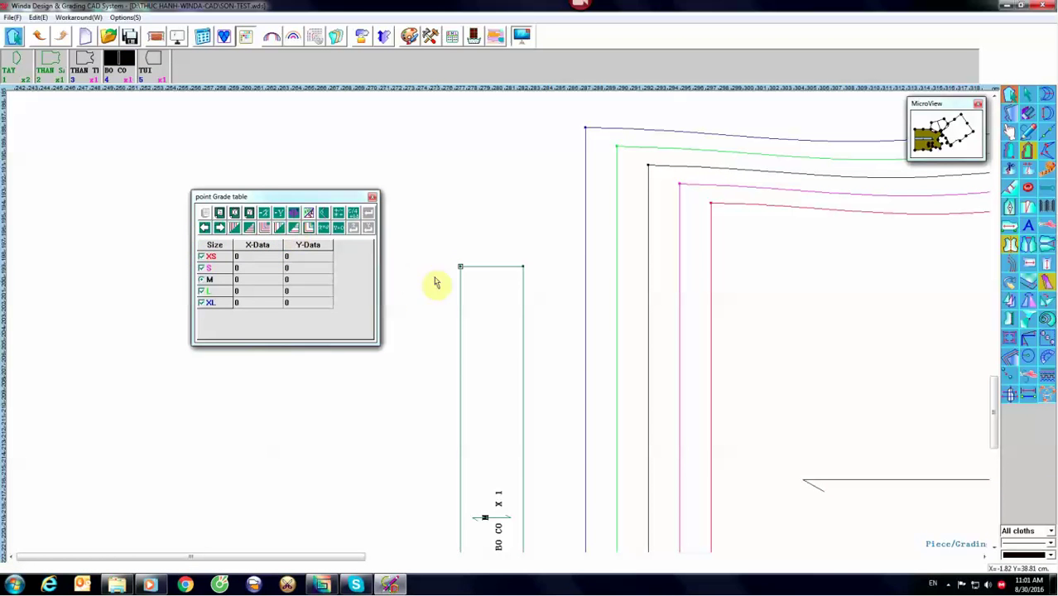
double_click(461, 267)
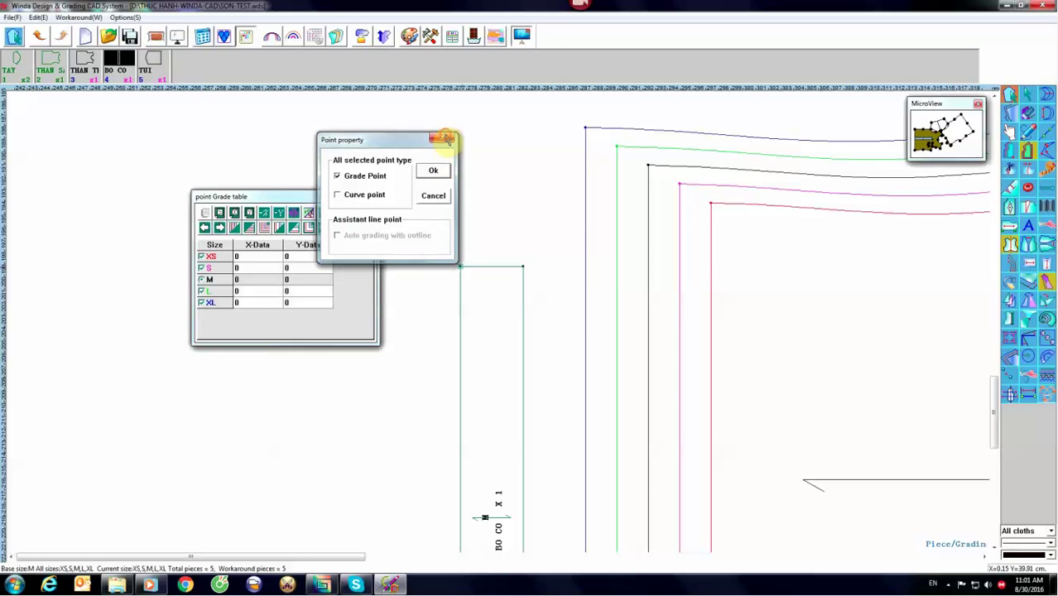
left_click(444, 139)
left_click(370, 198)
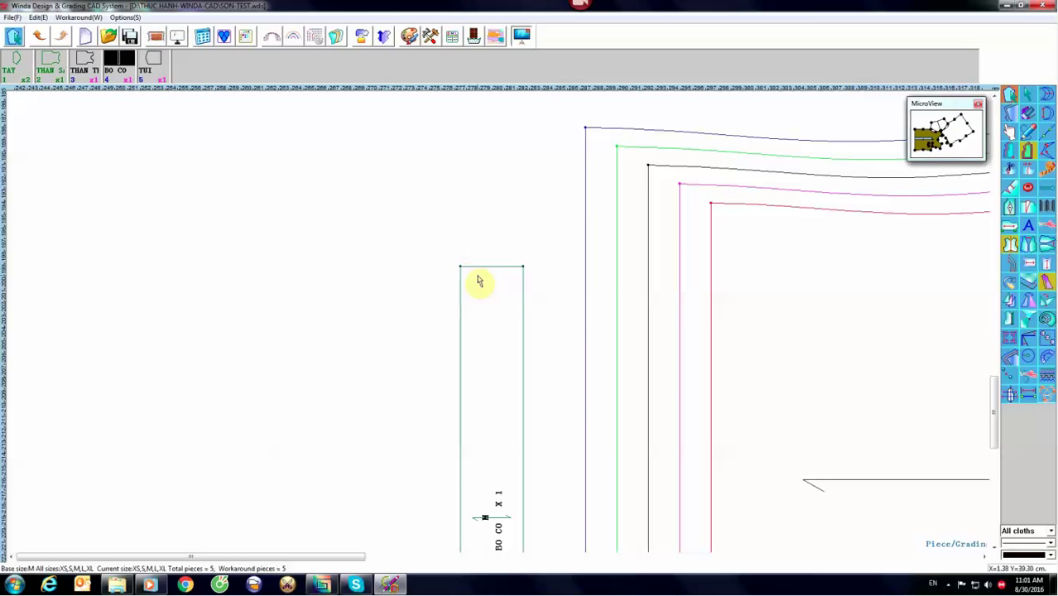
Step: Grade the top-right corner 1.2 in Y per size, flip signs, and copy it to the top-left corner
left_click(522, 267)
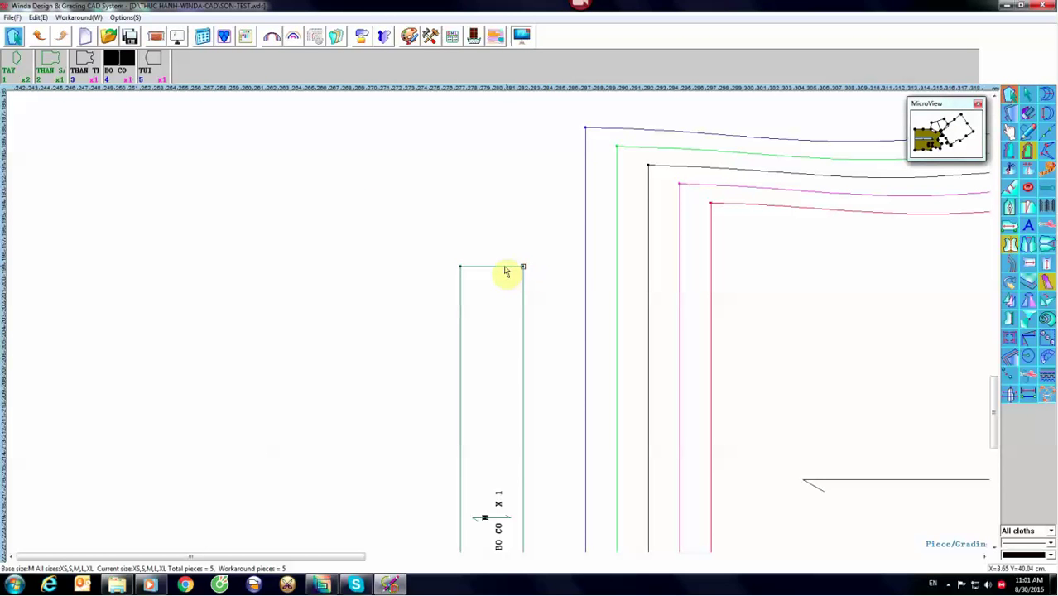
left_click(248, 37)
left_click(313, 256)
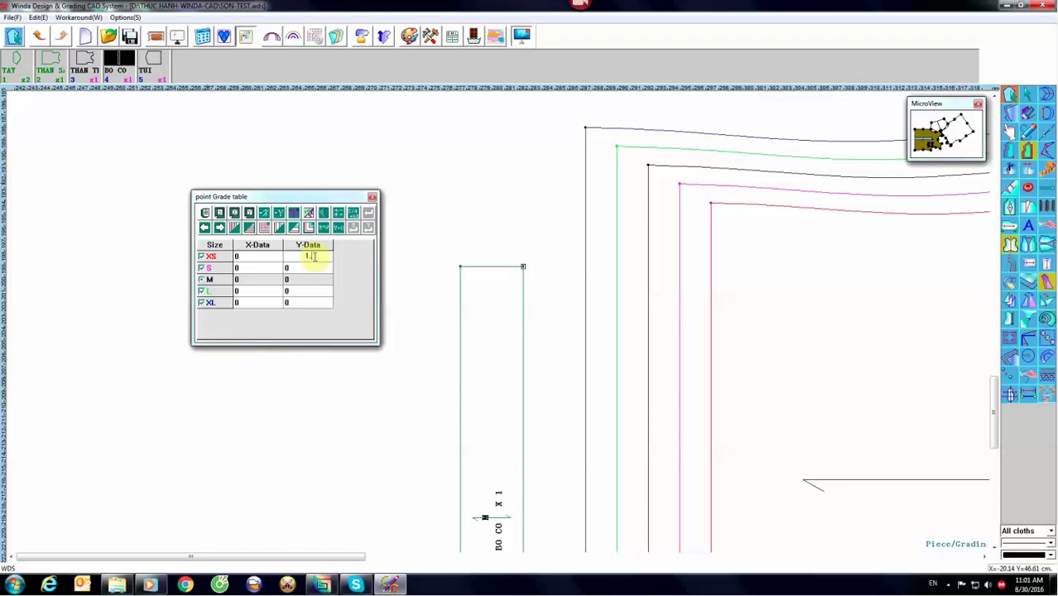
type("1.2")
key("Return")
key("Return")
type("1")
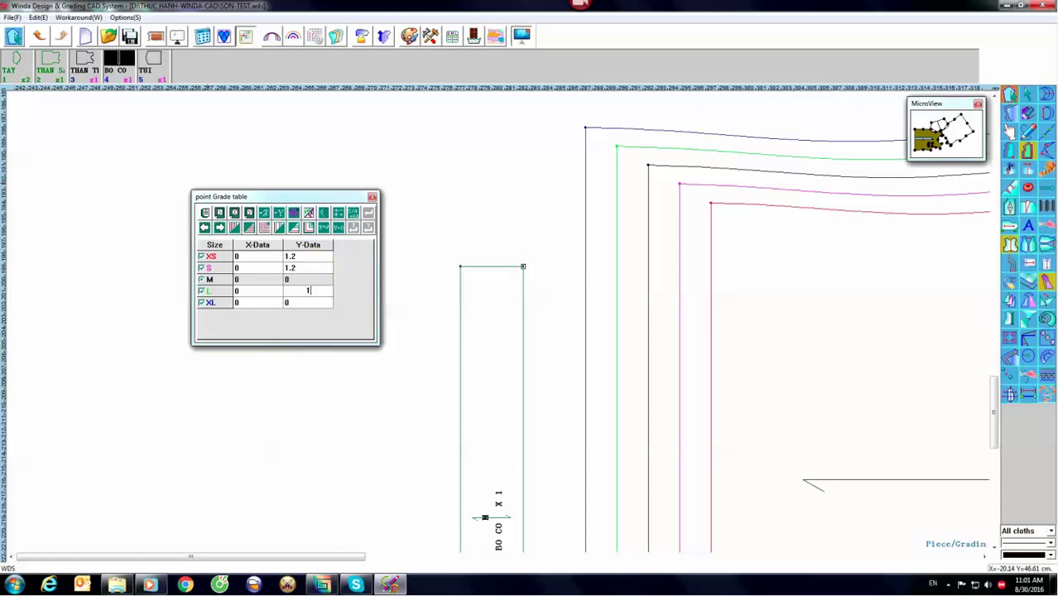
key("Return")
type("1.2")
key("Return")
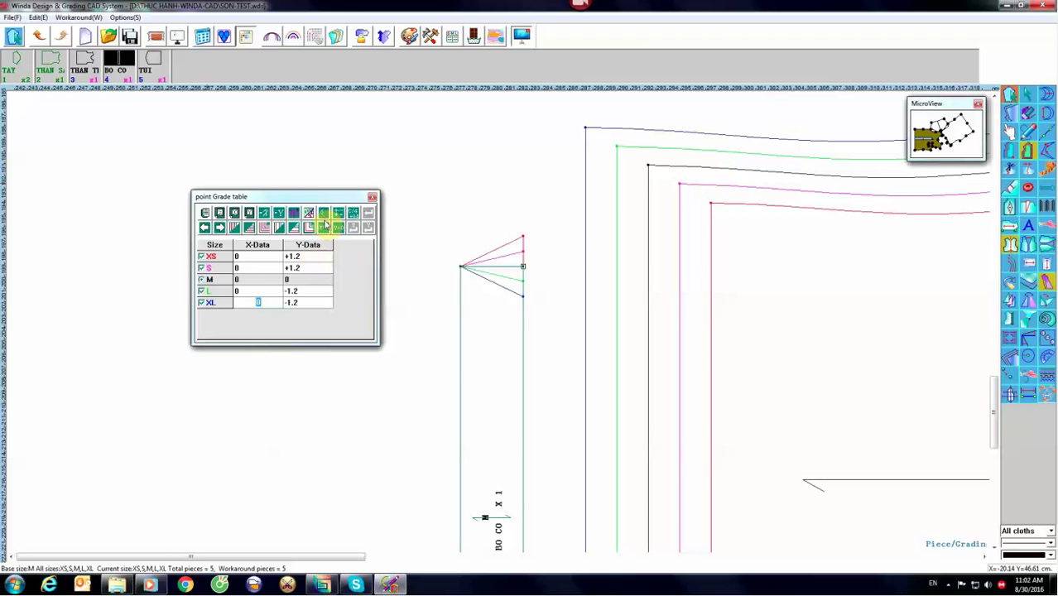
left_click(278, 213)
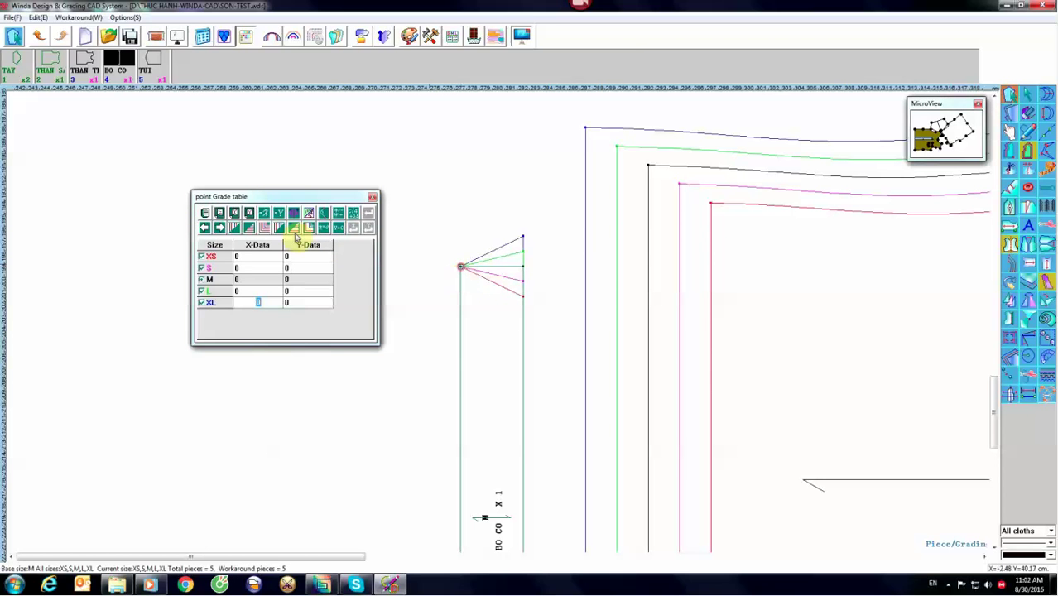
left_click(219, 214)
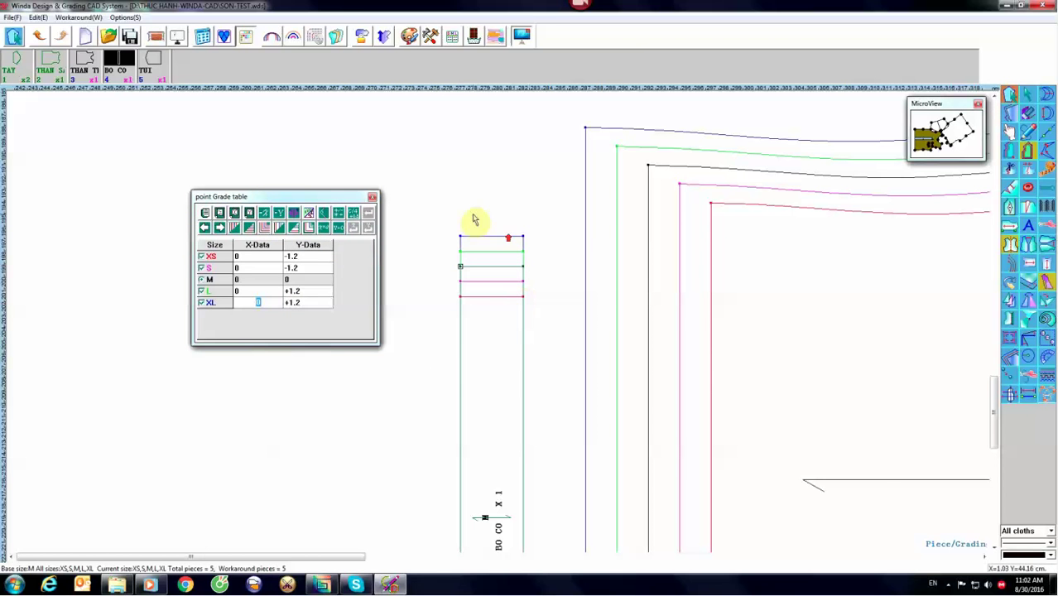
Step: Apply the copied vertical grading to the collar's bottom-right and bottom-left corners
left_click(461, 421)
scroll(494, 403, "down", 2)
scroll(494, 403, "up", 1)
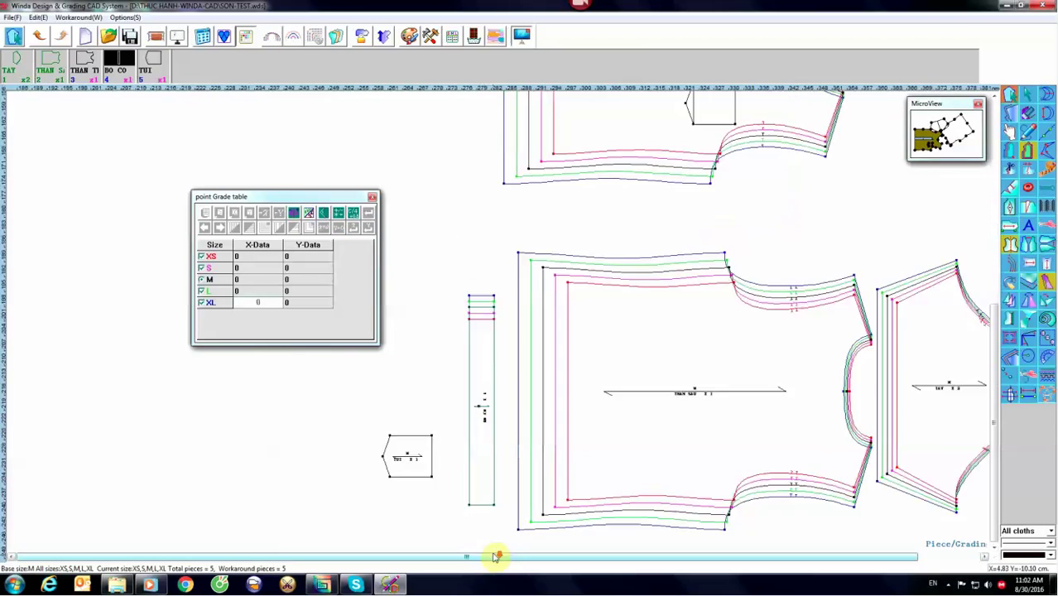
scroll(447, 488, "up", 2)
scroll(448, 489, "down", 2)
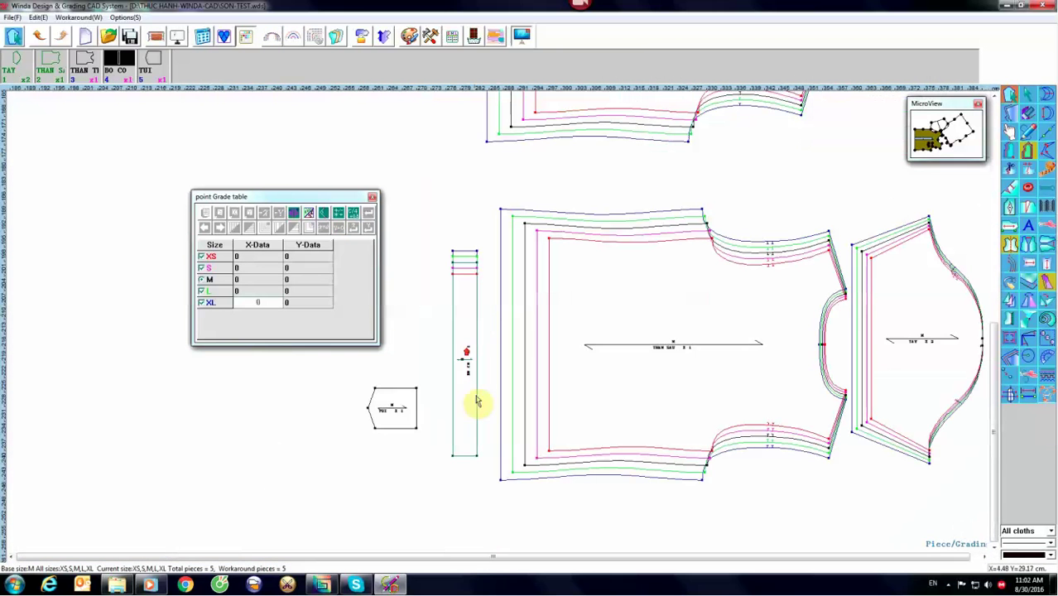
left_click(476, 456)
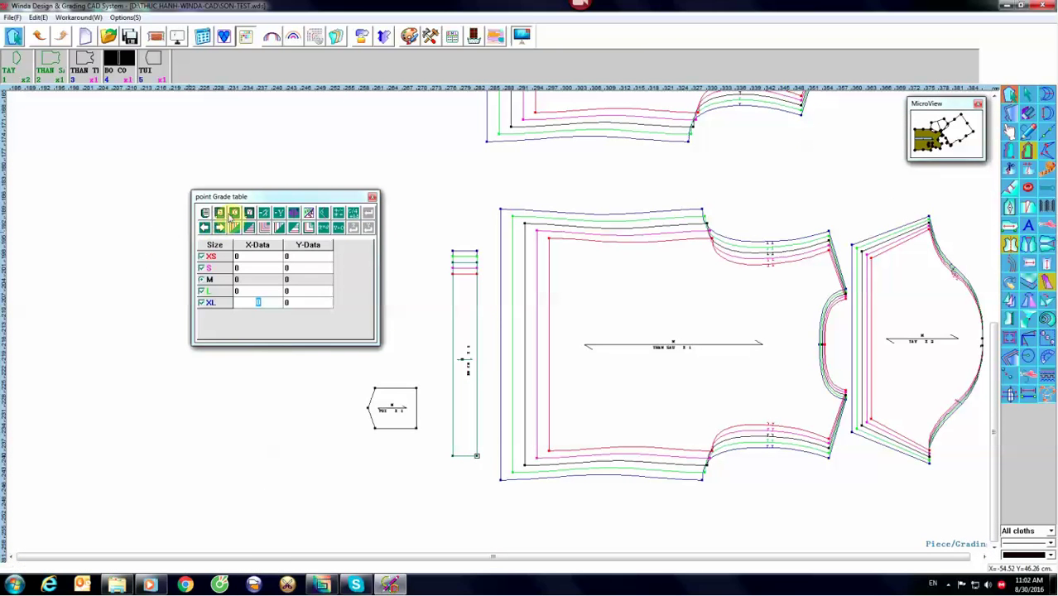
left_click(250, 214)
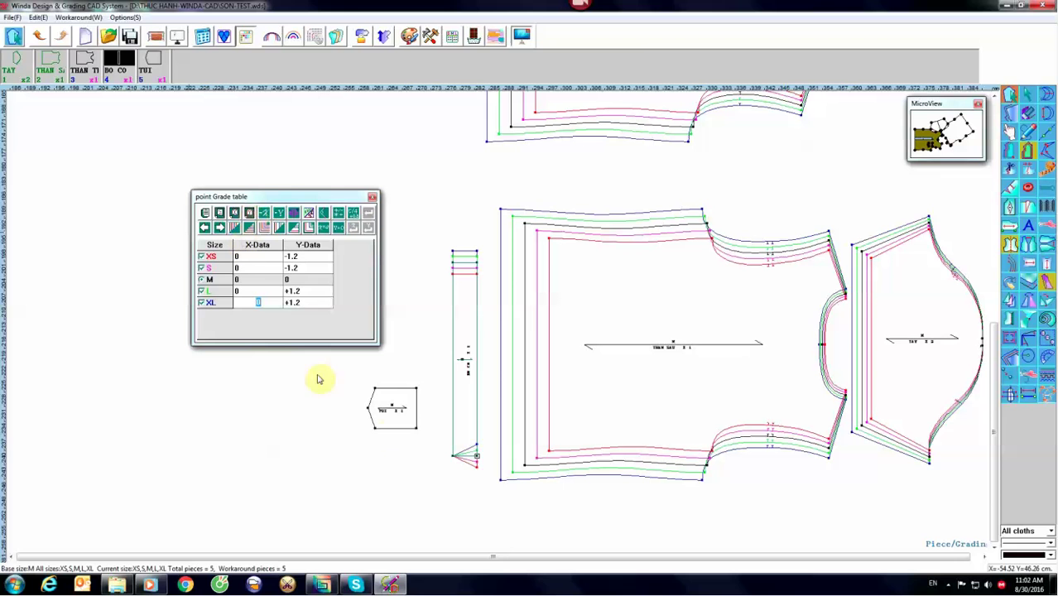
left_click(453, 457)
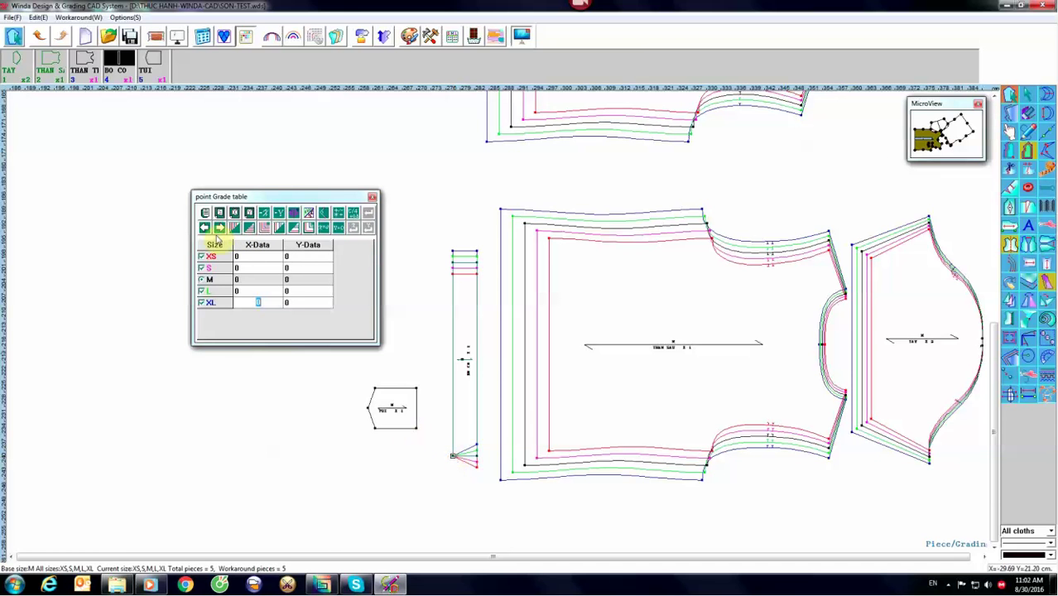
left_click(250, 213)
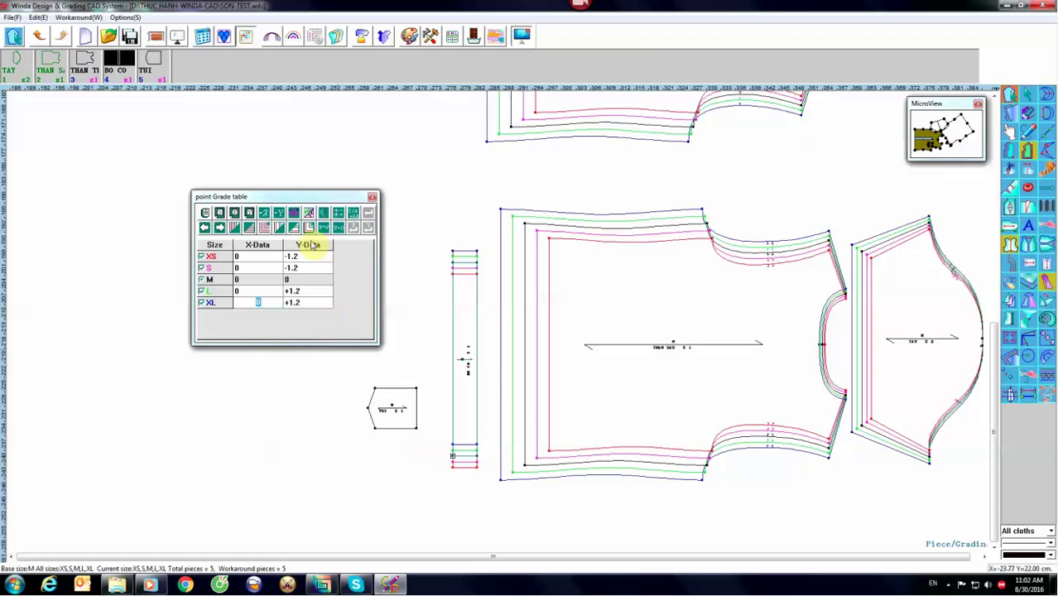
Step: Reverse the bottom corners' grading to XS/S +1.2 and L/XL -1.2, then deselect
left_click(281, 214)
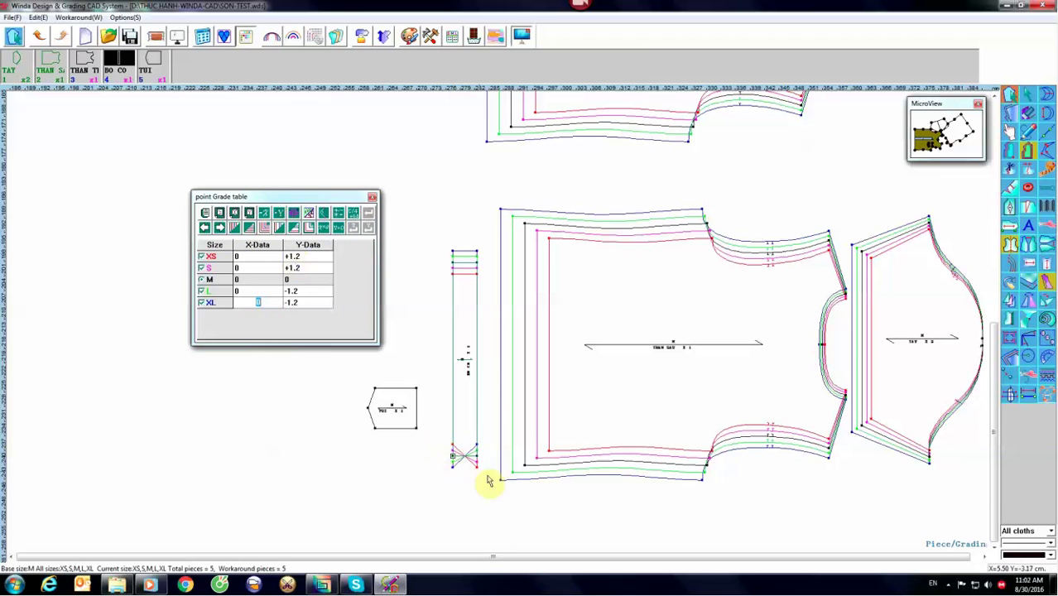
left_click(476, 456)
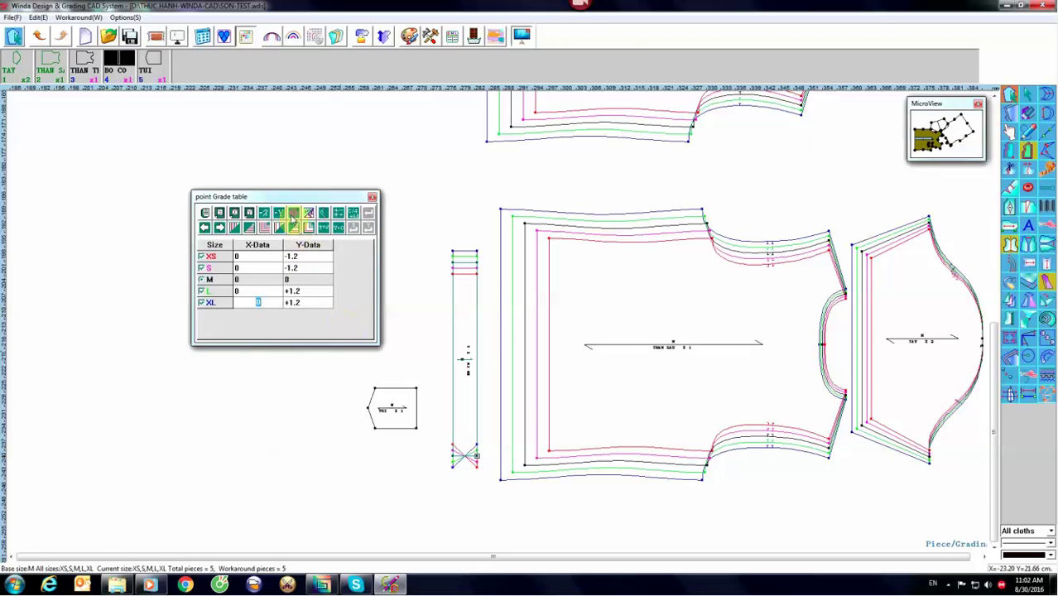
left_click(279, 213)
left_click(422, 330)
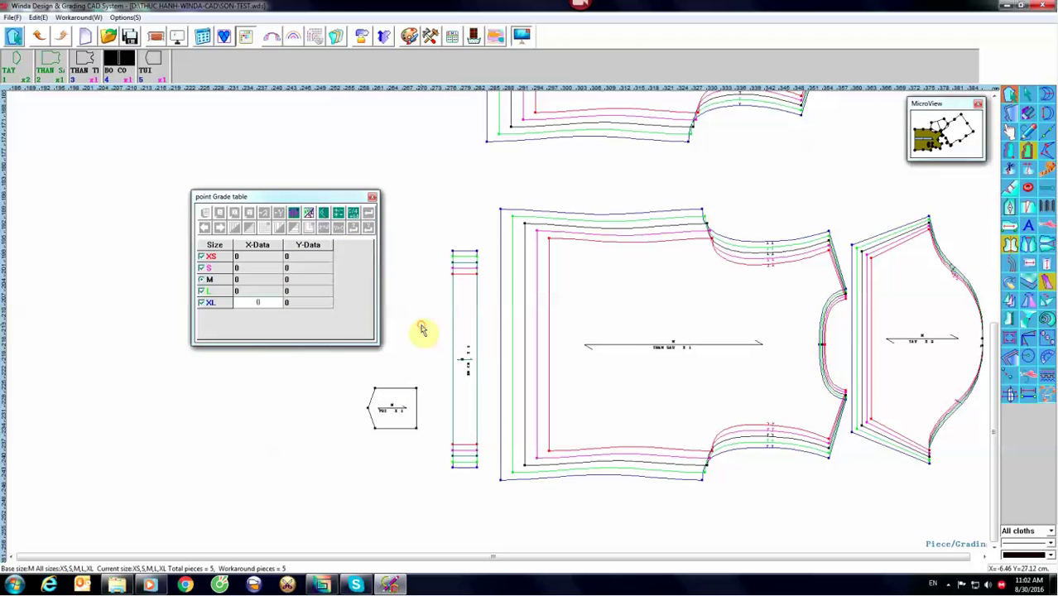
Step: Open the TUI pocket piece's information and make a first attempt at editing its name
scroll(622, 328, "down", 4)
scroll(623, 327, "up", 2)
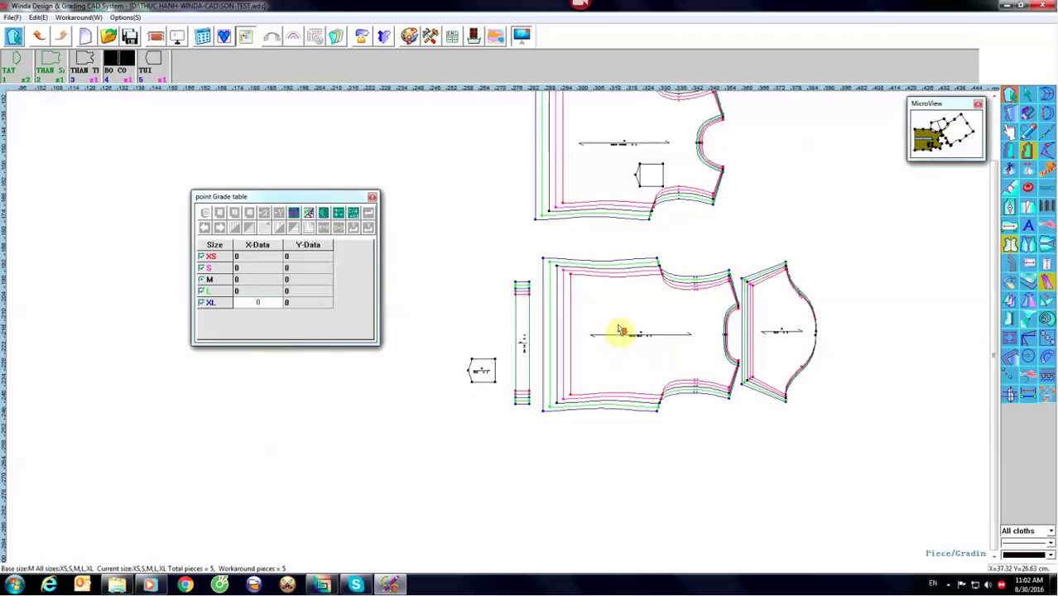
scroll(621, 326, "up", 1)
scroll(621, 325, "down", 1)
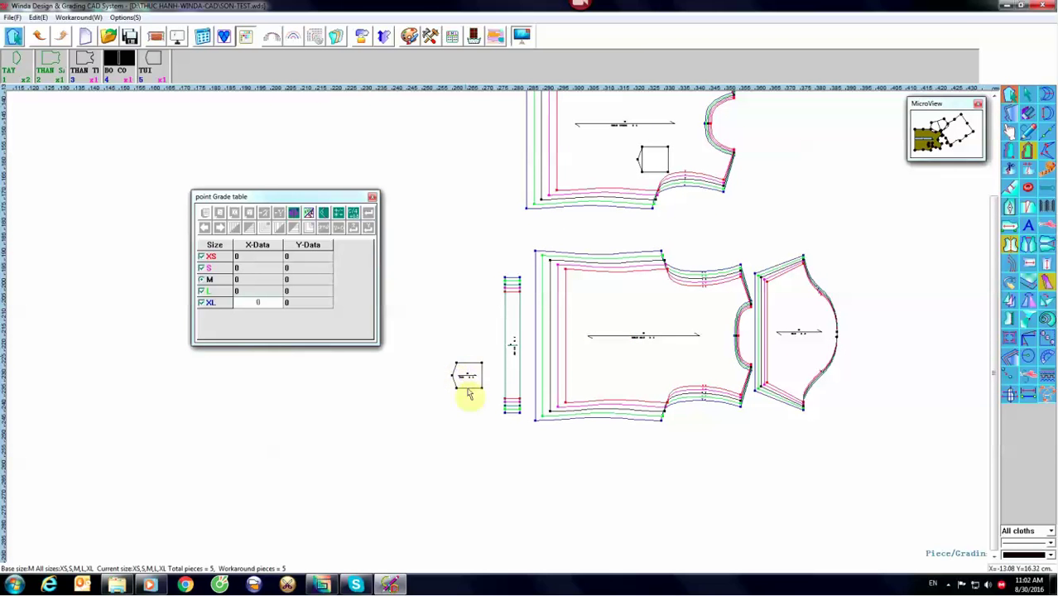
scroll(472, 379, "up", 2)
scroll(459, 372, "up", 2)
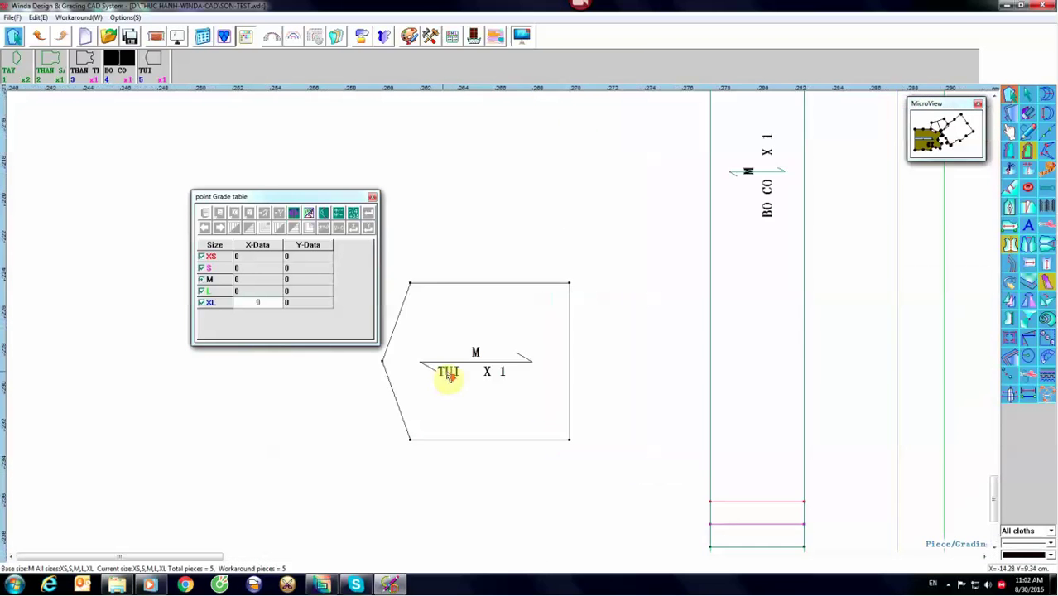
scroll(456, 371, "up", 2)
scroll(496, 368, "down", 2)
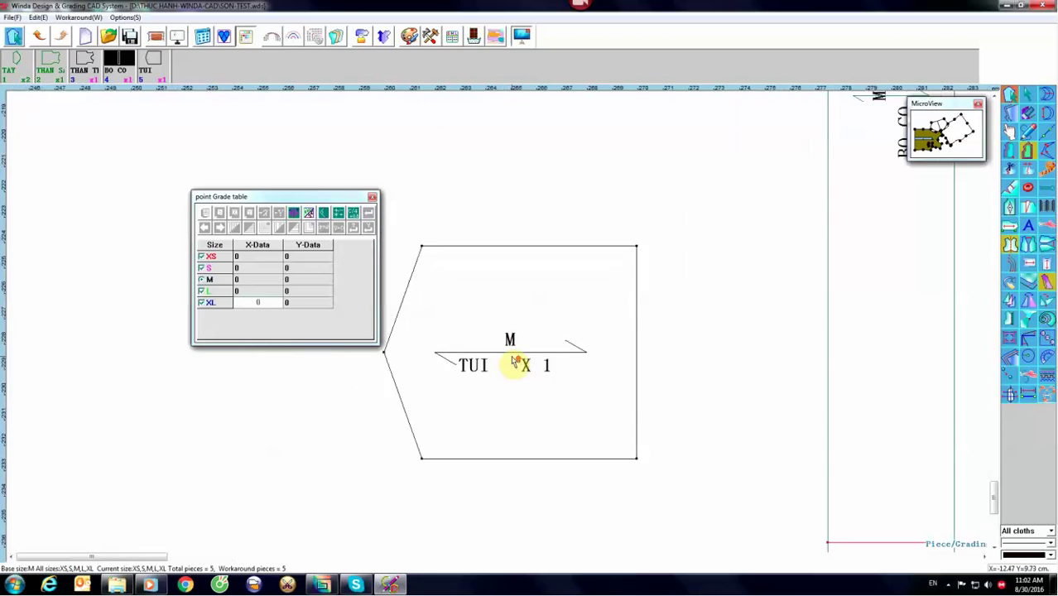
scroll(511, 361, "up", 2)
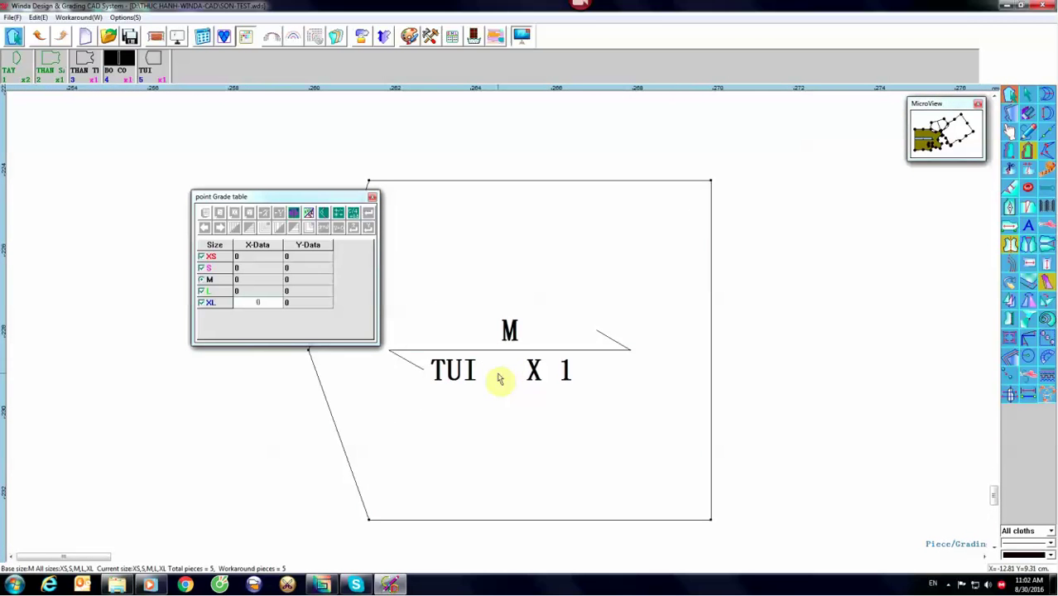
double_click(498, 378)
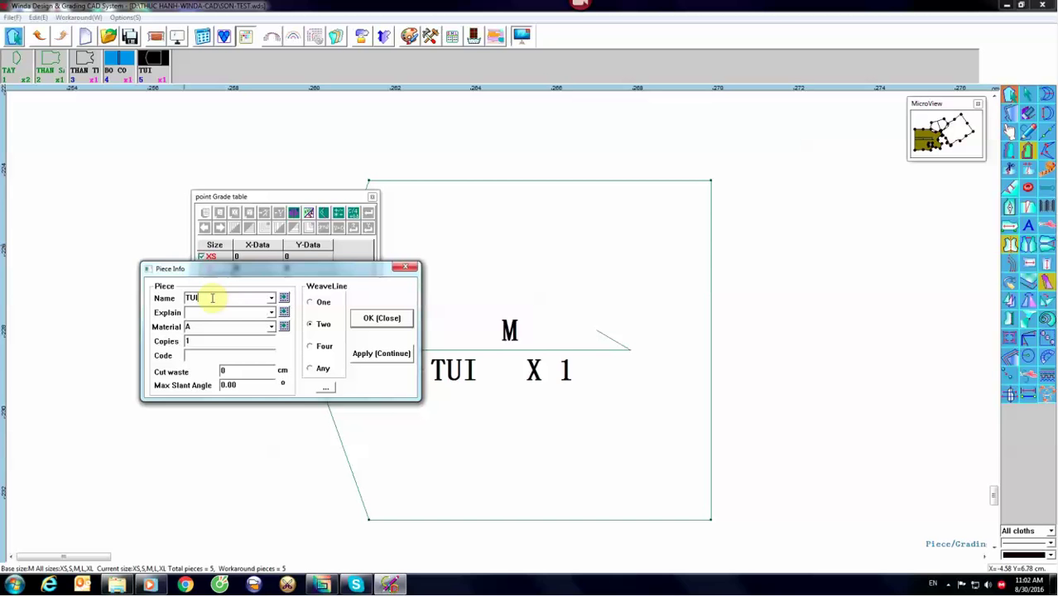
type("A")
type("LLSIZE")
left_click(499, 247)
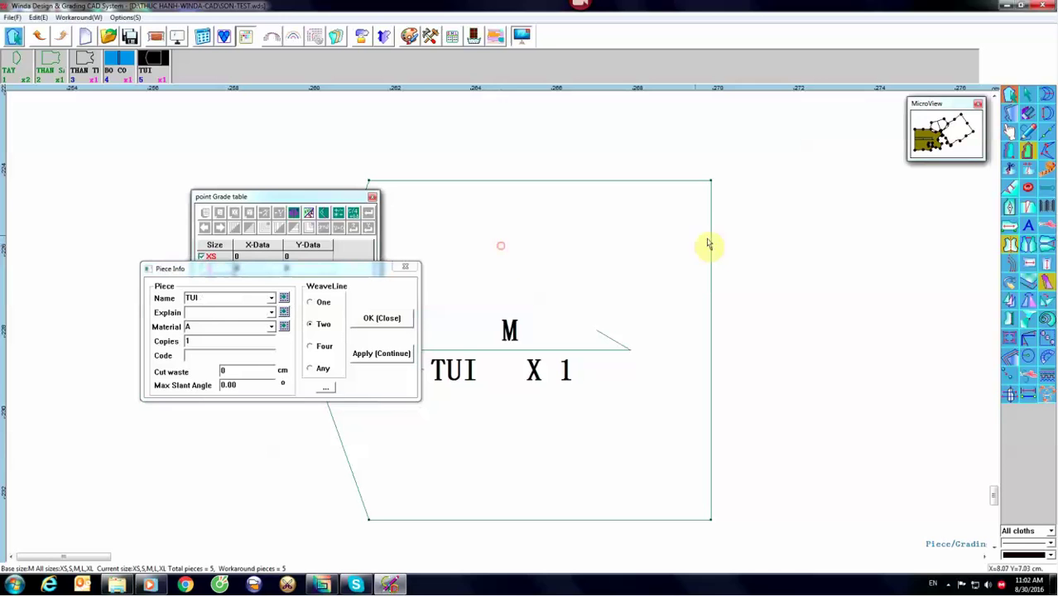
left_click(397, 319)
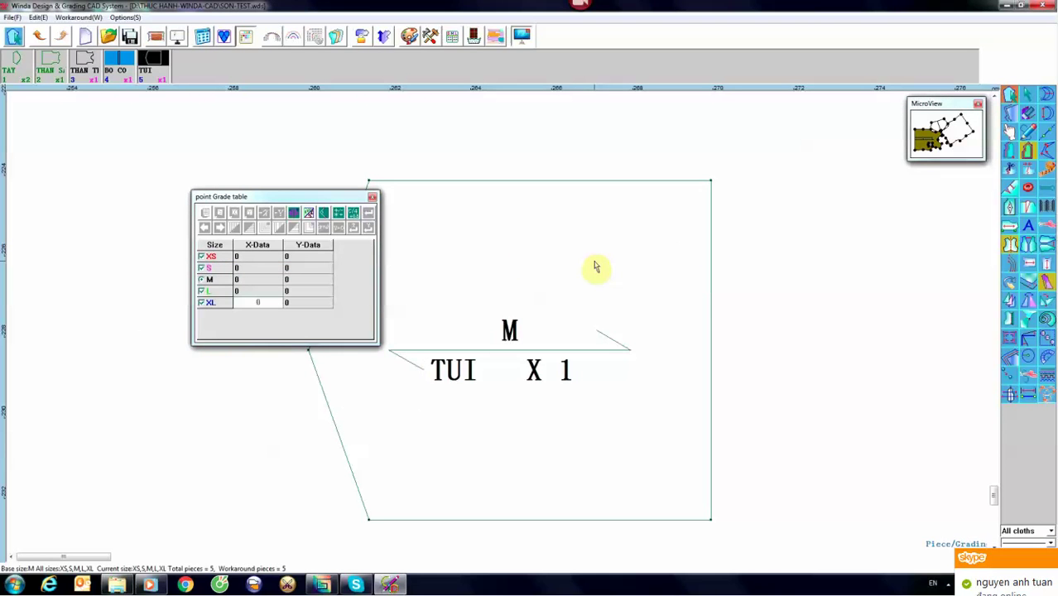
Step: Change the pocket piece's name to TUI-ALLSIZE and confirm it
double_click(503, 387)
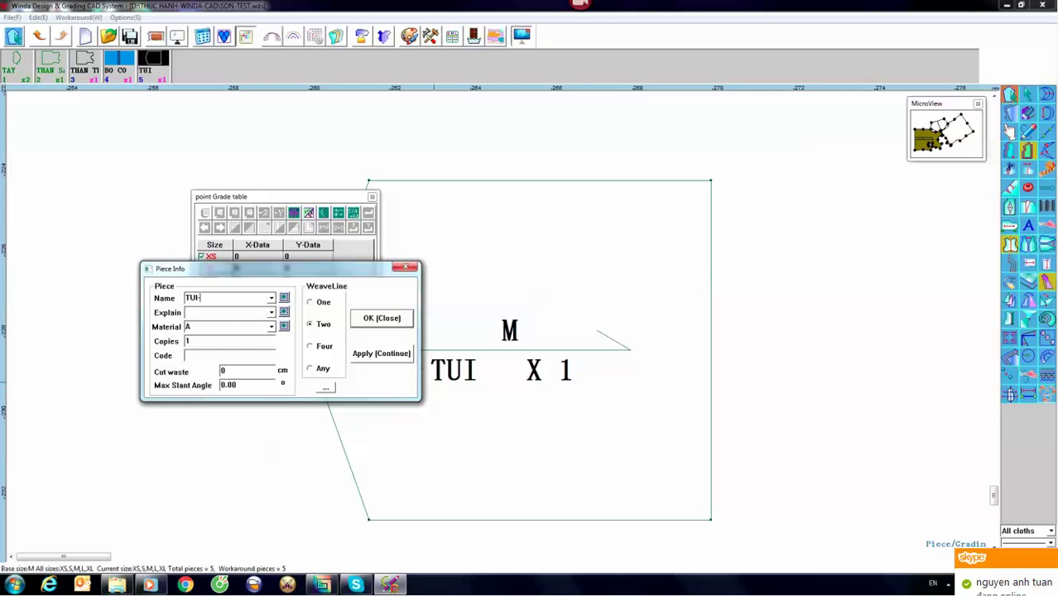
type("-ALL")
type("-SIZE")
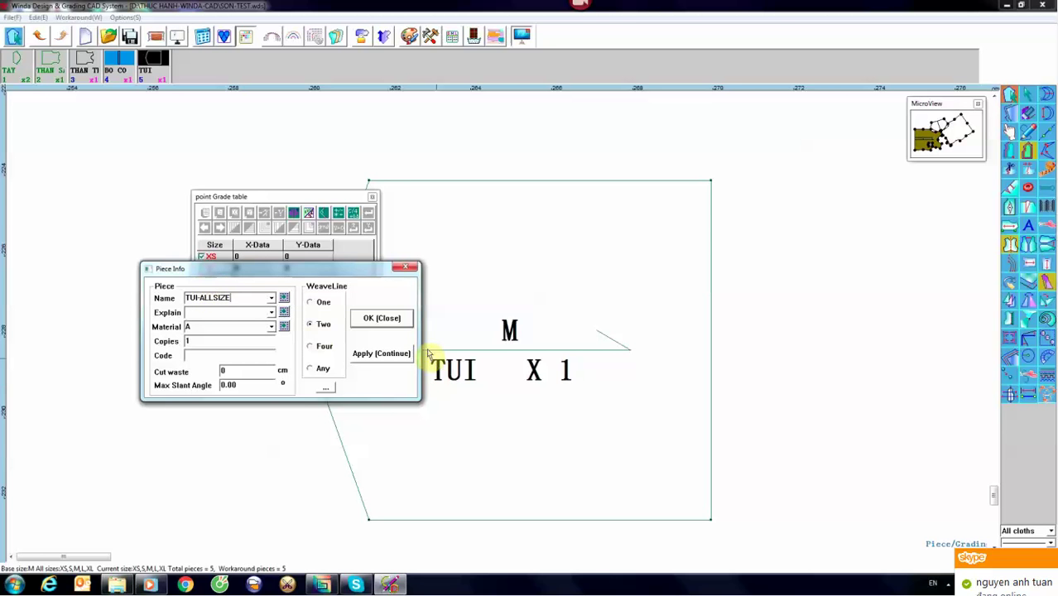
left_click(385, 323)
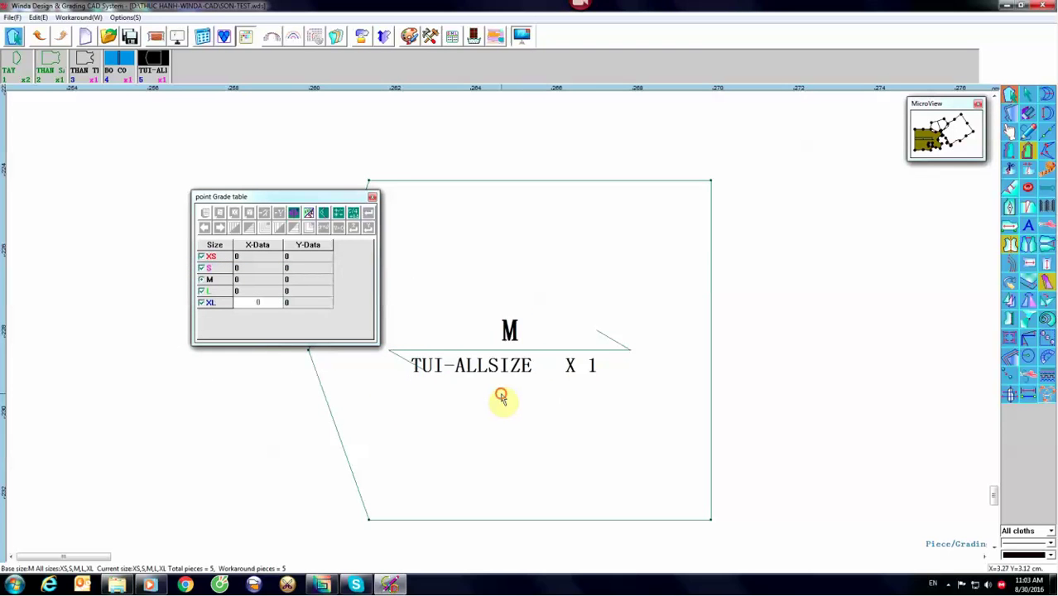
scroll(503, 396, "down", 2)
scroll(505, 417, "down", 1)
scroll(497, 397, "up", 3)
scroll(485, 377, "up", 2)
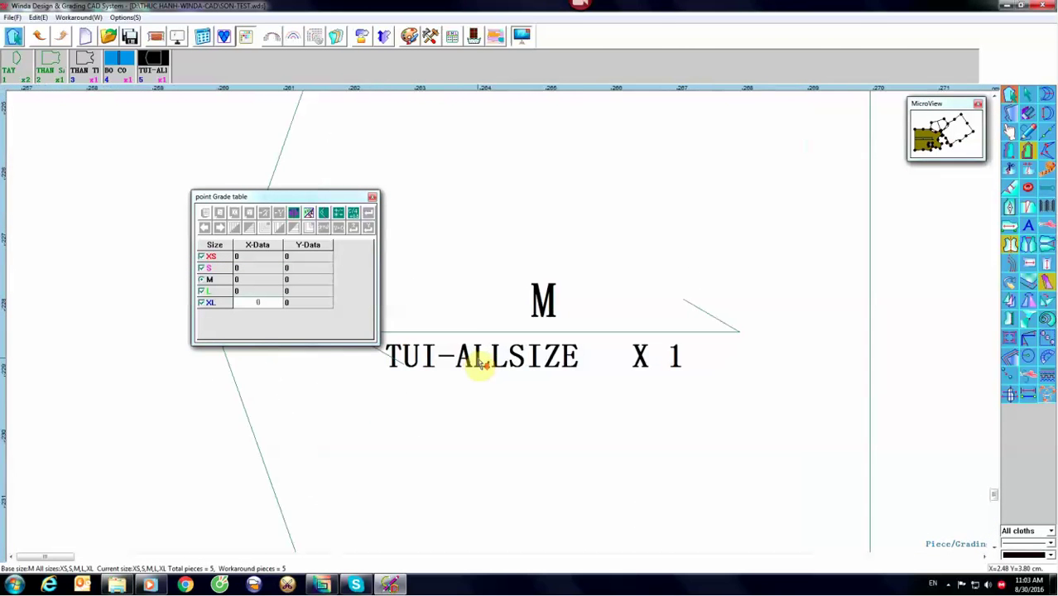
scroll(475, 357, "up", 1)
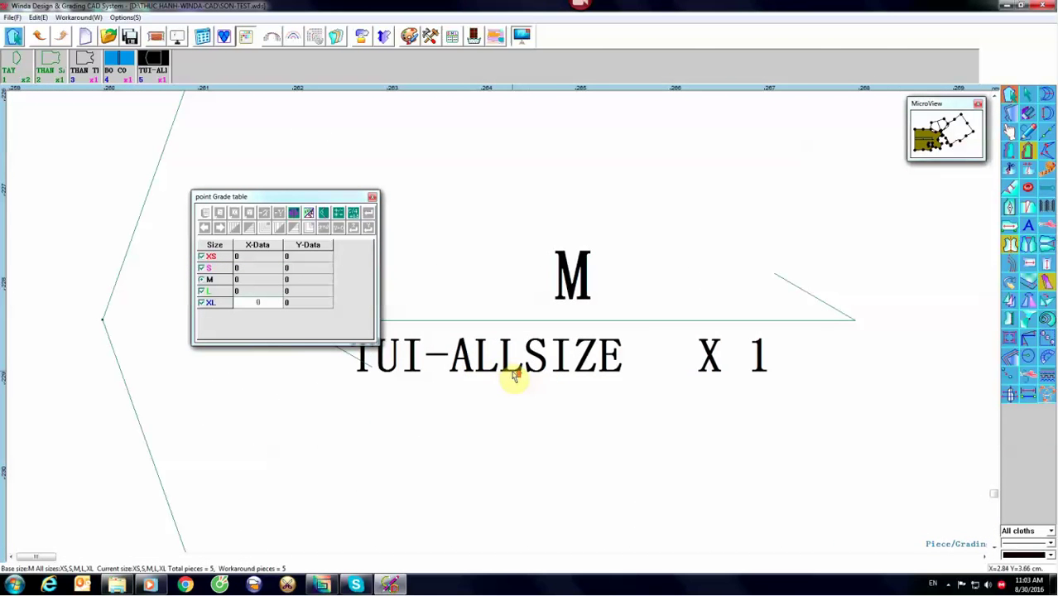
scroll(661, 352, "down", 2)
scroll(828, 365, "down", 2)
scroll(783, 275, "down", 1)
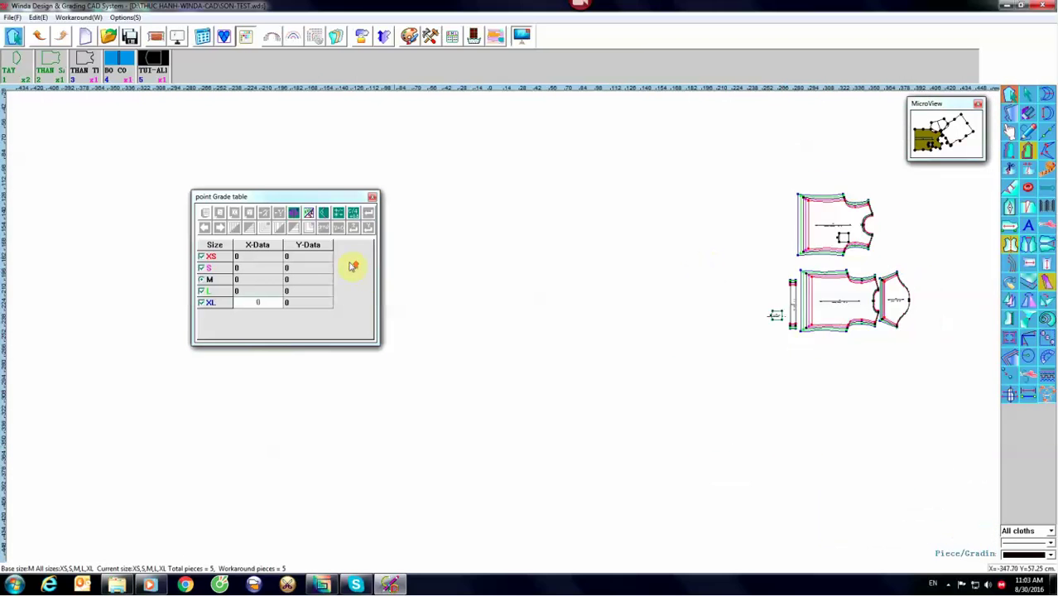
Step: Close the point grade table
scroll(609, 307, "down", 3)
scroll(619, 243, "up", 2)
scroll(586, 159, "up", 1)
scroll(586, 159, "up", 1)
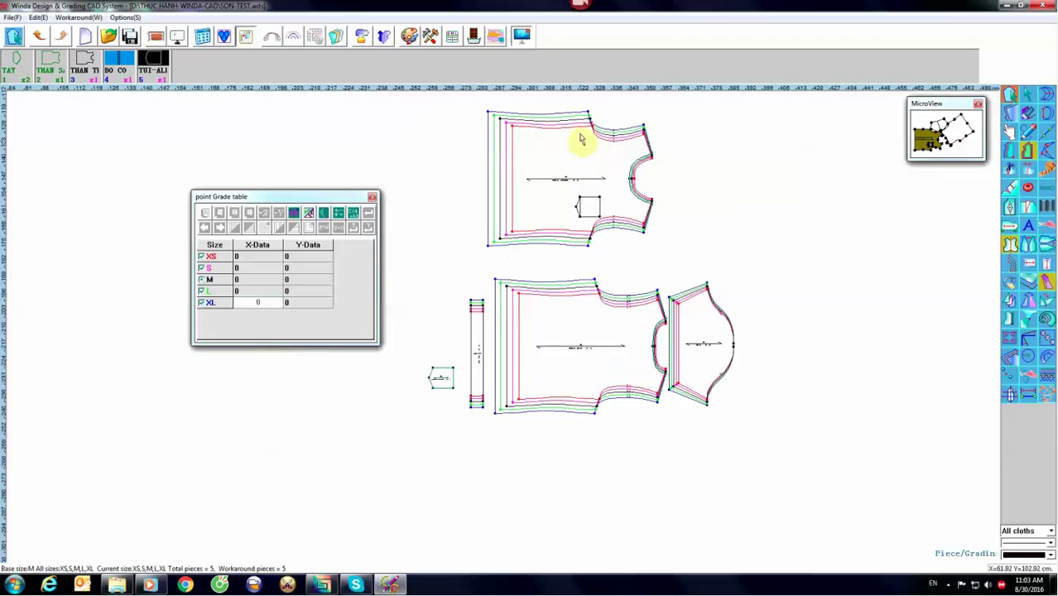
scroll(578, 133, "up", 1)
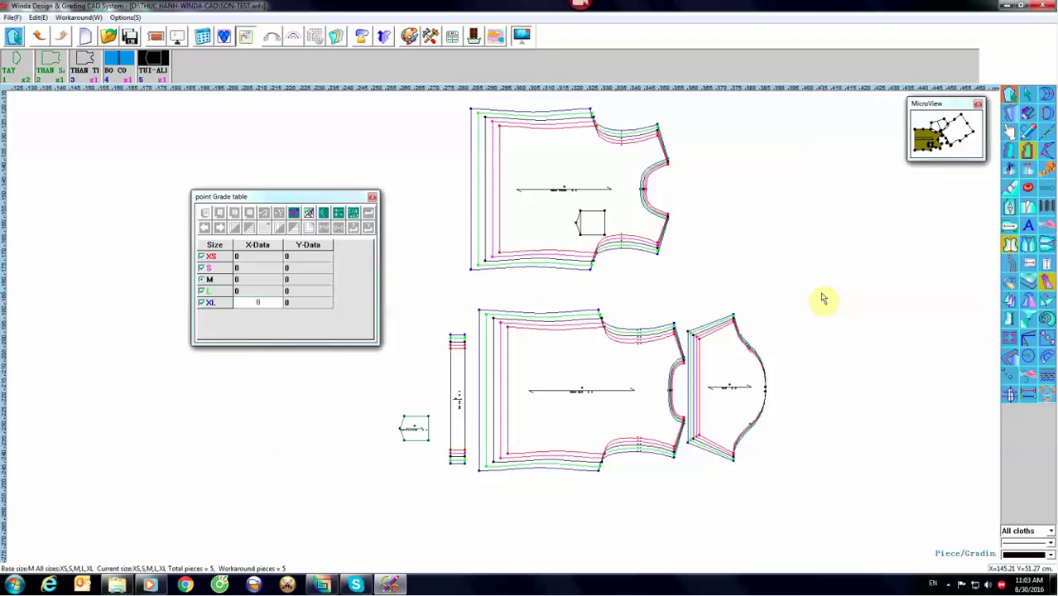
left_click(371, 196)
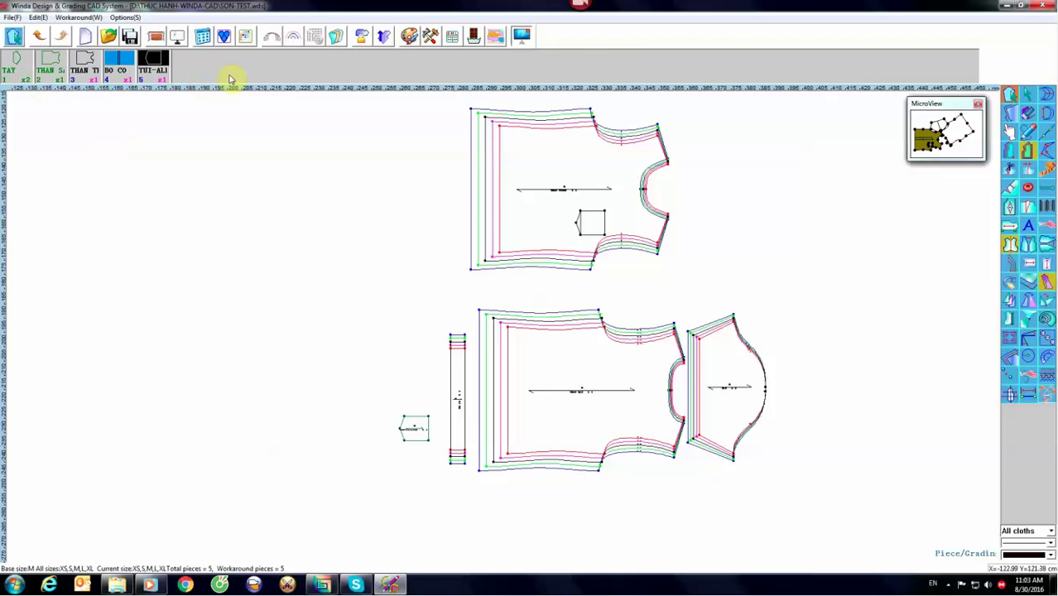
Step: Drag both body pieces, the sleeve, collar strip and pocket into a compact group at the left
left_click(1010, 131)
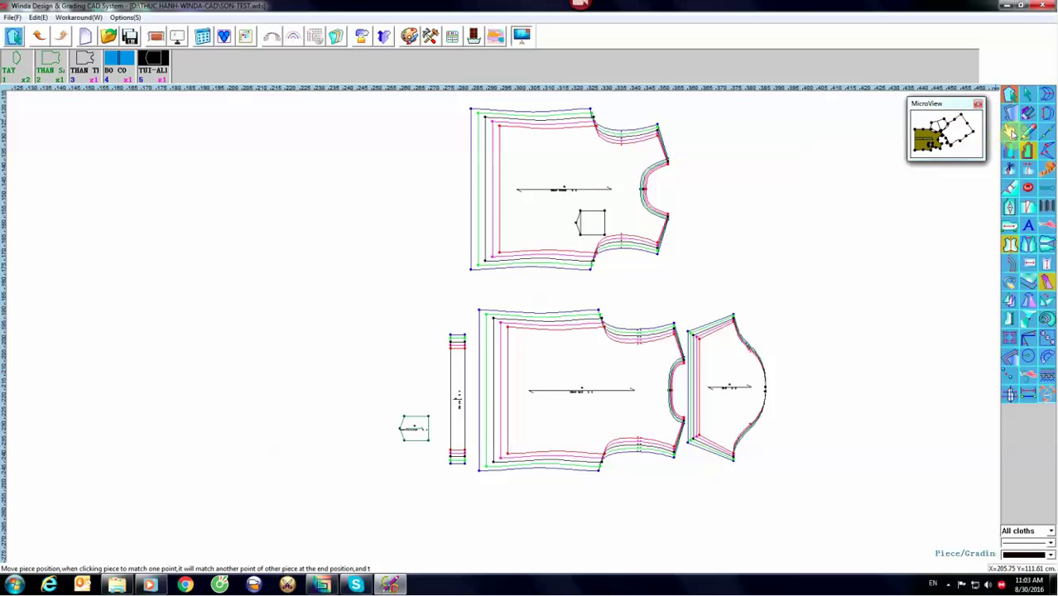
left_click_drag(591, 170, 141, 155)
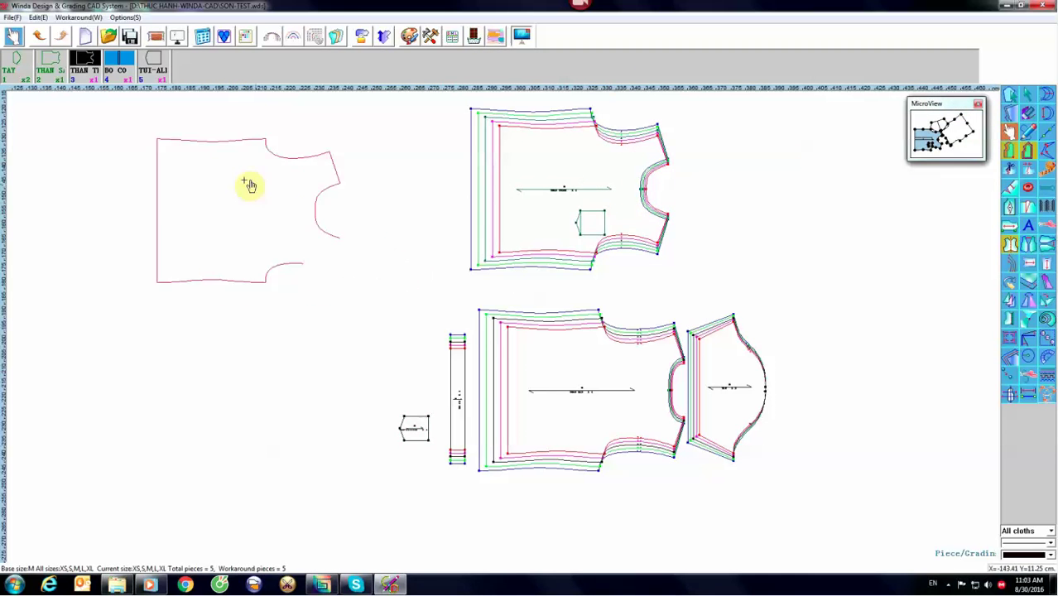
left_click_drag(571, 351, 103, 310)
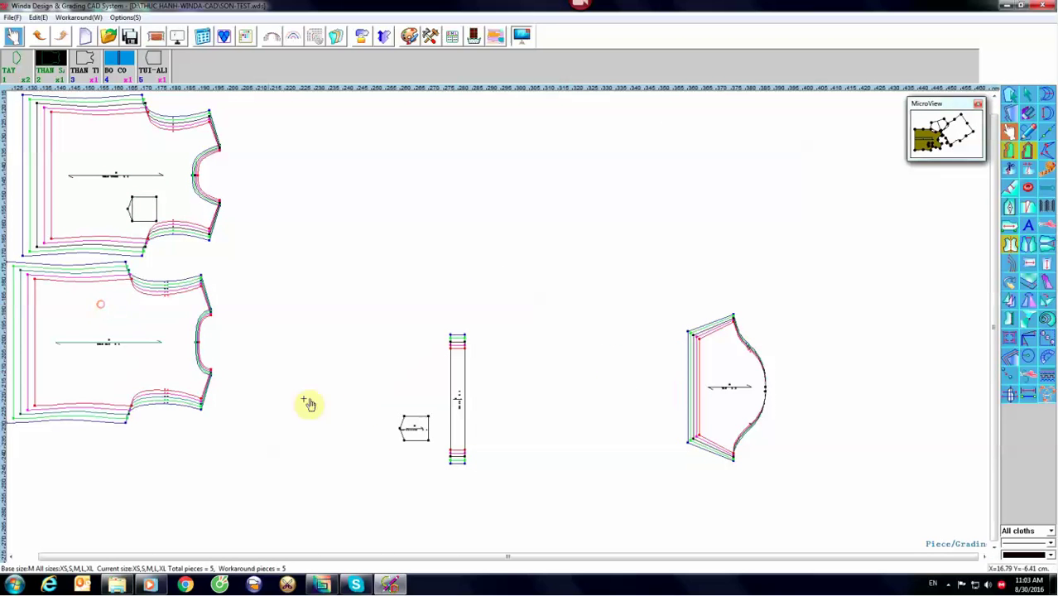
left_click_drag(717, 374, 265, 161)
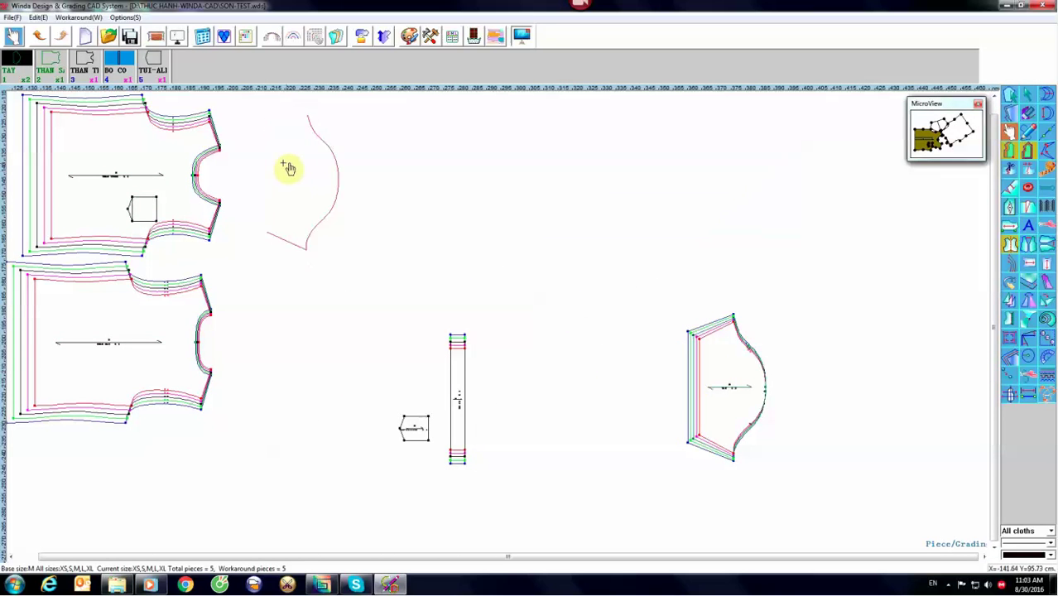
left_click_drag(460, 373, 255, 331)
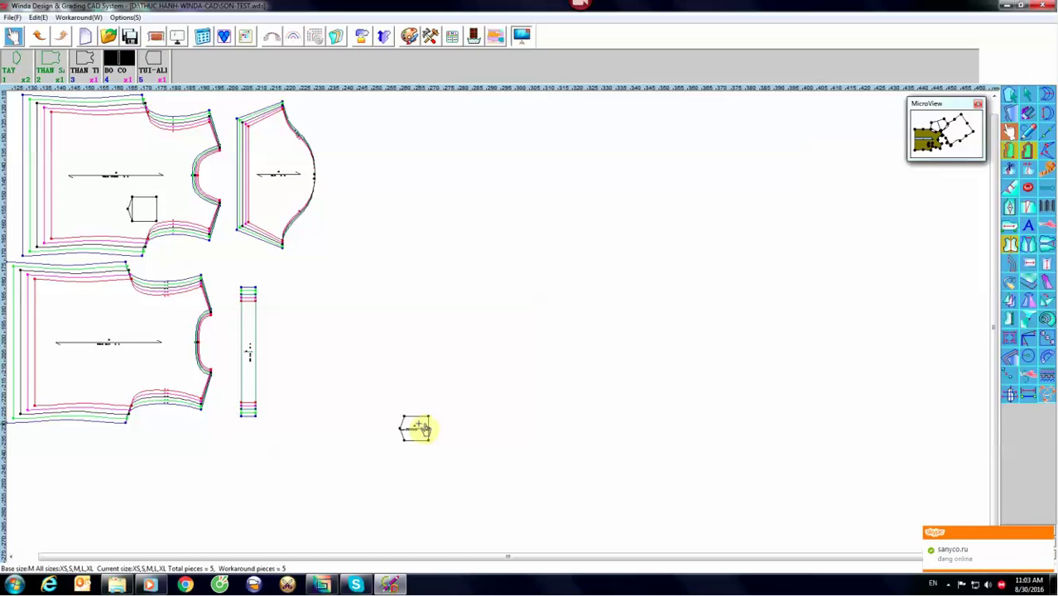
left_click_drag(415, 427, 299, 278)
left_click(300, 278)
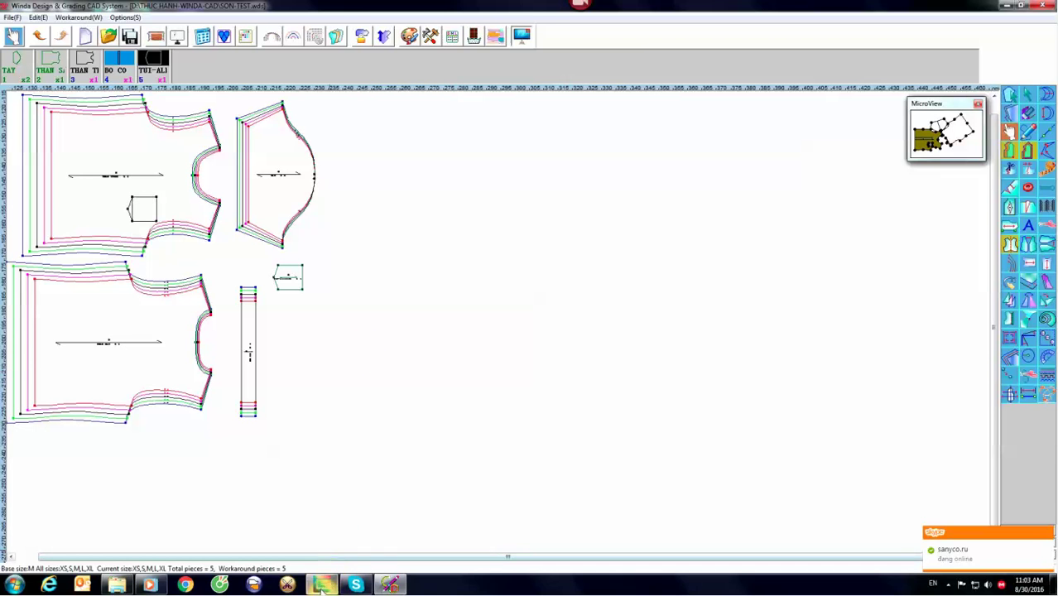
mouse_move(322, 585)
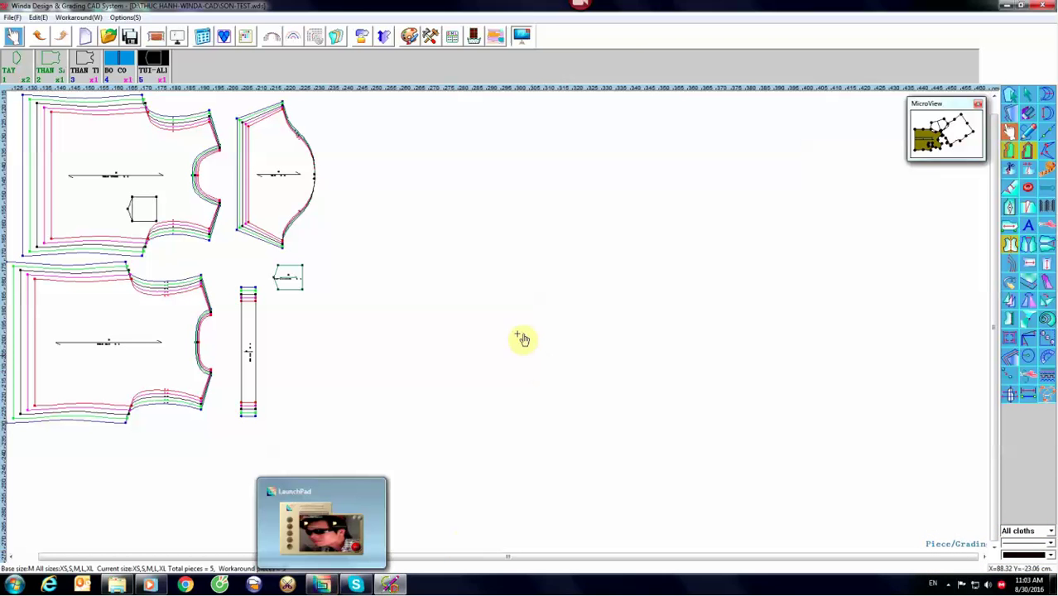
Step: Bring up Gerber AccuMark LaunchPad from the taskbar and center its window on screen
left_click(322, 585)
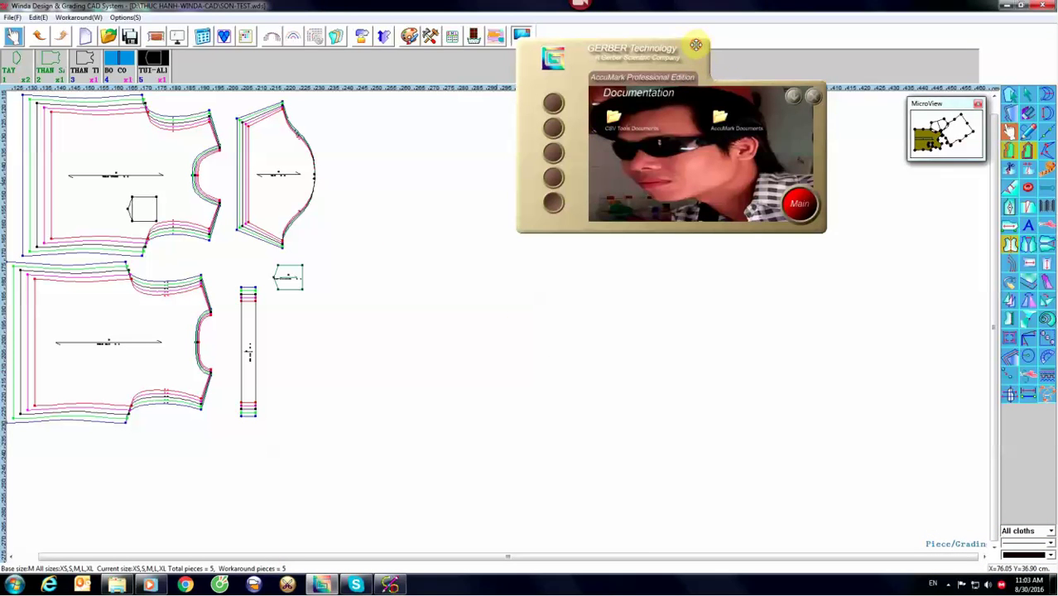
mouse_move(697, 46)
left_mouse_down()
mouse_move(501, 180)
mouse_move(503, 199)
left_mouse_up()
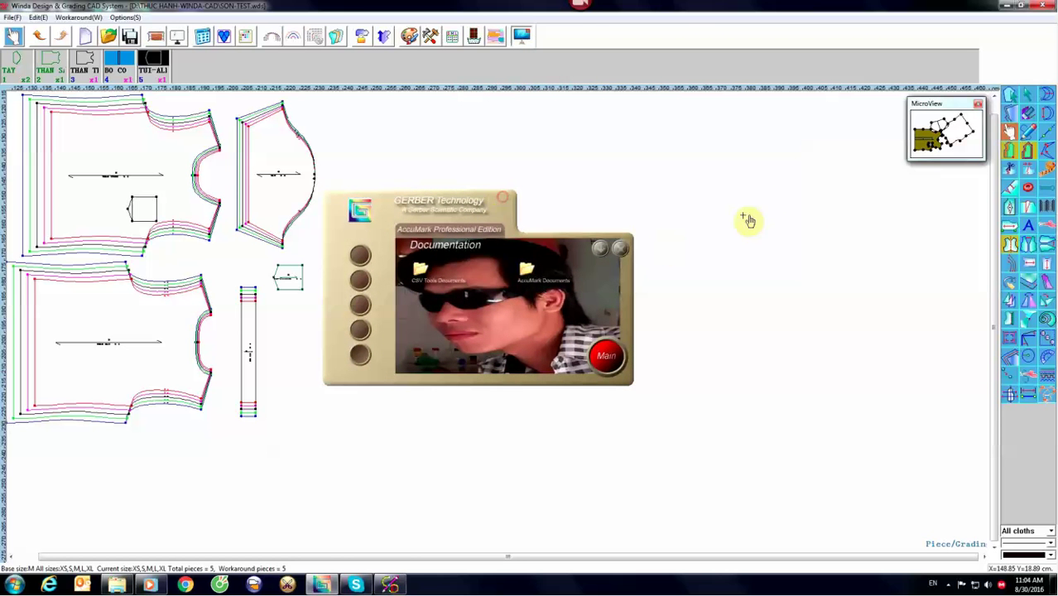